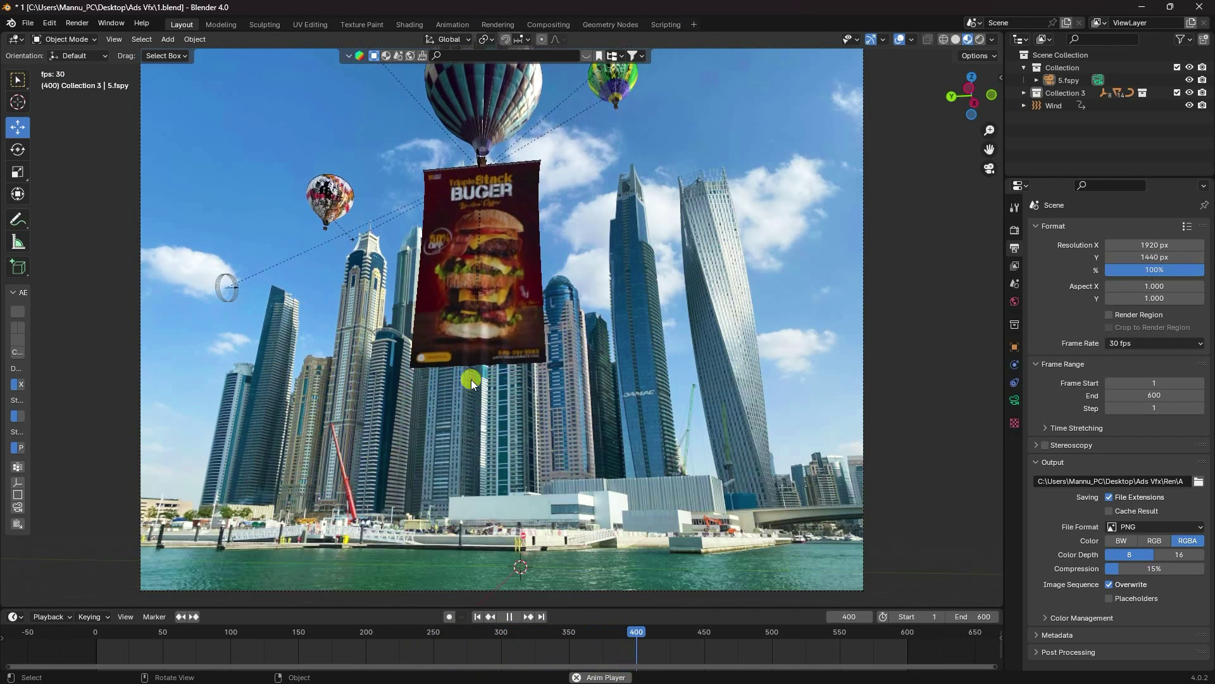
Step: Stop the animation, preview the balloon advert scene in rendered shading, and start a new General file
{"action": "left_click", "coordinate": [510, 616]}
{"action": "left_click", "coordinate": [979, 40]}
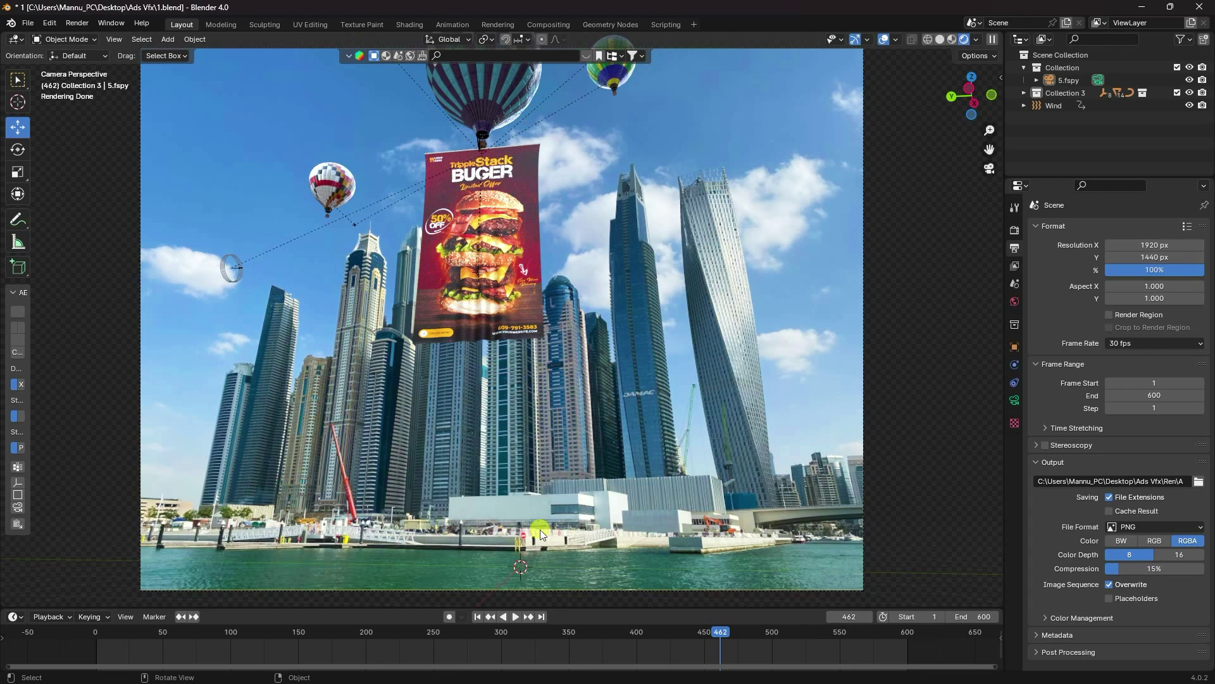
{"action": "left_click", "coordinate": [24, 27]}
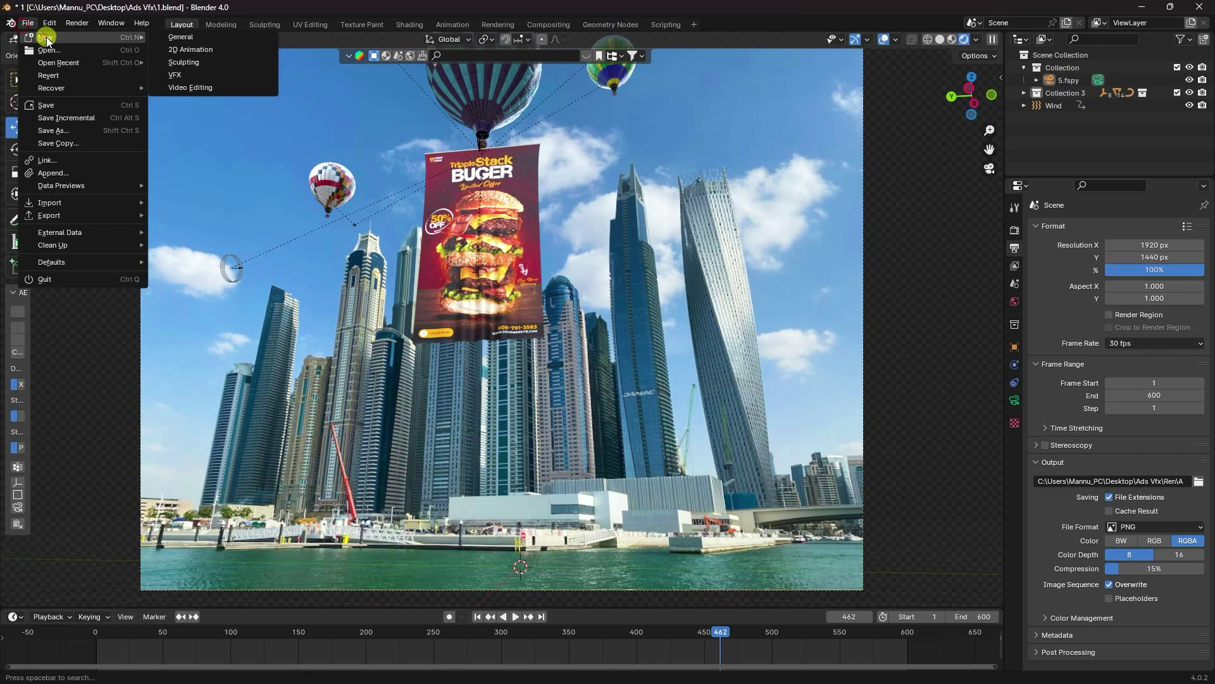
{"action": "left_click", "coordinate": [211, 40]}
{"action": "left_click", "coordinate": [642, 383]}
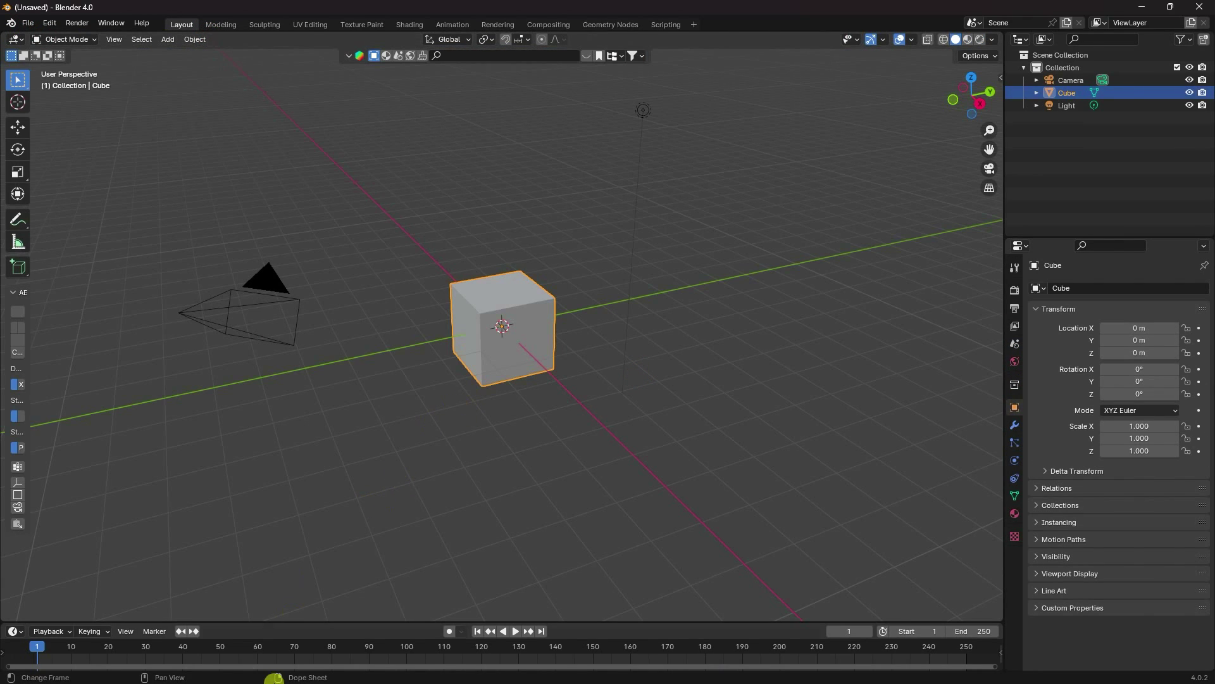
Step: Switch to fSpy and load the pexels skyline photo from the Ads Vfx folder
{"action": "left_click", "coordinate": [198, 669]}
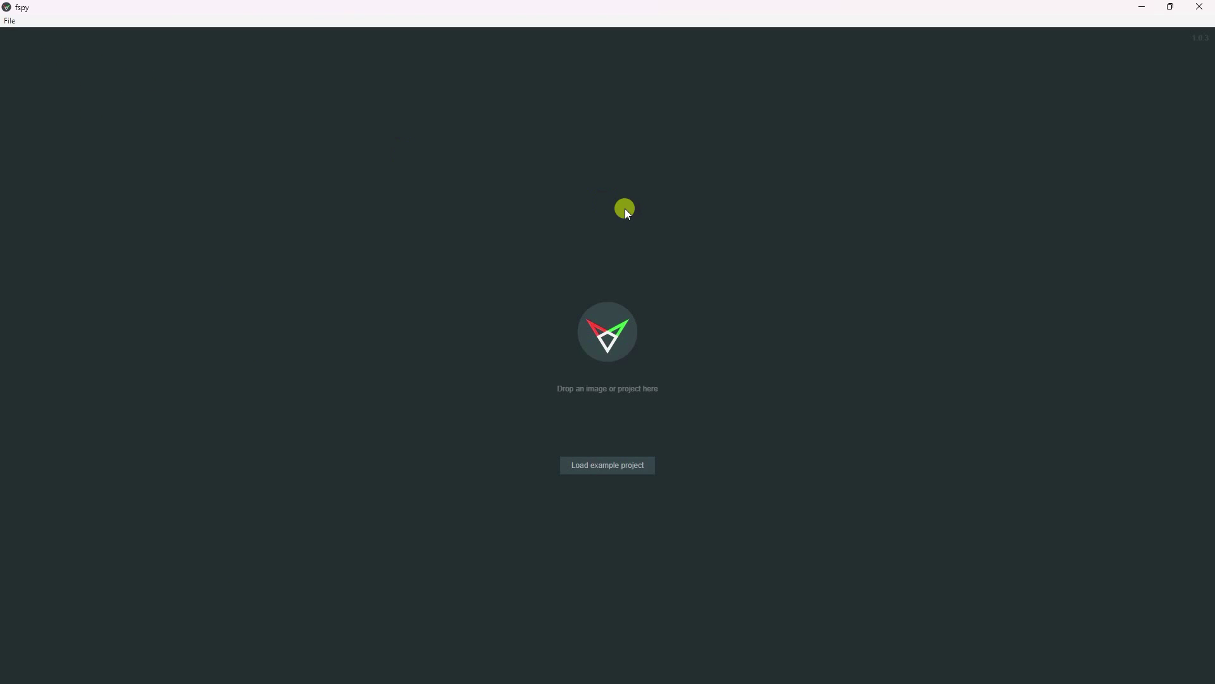
{"action": "mouse_move", "coordinate": [168, 670]}
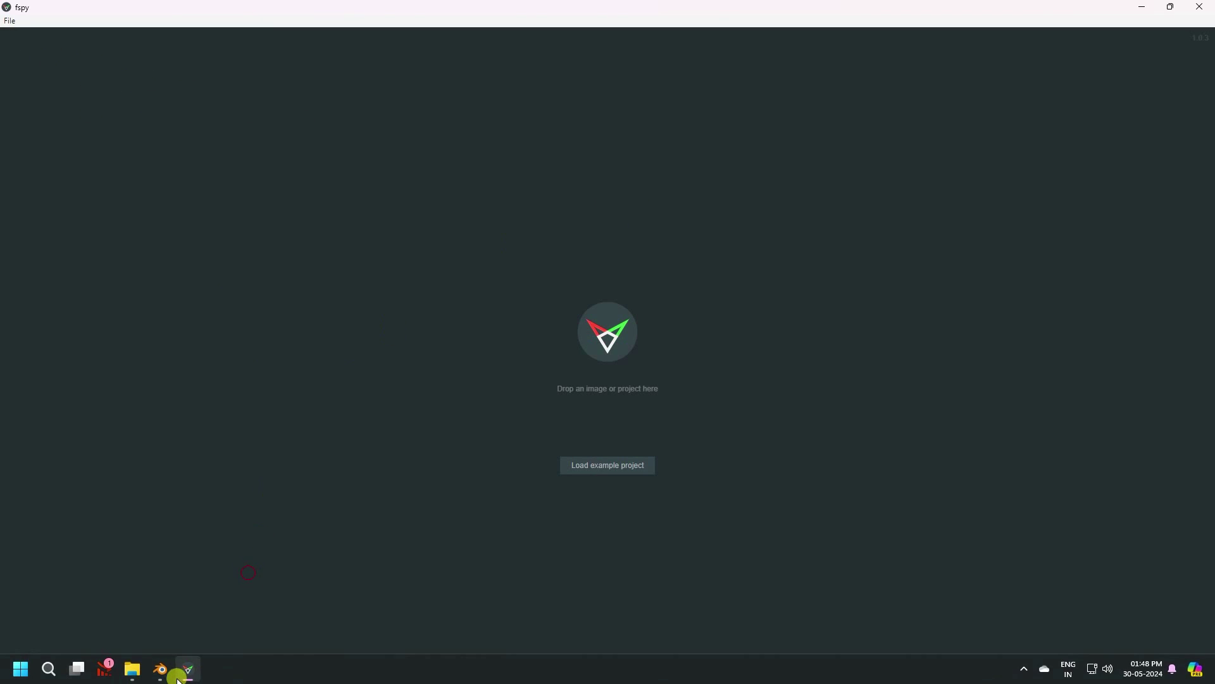
{"action": "left_click", "coordinate": [132, 669]}
{"action": "left_click", "coordinate": [877, 130]}
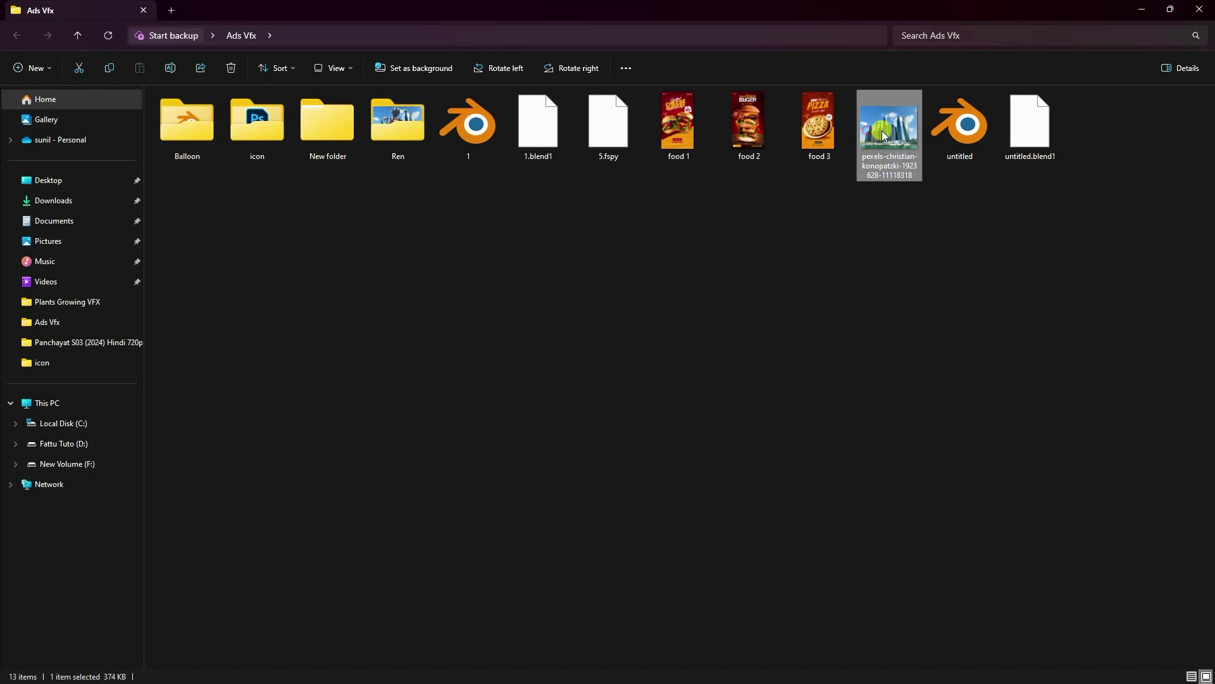
{"action": "left_click_drag", "start_coordinate": [422, 676], "coordinate": [559, 367]}
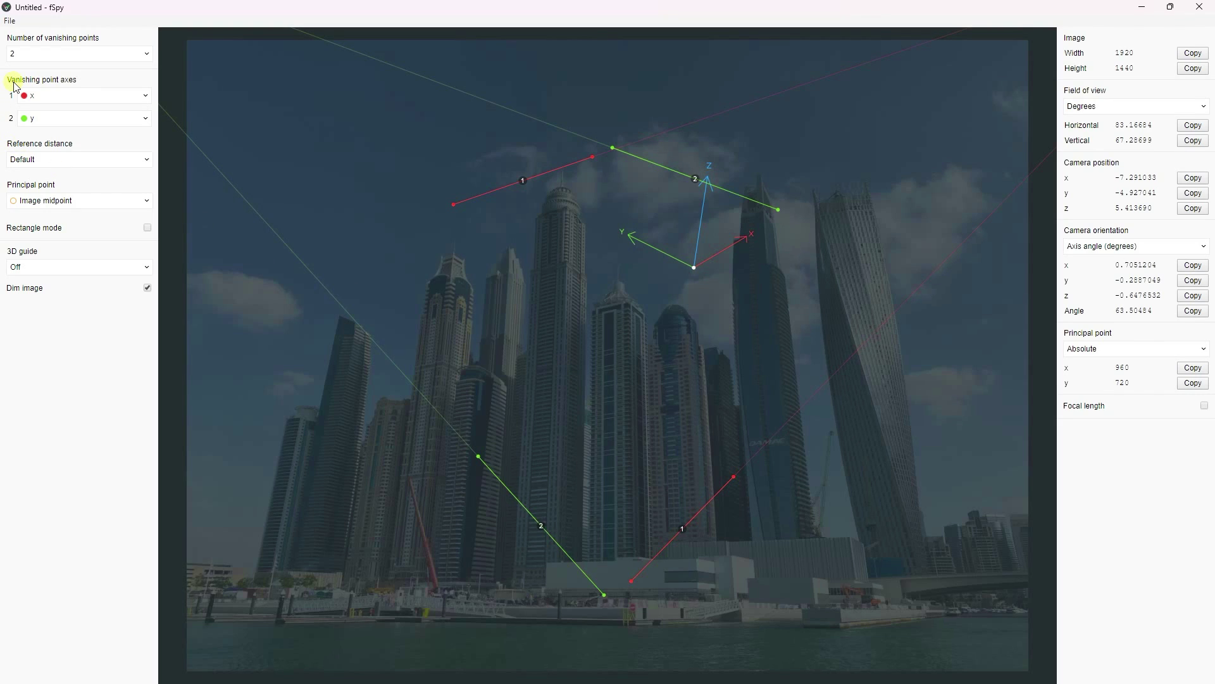
Step: Set the second vanishing point axis to z and align its two lines with the vertical edges of the tall domed tower
{"action": "left_click", "coordinate": [41, 119]}
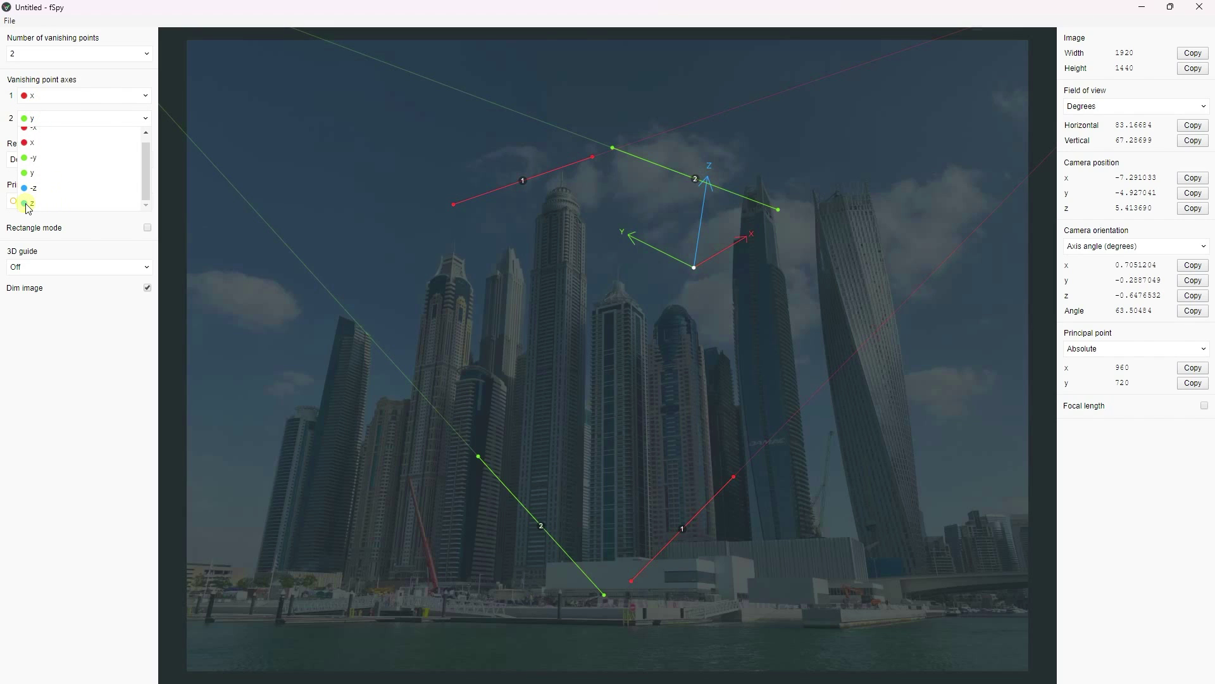
{"action": "left_click", "coordinate": [32, 204]}
{"action": "left_click_drag", "start_coordinate": [614, 150], "coordinate": [585, 566]}
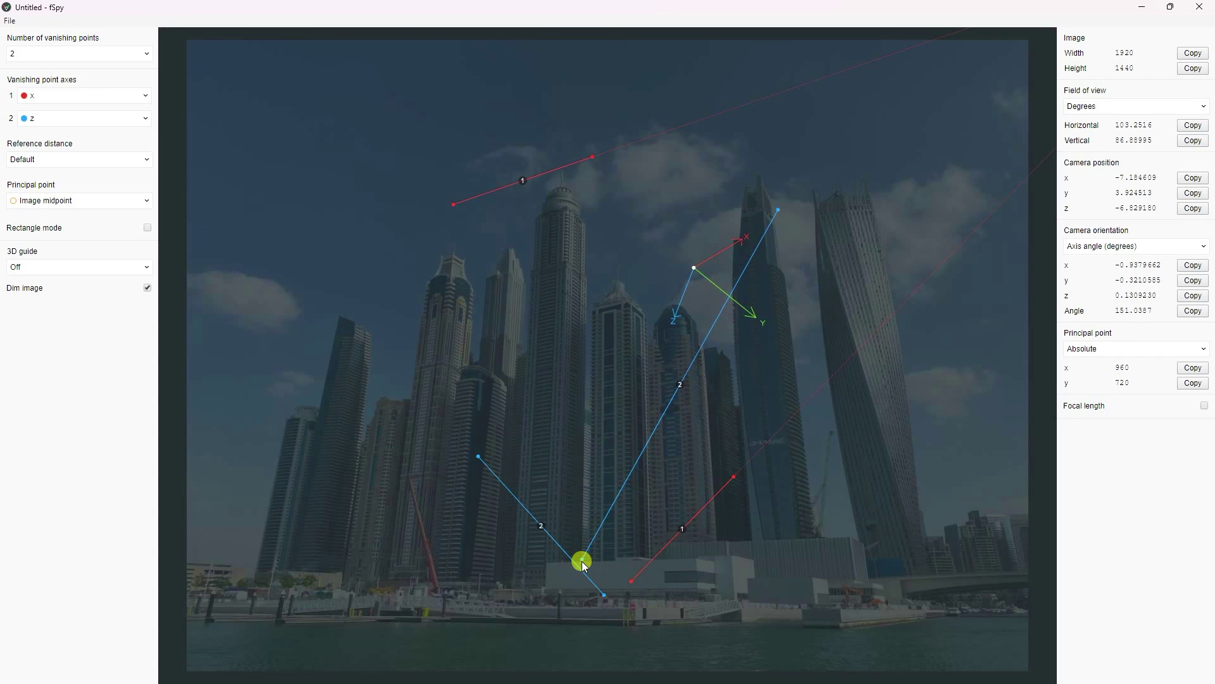
{"action": "left_click_drag", "start_coordinate": [779, 210], "coordinate": [590, 275]}
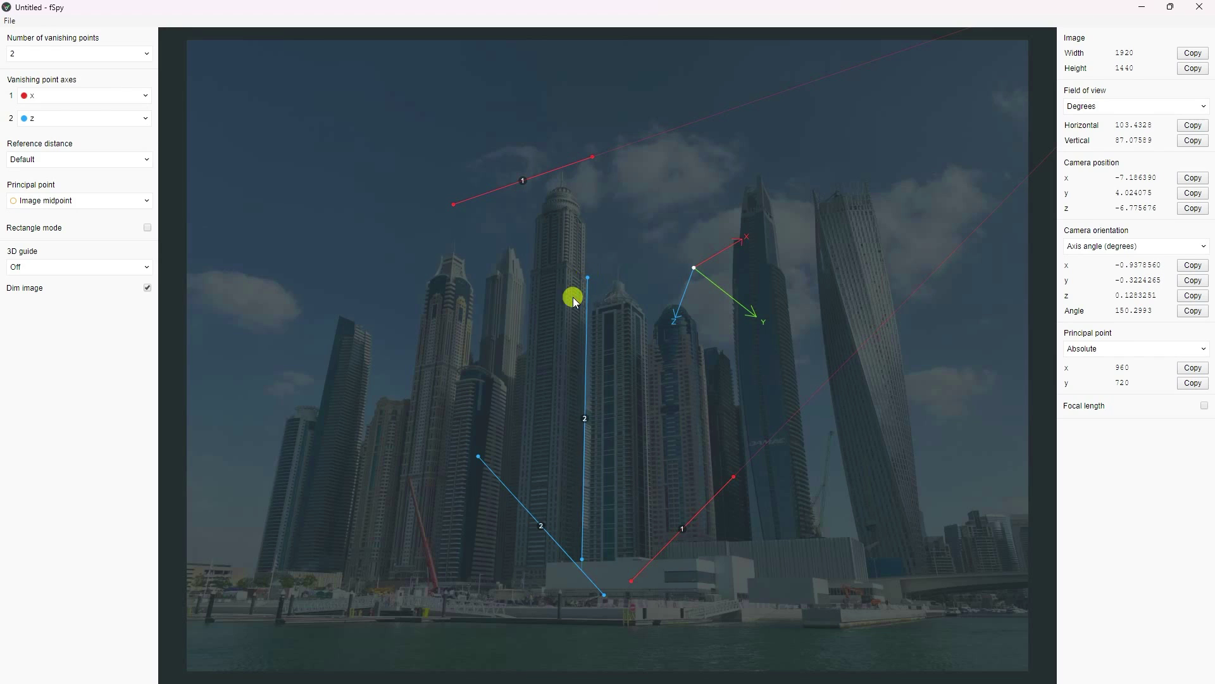
{"action": "left_click_drag", "start_coordinate": [476, 457], "coordinate": [529, 271]}
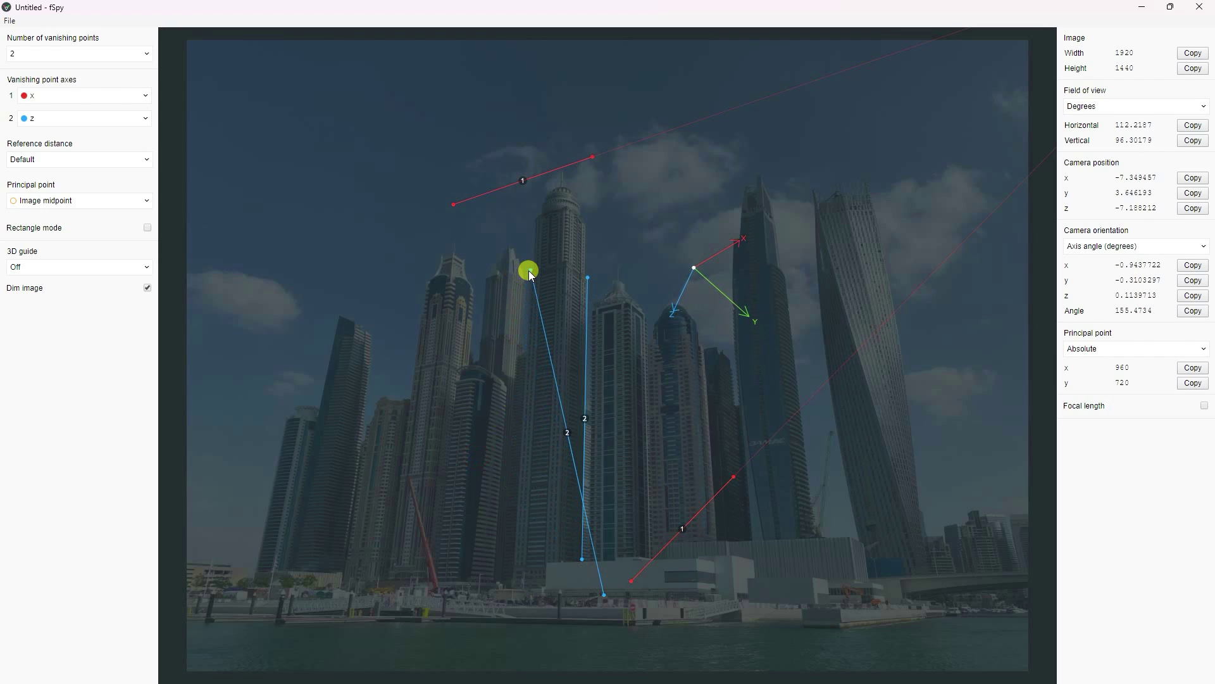
{"action": "left_click_drag", "start_coordinate": [605, 594], "coordinate": [516, 564]}
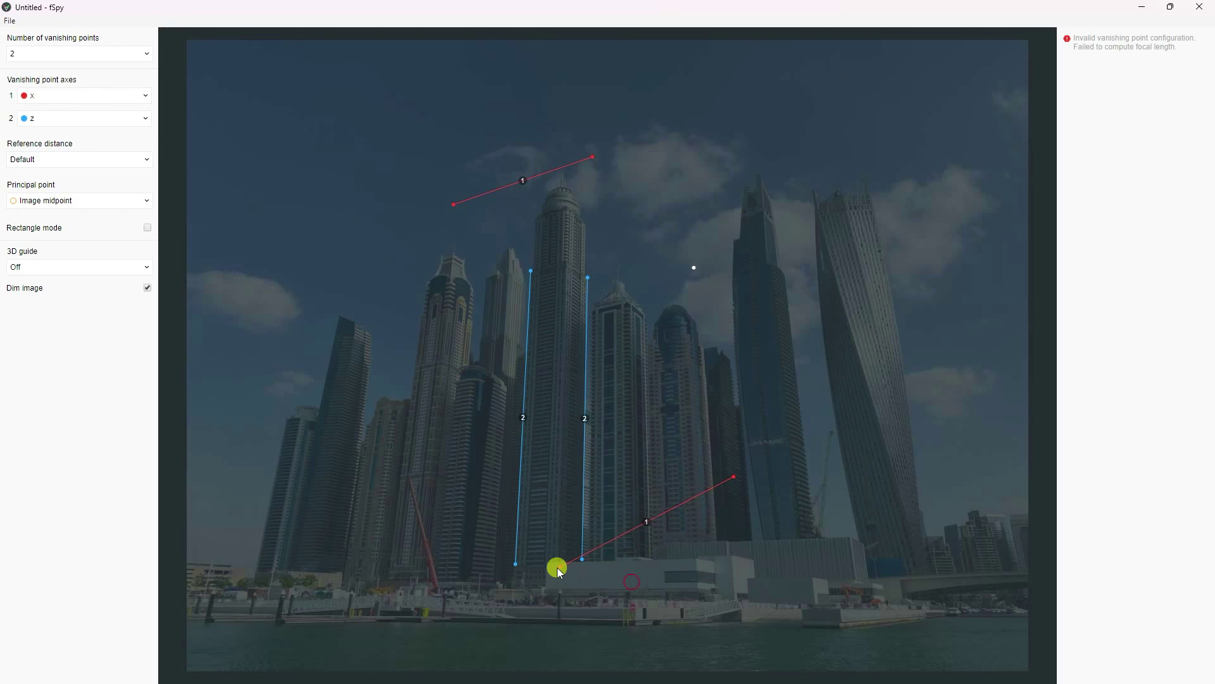
Step: Align the two x-axis vanishing lines with the upper and lower horizontal edges of the low white waterfront building
{"action": "left_click_drag", "start_coordinate": [735, 476], "coordinate": [698, 557]}
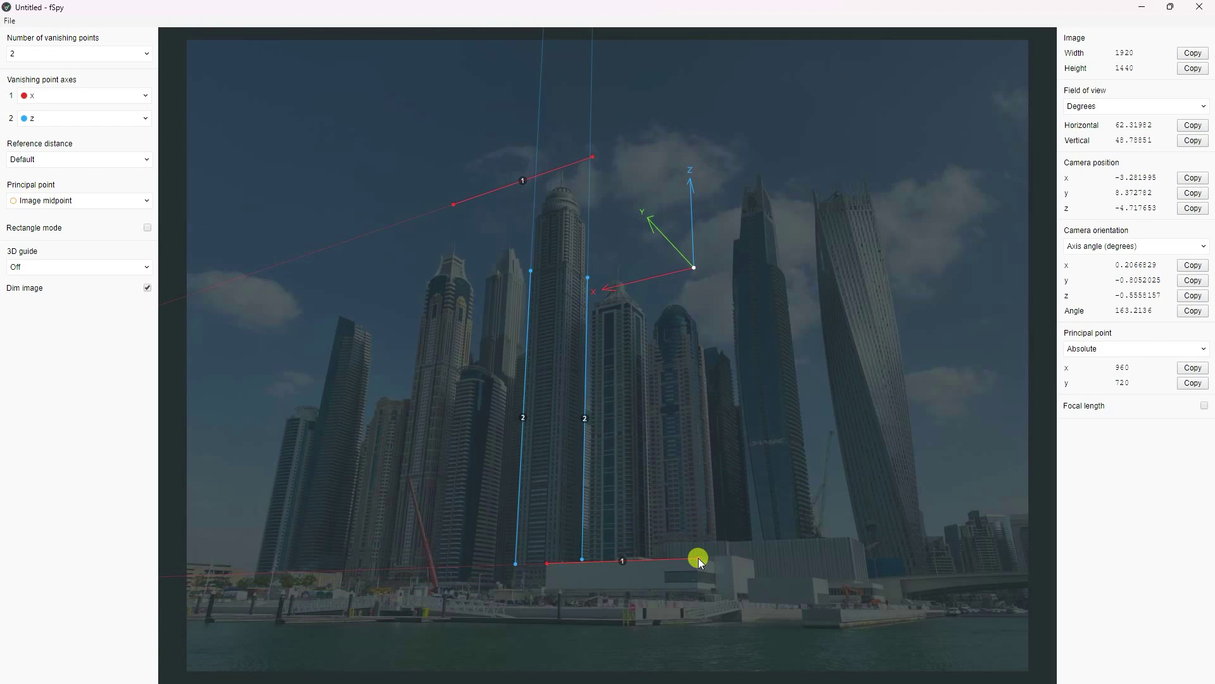
{"action": "left_click_drag", "start_coordinate": [590, 157], "coordinate": [699, 591]}
{"action": "left_click_drag", "start_coordinate": [454, 203], "coordinate": [545, 586]}
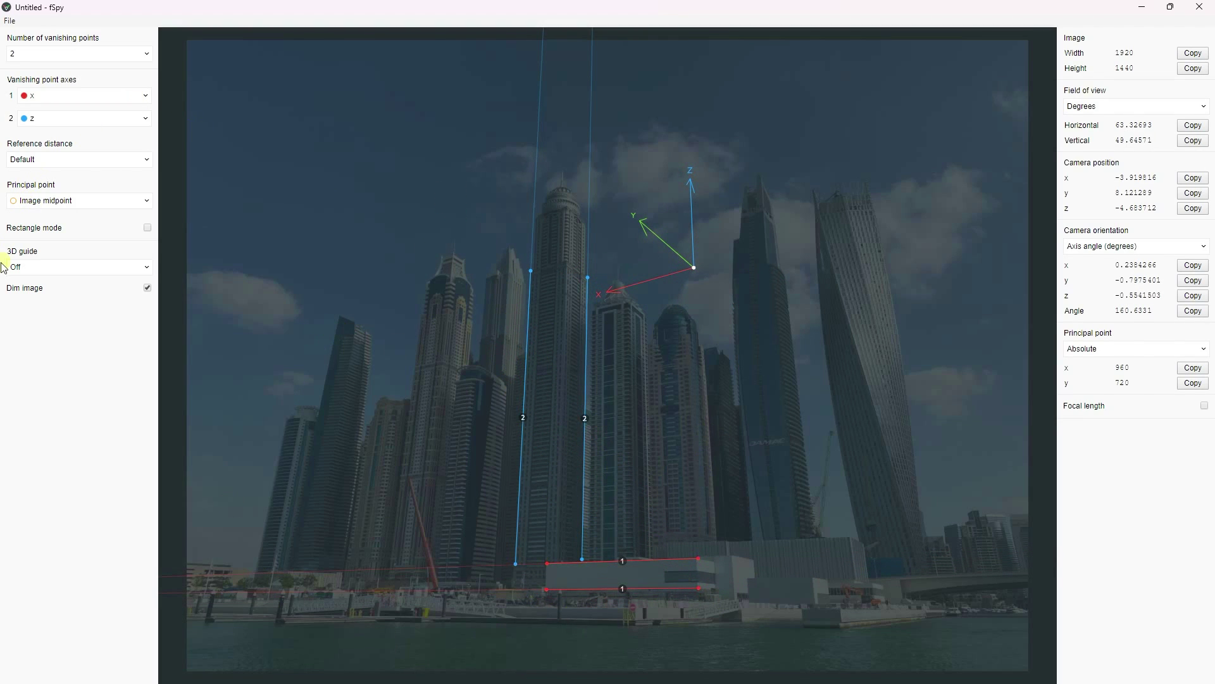
Step: Set the 3D guide to xy grid floor and move the origin down onto the water in front of the quay
{"action": "left_click", "coordinate": [37, 269]}
{"action": "left_click", "coordinate": [15, 344]}
{"action": "left_click_drag", "start_coordinate": [696, 270], "coordinate": [589, 640]}
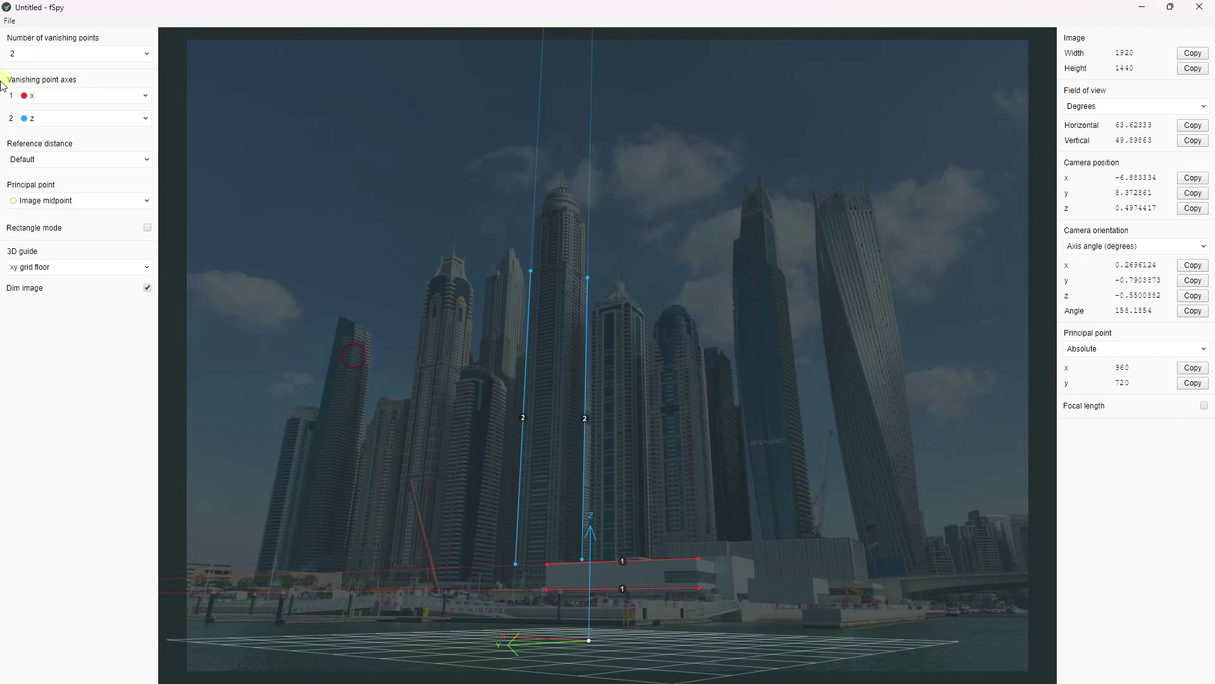
Step: Save the camera-match project to the Desktop as FILE
{"action": "left_click", "coordinate": [10, 20]}
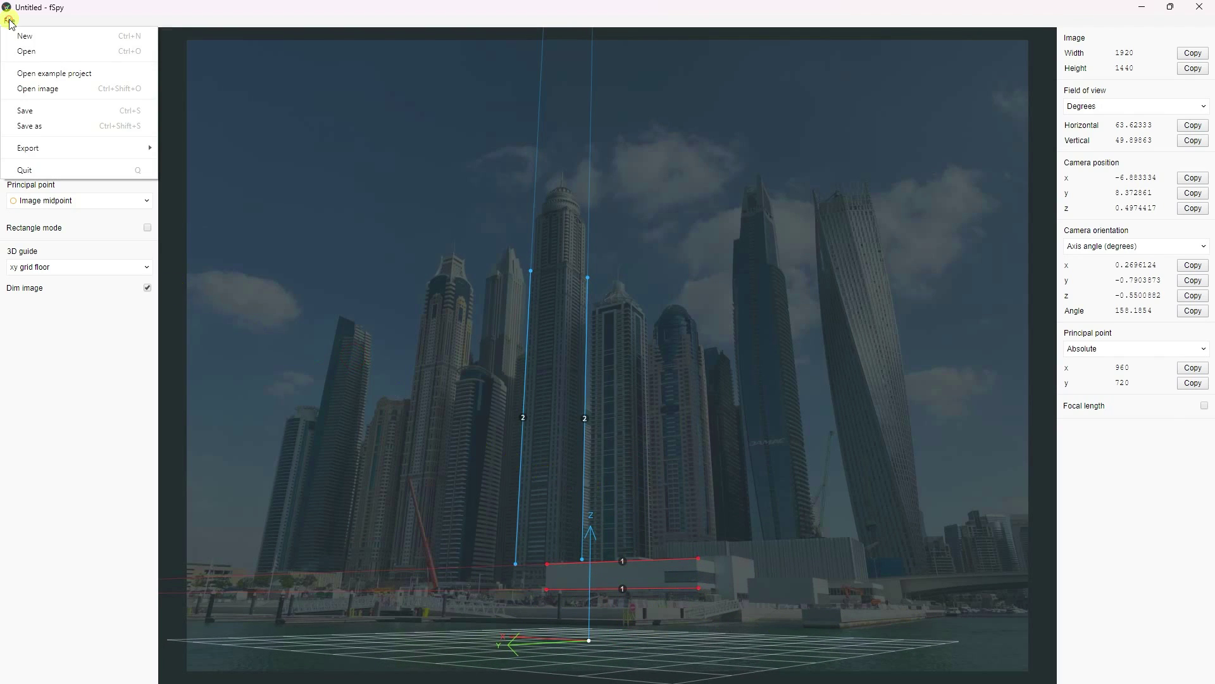
{"action": "left_click", "coordinate": [25, 111]}
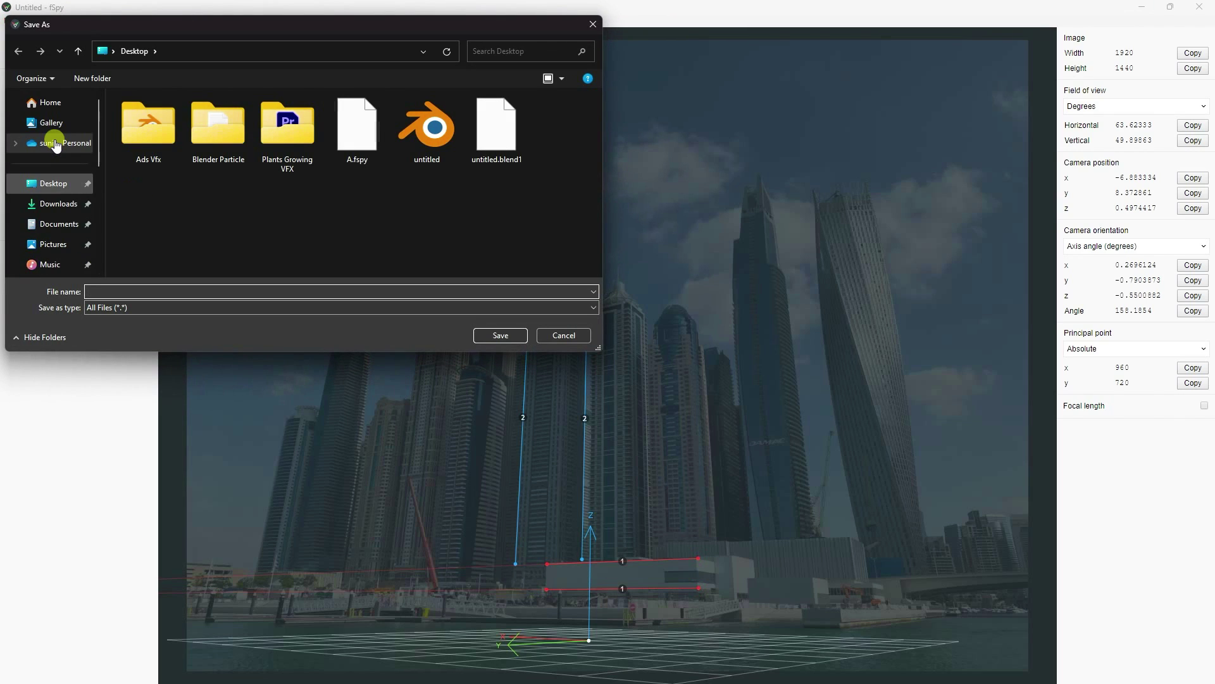
{"action": "left_click", "coordinate": [57, 186]}
{"action": "left_click", "coordinate": [141, 290]}
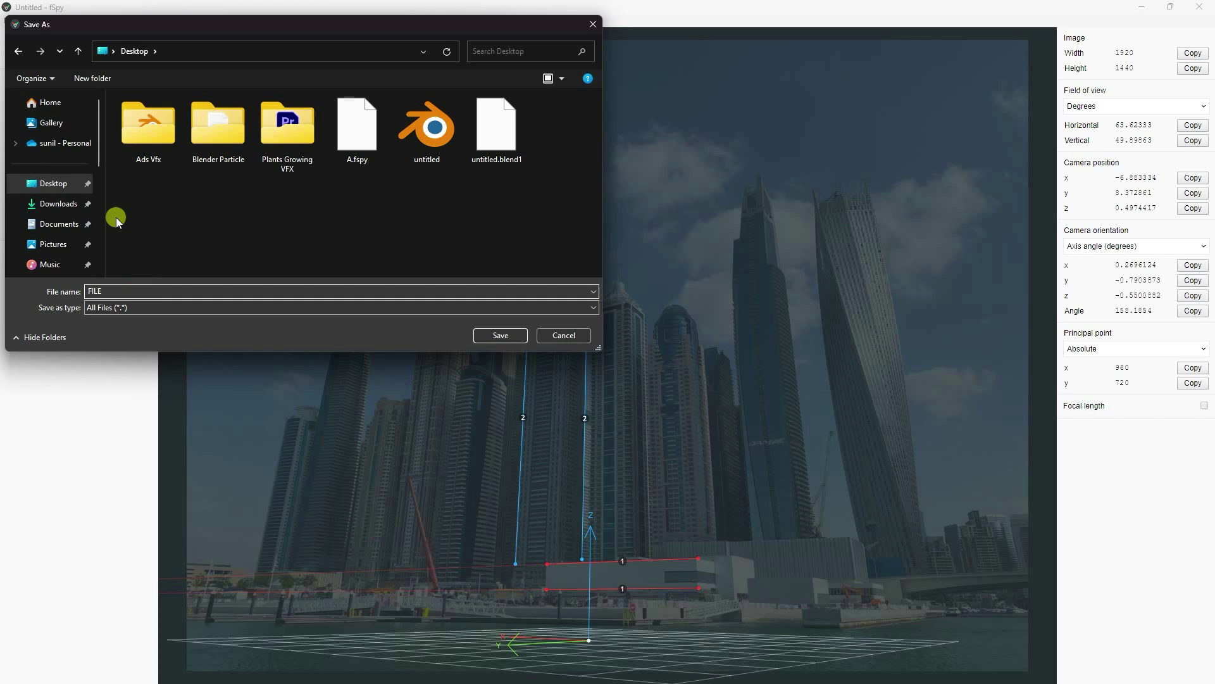
{"action": "left_click", "coordinate": [483, 336]}
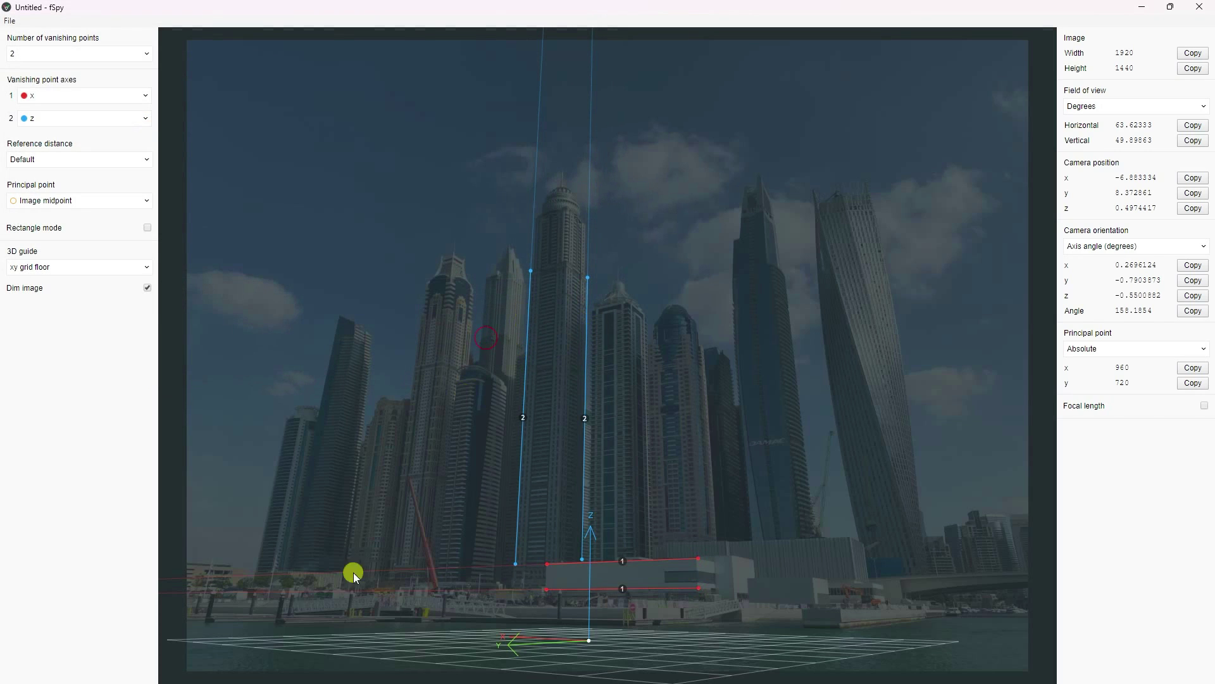
Step: Switch to Blender and delete the default camera, cube and light
{"action": "left_click", "coordinate": [158, 664]}
{"action": "left_click_drag", "start_coordinate": [256, 232], "coordinate": [766, 485]}
{"action": "key", "text": "Delete"}
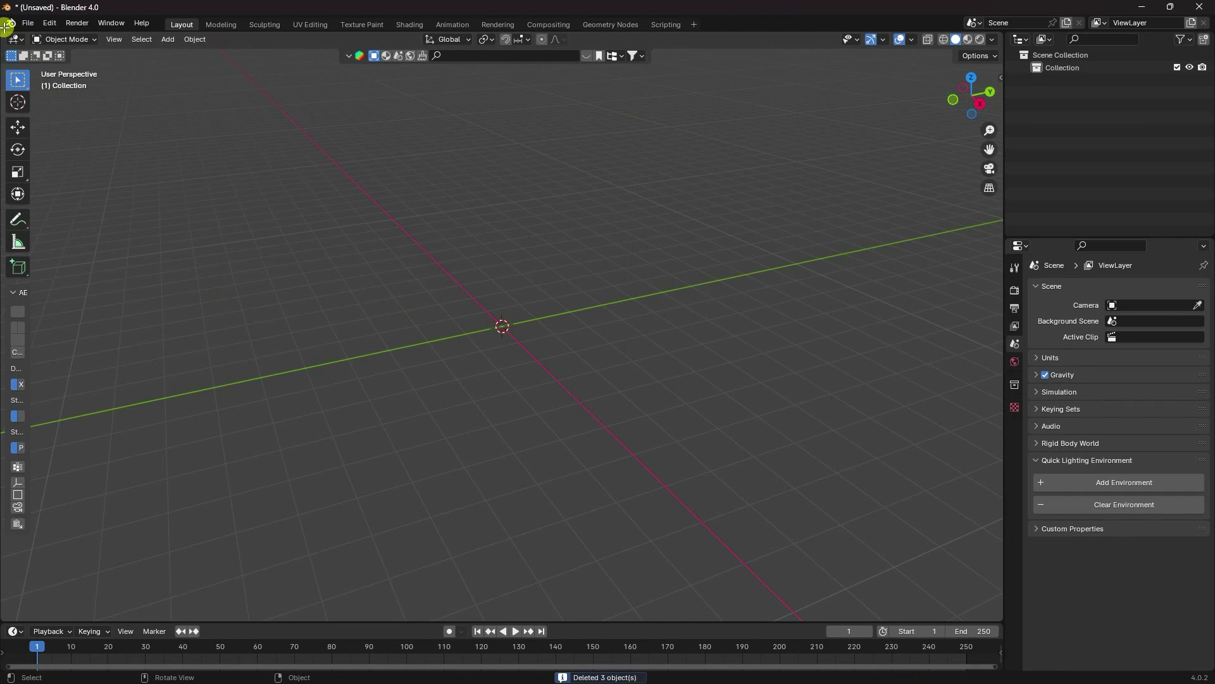
Step: Import the fSpy project FILE.fspy from the Desktop
{"action": "left_click", "coordinate": [28, 26]}
{"action": "mouse_move", "coordinate": [71, 205]}
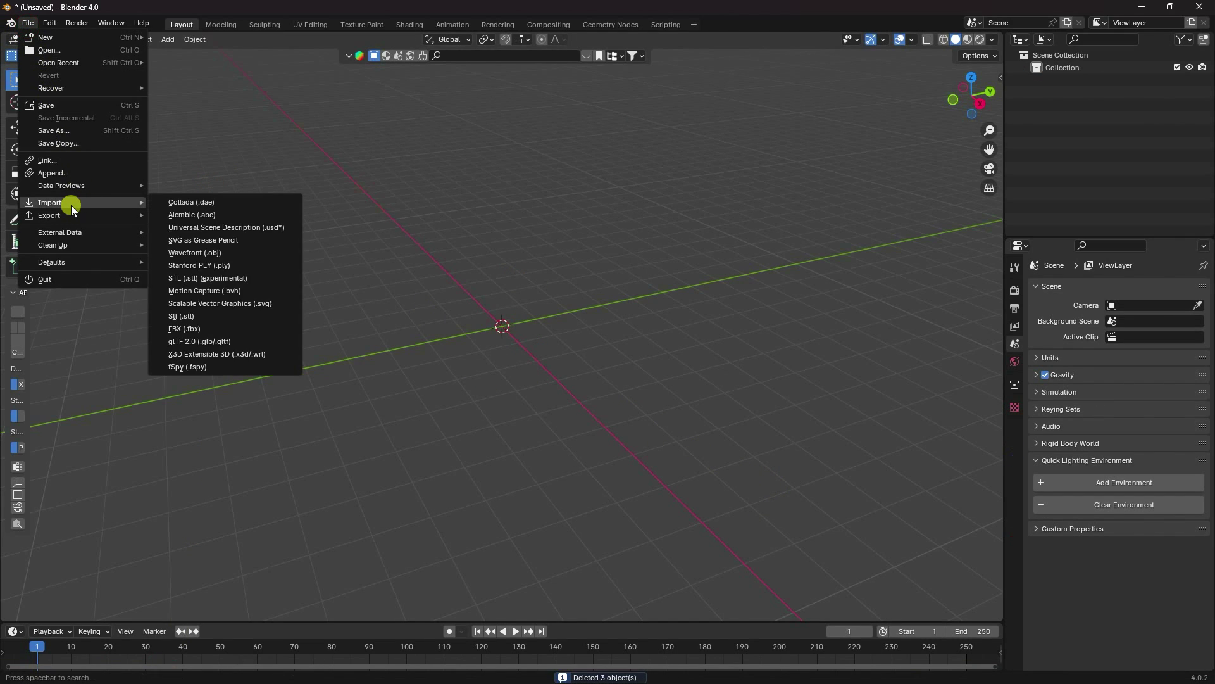
{"action": "left_click", "coordinate": [190, 367]}
{"action": "left_click", "coordinate": [374, 210]}
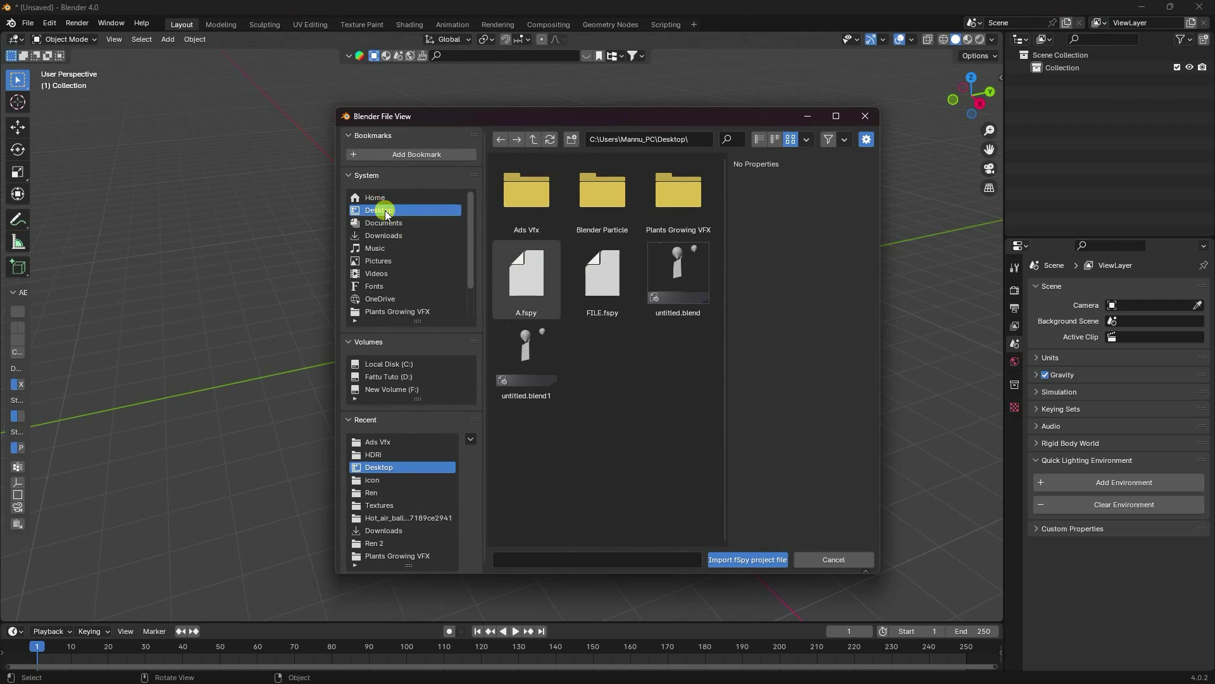
{"action": "left_click", "coordinate": [599, 298]}
{"action": "left_click", "coordinate": [767, 561]}
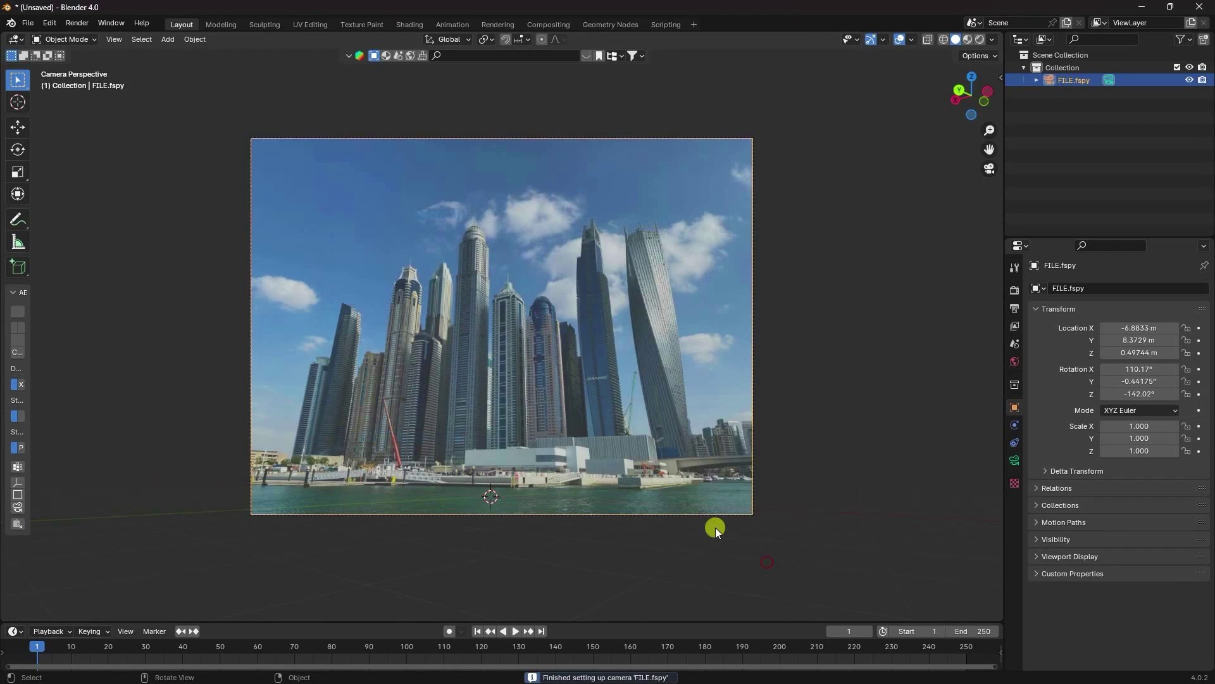
Step: Set the opacity of the imported camera's background image to 1.000
{"action": "scroll", "coordinate": [598, 333], "scroll_direction": "up", "scroll_amount": 3}
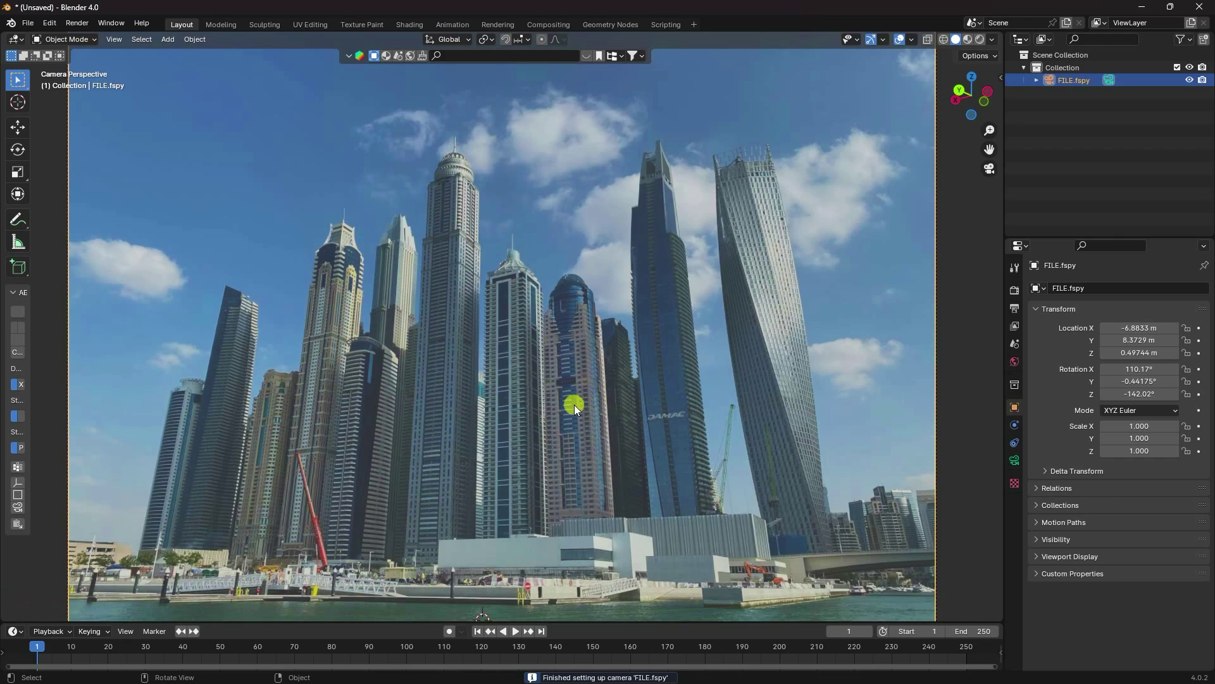
{"action": "left_click", "coordinate": [1015, 461]}
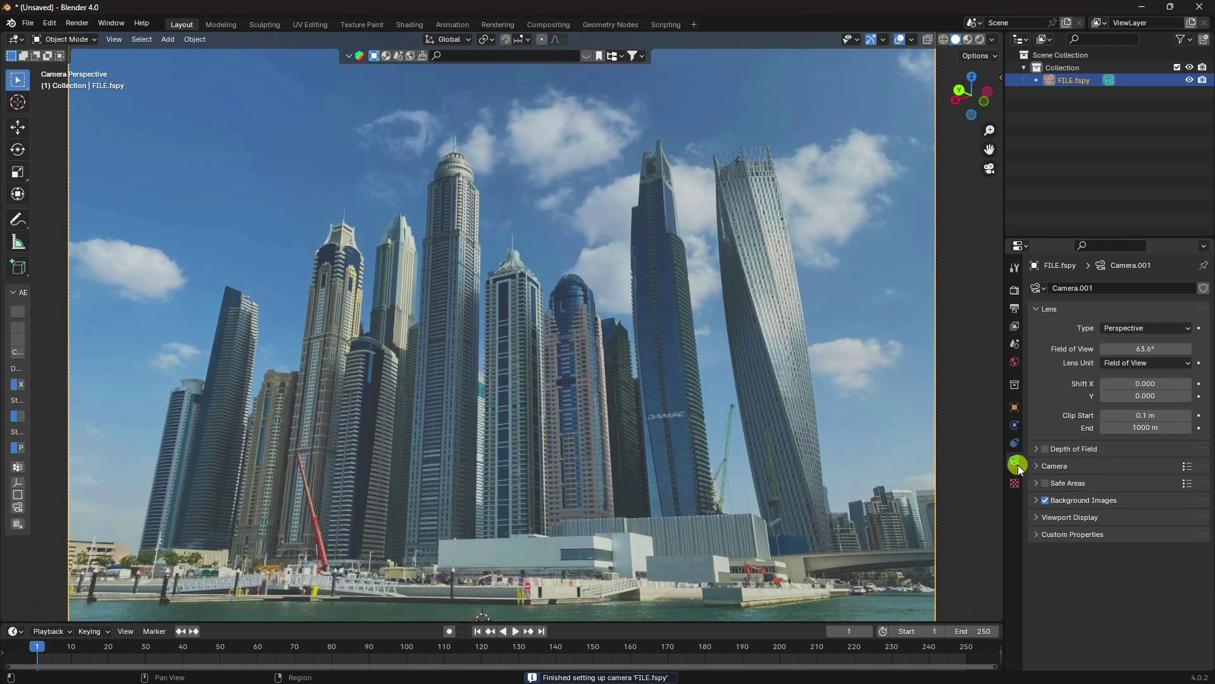
{"action": "left_click", "coordinate": [1037, 500]}
{"action": "scroll", "coordinate": [1138, 652], "scroll_direction": "down", "scroll_amount": 4}
{"action": "left_click_drag", "start_coordinate": [1123, 547], "coordinate": [1157, 544]}
{"action": "scroll", "coordinate": [317, 348], "scroll_direction": "down", "scroll_amount": 3}
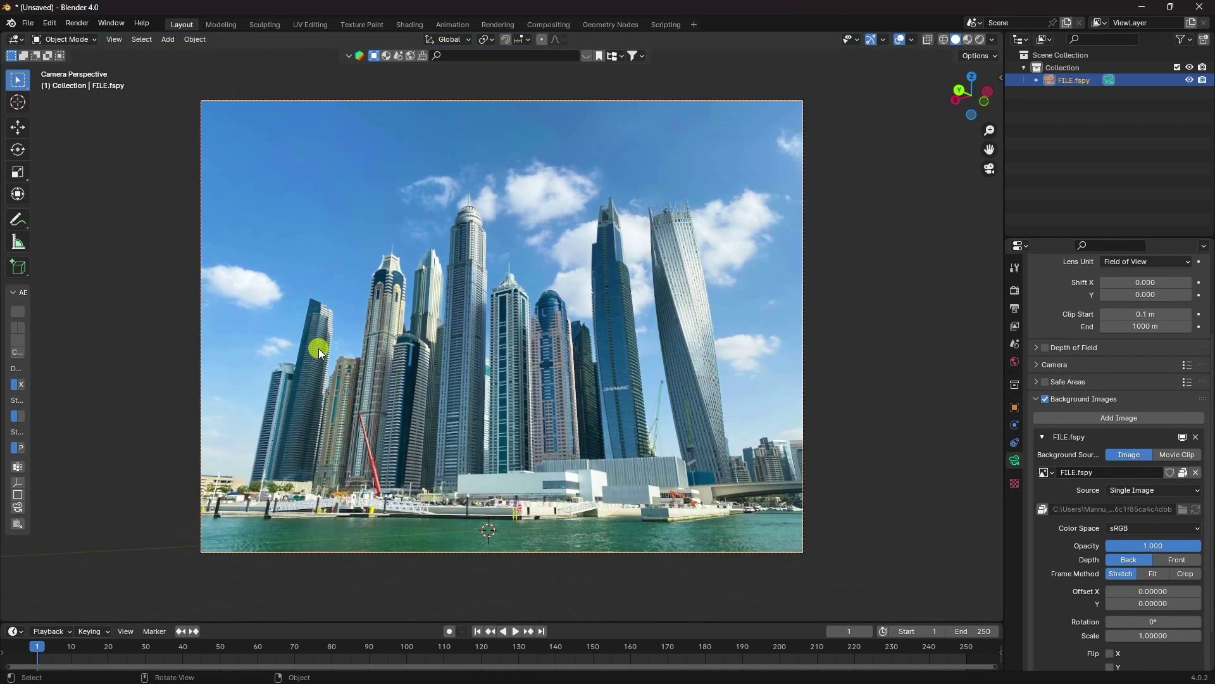
Step: Append the hot-air balloon collection from the Blender file in the Balloon folder inside Ads Vfx
{"action": "scroll", "coordinate": [652, 365], "scroll_direction": "up", "scroll_amount": 3}
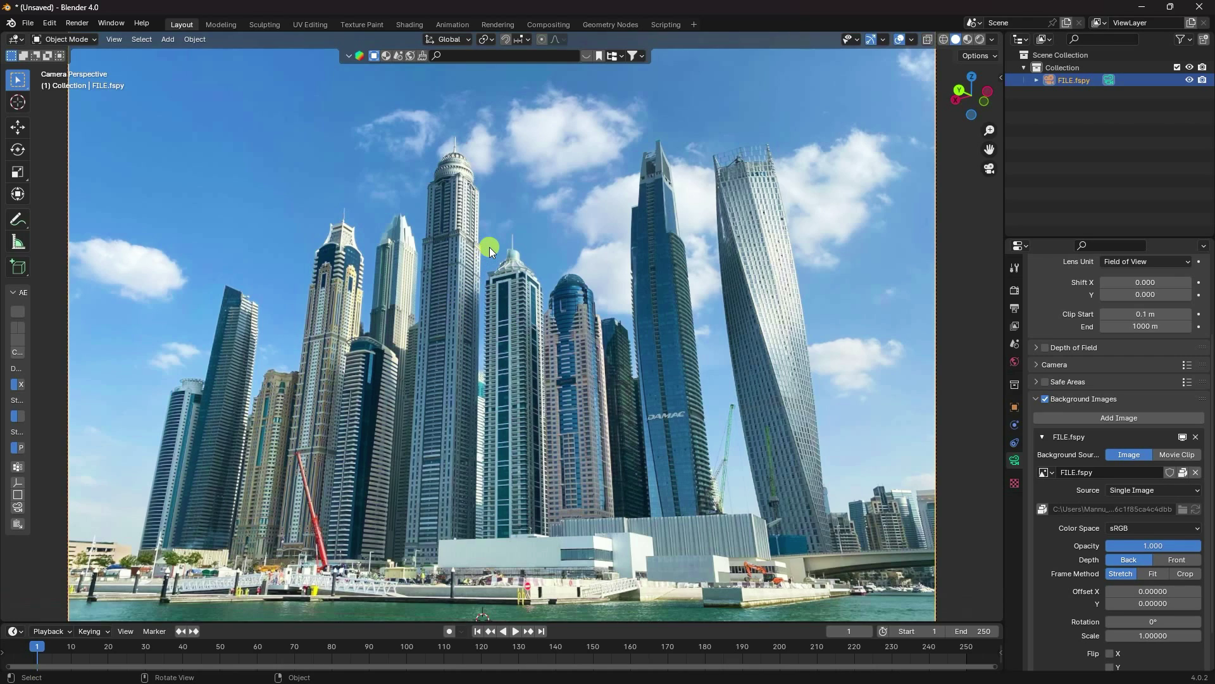
{"action": "left_click", "coordinate": [28, 23]}
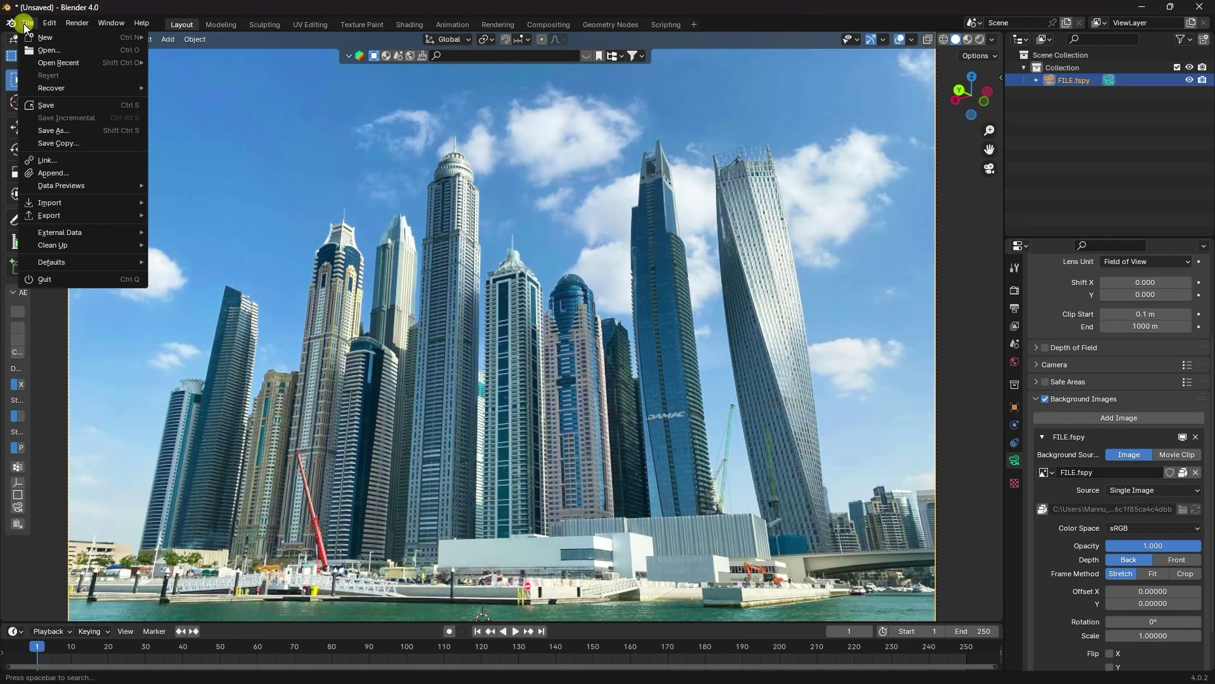
{"action": "left_click", "coordinate": [53, 174]}
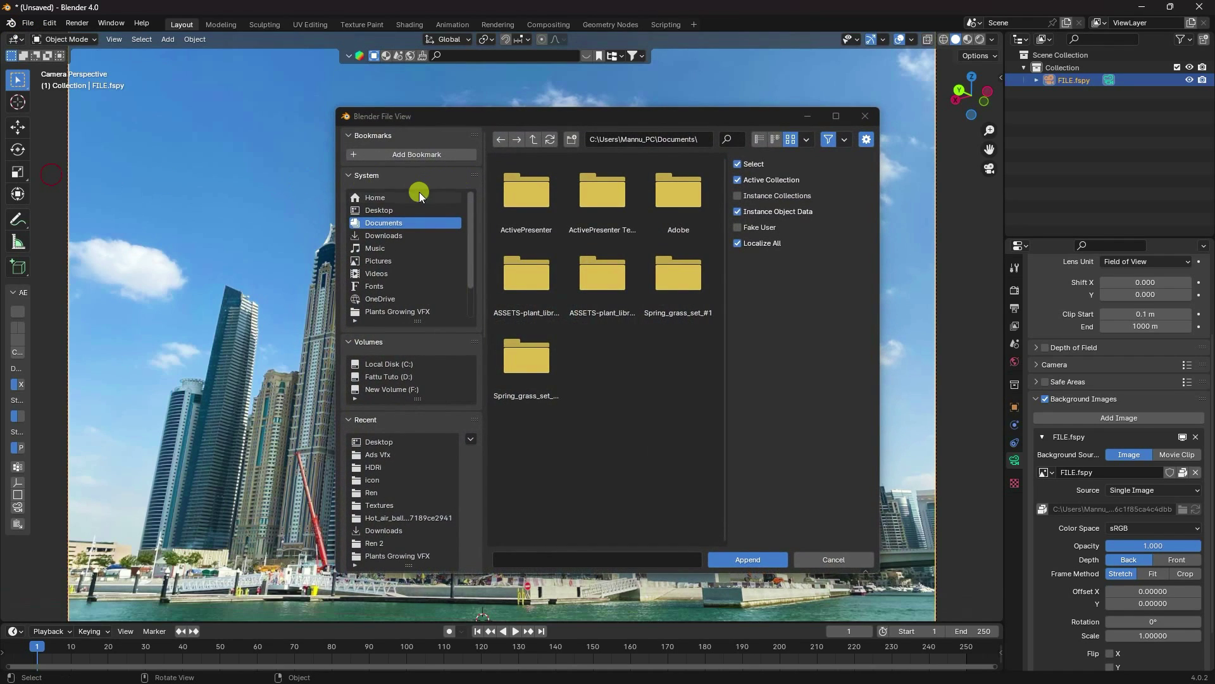
{"action": "left_click", "coordinate": [388, 210]}
{"action": "left_click", "coordinate": [540, 203]}
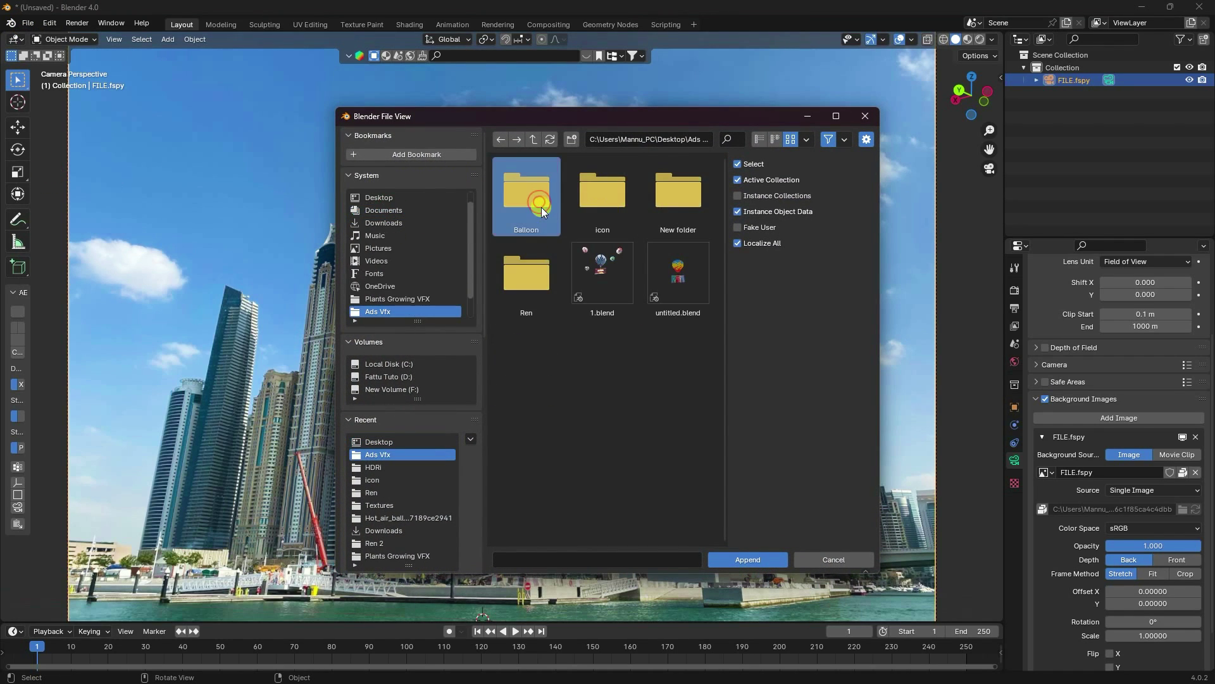
{"action": "left_click", "coordinate": [541, 207]}
{"action": "left_click", "coordinate": [598, 203]}
{"action": "left_click", "coordinate": [763, 557]}
{"action": "left_click", "coordinate": [590, 201]}
{"action": "left_click", "coordinate": [549, 203]}
{"action": "left_click", "coordinate": [549, 204]}
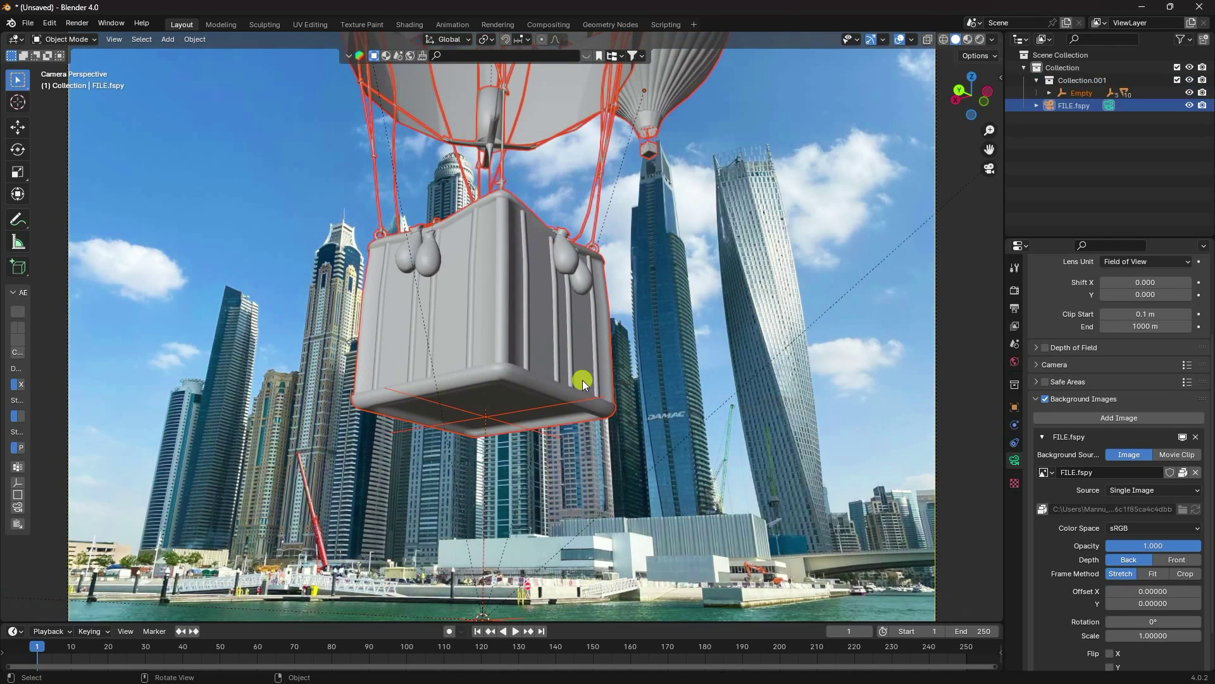
Step: Move Collection.001 with the balloons out of Collection to the top level of the Scene Collection, and return to the camera view
{"action": "scroll", "coordinate": [519, 192], "scroll_direction": "down", "scroll_amount": 3}
{"action": "middle_click_drag", "start_coordinate": [519, 192], "coordinate": [503, 313]}
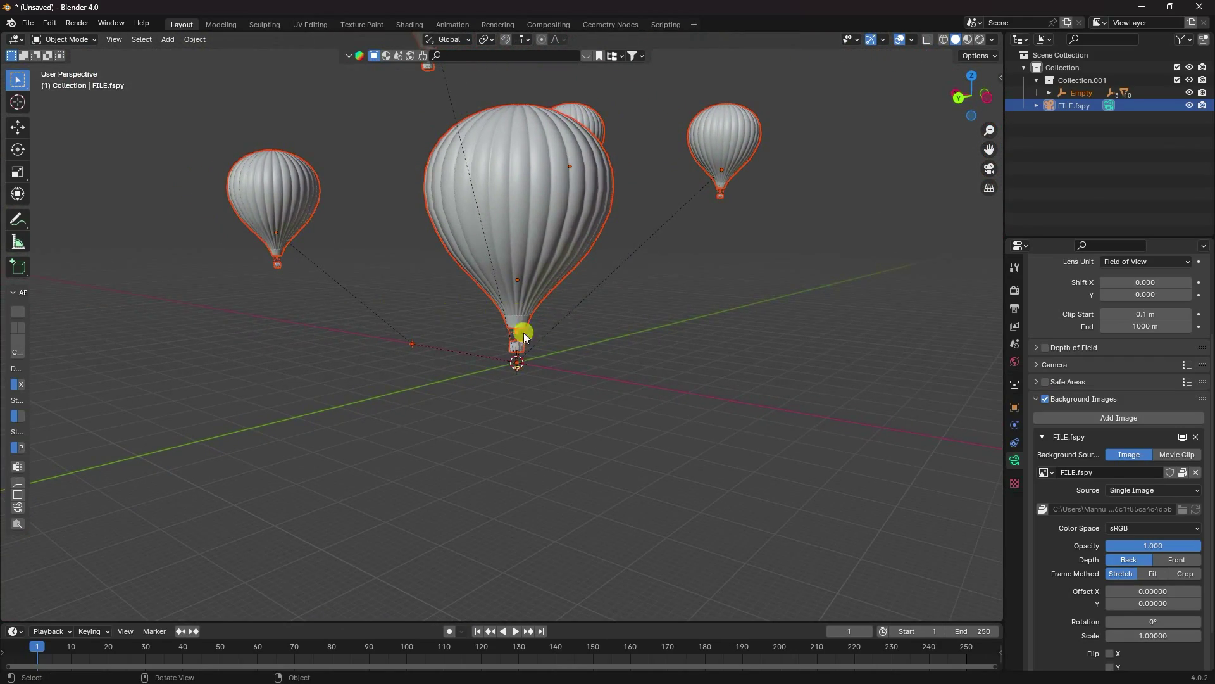
{"action": "left_click", "coordinate": [1045, 81]}
{"action": "left_click_drag", "start_coordinate": [1047, 85], "coordinate": [1071, 128]}
{"action": "left_click", "coordinate": [1025, 96]}
{"action": "key", "text": "KP_0"}
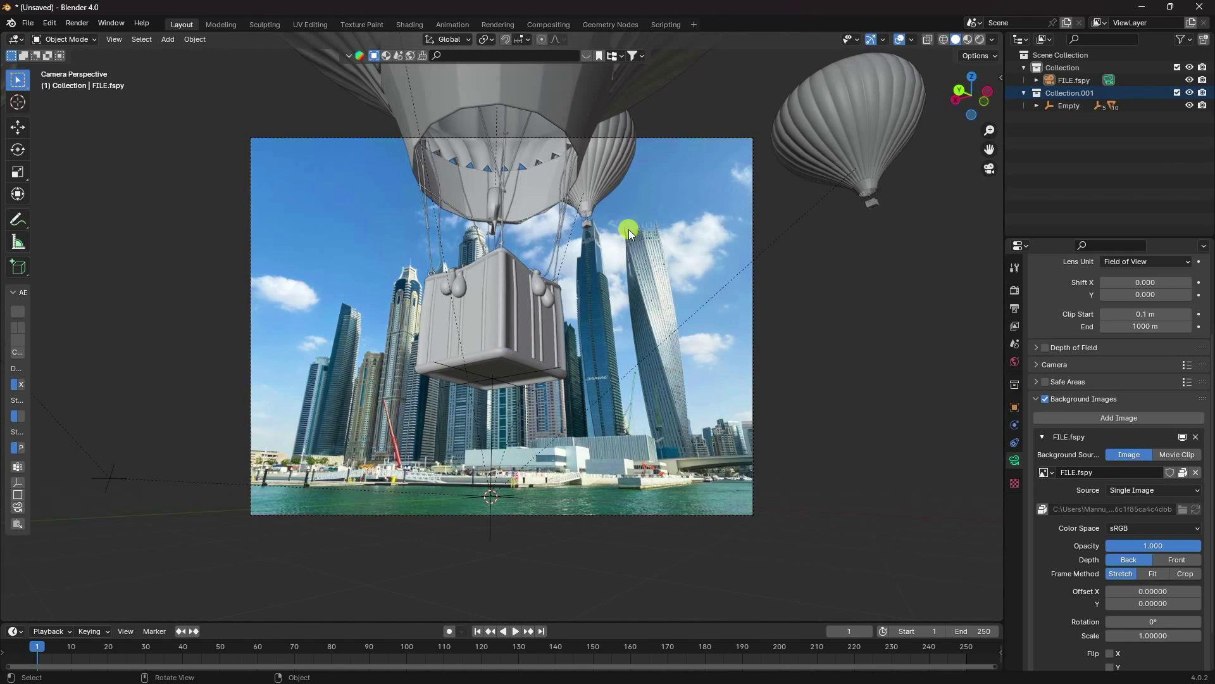
Step: Select the Empty with its whole balloon hierarchy and scale it down until the balloons fit inside the camera frame
{"action": "left_click", "coordinate": [1058, 105]}
{"action": "left_click", "coordinate": [1041, 108]}
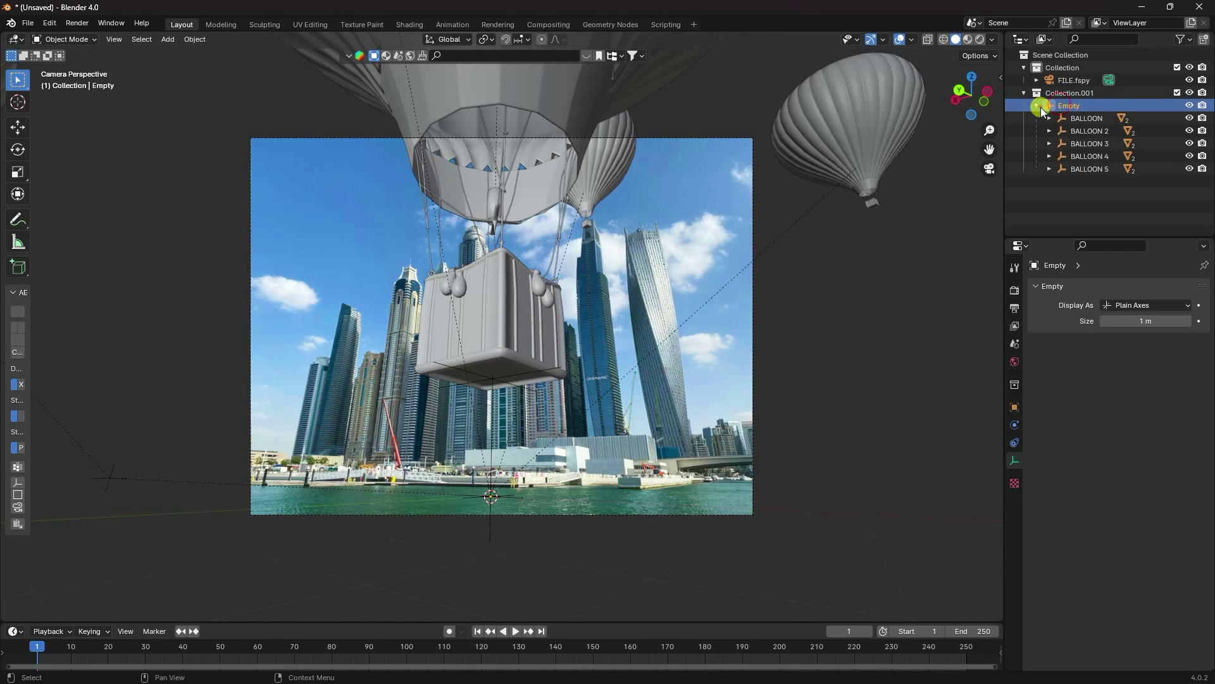
{"action": "right_click", "coordinate": [1073, 107]}
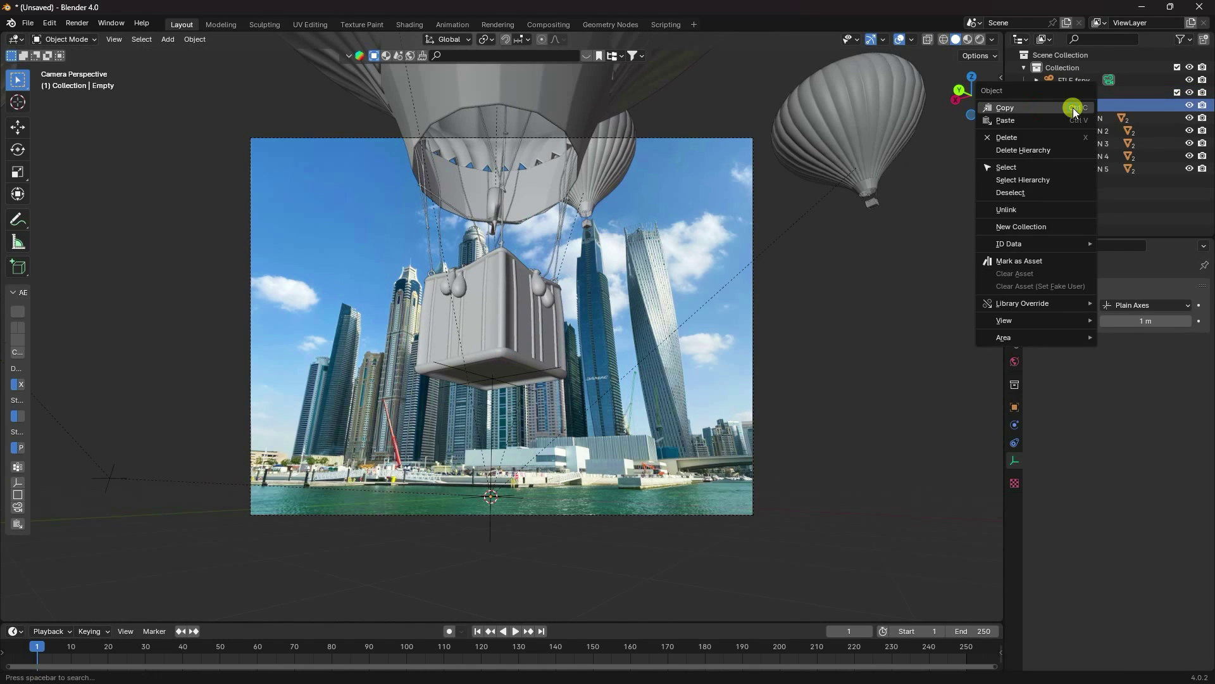
{"action": "left_click", "coordinate": [1025, 182]}
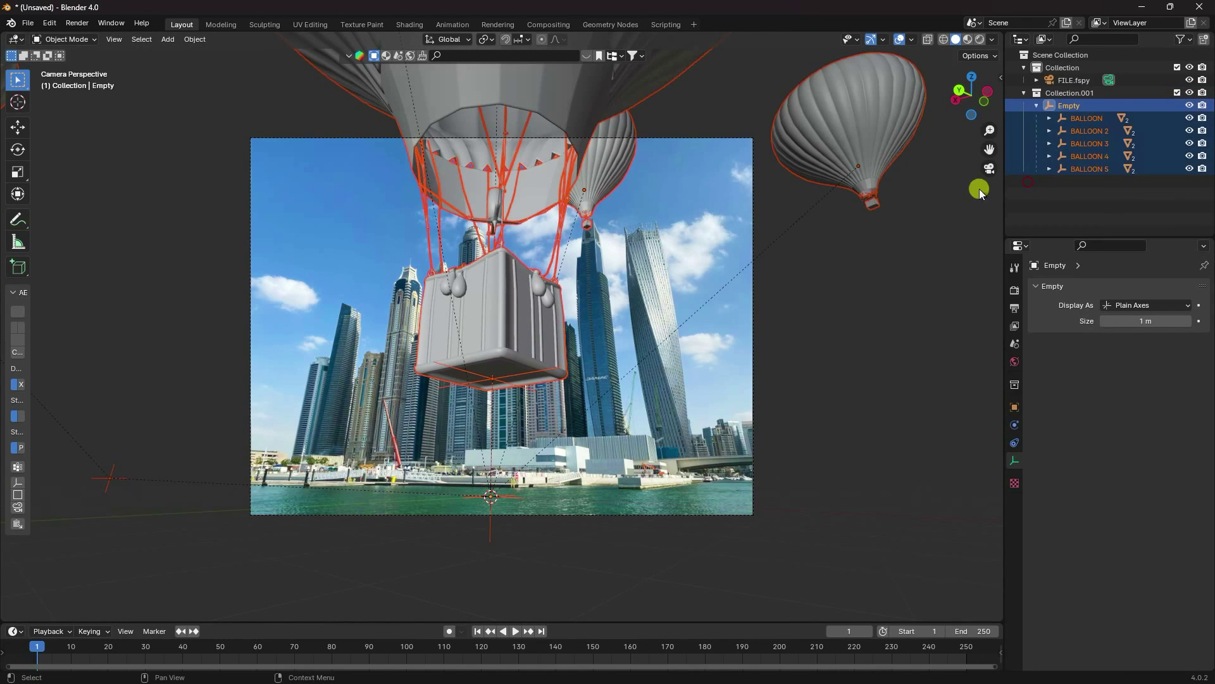
{"action": "key", "text": "s"}
{"action": "left_click", "coordinate": [732, 142]}
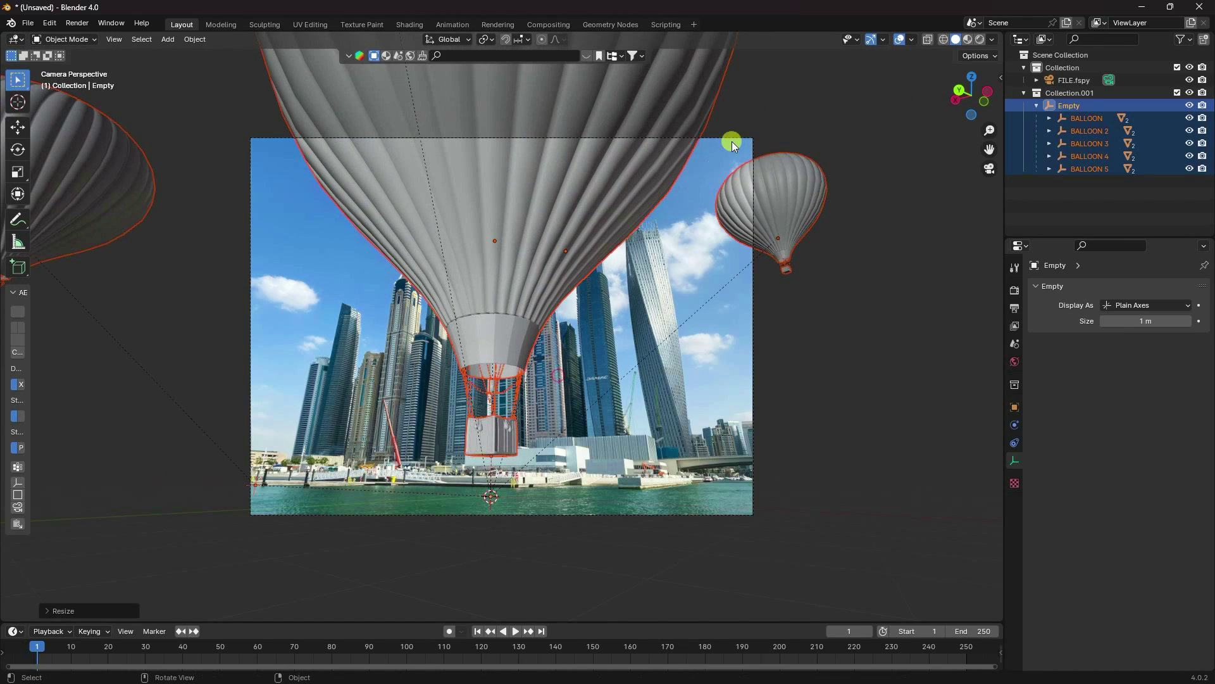
{"action": "key", "text": "s"}
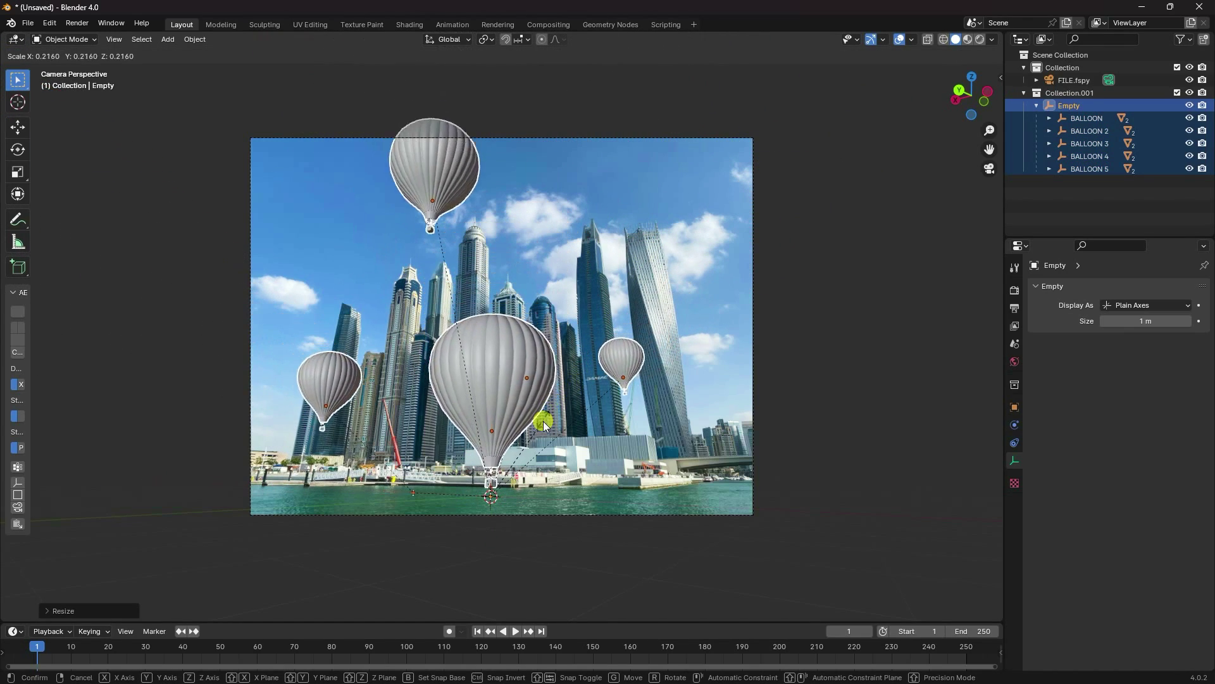
{"action": "left_click", "coordinate": [540, 445]}
Step: Raise the balloon group above the skyline and enlarge it until the central balloon reaches past the photo's upper edge
{"action": "key", "text": "shift+space"}
{"action": "key", "text": "g"}
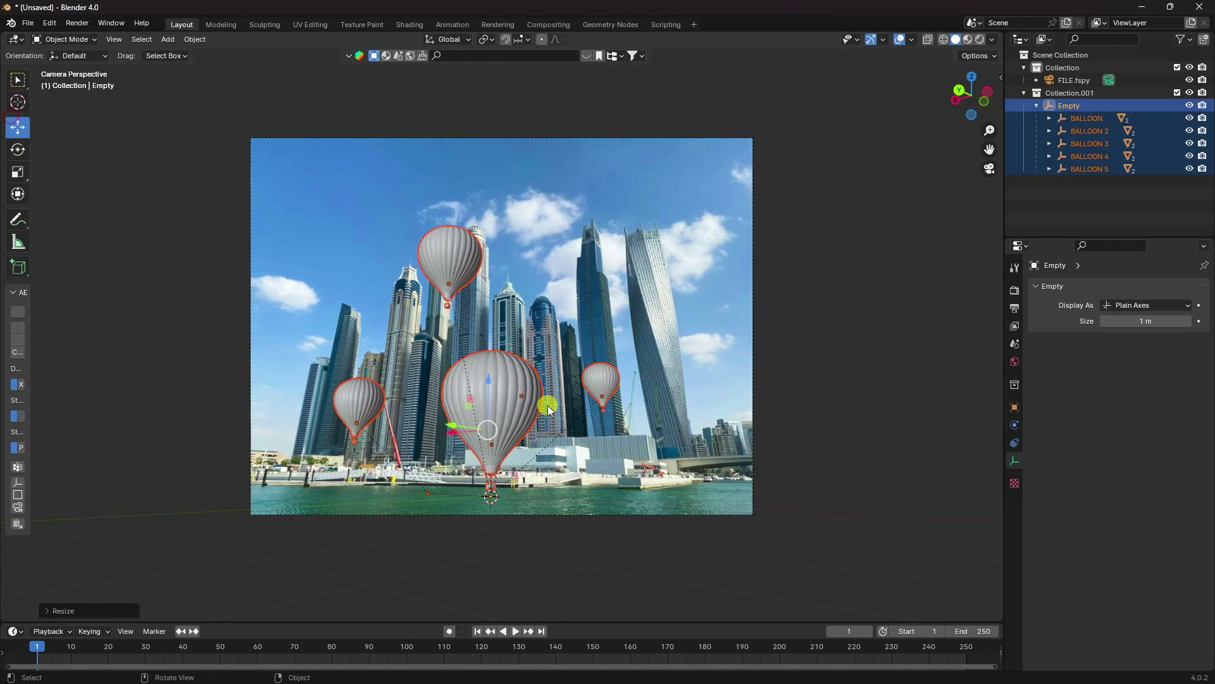
{"action": "left_click_drag", "start_coordinate": [495, 382], "coordinate": [568, 132]}
{"action": "key", "text": "s"}
{"action": "left_click", "coordinate": [643, 119]}
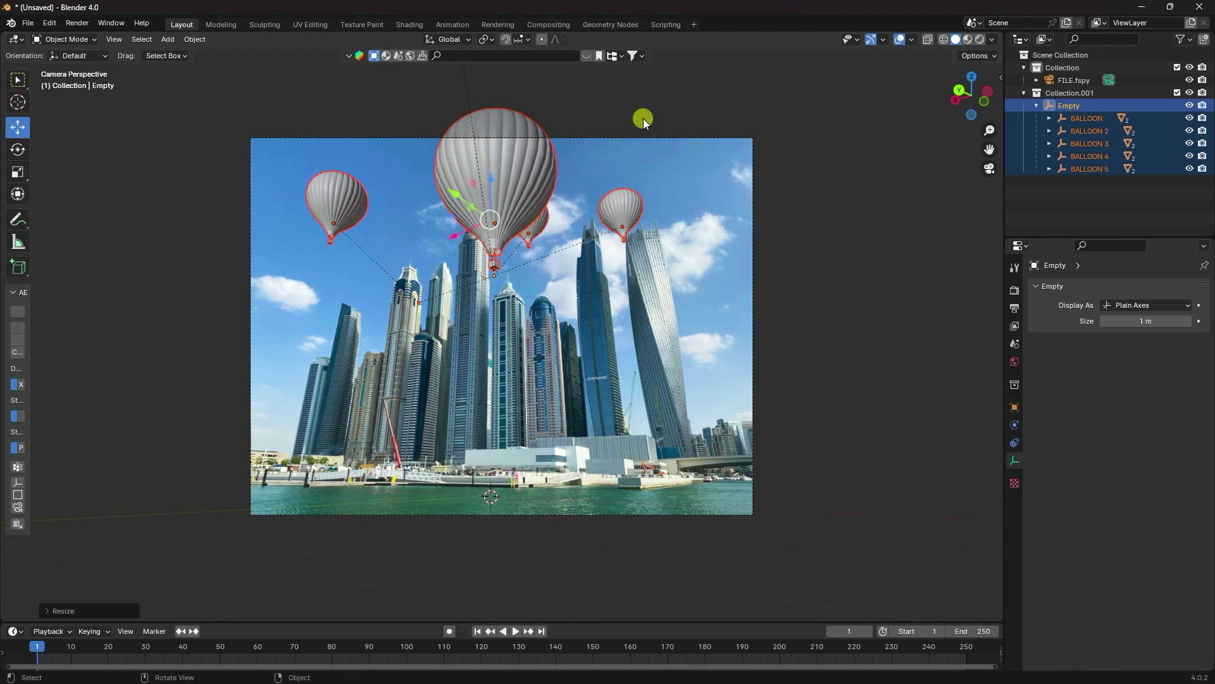
Step: Lower and rescale the balloon group so the large central balloon sits fully inside the photo, and deselect it
{"action": "left_click_drag", "start_coordinate": [492, 185], "coordinate": [494, 232]}
{"action": "key", "text": "s"}
{"action": "left_click", "coordinate": [500, 259]}
{"action": "key", "text": "s"}
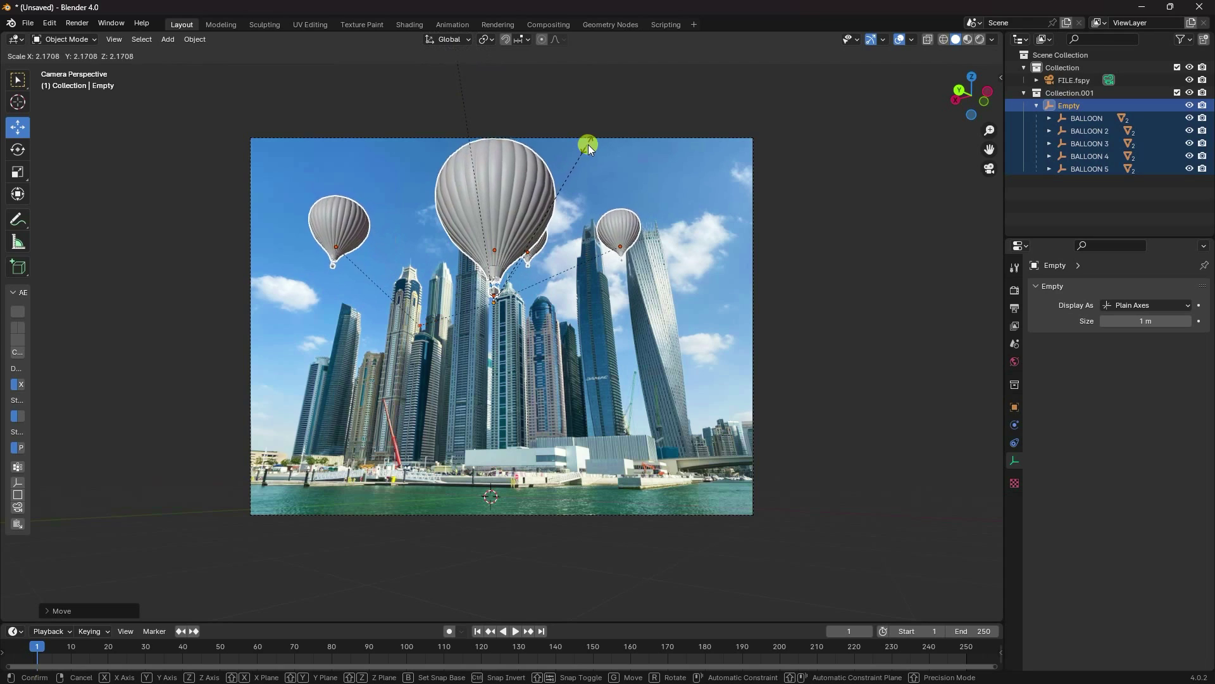
{"action": "left_click", "coordinate": [594, 143]}
{"action": "left_click_drag", "start_coordinate": [491, 211], "coordinate": [568, 210]}
{"action": "left_click", "coordinate": [607, 265]}
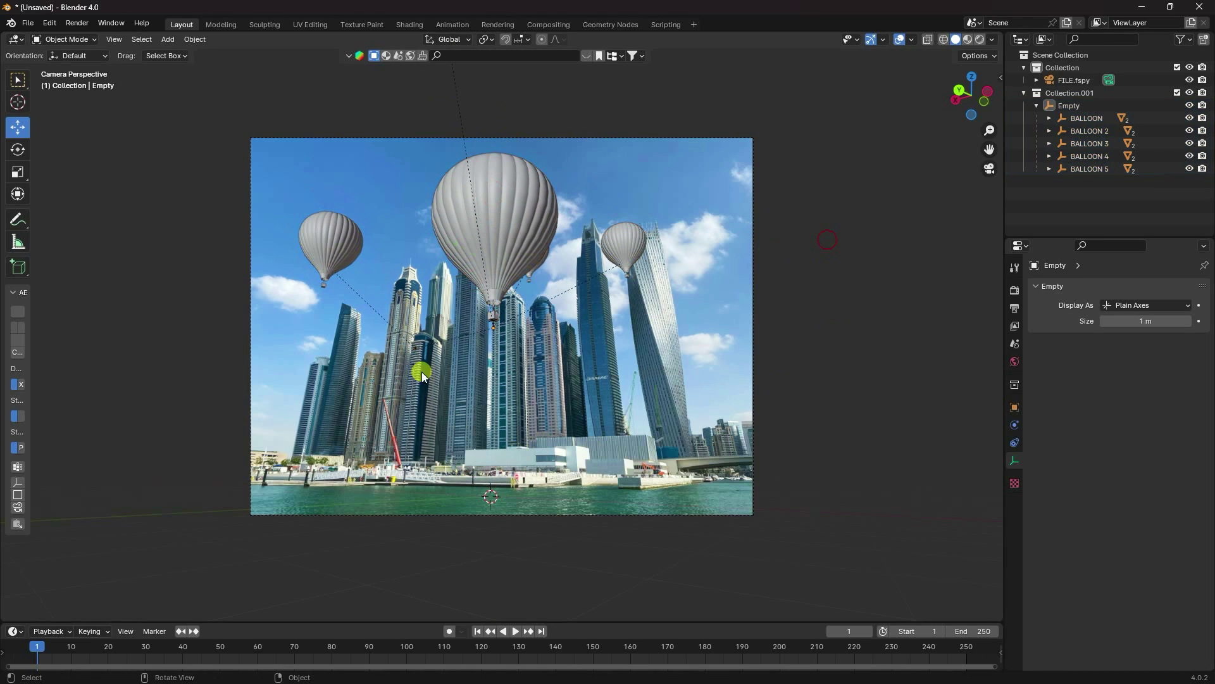
Step: Add a cylinder mesh to Collection.001
{"action": "scroll", "coordinate": [511, 217], "scroll_direction": "up", "scroll_amount": 3}
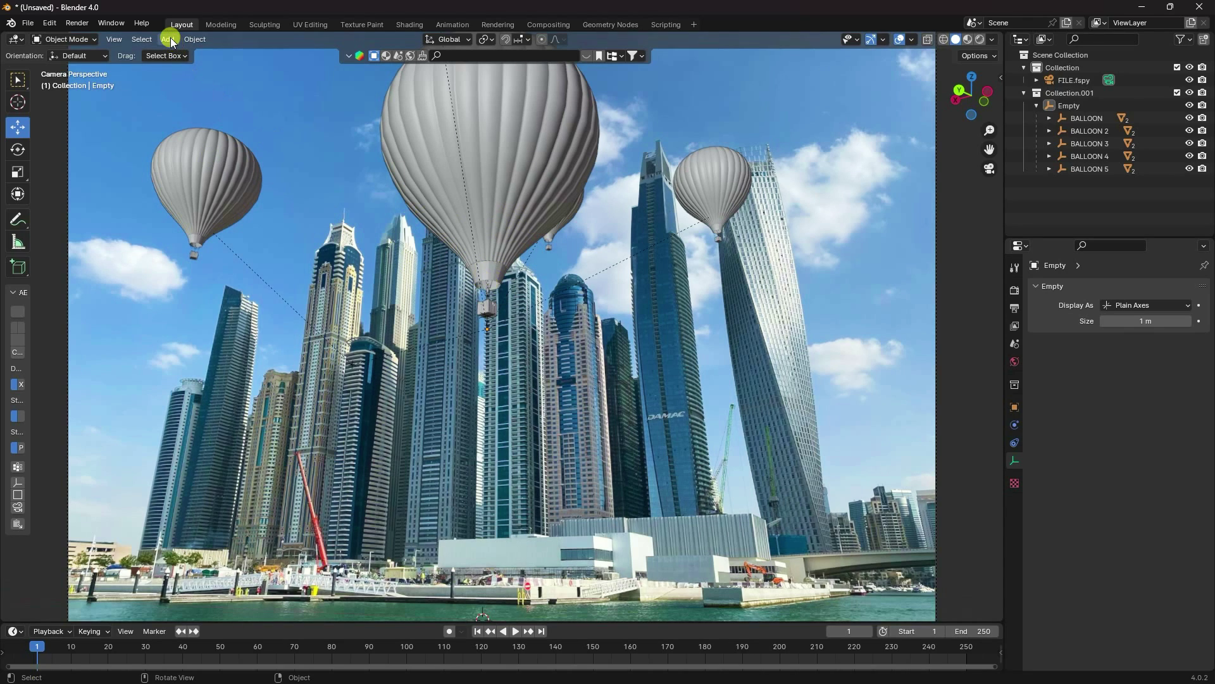
{"action": "left_click", "coordinate": [1050, 91]}
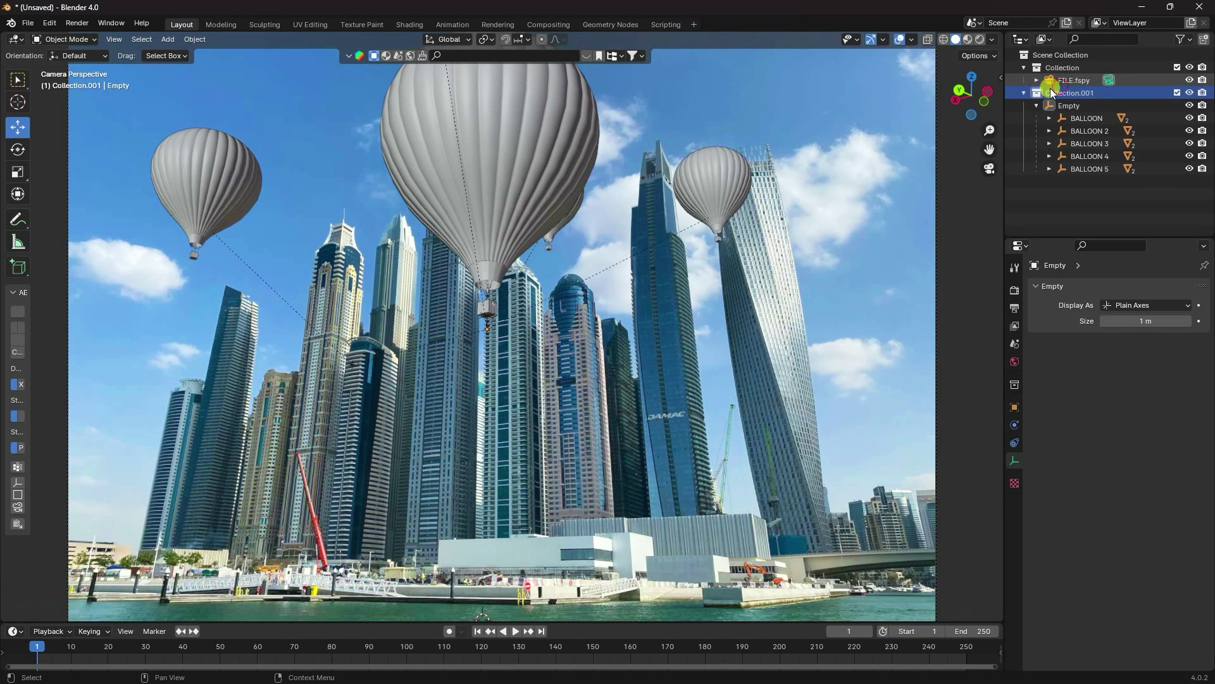
{"action": "left_click", "coordinate": [168, 39]}
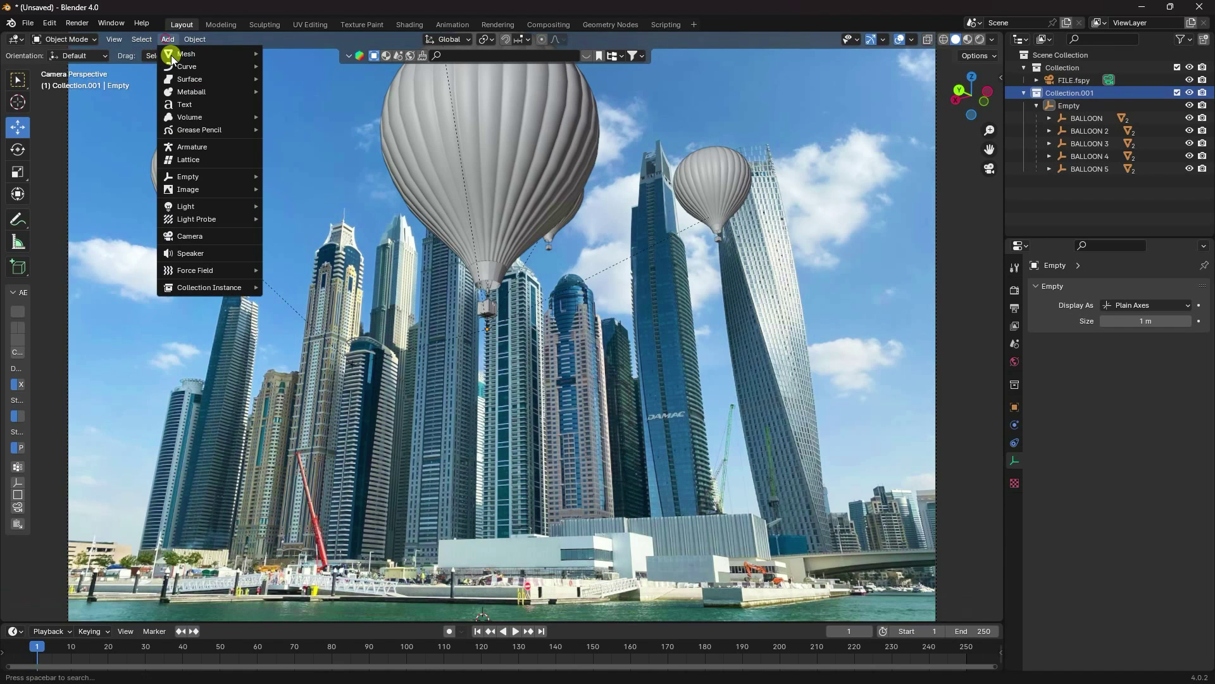
{"action": "mouse_move", "coordinate": [180, 54]}
{"action": "left_click", "coordinate": [327, 118]}
{"action": "middle_click_drag", "start_coordinate": [618, 420], "coordinate": [4, 542]}
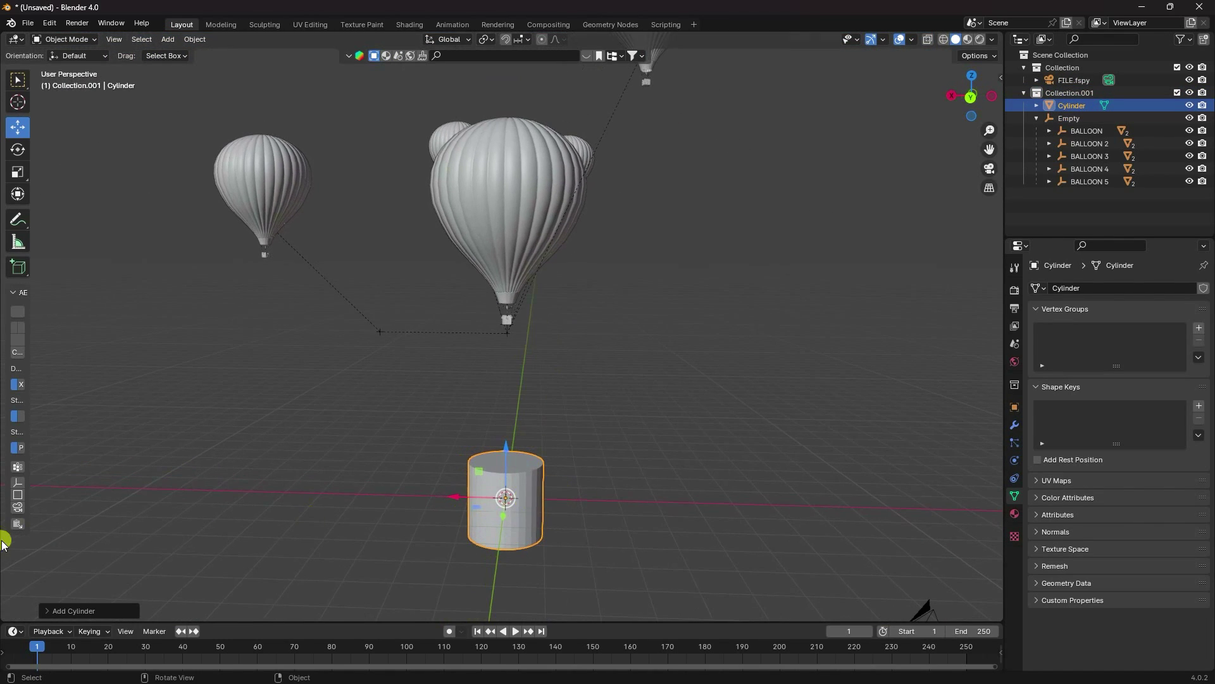
Step: Set the new cylinder's Y rotation to 90° and its vertices to 64
{"action": "left_click", "coordinate": [57, 609]}
{"action": "mouse_move", "coordinate": [163, 588]}
{"action": "left_mouse_down"}
{"action": "mouse_move", "coordinate": [304, 163]}
{"action": "mouse_move", "coordinate": [162, 593]}
{"action": "left_mouse_up"}
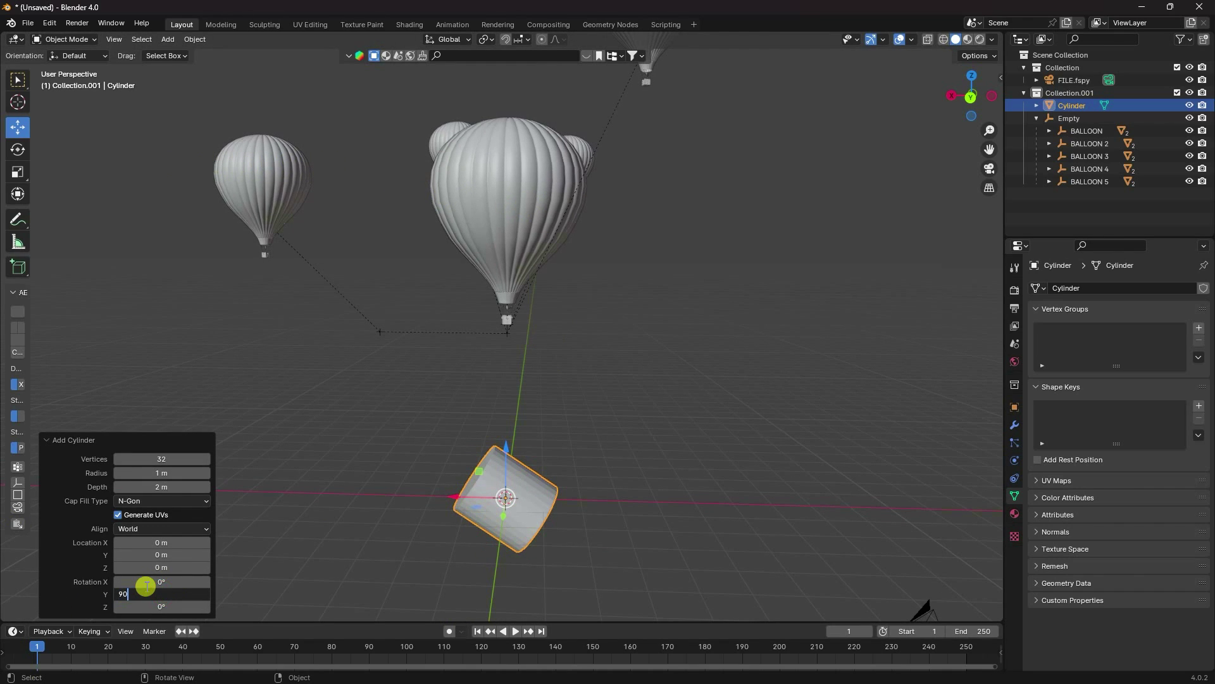
{"action": "type", "text": "90"}
{"action": "key", "text": "Return"}
{"action": "middle_click_drag", "start_coordinate": [476, 549], "coordinate": [101, 402]}
{"action": "left_click", "coordinate": [179, 464]}
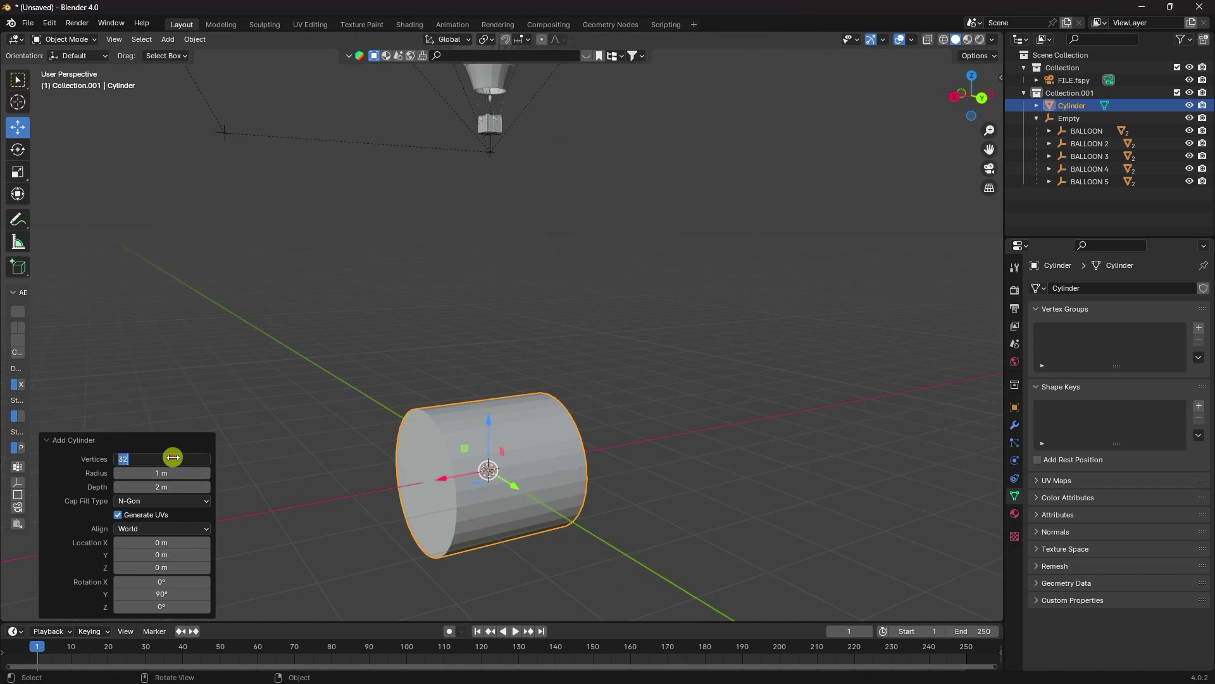
{"action": "type", "text": "64"}
{"action": "key", "text": "Return"}
Step: Set the cylinder's radius to 0.1 m and its depth to 10 m
{"action": "left_click_drag", "start_coordinate": [158, 471], "coordinate": [127, 490]}
{"action": "left_click", "coordinate": [163, 471]}
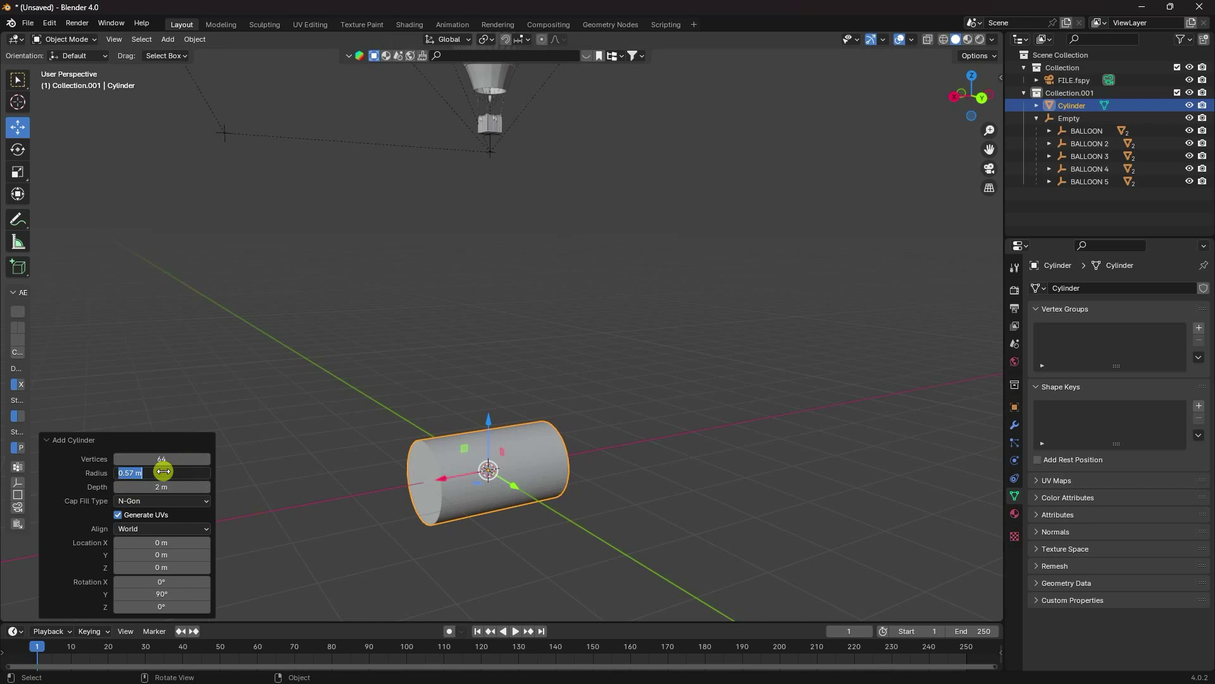
{"action": "type", "text": "0.1"}
{"action": "key", "text": "Return"}
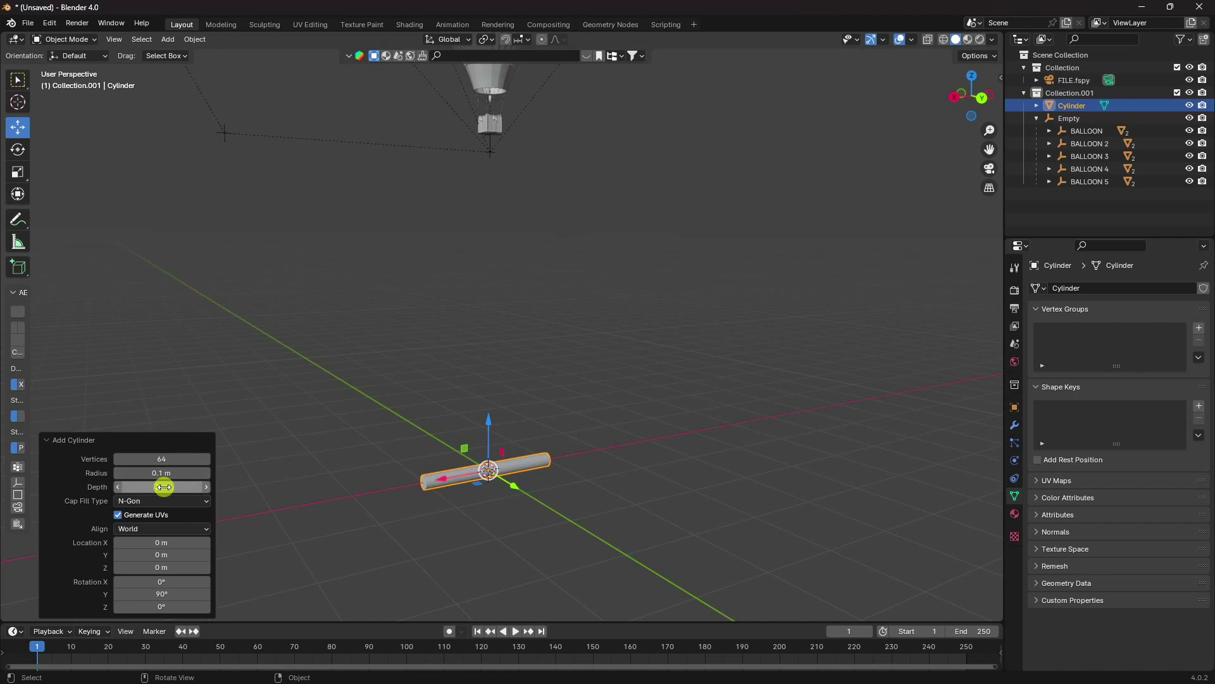
{"action": "left_click", "coordinate": [150, 487]}
{"action": "type", "text": "10"}
{"action": "key", "text": "Return"}
Step: Raise the cylinder about 4.6 m along Z to the central balloon's basket and return to the camera view
{"action": "middle_click_drag", "start_coordinate": [481, 443], "coordinate": [378, 394]}
{"action": "middle_click_drag", "start_coordinate": [520, 367], "coordinate": [456, 405]}
{"action": "left_click_drag", "start_coordinate": [118, 476], "coordinate": [209, 467]}
{"action": "left_click_drag", "start_coordinate": [511, 402], "coordinate": [526, 124]}
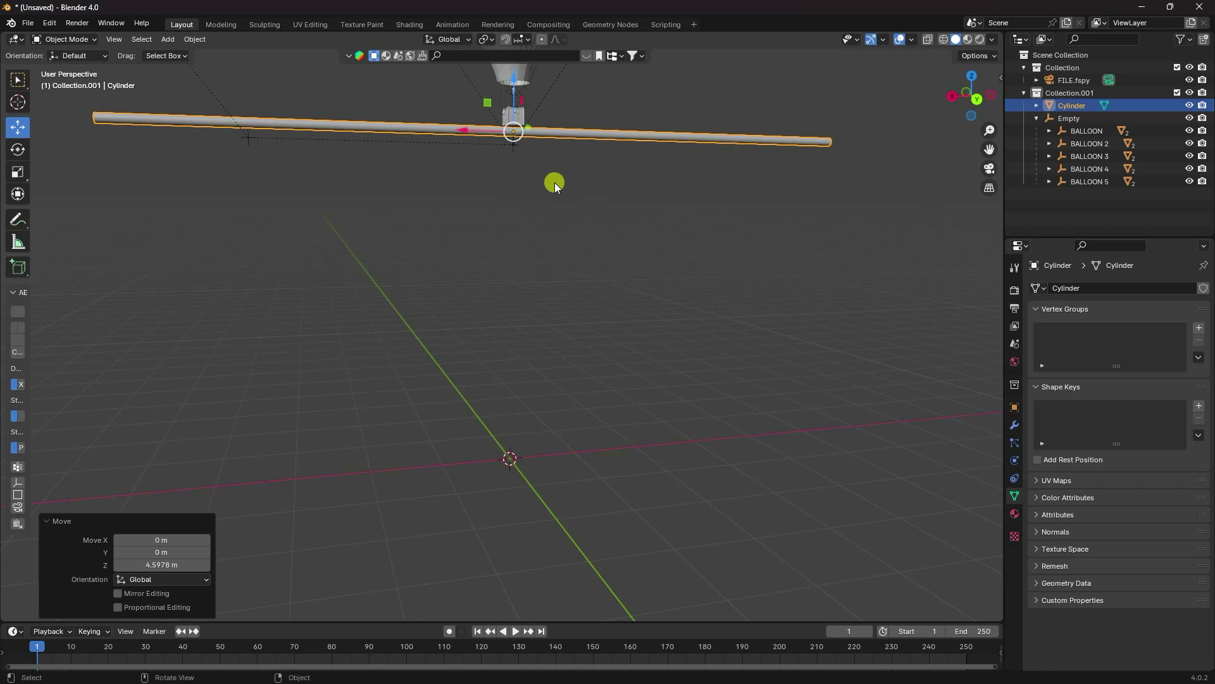
{"action": "key", "text": "KP_0"}
{"action": "scroll", "coordinate": [546, 265], "scroll_direction": "up", "scroll_amount": 3}
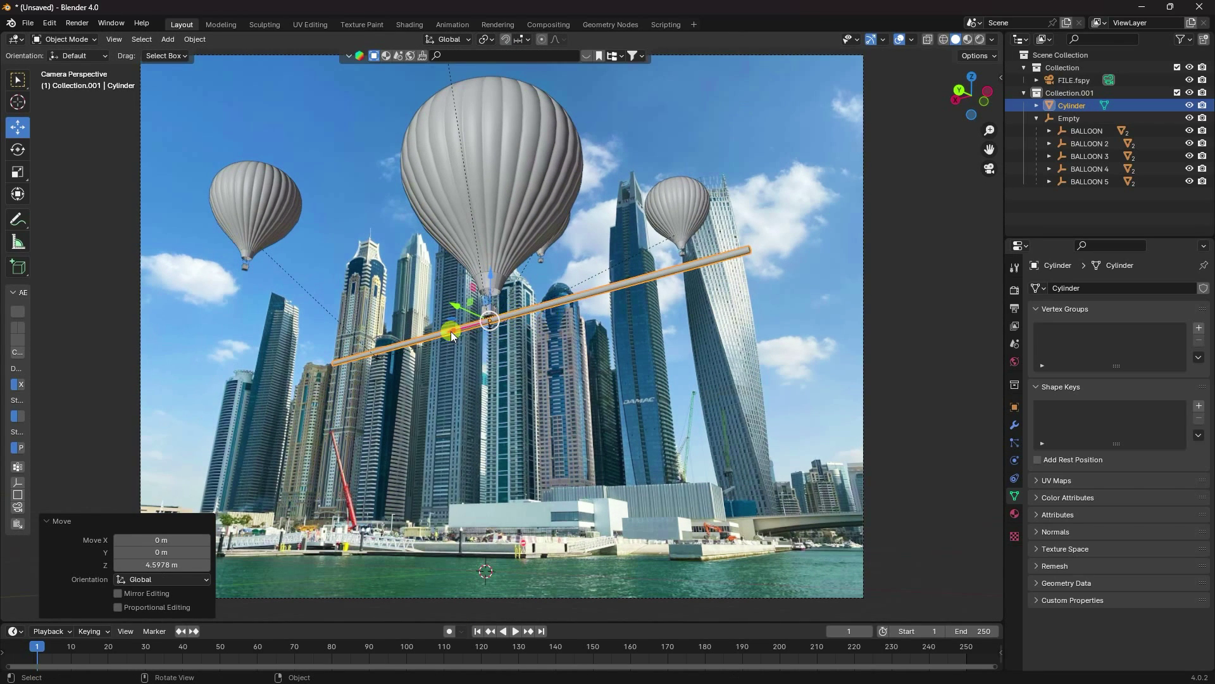
Step: Shorten the cylinder along X by a factor of about 0.28, and scale it uniformly by about 0.66
{"action": "left_click", "coordinate": [16, 173]}
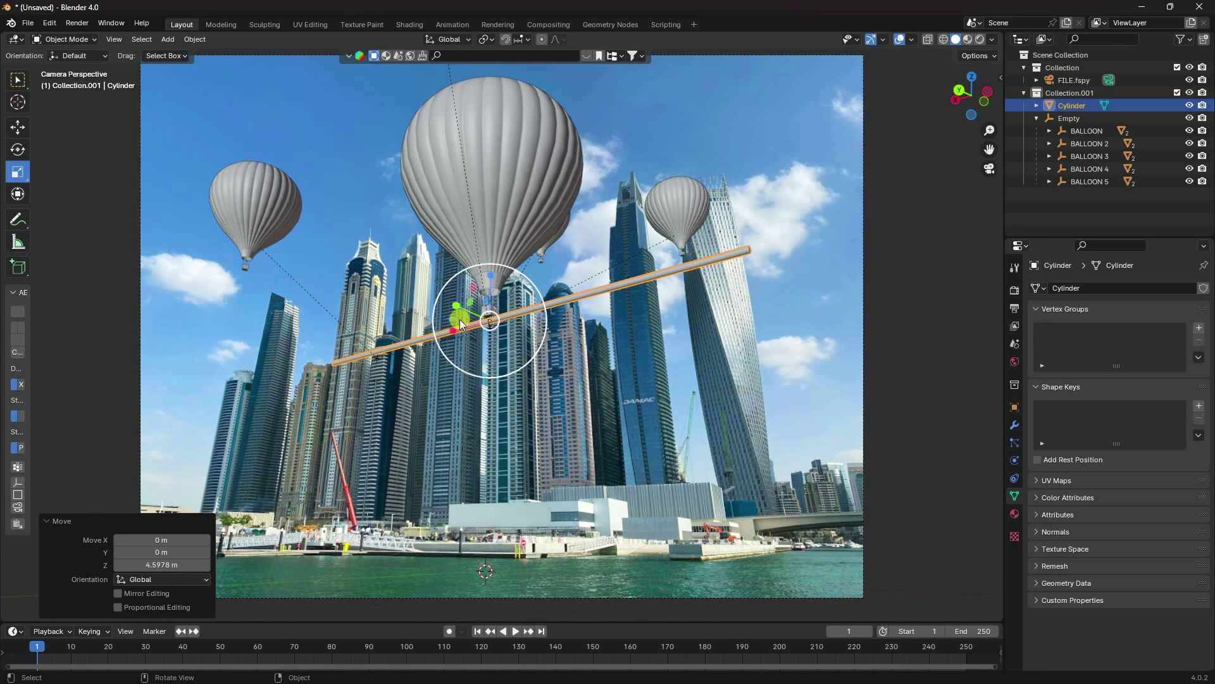
{"action": "left_click_drag", "start_coordinate": [451, 331], "coordinate": [484, 329]}
{"action": "key", "text": "s"}
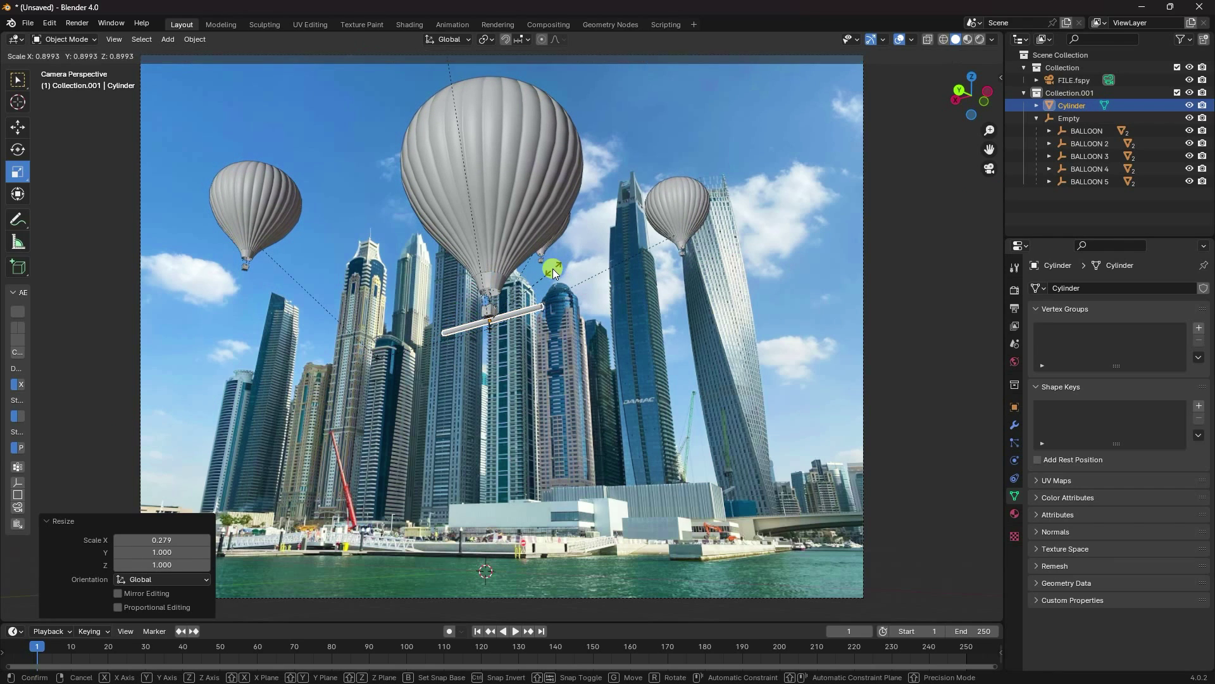
{"action": "left_click", "coordinate": [535, 288]}
{"action": "scroll", "coordinate": [460, 313], "scroll_direction": "up", "scroll_amount": 2}
{"action": "scroll", "coordinate": [460, 313], "scroll_direction": "up", "scroll_amount": 1}
{"action": "scroll", "coordinate": [595, 261], "scroll_direction": "down", "scroll_amount": 3}
Step: Scale the cylinder uniformly by about 0.91, and stretch it along X by a factor of about 2.57
{"action": "key", "text": "s"}
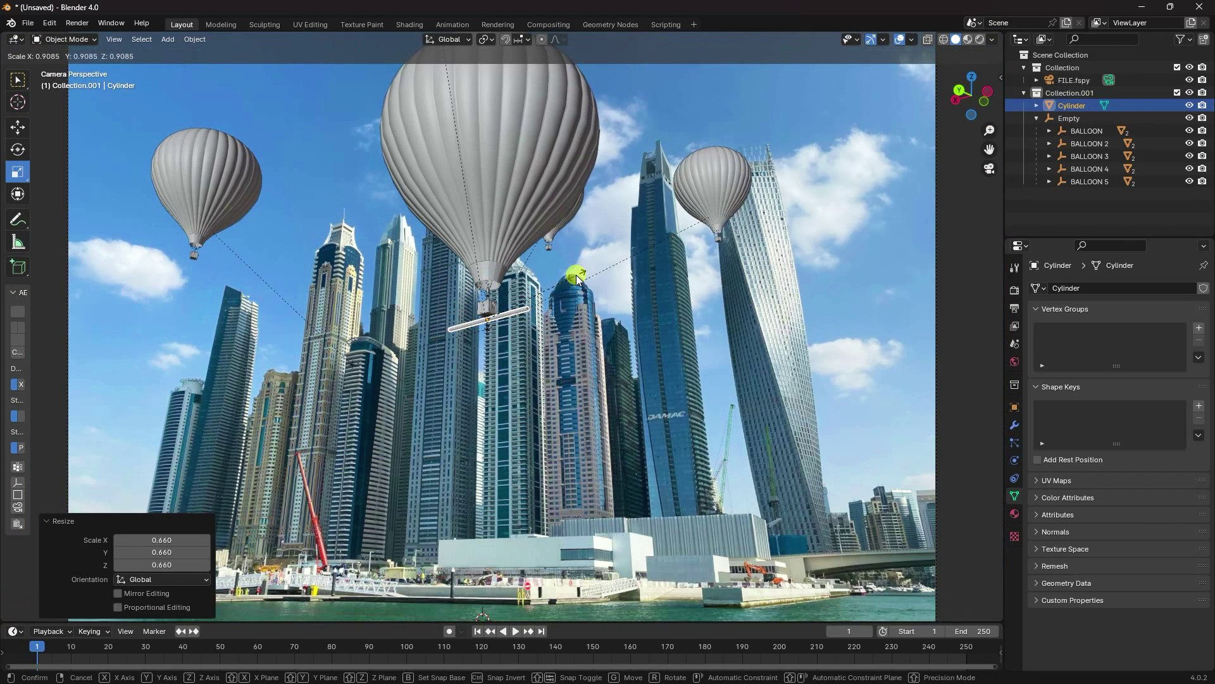
{"action": "left_click", "coordinate": [575, 278]}
{"action": "left_click_drag", "start_coordinate": [436, 341], "coordinate": [407, 374]}
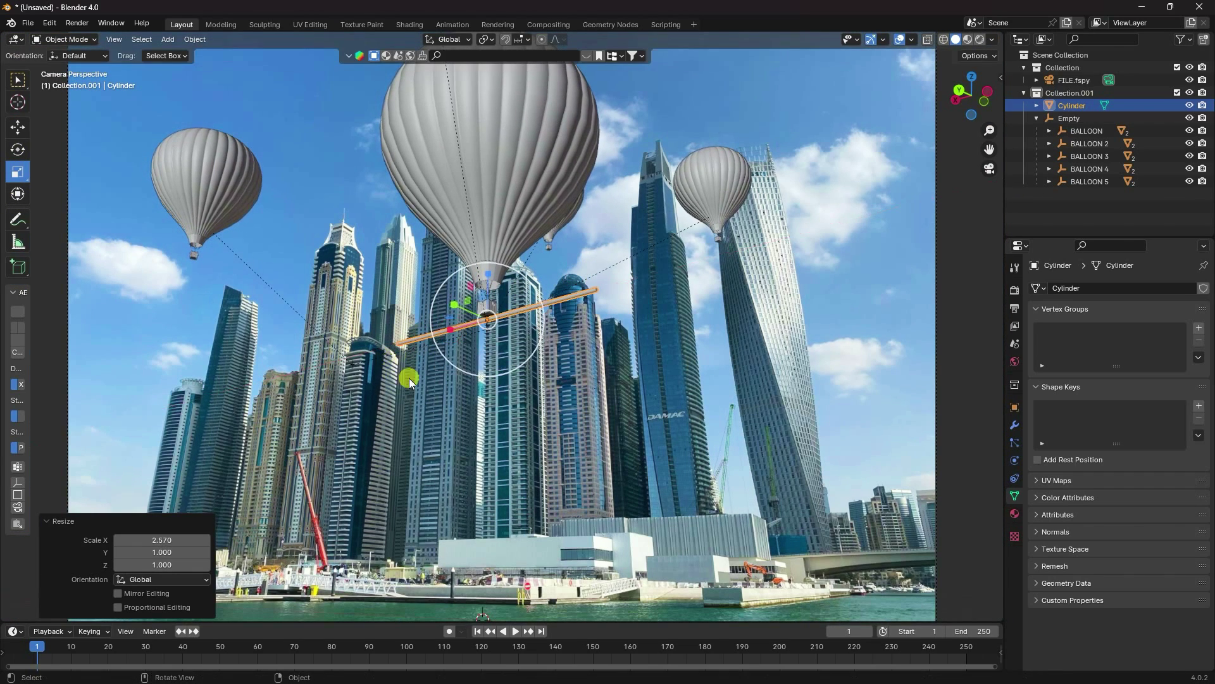
{"action": "scroll", "coordinate": [505, 339], "scroll_direction": "down", "scroll_amount": 4}
{"action": "scroll", "coordinate": [519, 350], "scroll_direction": "up", "scroll_amount": 2}
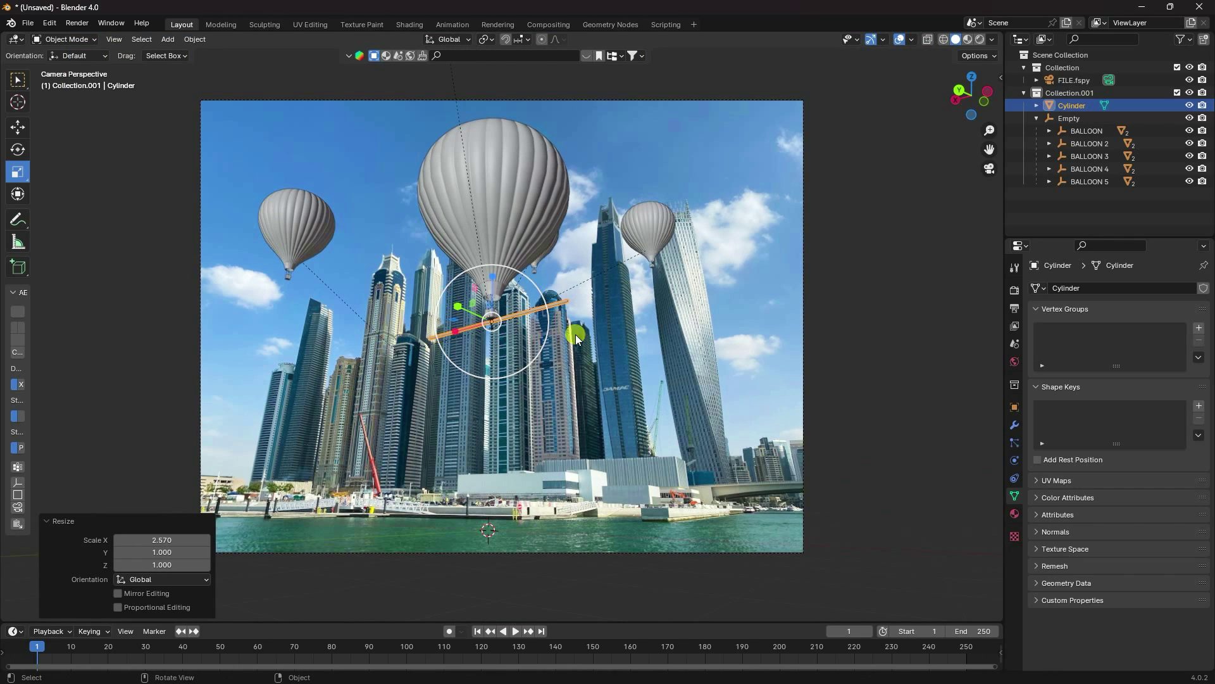
{"action": "scroll", "coordinate": [487, 336], "scroll_direction": "up", "scroll_amount": 2}
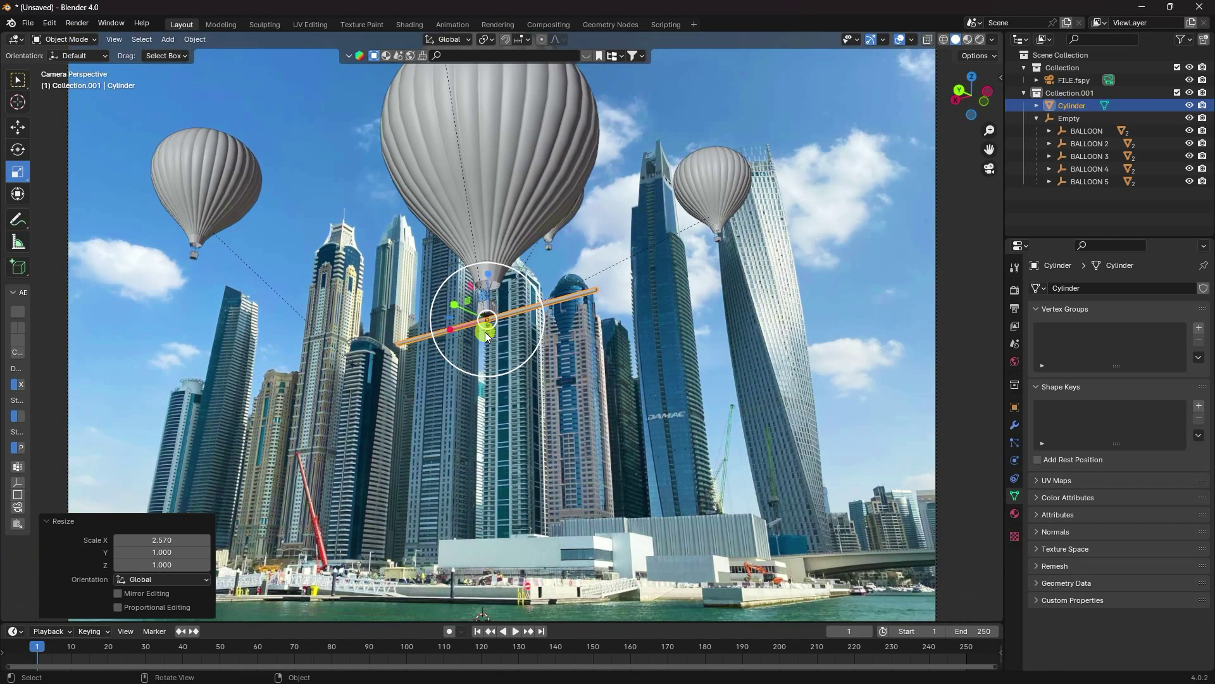
Step: Raise the cylinder about 0.04 m along Z so it sits directly against the underside of the central balloon's basket
{"action": "mouse_move", "coordinate": [486, 336]}
{"action": "left_mouse_down"}
{"action": "mouse_move", "coordinate": [461, 325]}
{"action": "mouse_move", "coordinate": [472, 329]}
{"action": "left_mouse_up"}
{"action": "scroll", "coordinate": [493, 326], "scroll_direction": "down", "scroll_amount": 2}
{"action": "scroll", "coordinate": [519, 326], "scroll_direction": "up", "scroll_amount": 1}
{"action": "left_click", "coordinate": [543, 298]}
{"action": "middle_click_drag", "start_coordinate": [542, 297], "coordinate": [489, 308]}
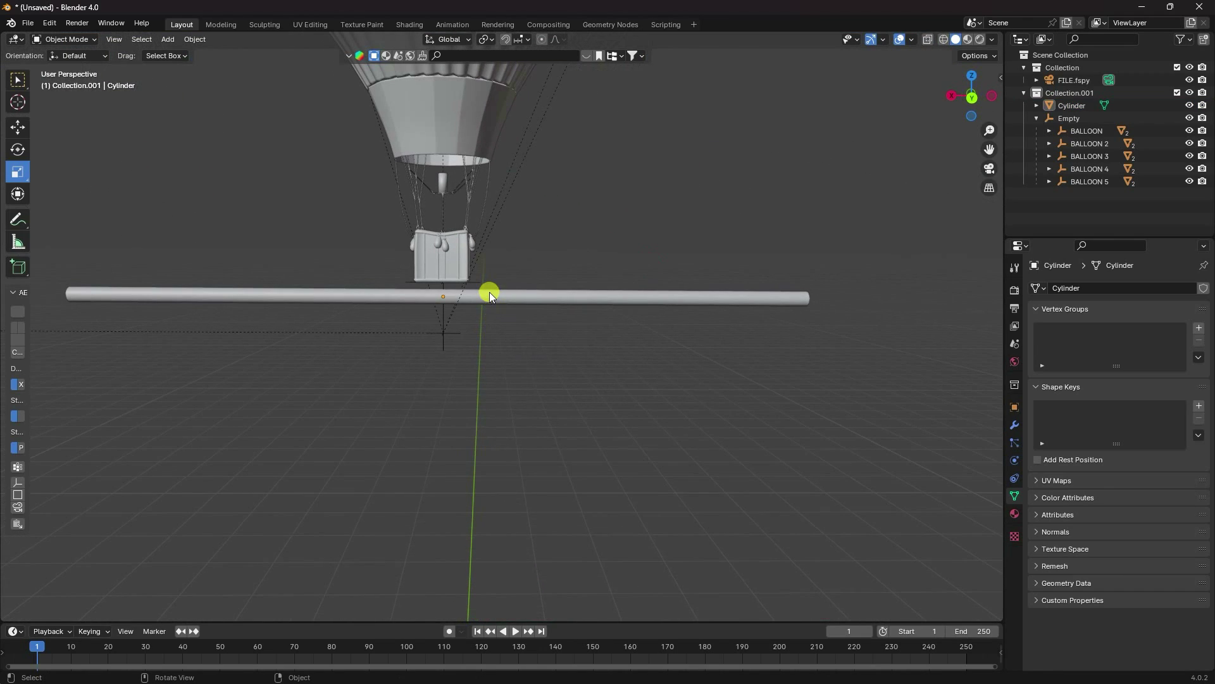
{"action": "left_click", "coordinate": [489, 296]}
{"action": "key", "text": "shift+space"}
{"action": "key", "text": "g"}
{"action": "scroll", "coordinate": [369, 189], "scroll_direction": "up", "scroll_amount": 2}
{"action": "left_click_drag", "start_coordinate": [409, 219], "coordinate": [412, 200]}
Step: Add a plane mesh at the world origin and tilt it about its X axis
{"action": "middle_click_drag", "start_coordinate": [413, 201], "coordinate": [512, 393]}
{"action": "scroll", "coordinate": [476, 334], "scroll_direction": "down", "scroll_amount": 4}
{"action": "scroll", "coordinate": [476, 334], "scroll_direction": "down", "scroll_amount": 4}
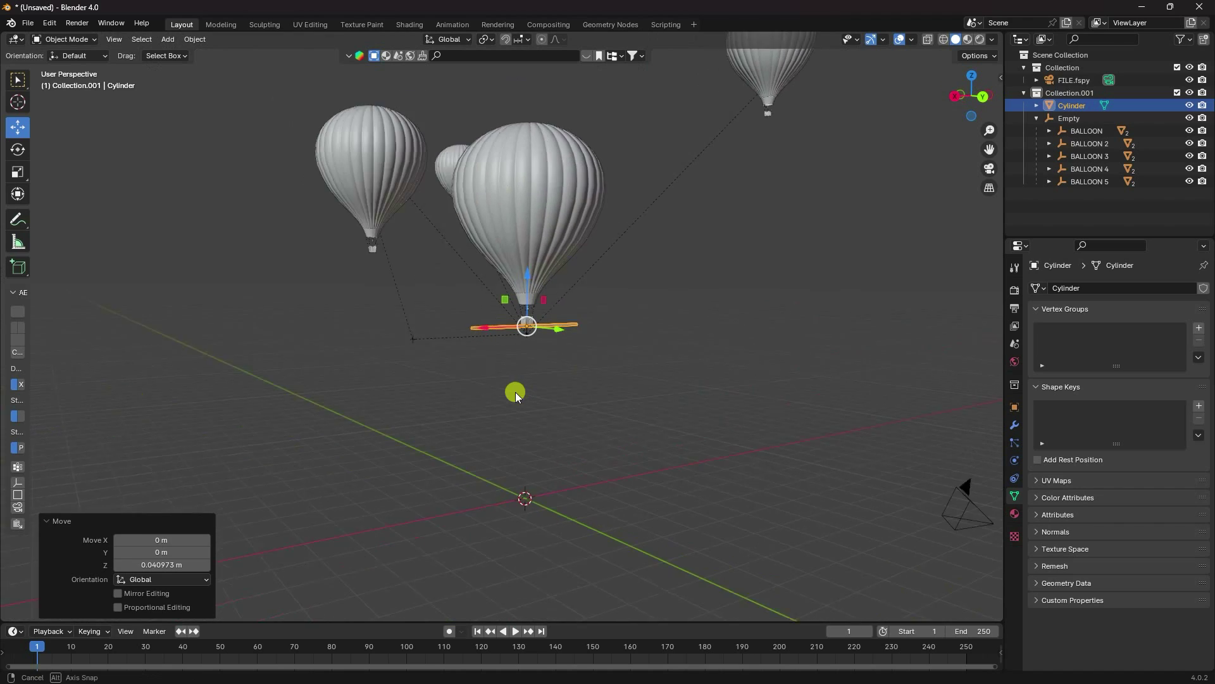
{"action": "left_click", "coordinate": [167, 40]}
{"action": "mouse_move", "coordinate": [244, 55]}
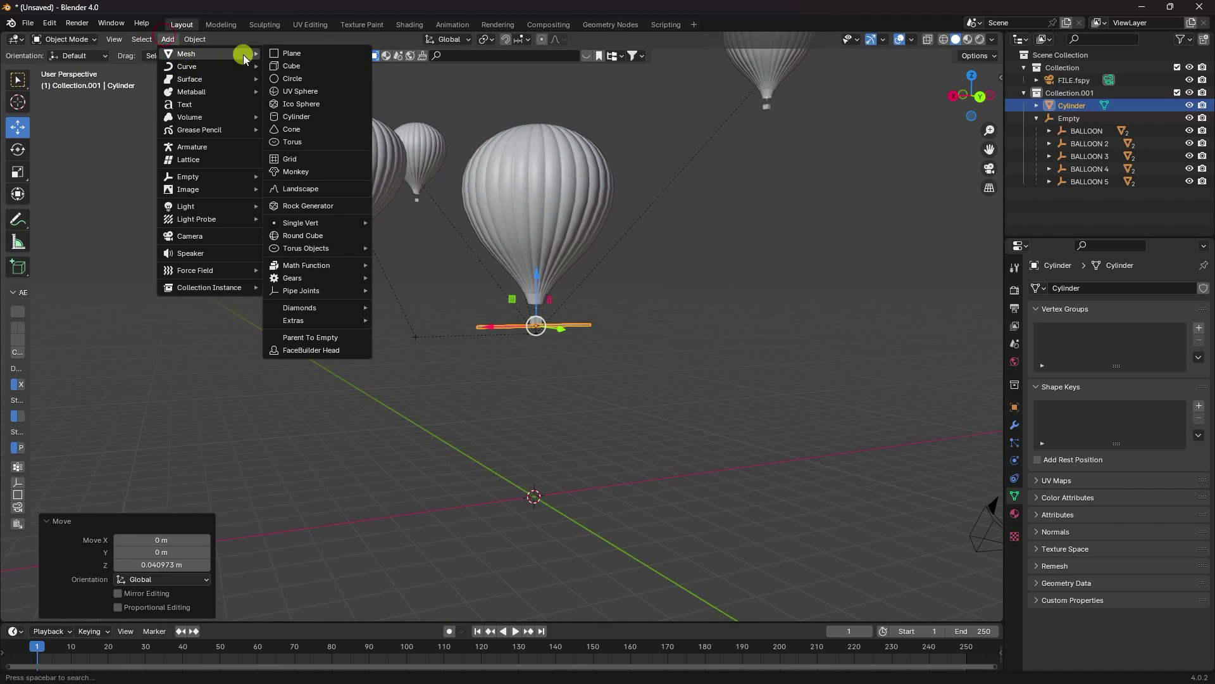
{"action": "left_click", "coordinate": [311, 56]}
{"action": "left_click_drag", "start_coordinate": [155, 594], "coordinate": [242, 175]}
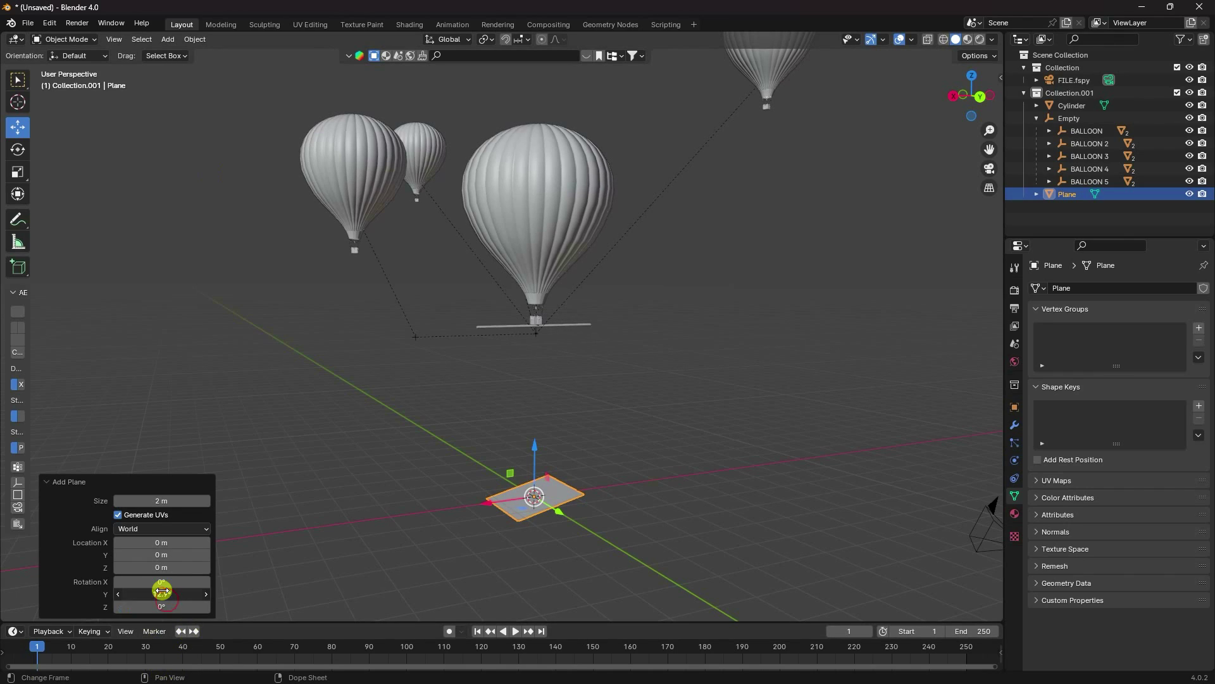
{"action": "key", "text": "Return"}
{"action": "left_click_drag", "start_coordinate": [163, 580], "coordinate": [462, 163]}
{"action": "left_click", "coordinate": [459, 166]}
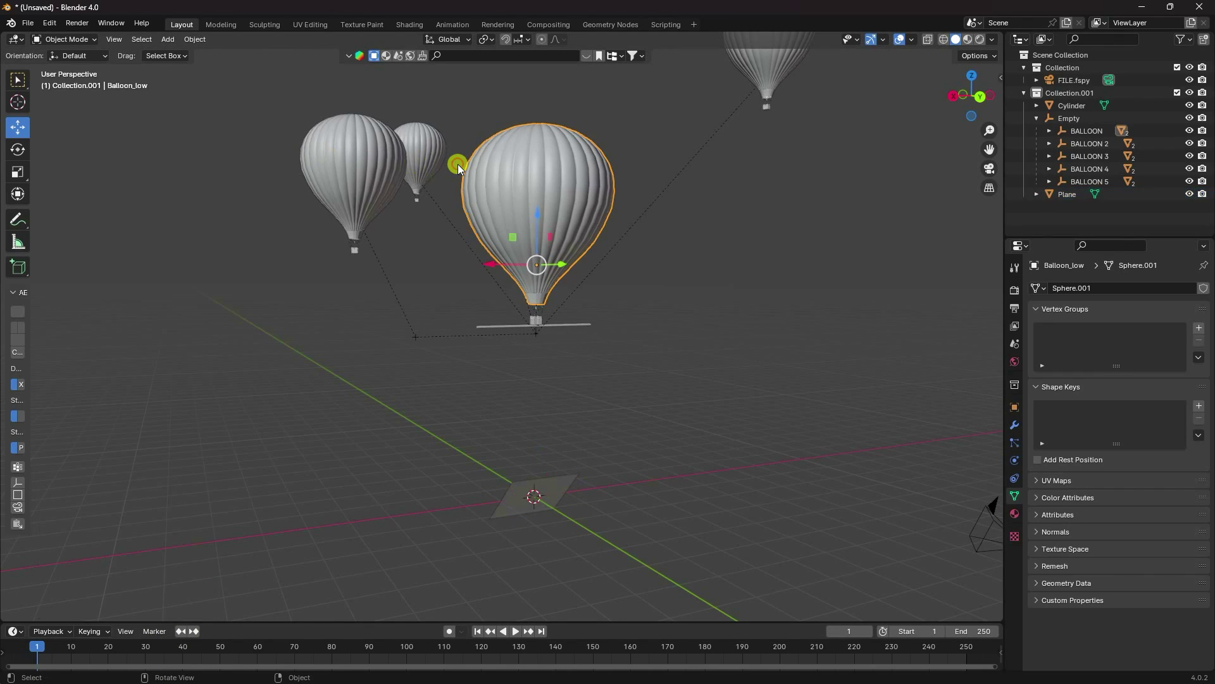
Step: Select the plane and set its X rotation to 90° so it stands upright
{"action": "left_click", "coordinate": [548, 494]}
{"action": "left_click", "coordinate": [1014, 407]}
{"action": "left_click", "coordinate": [1150, 367]}
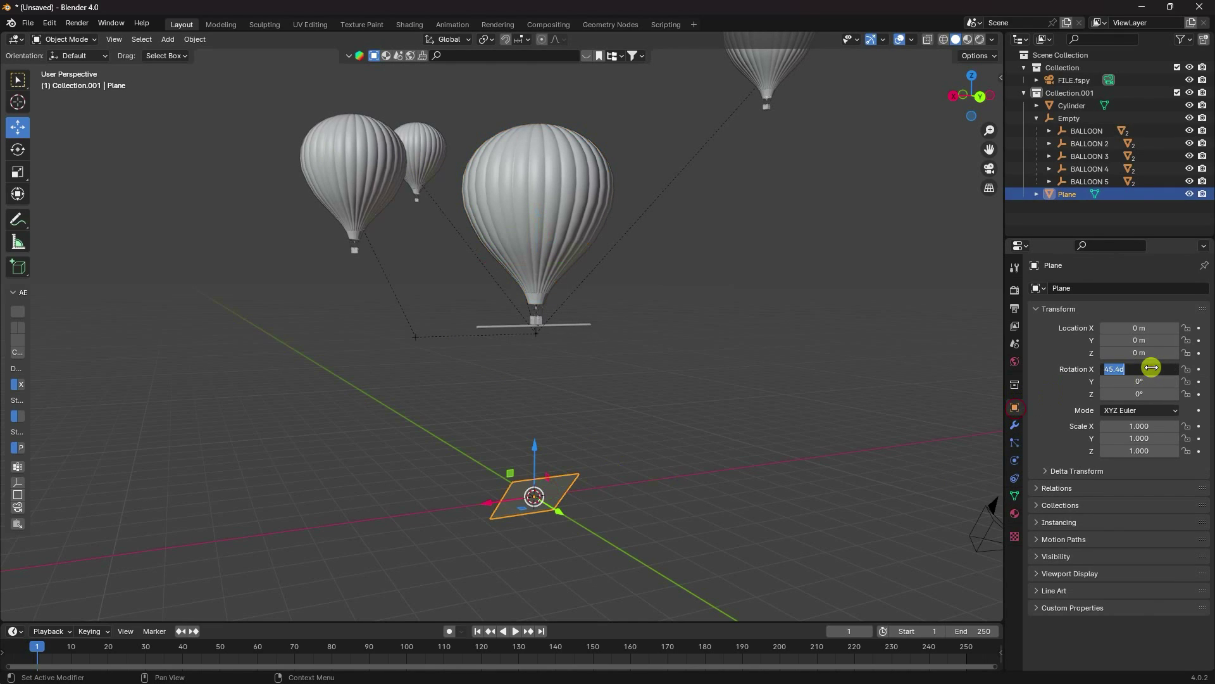
{"action": "type", "text": "90"}
{"action": "key", "text": "Return"}
Step: Scale the plane uniformly by about 1.88 and raise it about 2.76 m along Z to hang below the cylinder
{"action": "middle_click_drag", "start_coordinate": [496, 359], "coordinate": [600, 415]}
{"action": "key", "text": "s"}
{"action": "left_click", "coordinate": [681, 367]}
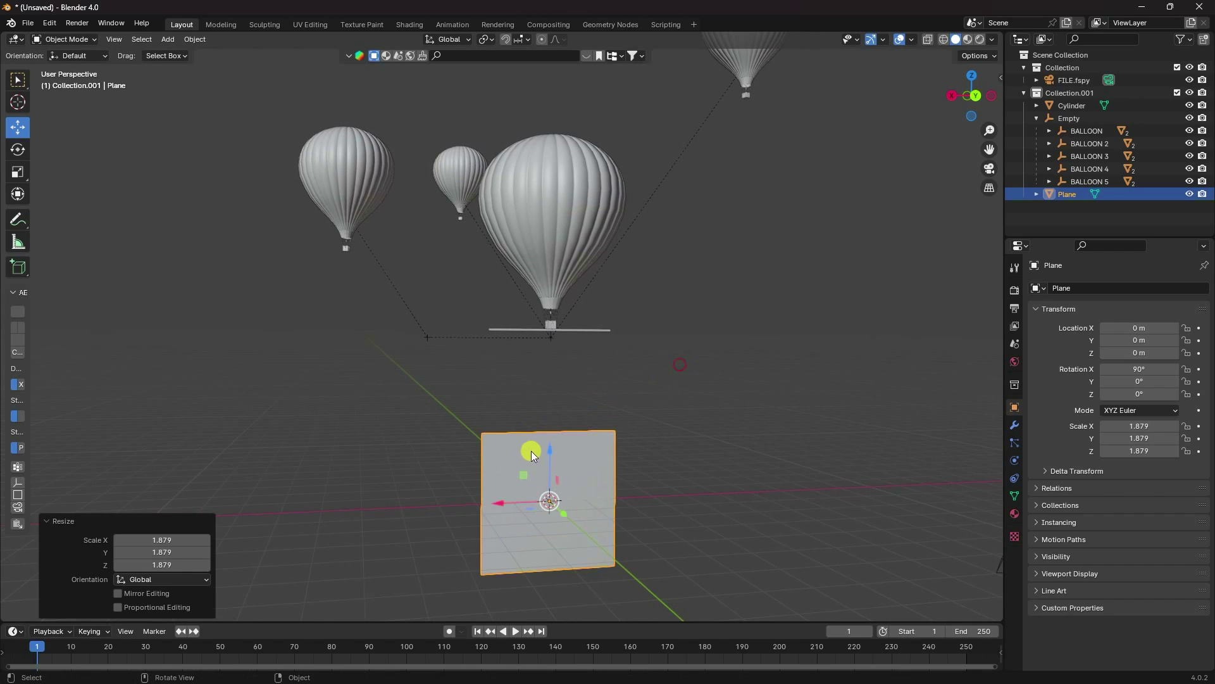
{"action": "key", "text": "g"}
{"action": "key", "text": "z"}
{"action": "left_click", "coordinate": [527, 344]}
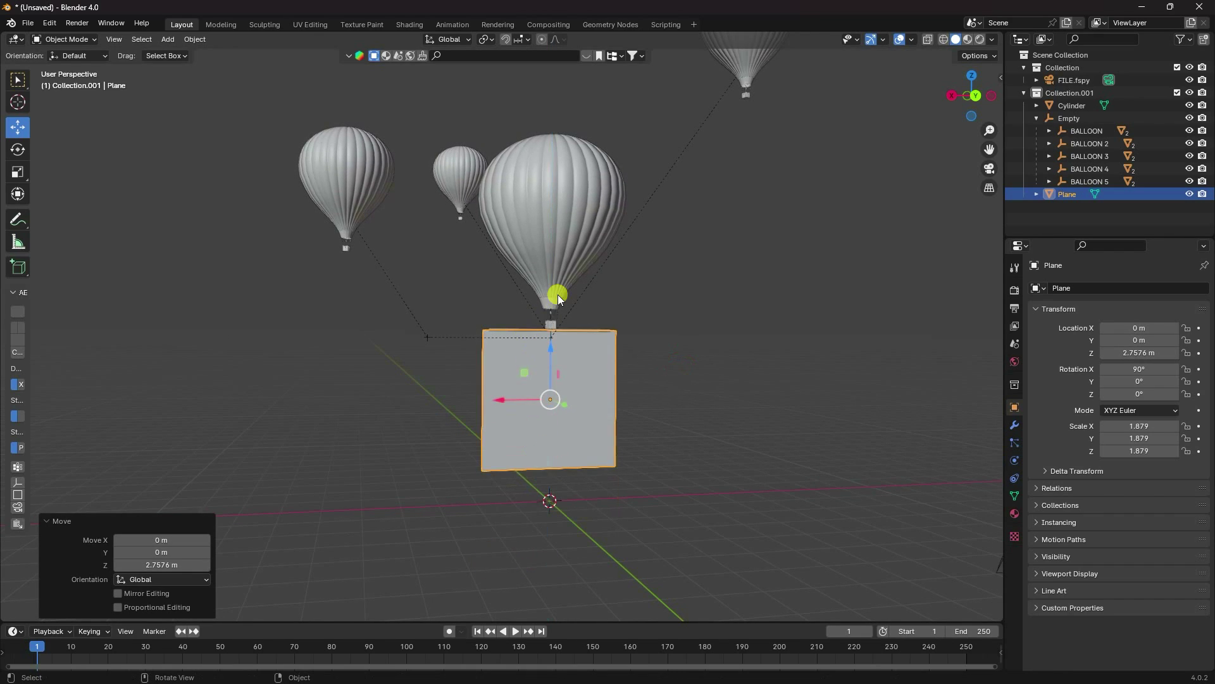
Step: Narrow the plane along X by a factor of about 0.91 to suit the cylinder's length
{"action": "scroll", "coordinate": [570, 310], "scroll_direction": "up", "scroll_amount": 6}
{"action": "middle_click_drag", "start_coordinate": [587, 314], "coordinate": [528, 392], "text": "shift"}
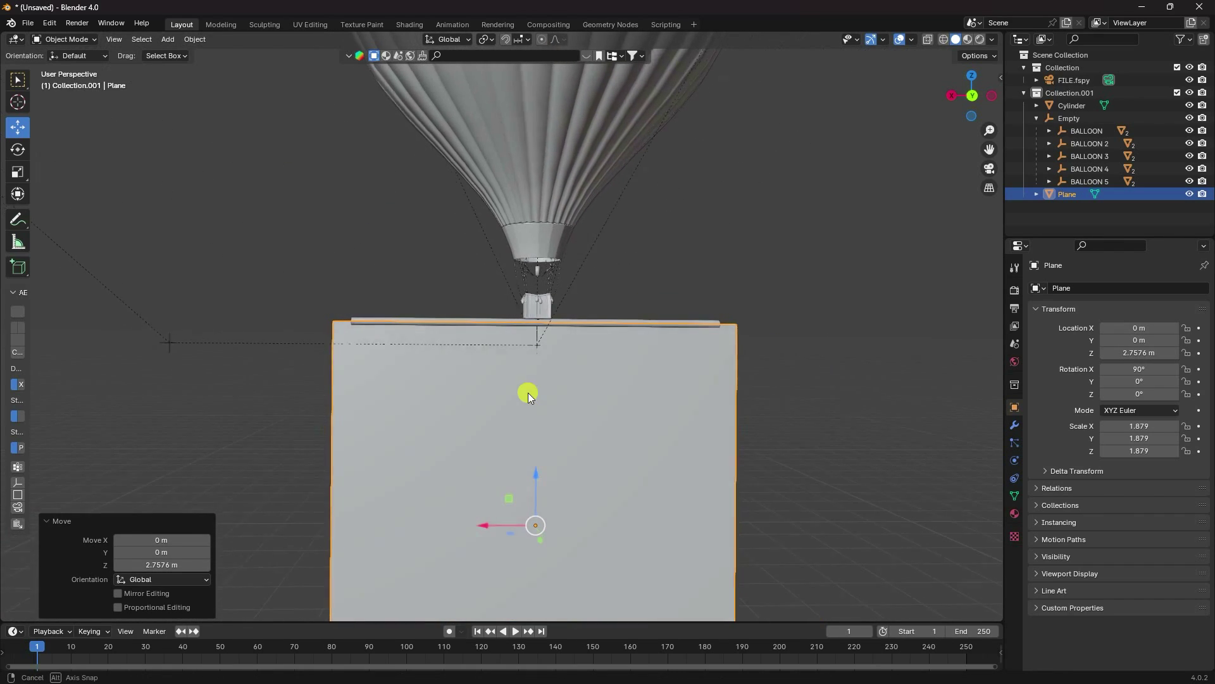
{"action": "left_click", "coordinate": [17, 171]}
{"action": "scroll", "coordinate": [472, 344], "scroll_direction": "down", "scroll_amount": 2}
{"action": "scroll", "coordinate": [538, 495], "scroll_direction": "up", "scroll_amount": 1}
{"action": "left_click_drag", "start_coordinate": [486, 492], "coordinate": [488, 494]}
{"action": "scroll", "coordinate": [485, 366], "scroll_direction": "down", "scroll_amount": 2}
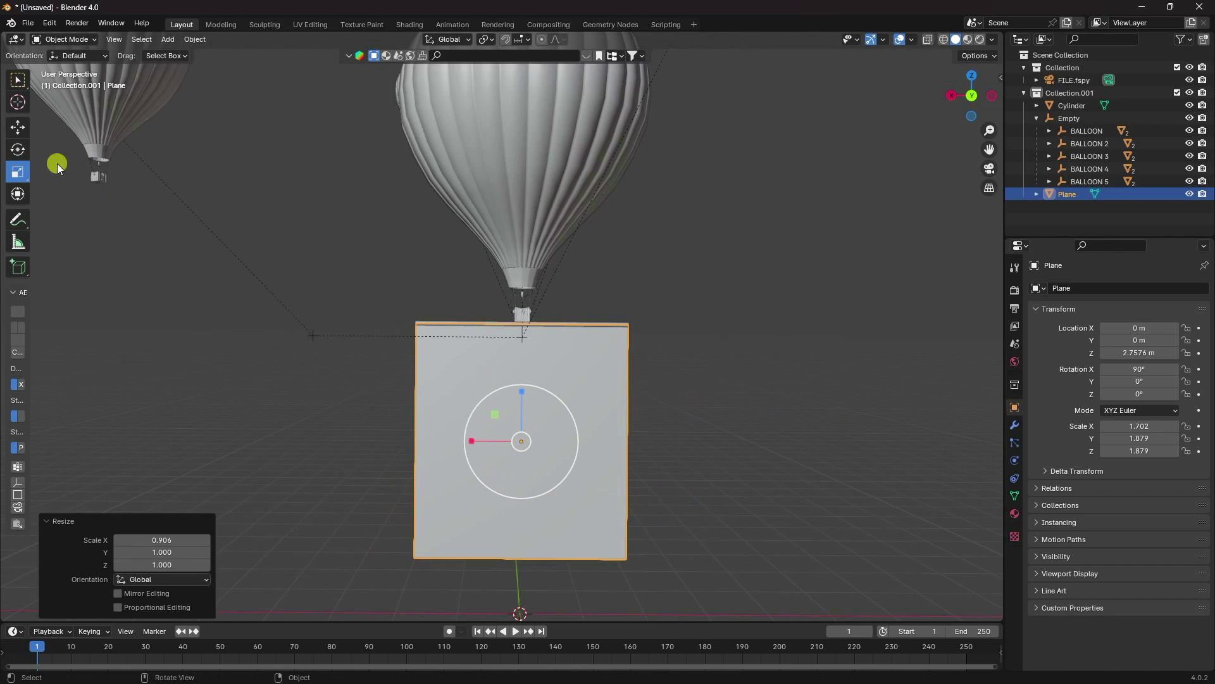
Step: Stretch the plane vertically to a Y scale of about 2.62 and lower it about 0.73 m so its upper edge meets the cylinder
{"action": "mouse_move", "coordinate": [523, 387]}
{"action": "left_mouse_down"}
{"action": "mouse_move", "coordinate": [523, 359]}
{"action": "mouse_move", "coordinate": [521, 379]}
{"action": "left_mouse_up"}
{"action": "key", "text": "ctrl+z"}
{"action": "scroll", "coordinate": [513, 377], "scroll_direction": "down", "scroll_amount": 2}
{"action": "left_click", "coordinate": [17, 127]}
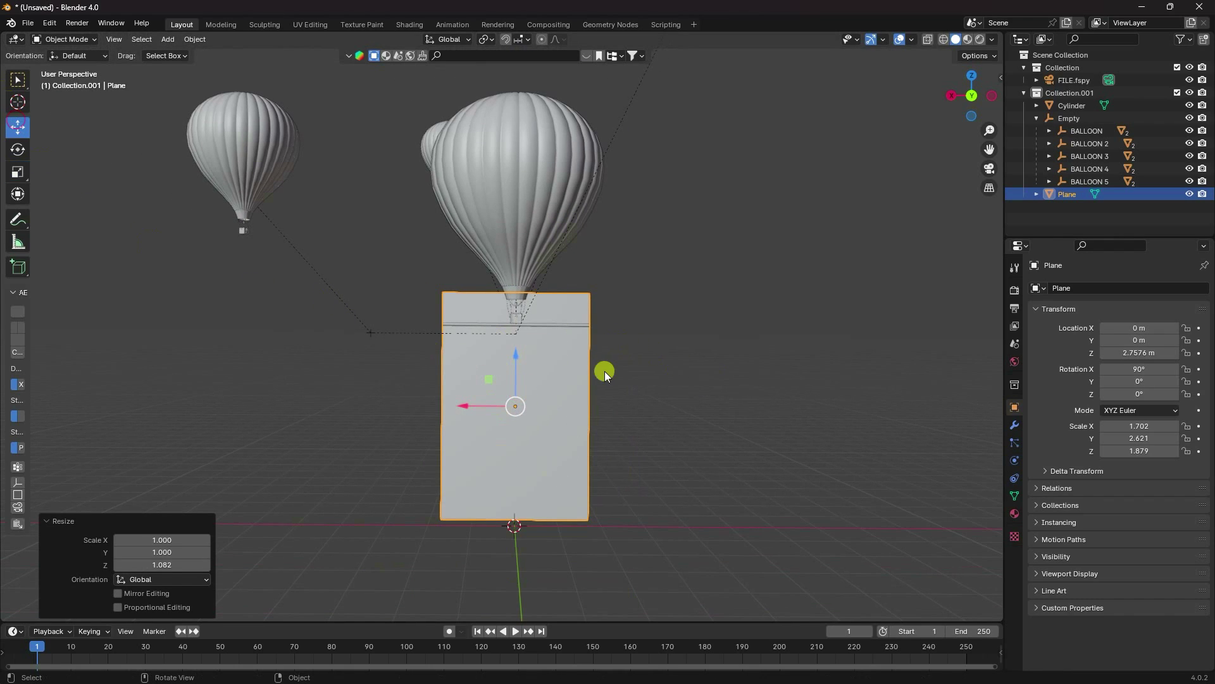
{"action": "scroll", "coordinate": [580, 344], "scroll_direction": "up", "scroll_amount": 3}
{"action": "left_click_drag", "start_coordinate": [480, 320], "coordinate": [479, 376]}
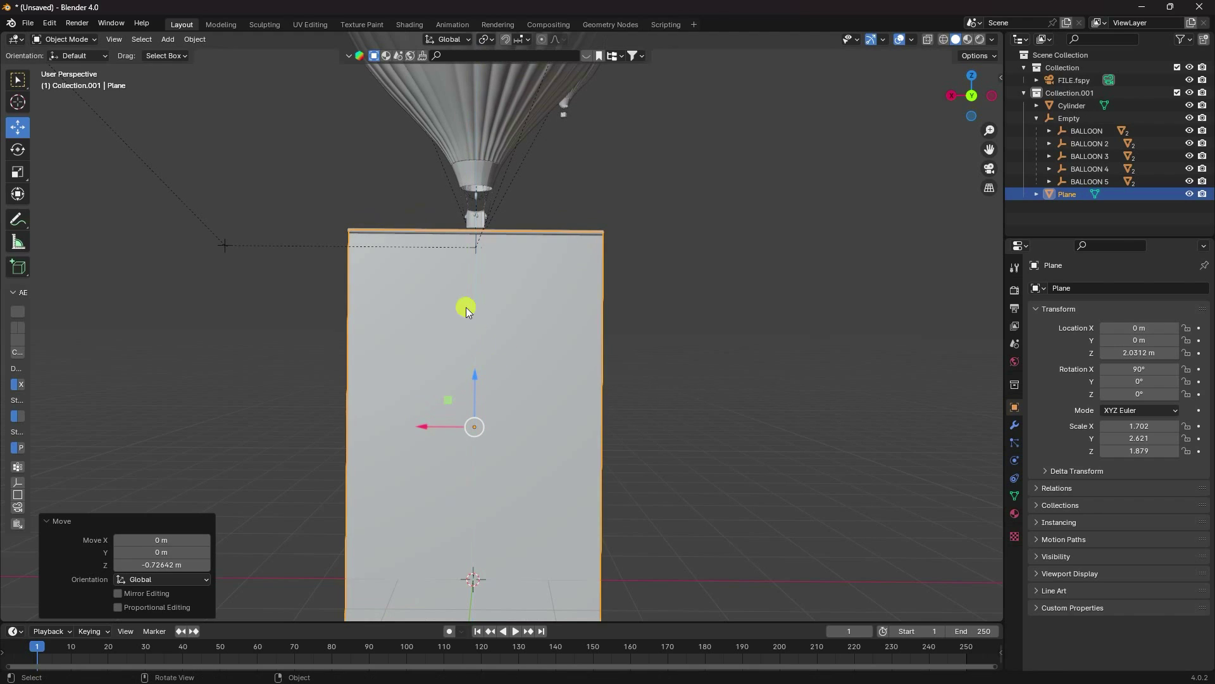
Step: In the camera view, select all objects of Collection.001 and raise them about 1.38 m along Z
{"action": "left_click", "coordinate": [788, 271]}
{"action": "mouse_move", "coordinate": [506, 335]}
{"action": "middle_mouse_down"}
{"action": "mouse_move", "coordinate": [495, 335]}
{"action": "mouse_move", "coordinate": [607, 339]}
{"action": "mouse_move", "coordinate": [513, 329]}
{"action": "middle_mouse_up"}
{"action": "key", "text": "KP_0"}
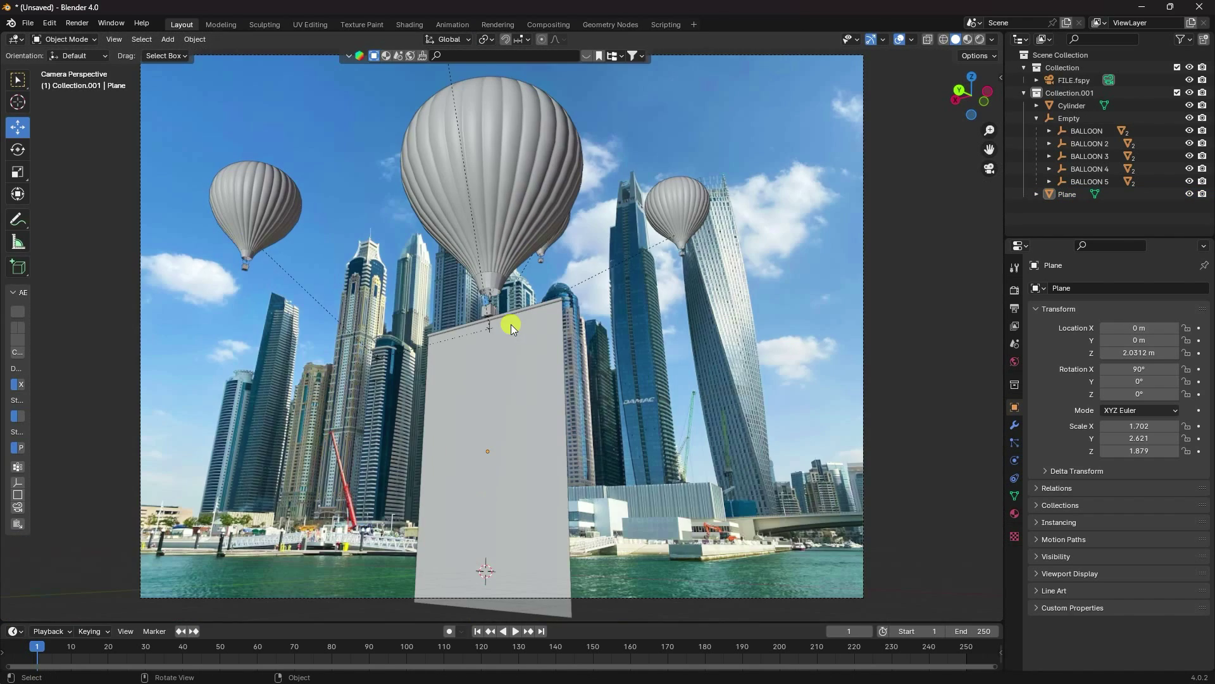
{"action": "scroll", "coordinate": [505, 323], "scroll_direction": "down", "scroll_amount": 1}
{"action": "left_click", "coordinate": [1049, 92]}
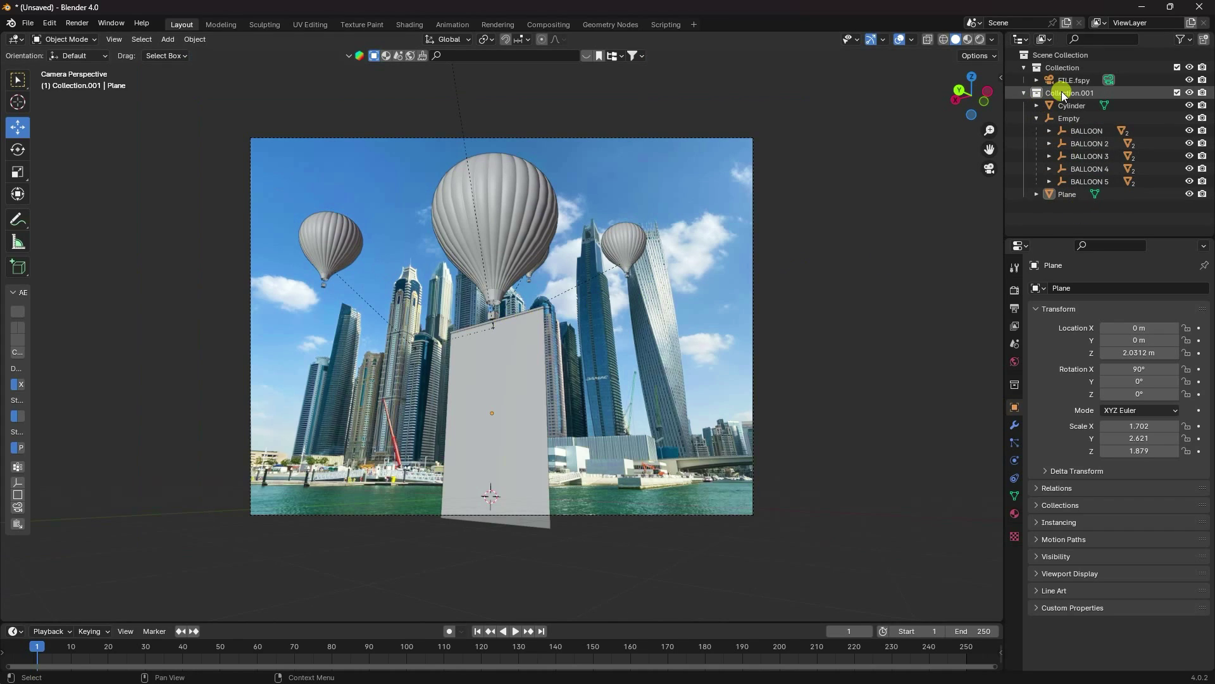
{"action": "right_click", "coordinate": [1065, 93]}
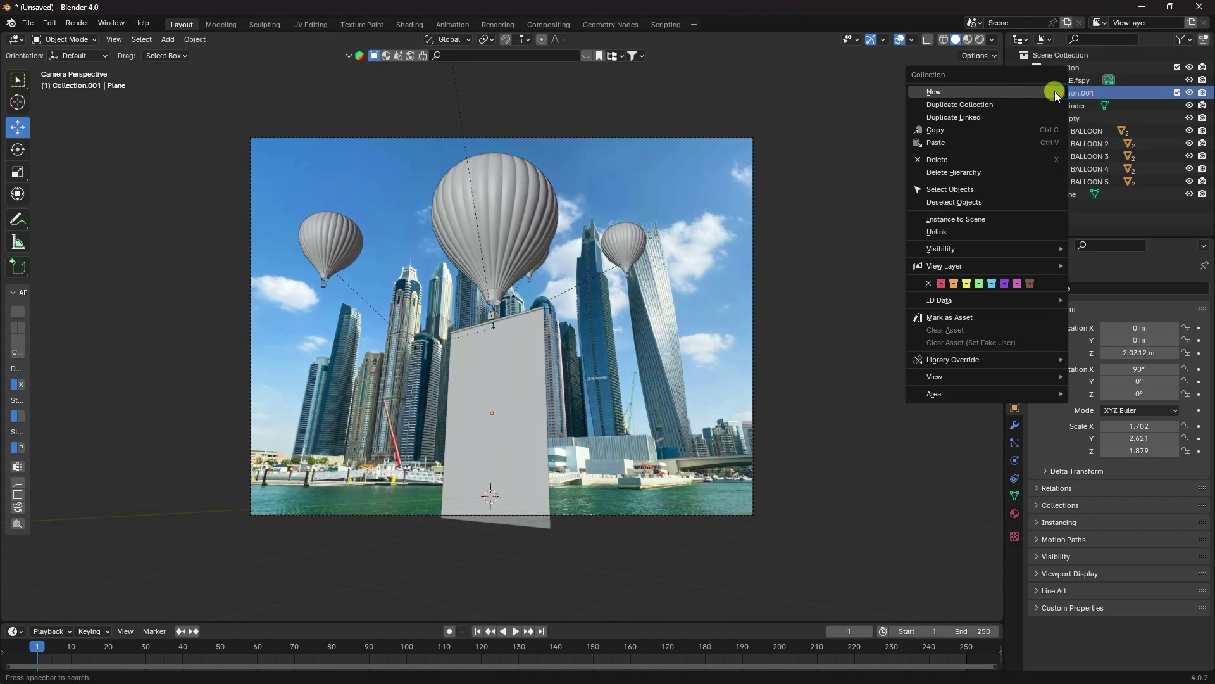
{"action": "left_click", "coordinate": [952, 189]}
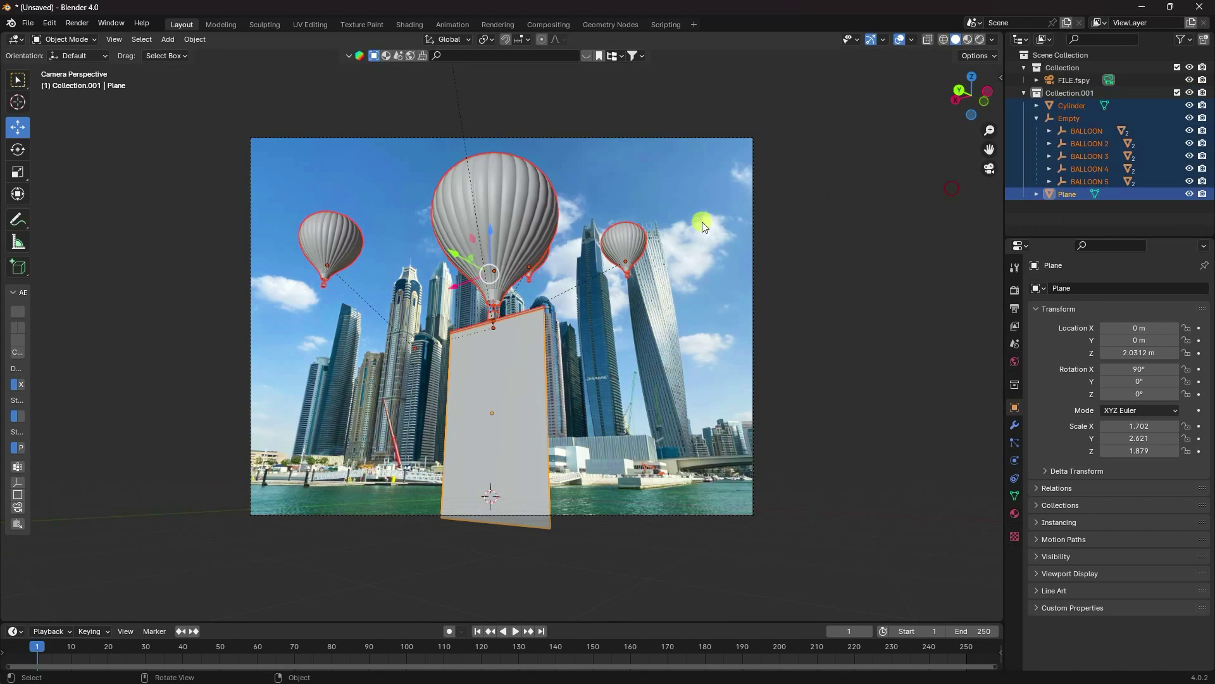
{"action": "left_click_drag", "start_coordinate": [500, 242], "coordinate": [496, 179]}
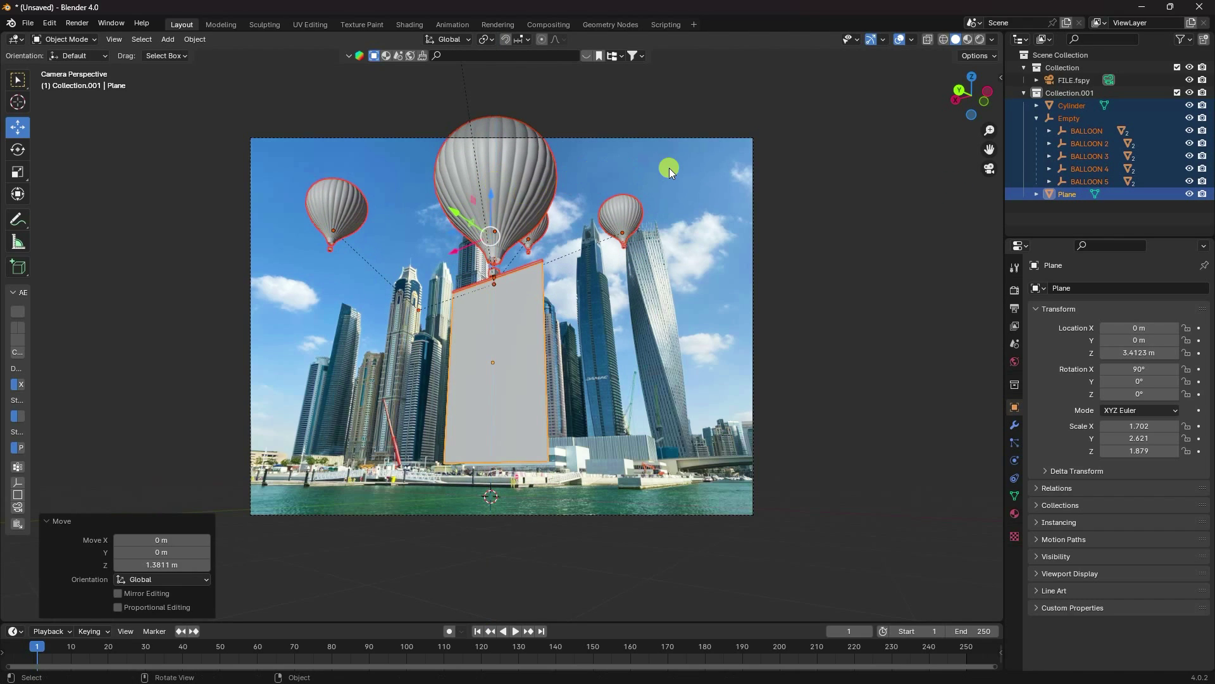
Step: Scale the selected objects to 0.76, raise them about 0.43 m along Z and enlarge them by about 1.13
{"action": "key", "text": "s"}
{"action": "left_click", "coordinate": [633, 207]}
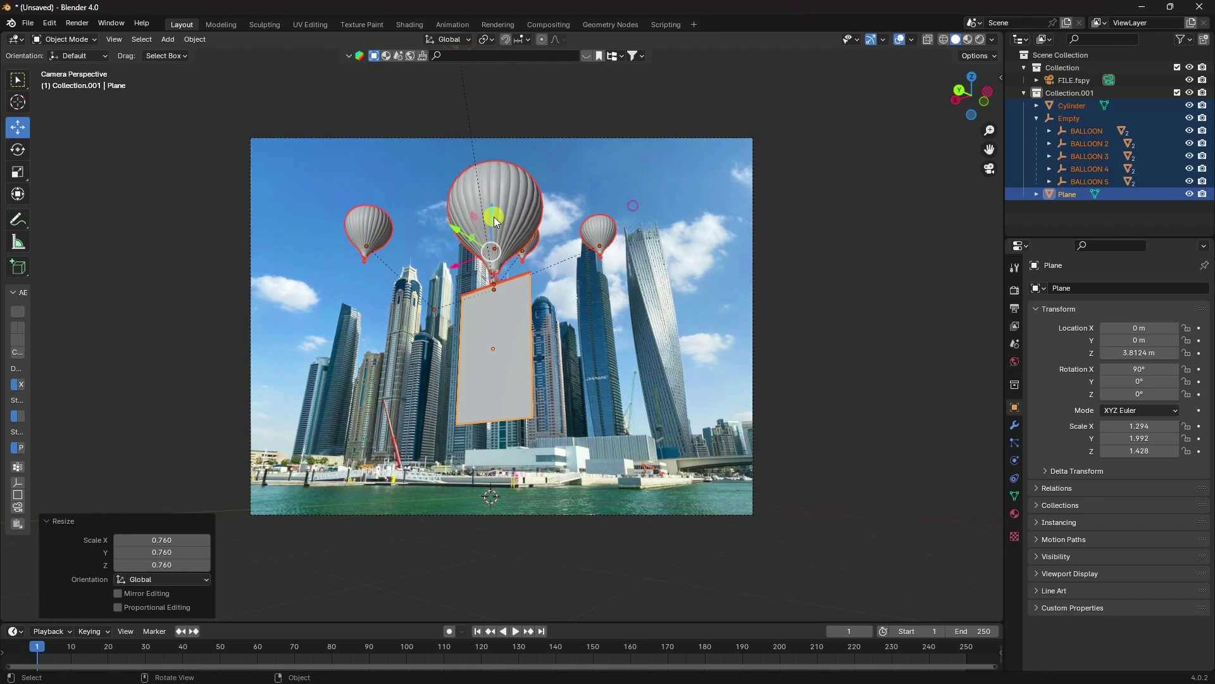
{"action": "left_click_drag", "start_coordinate": [495, 214], "coordinate": [517, 182]}
{"action": "key", "text": "s"}
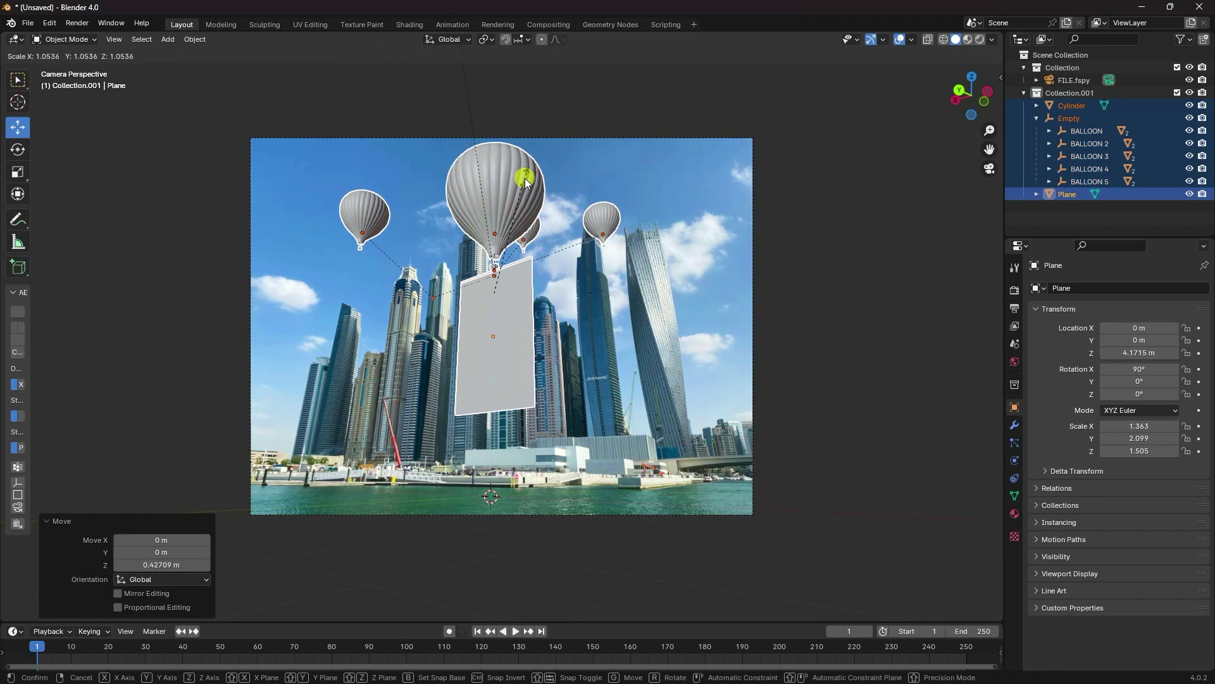
{"action": "left_click", "coordinate": [534, 172]}
{"action": "left_click", "coordinate": [899, 313]}
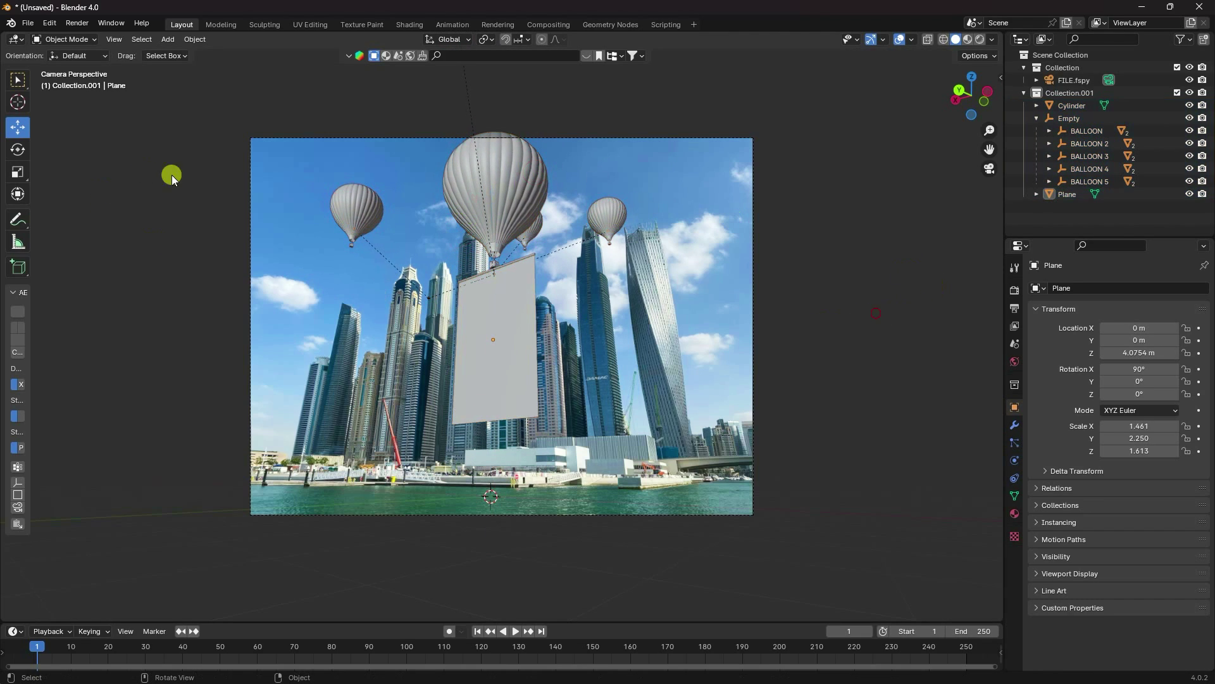
{"action": "scroll", "coordinate": [447, 340], "scroll_direction": "up", "scroll_amount": 2}
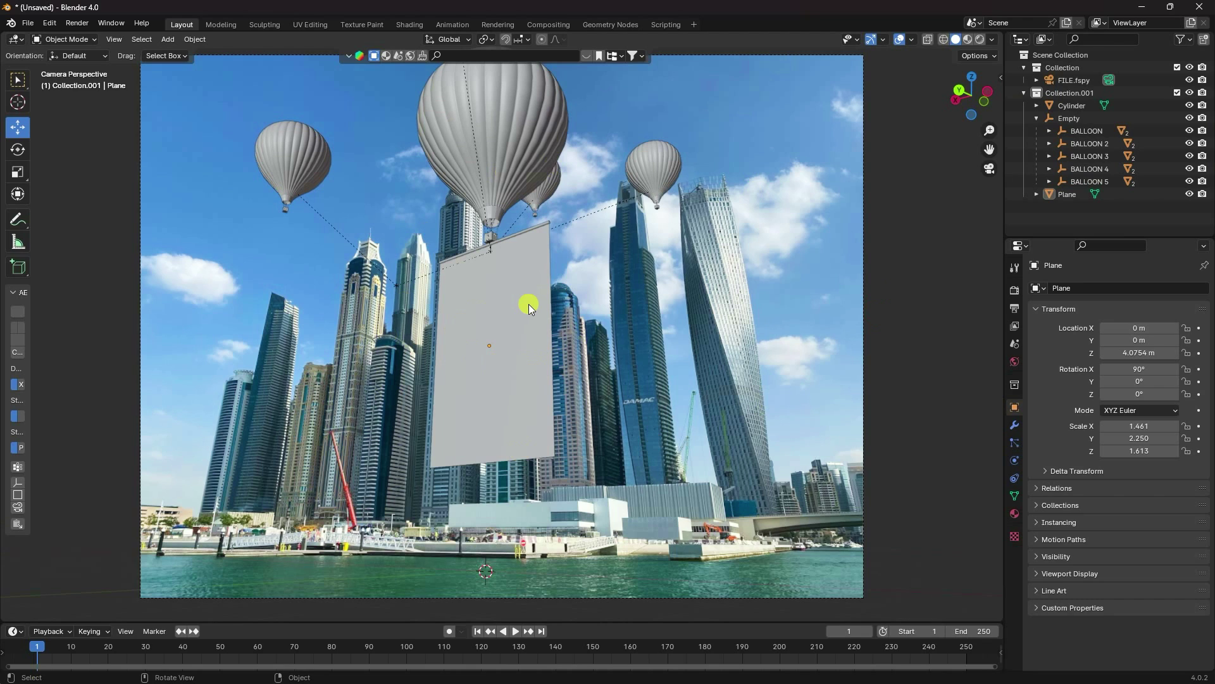
Step: Select the banner plane and put it in Edit Mode with edge selection
{"action": "middle_click_drag", "start_coordinate": [523, 364], "coordinate": [519, 419]}
{"action": "right_click", "coordinate": [519, 419], "text": "shift"}
{"action": "left_click", "coordinate": [519, 370]}
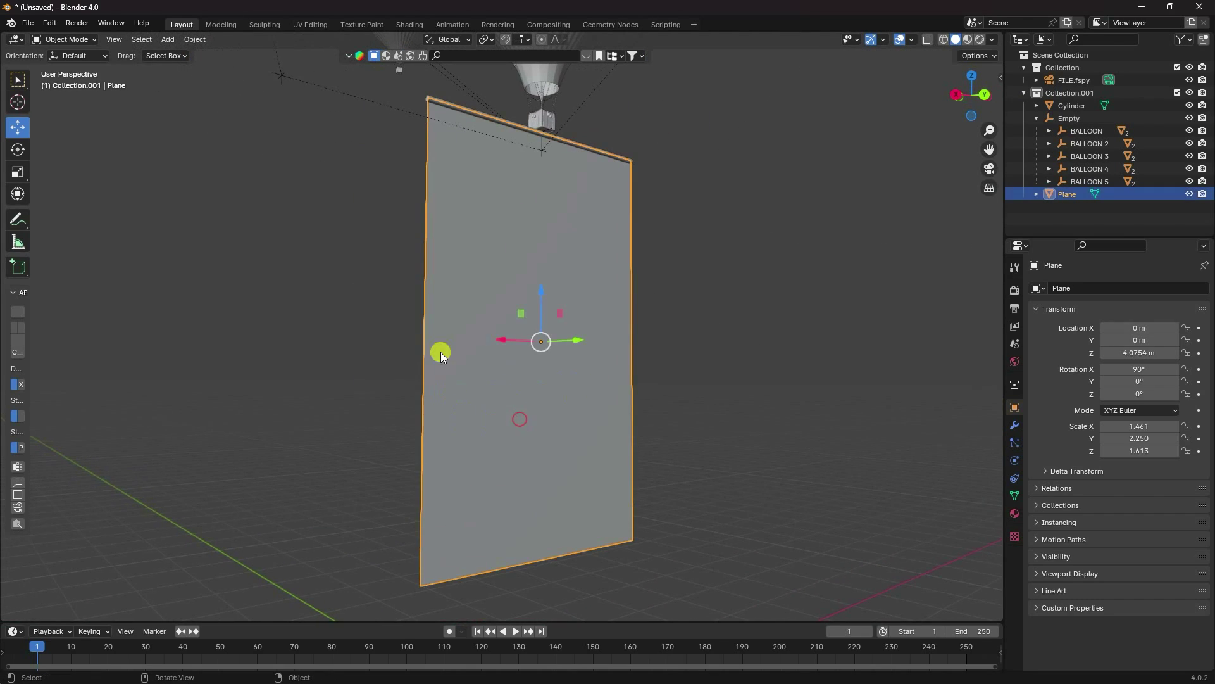
{"action": "left_click", "coordinate": [65, 38]}
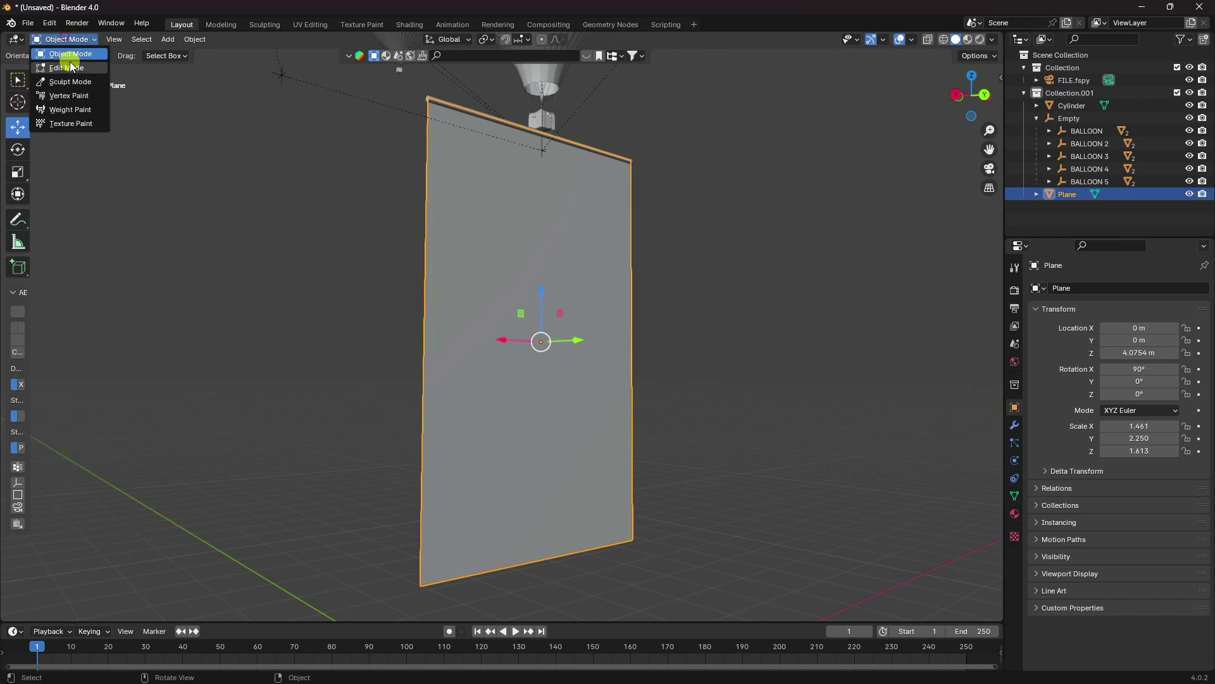
{"action": "left_click", "coordinate": [63, 52]}
{"action": "middle_click_drag", "start_coordinate": [161, 165], "coordinate": [651, 447]}
{"action": "left_click", "coordinate": [120, 43]}
Step: Divide the plane across its width with 70 vertical loop cuts
{"action": "middle_click_drag", "start_coordinate": [551, 409], "coordinate": [374, 206]}
{"action": "left_click", "coordinate": [388, 363]}
{"action": "scroll", "coordinate": [411, 369], "scroll_direction": "up", "scroll_amount": 5}
{"action": "right_click", "coordinate": [403, 482]}
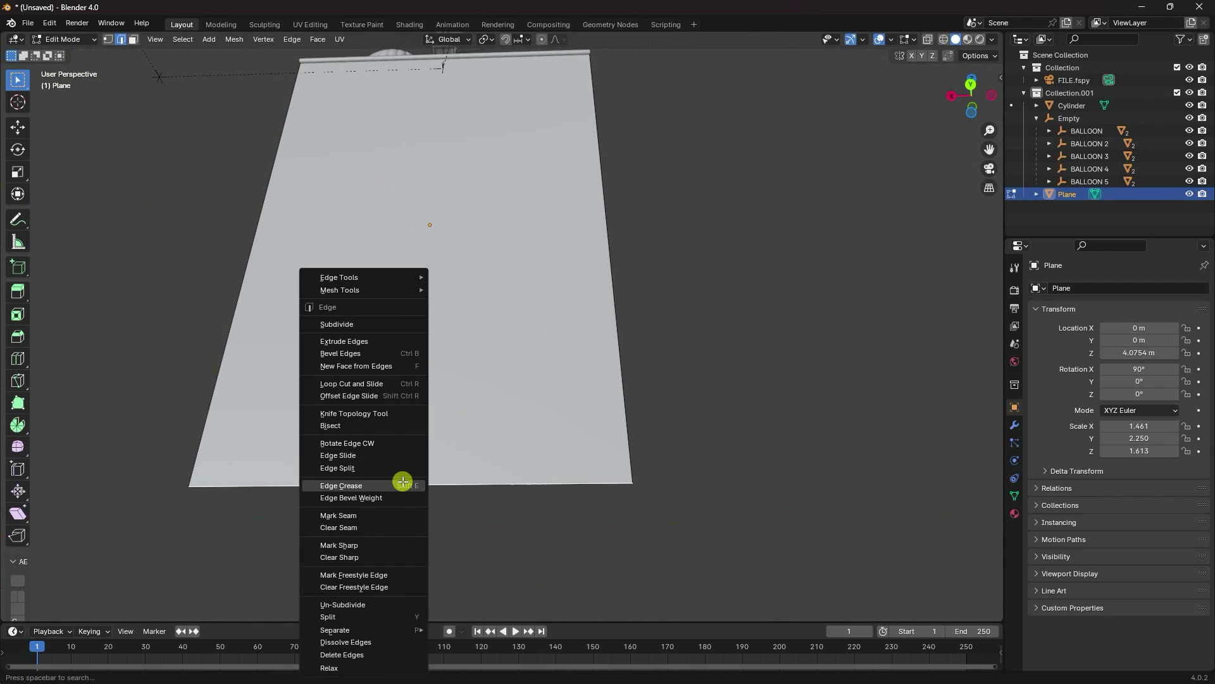
{"action": "left_click", "coordinate": [328, 382]}
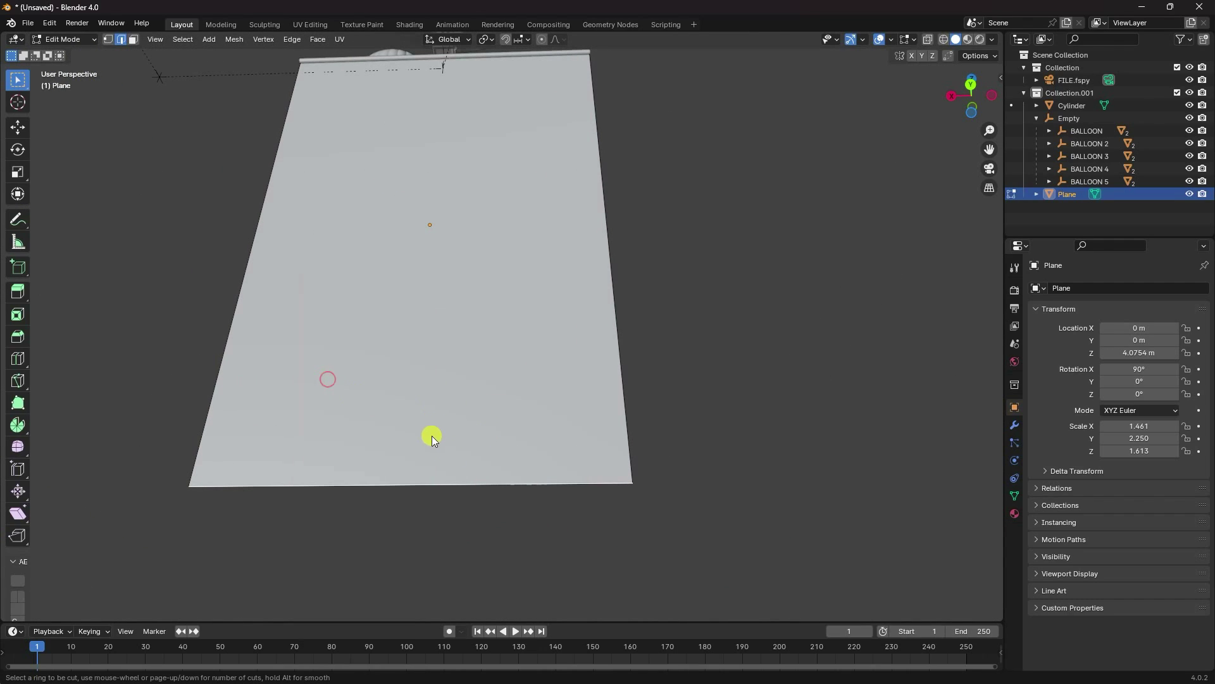
{"action": "left_click", "coordinate": [404, 477]}
{"action": "left_click", "coordinate": [405, 476]}
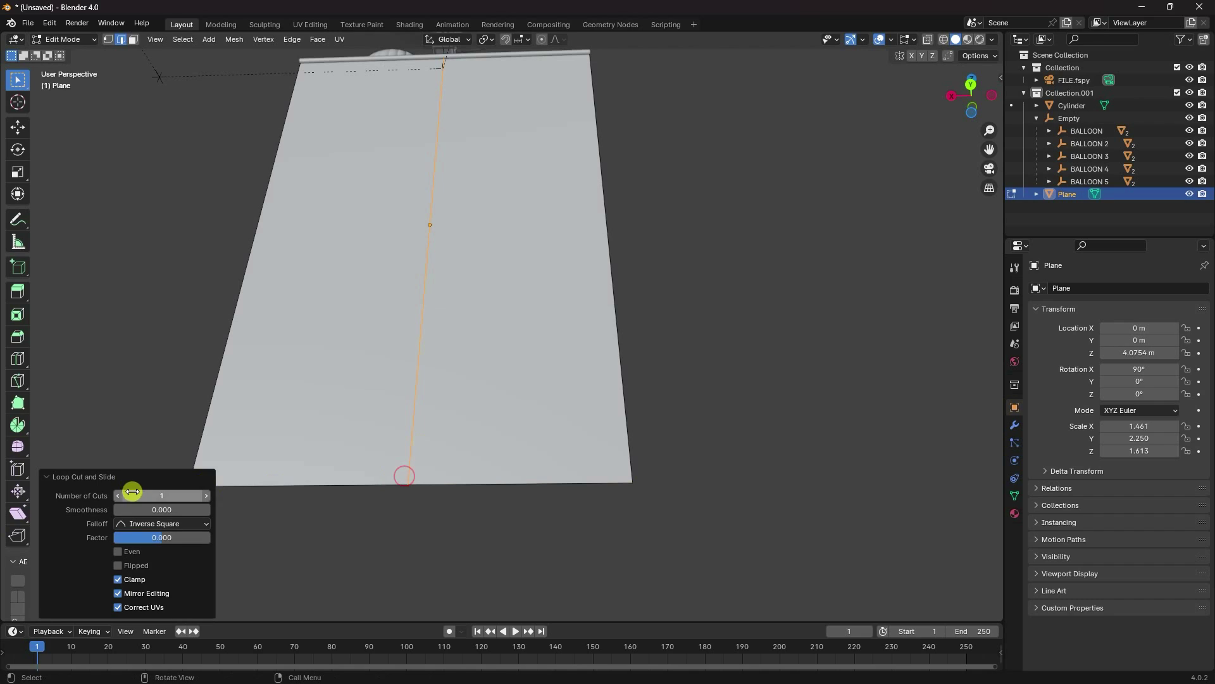
{"action": "left_click_drag", "start_coordinate": [155, 497], "coordinate": [199, 498]}
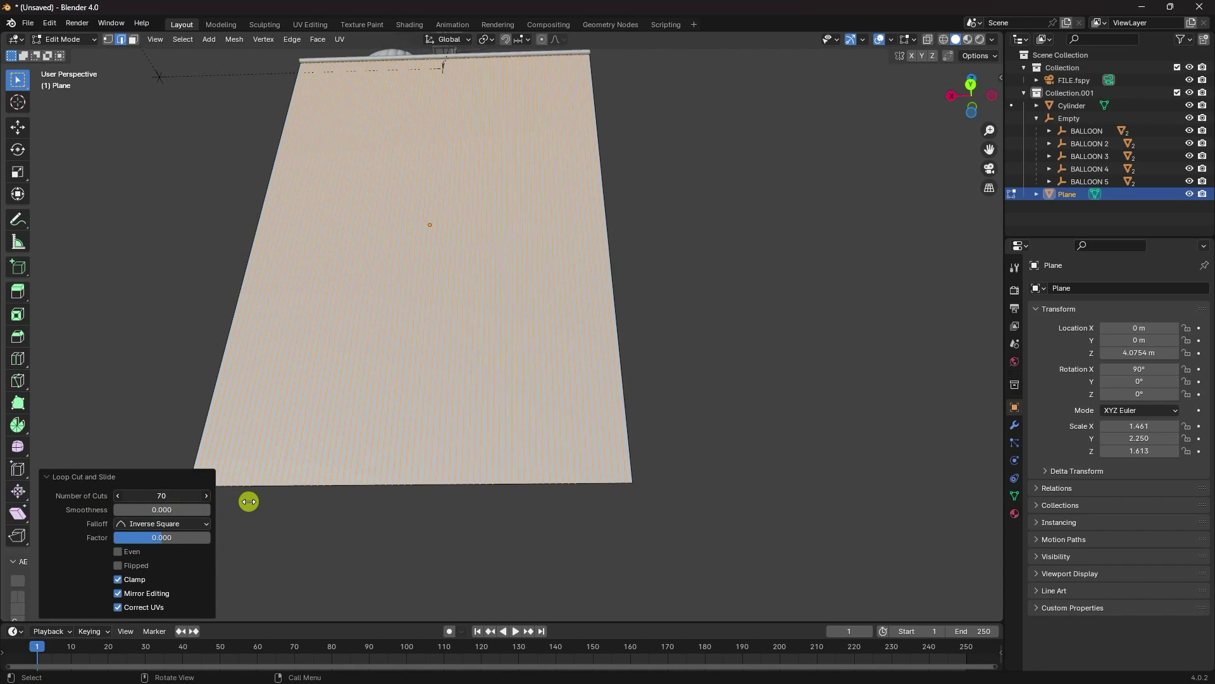
Step: Divide the plane along its height with 80 horizontal loop cuts and return to Object Mode
{"action": "middle_click_drag", "start_coordinate": [367, 456], "coordinate": [402, 494]}
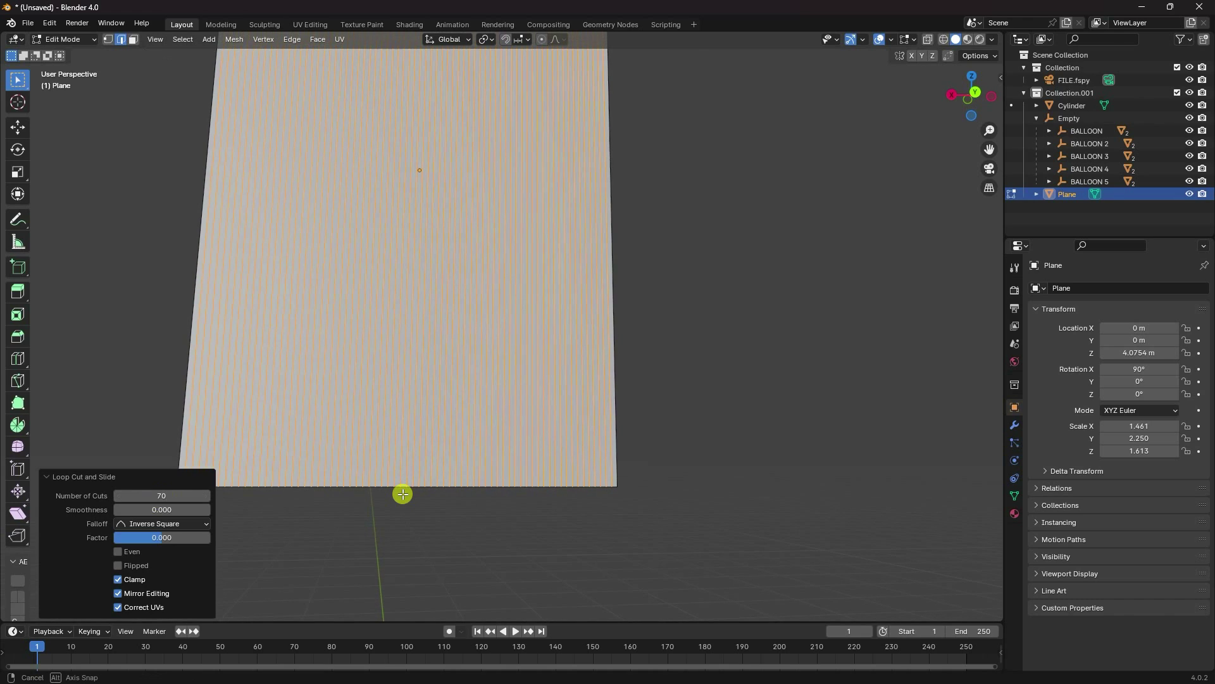
{"action": "key", "text": "alt+a"}
{"action": "middle_click_drag", "start_coordinate": [282, 361], "coordinate": [337, 410]}
{"action": "right_click", "coordinate": [340, 341]}
{"action": "left_click", "coordinate": [340, 342]}
{"action": "left_click", "coordinate": [340, 342]}
{"action": "left_click", "coordinate": [340, 342]}
{"action": "left_click_drag", "start_coordinate": [154, 495], "coordinate": [195, 491]}
{"action": "middle_click_drag", "start_coordinate": [426, 426], "coordinate": [382, 421]}
{"action": "scroll", "coordinate": [382, 421], "scroll_direction": "down", "scroll_amount": 5}
{"action": "scroll", "coordinate": [474, 411], "scroll_direction": "up", "scroll_amount": 7}
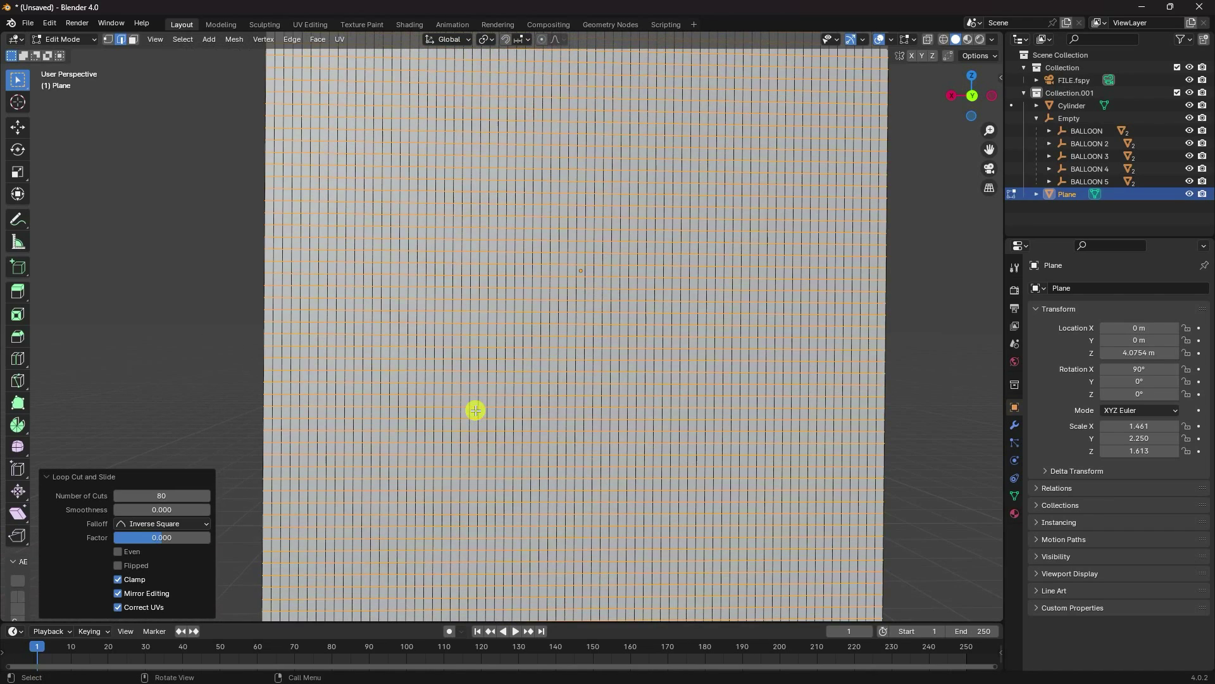
{"action": "left_click", "coordinate": [67, 38]}
{"action": "left_click", "coordinate": [64, 50]}
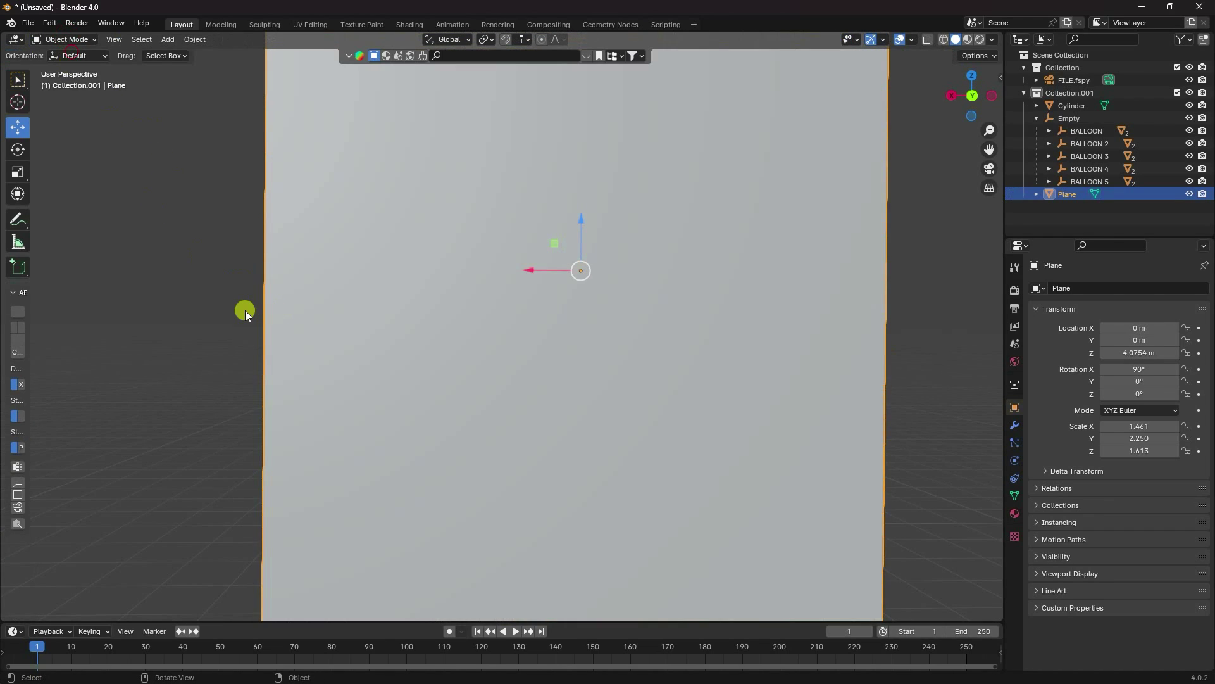
Step: Search the add-ons in the preferences for "ext" to check that the Add Curve: Extra Objects add-on is enabled
{"action": "scroll", "coordinate": [254, 320], "scroll_direction": "down", "scroll_amount": 4}
{"action": "middle_click_drag", "start_coordinate": [262, 331], "coordinate": [448, 402]}
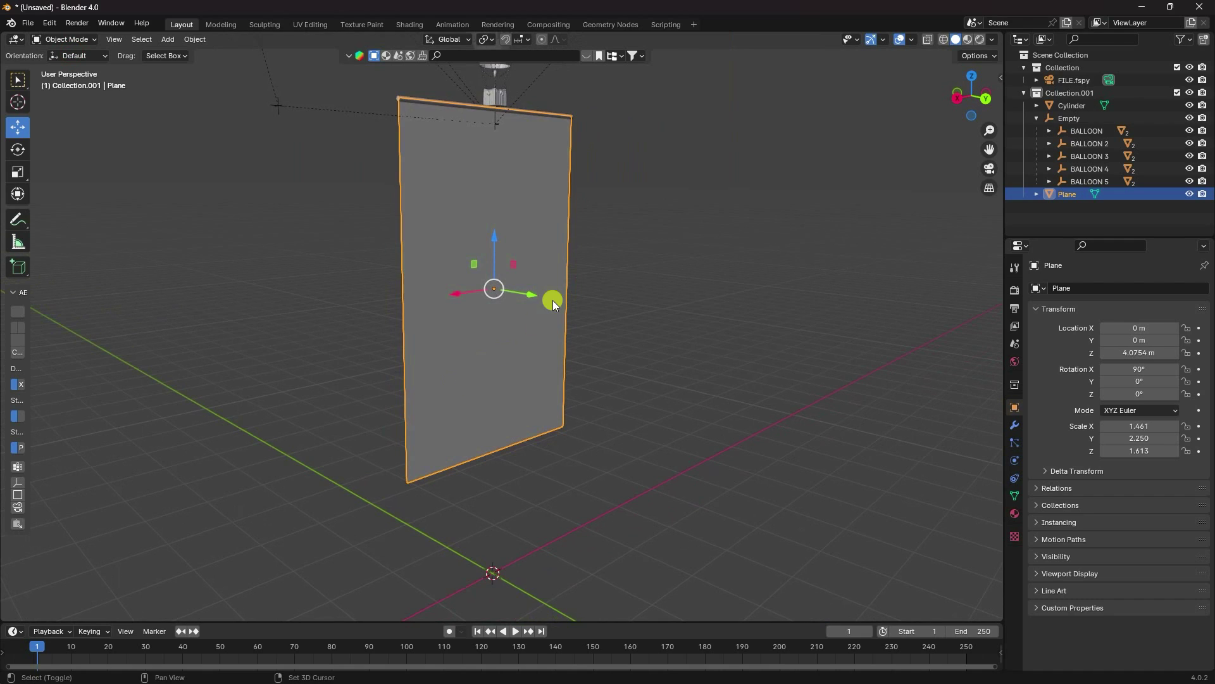
{"action": "middle_click_drag", "start_coordinate": [537, 323], "coordinate": [581, 495], "text": "shift"}
{"action": "scroll", "coordinate": [617, 406], "scroll_direction": "up", "scroll_amount": 4}
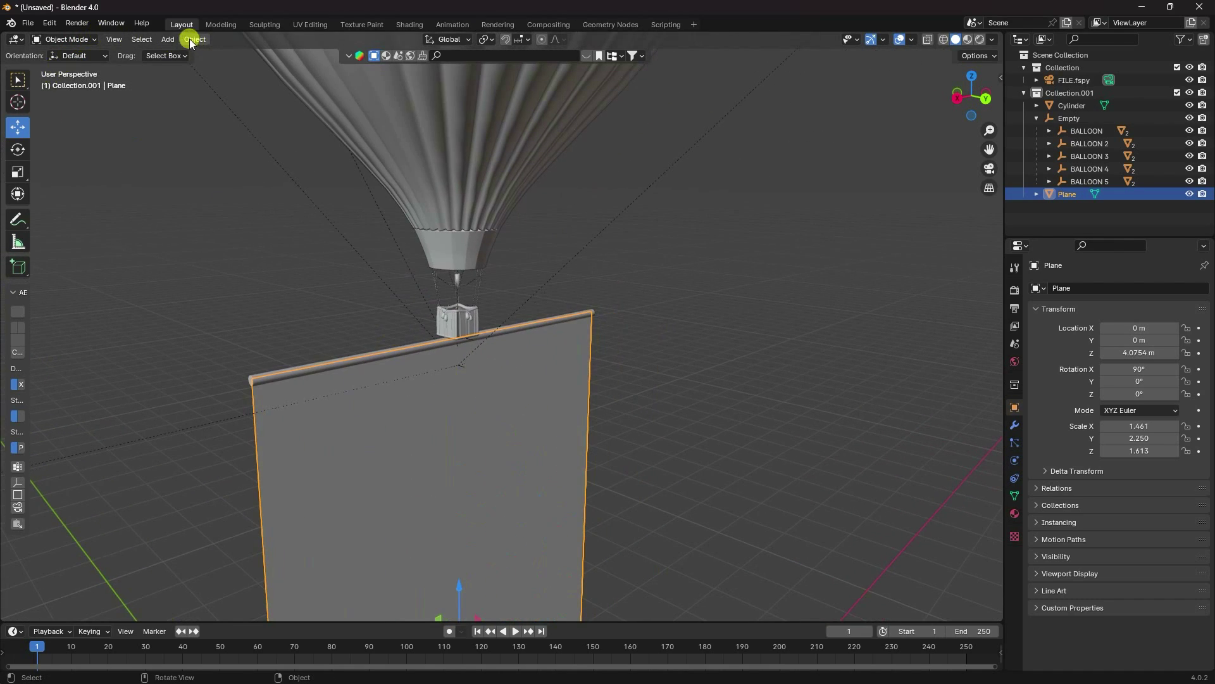
{"action": "left_click", "coordinate": [169, 39]}
{"action": "mouse_move", "coordinate": [186, 68]}
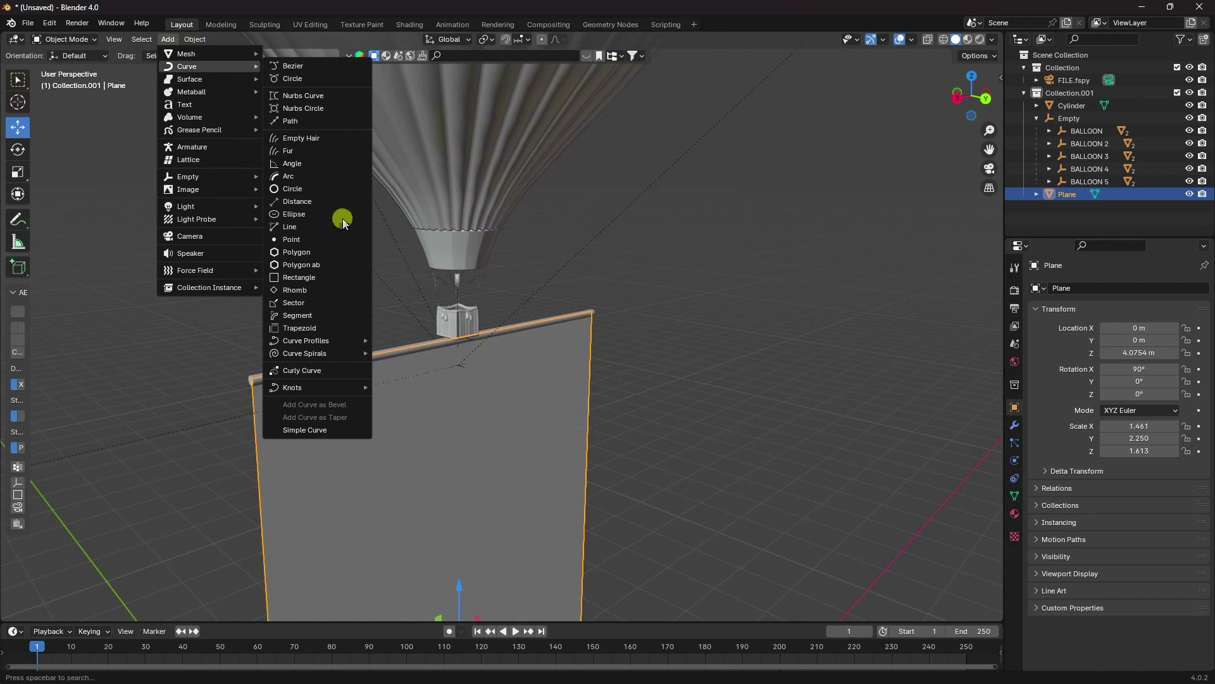
{"action": "mouse_move", "coordinate": [310, 355]}
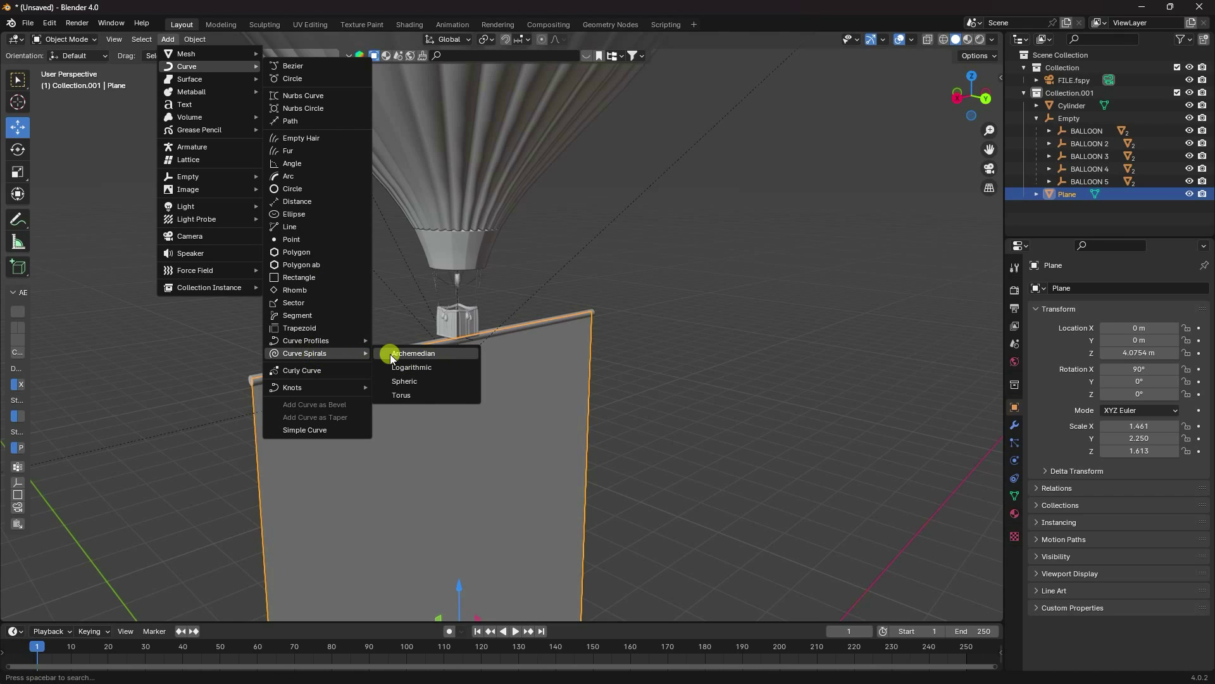
{"action": "left_click", "coordinate": [49, 23]}
{"action": "left_click", "coordinate": [85, 183]}
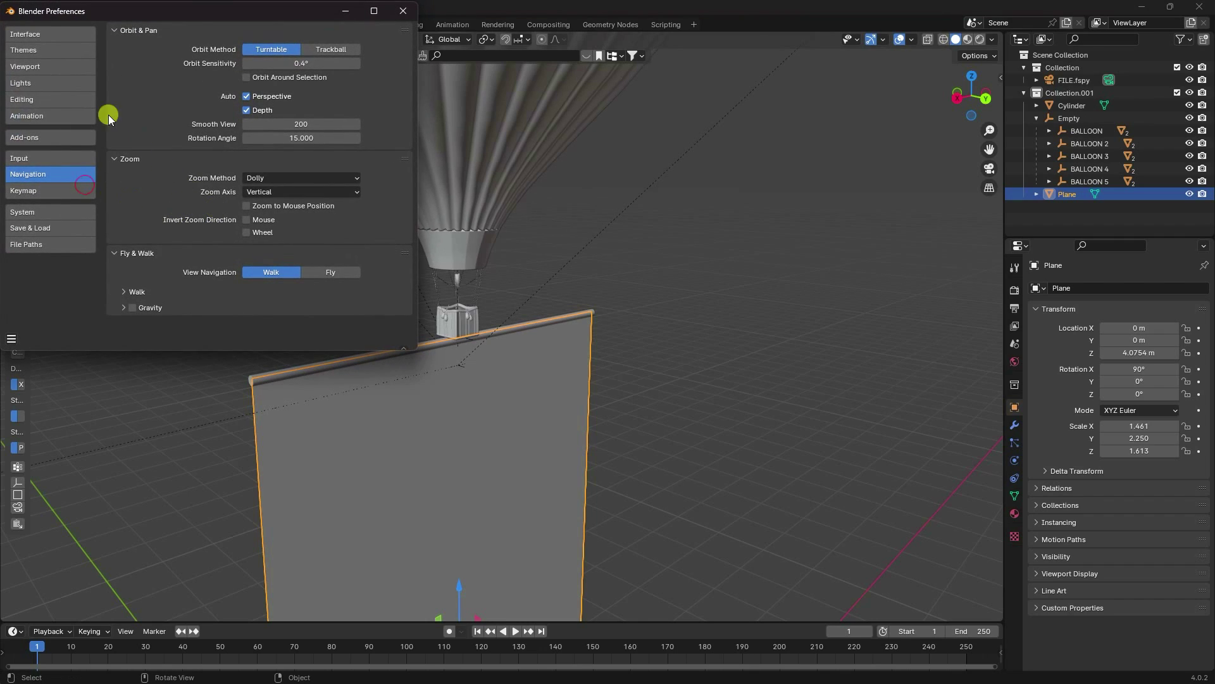
{"action": "left_click", "coordinate": [28, 138]}
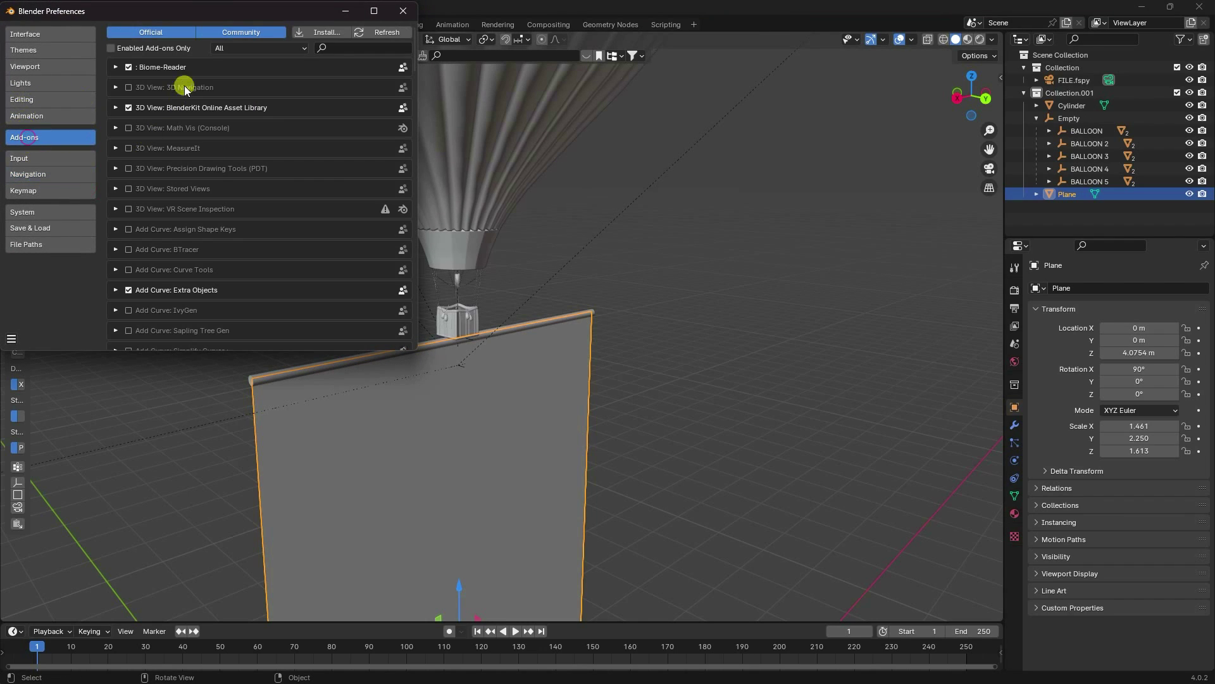
{"action": "left_click", "coordinate": [338, 51]}
{"action": "type", "text": "ext"}
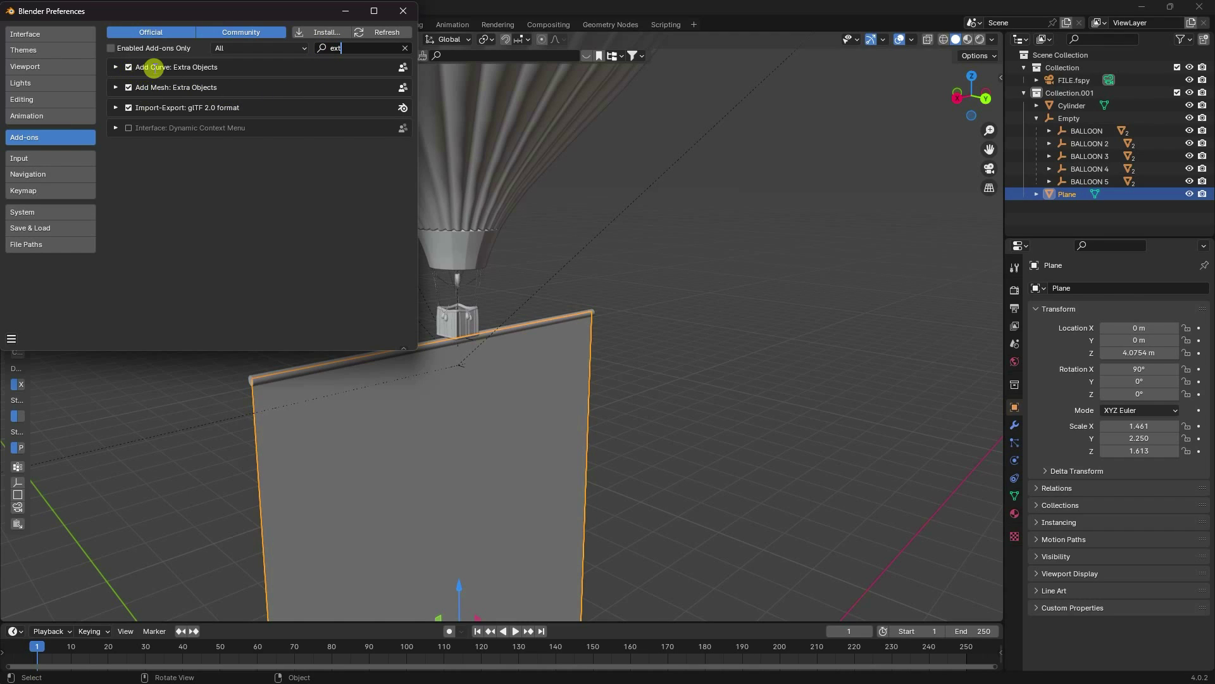
{"action": "left_click", "coordinate": [404, 10]}
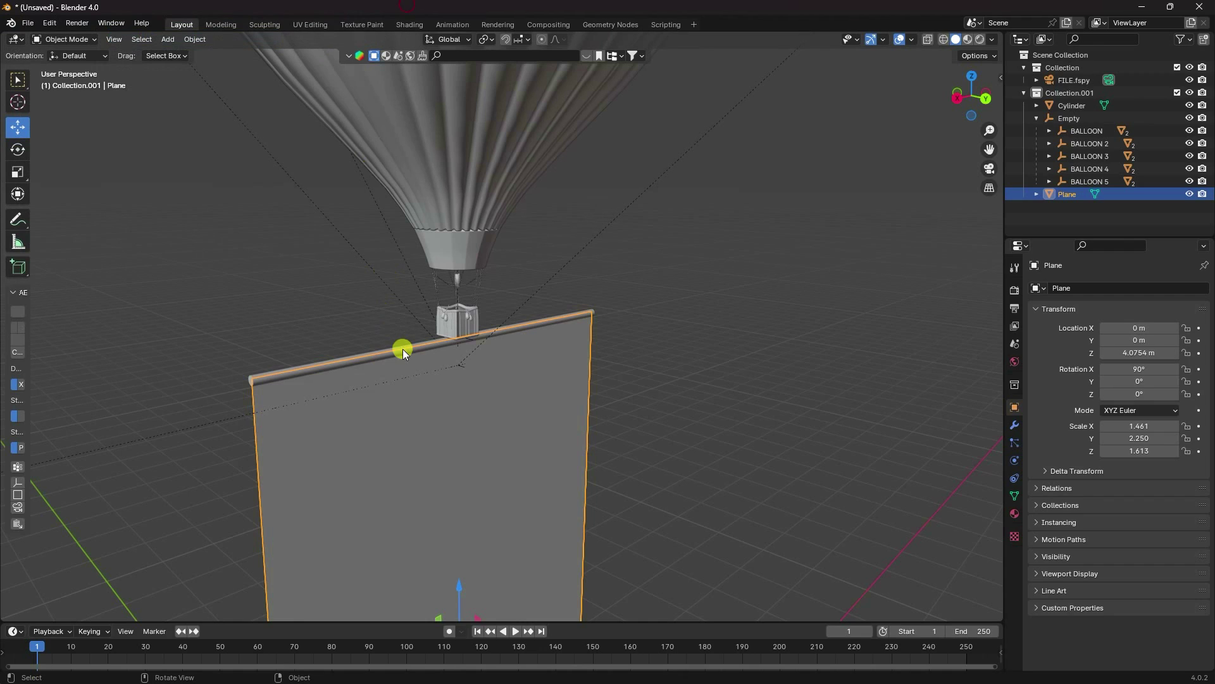
Step: Add an Archimedean spiral curve at the world origin
{"action": "left_click", "coordinate": [173, 37]}
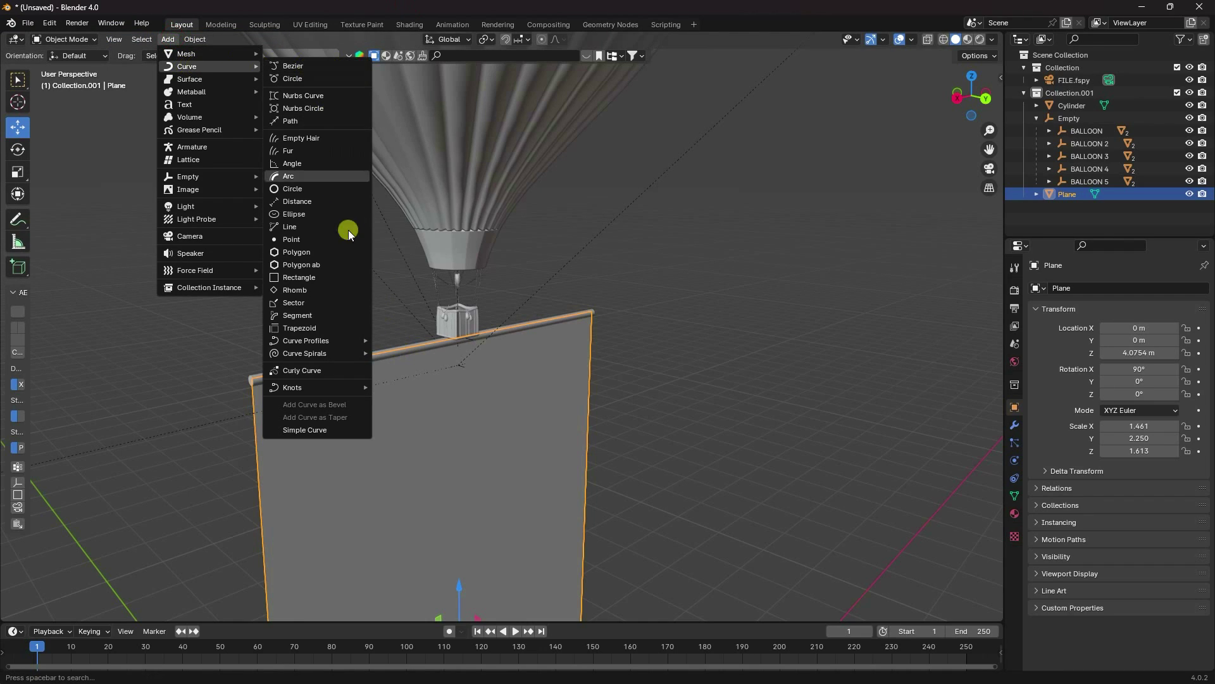
{"action": "mouse_move", "coordinate": [316, 350]}
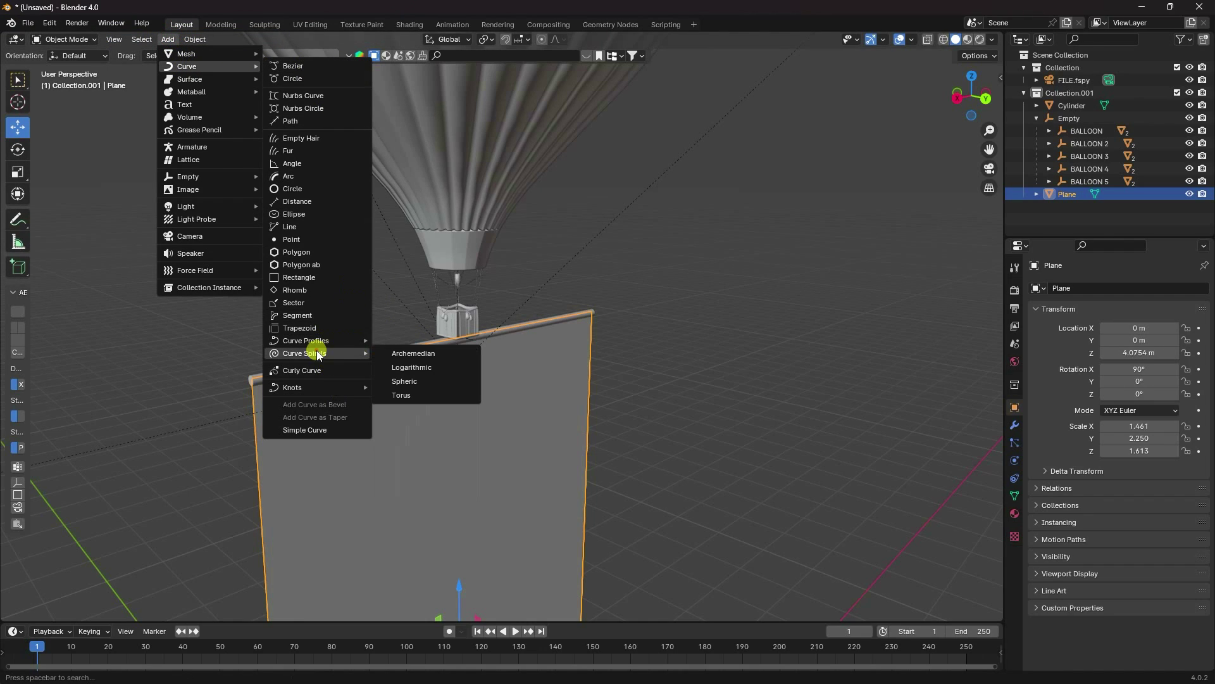
{"action": "left_click", "coordinate": [412, 353]}
{"action": "scroll", "coordinate": [622, 410], "scroll_direction": "down", "scroll_amount": 8}
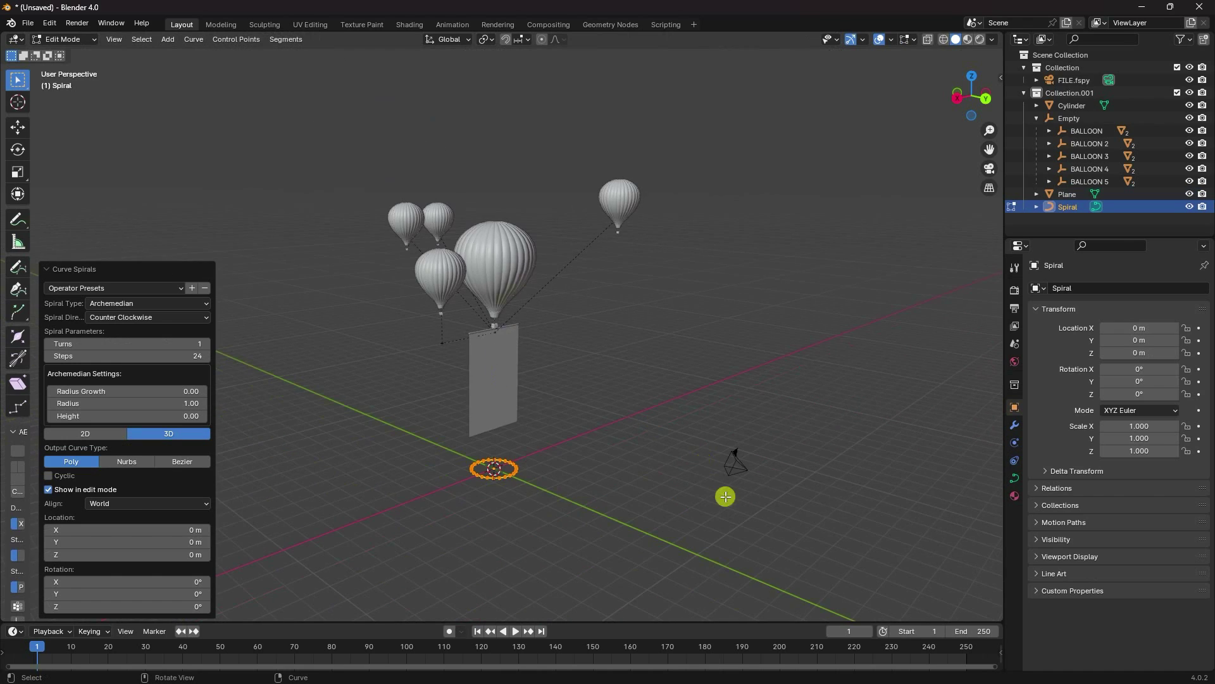
{"action": "scroll", "coordinate": [472, 428], "scroll_direction": "up", "scroll_amount": 6}
{"action": "middle_click_drag", "start_coordinate": [361, 480], "coordinate": [388, 201], "text": "shift"}
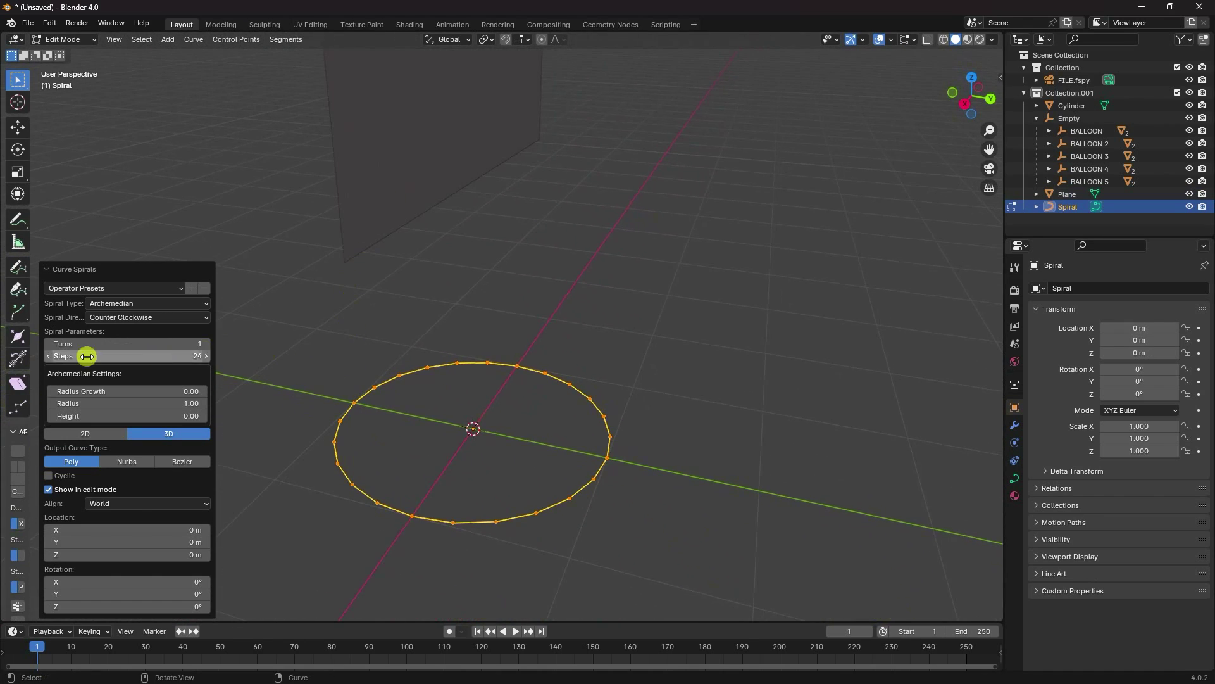
Step: Set the new spiral to 5 turns and 40 steps, with a radius growth of 0.27 and a radius of 0.37
{"action": "left_click", "coordinate": [207, 343]}
{"action": "left_click", "coordinate": [206, 343]}
{"action": "left_click", "coordinate": [207, 343]}
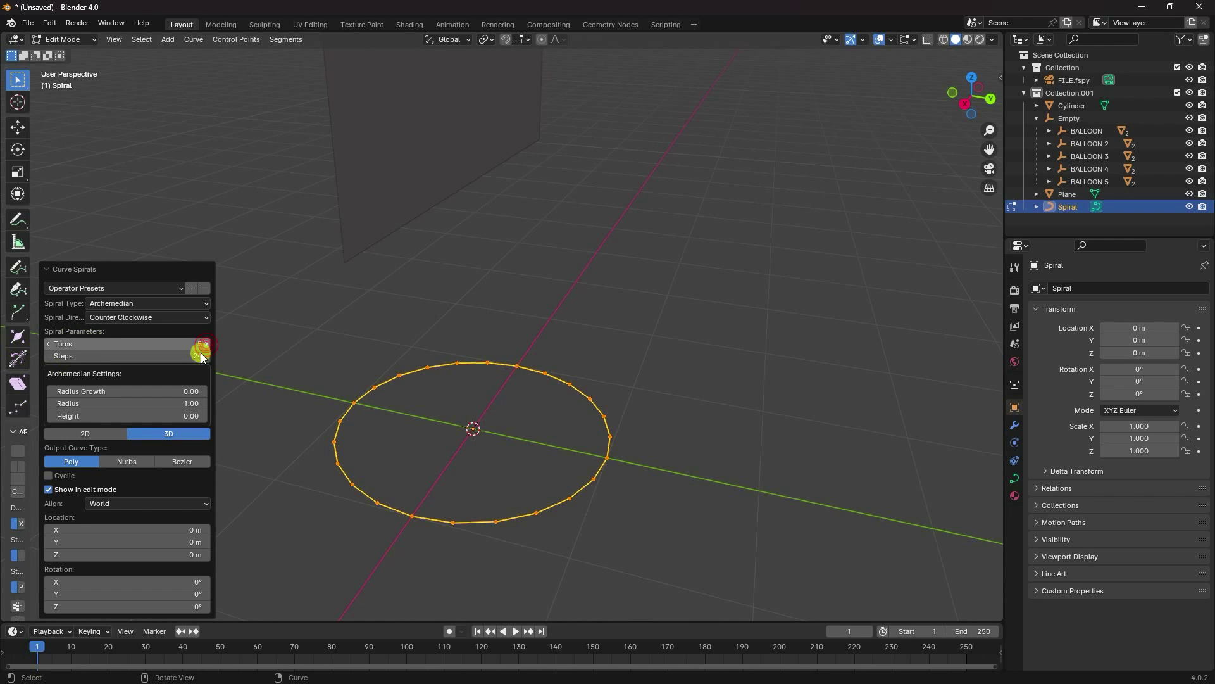
{"action": "left_click", "coordinate": [207, 343]}
{"action": "left_click_drag", "start_coordinate": [74, 392], "coordinate": [1058, 388]}
{"action": "middle_click_drag", "start_coordinate": [507, 271], "coordinate": [472, 370]}
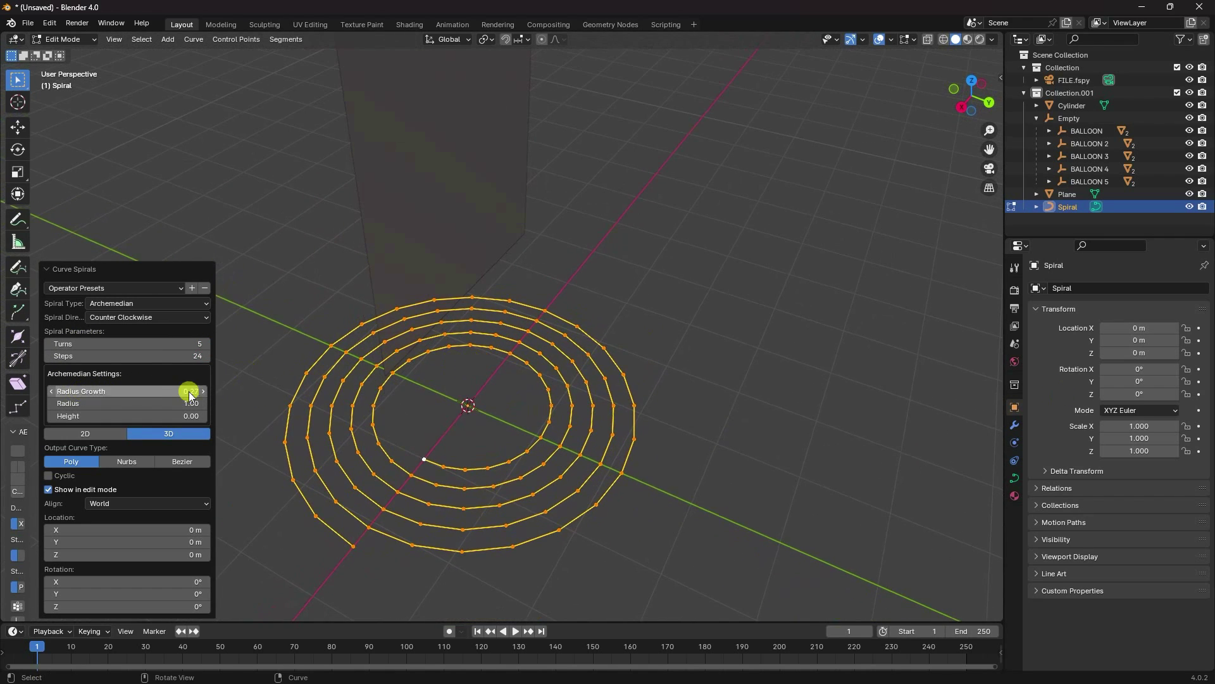
{"action": "left_click_drag", "start_coordinate": [108, 400], "coordinate": [1064, 405]}
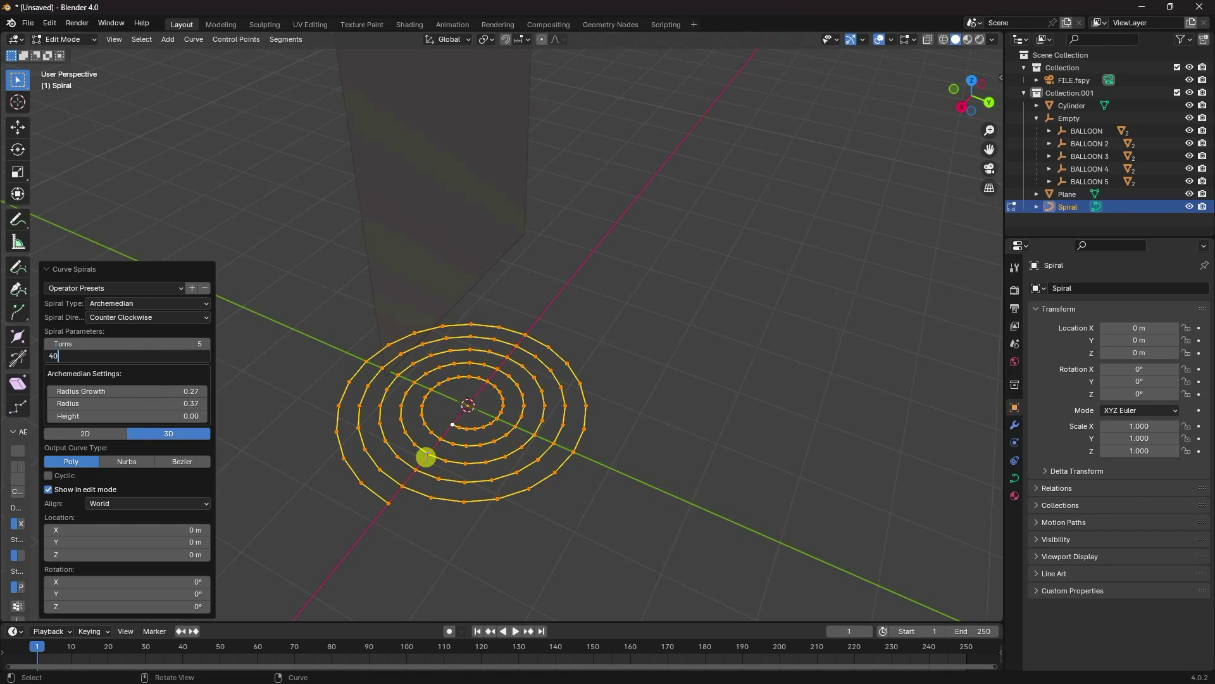
{"action": "key", "text": "Return"}
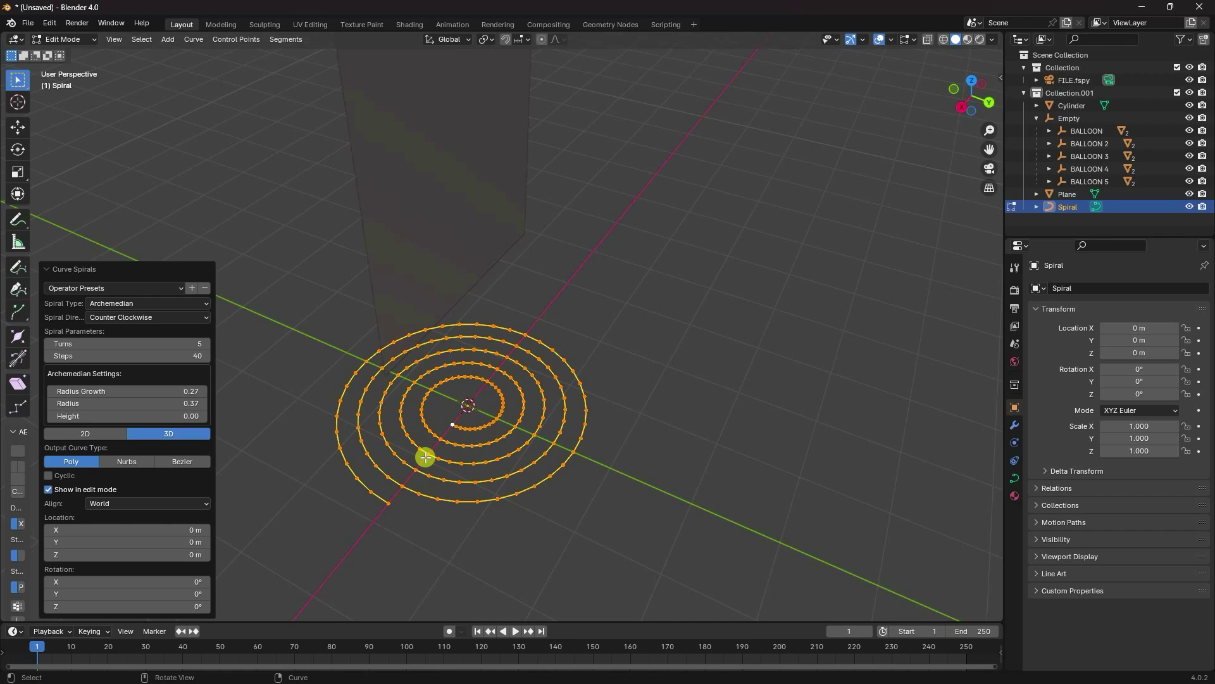
Step: Tighten the spiral to radius growth 0.15, radius 0.13 and 6 turns, and return to Object Mode
{"action": "middle_click_drag", "start_coordinate": [380, 425], "coordinate": [388, 429]}
{"action": "mouse_move", "coordinate": [163, 393]}
{"action": "left_mouse_down"}
{"action": "mouse_move", "coordinate": [167, 404]}
{"action": "mouse_move", "coordinate": [172, 389]}
{"action": "left_mouse_up"}
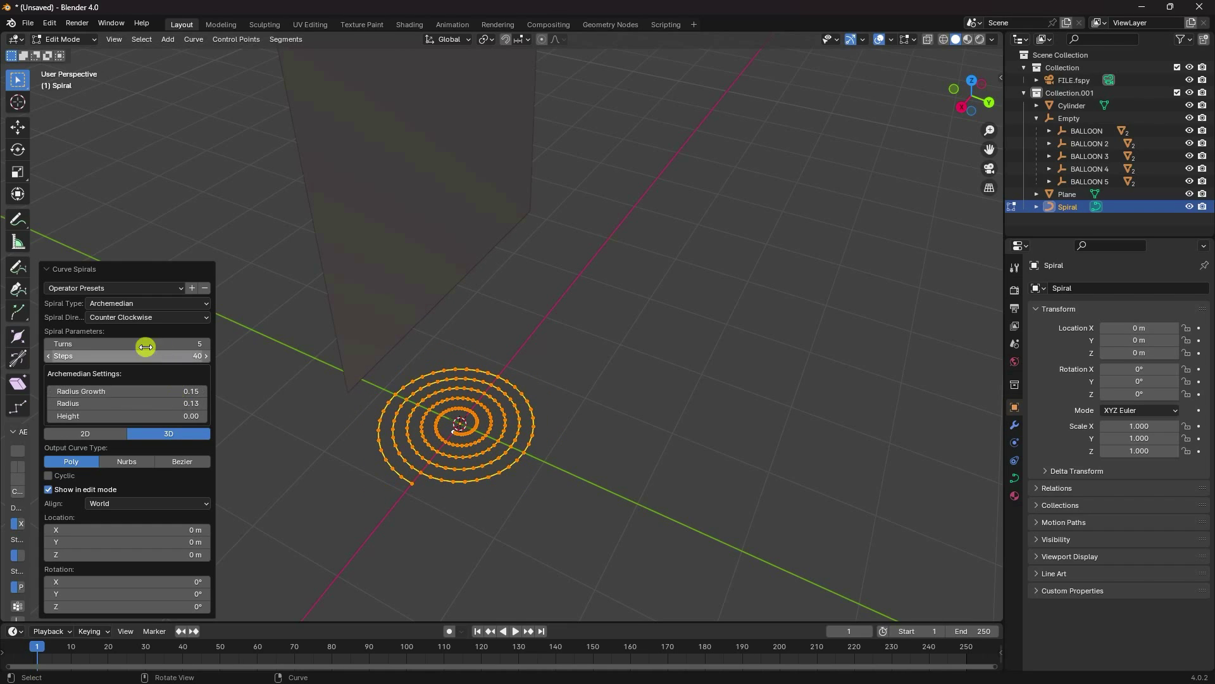
{"action": "left_click", "coordinate": [207, 343]}
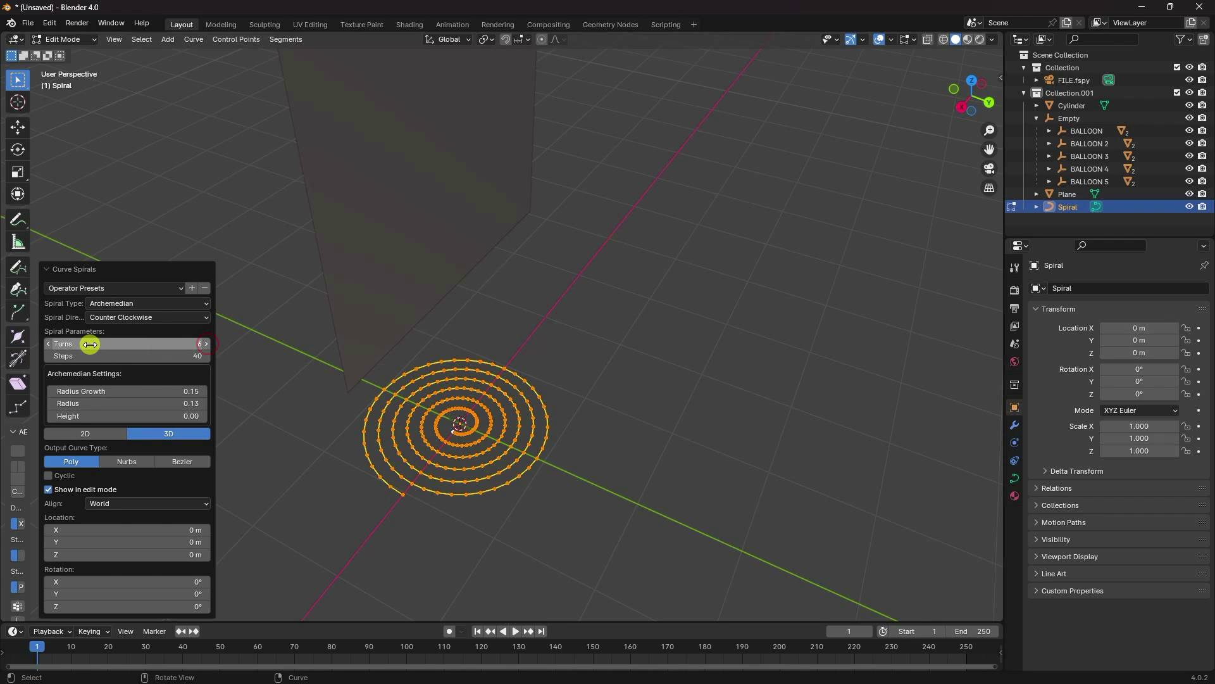
{"action": "middle_click_drag", "start_coordinate": [492, 435], "coordinate": [481, 405]}
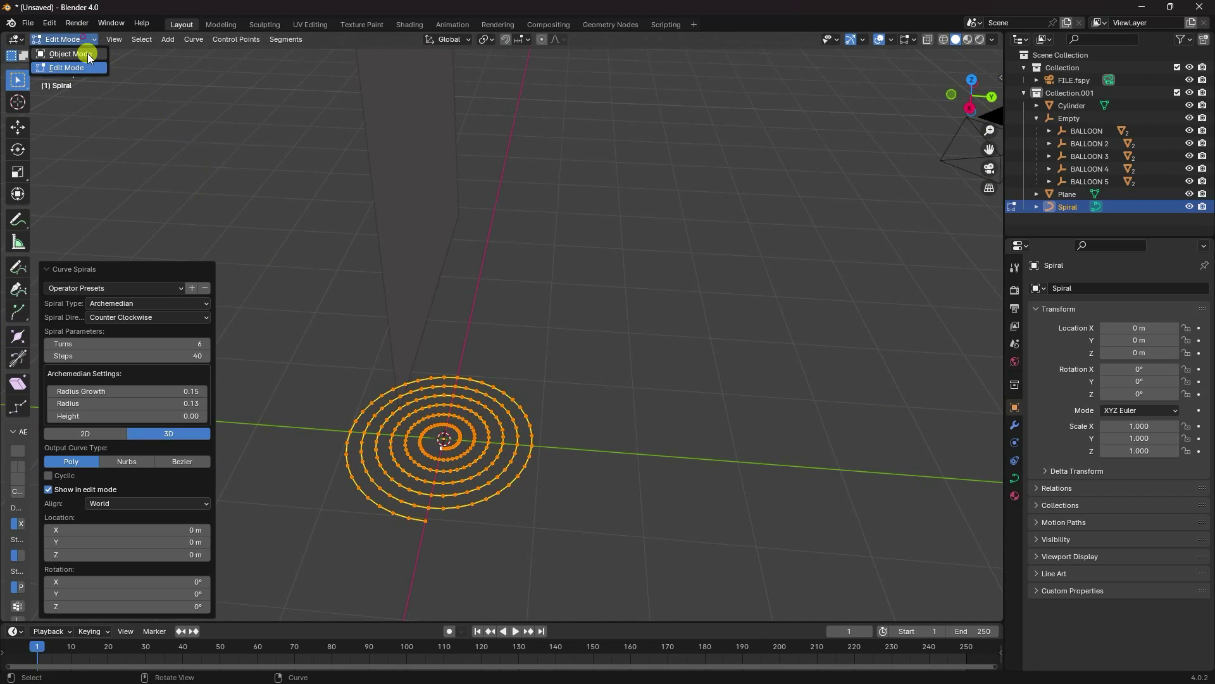
{"action": "left_click", "coordinate": [89, 55]}
Step: Rotate the spiral exactly -90° about the global Y axis so it stands upright
{"action": "scroll", "coordinate": [538, 334], "scroll_direction": "down", "scroll_amount": 5}
{"action": "middle_click_drag", "start_coordinate": [508, 345], "coordinate": [169, 318]}
{"action": "left_click", "coordinate": [17, 150]}
{"action": "middle_click_drag", "start_coordinate": [374, 429], "coordinate": [472, 420]}
{"action": "left_click_drag", "start_coordinate": [472, 421], "coordinate": [503, 433]}
{"action": "middle_click_drag", "start_coordinate": [503, 432], "coordinate": [523, 457]}
{"action": "left_click", "coordinate": [172, 548]}
{"action": "type", "text": "-90"}
{"action": "key", "text": "Return"}
{"action": "middle_click_drag", "start_coordinate": [544, 469], "coordinate": [573, 437]}
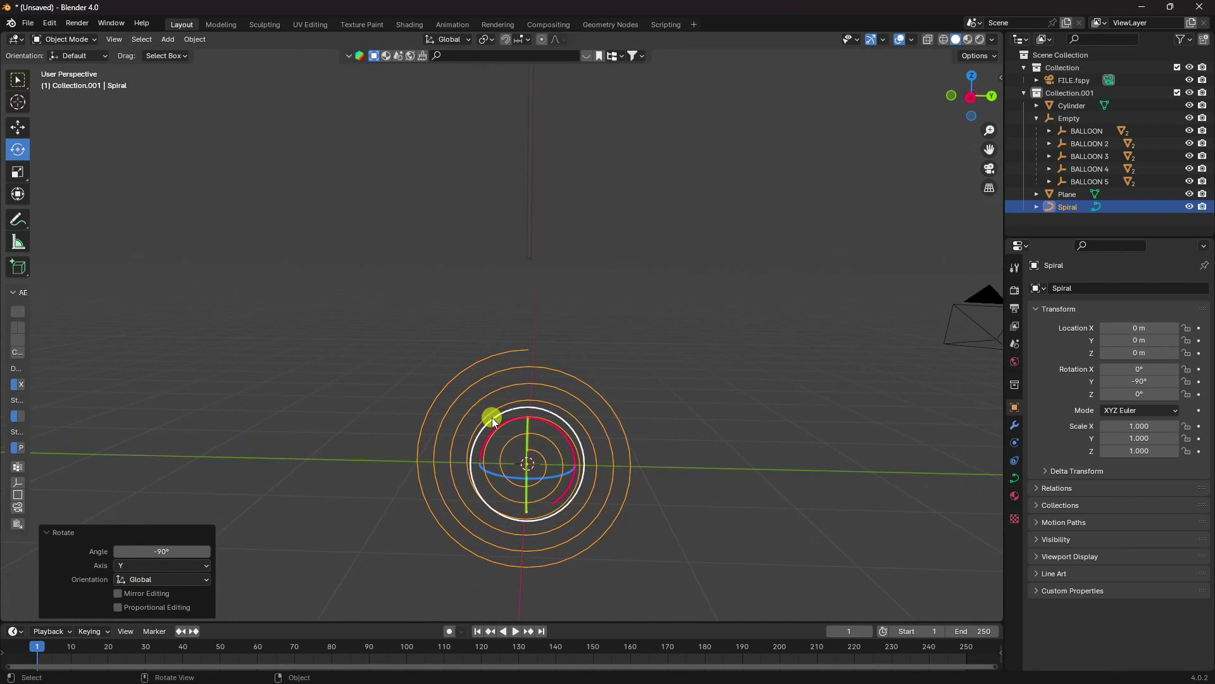
Step: Rotate the spiral exactly 90° about the global X axis
{"action": "left_click_drag", "start_coordinate": [502, 421], "coordinate": [455, 511]}
{"action": "left_click", "coordinate": [172, 555]}
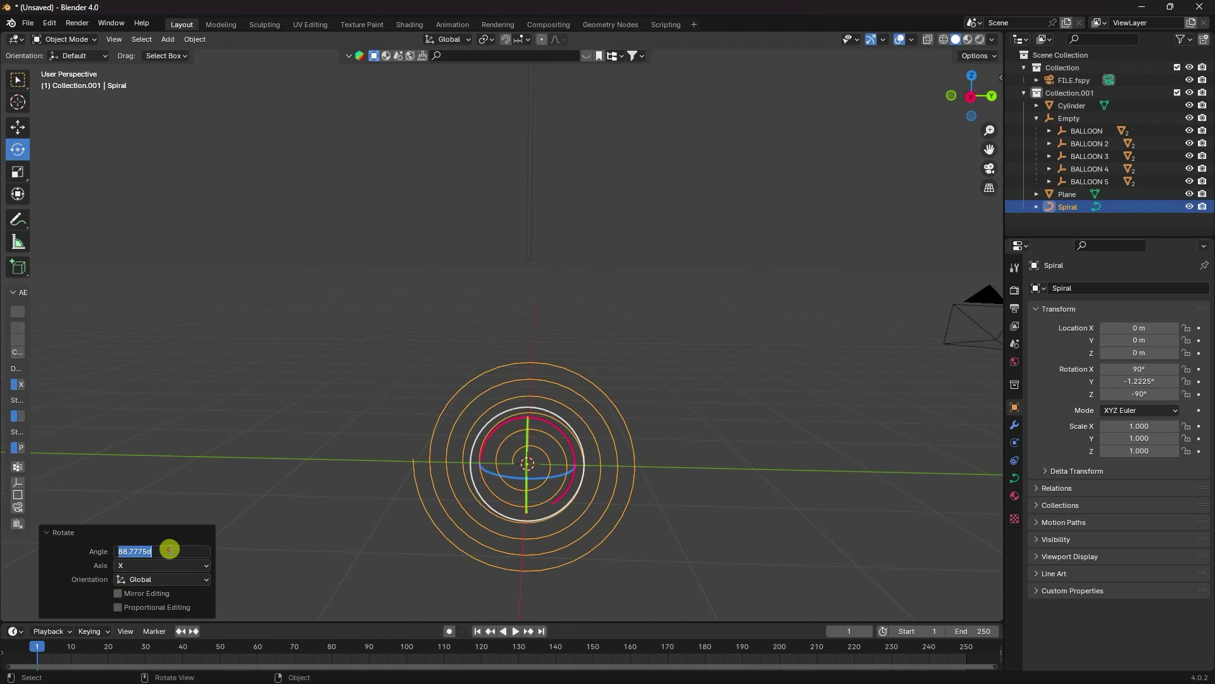
{"action": "type", "text": "90"}
{"action": "key", "text": "Return"}
{"action": "mouse_move", "coordinate": [468, 465]}
{"action": "middle_mouse_down"}
{"action": "mouse_move", "coordinate": [475, 450]}
{"action": "mouse_move", "coordinate": [477, 487]}
{"action": "middle_mouse_up"}
{"action": "scroll", "coordinate": [407, 428], "scroll_direction": "up", "scroll_amount": 3}
{"action": "middle_click_drag", "start_coordinate": [408, 427], "coordinate": [446, 409], "text": "shift"}
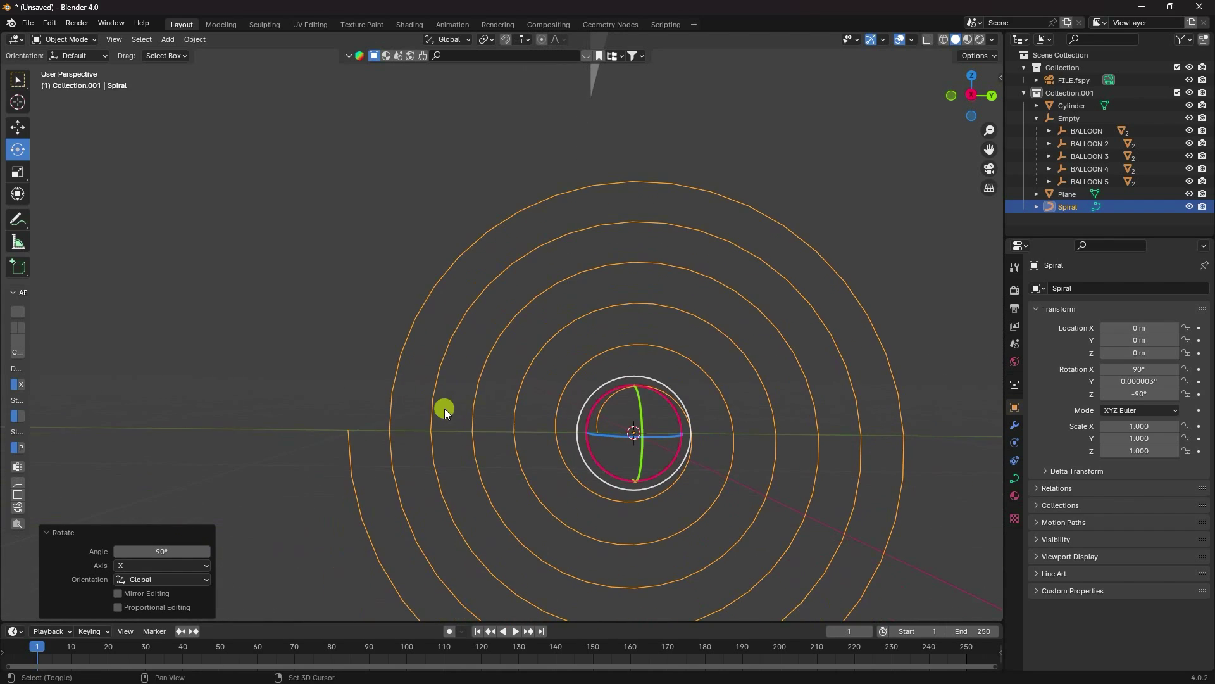
Step: Move the spiral about 6.3 m up along Z to just beneath the central balloon's basket
{"action": "left_click", "coordinate": [17, 127]}
{"action": "key", "text": "KP_1"}
{"action": "key", "text": "KP_3"}
{"action": "scroll", "coordinate": [643, 435], "scroll_direction": "down", "scroll_amount": 9}
{"action": "middle_click_drag", "start_coordinate": [563, 308], "coordinate": [549, 461], "text": "shift"}
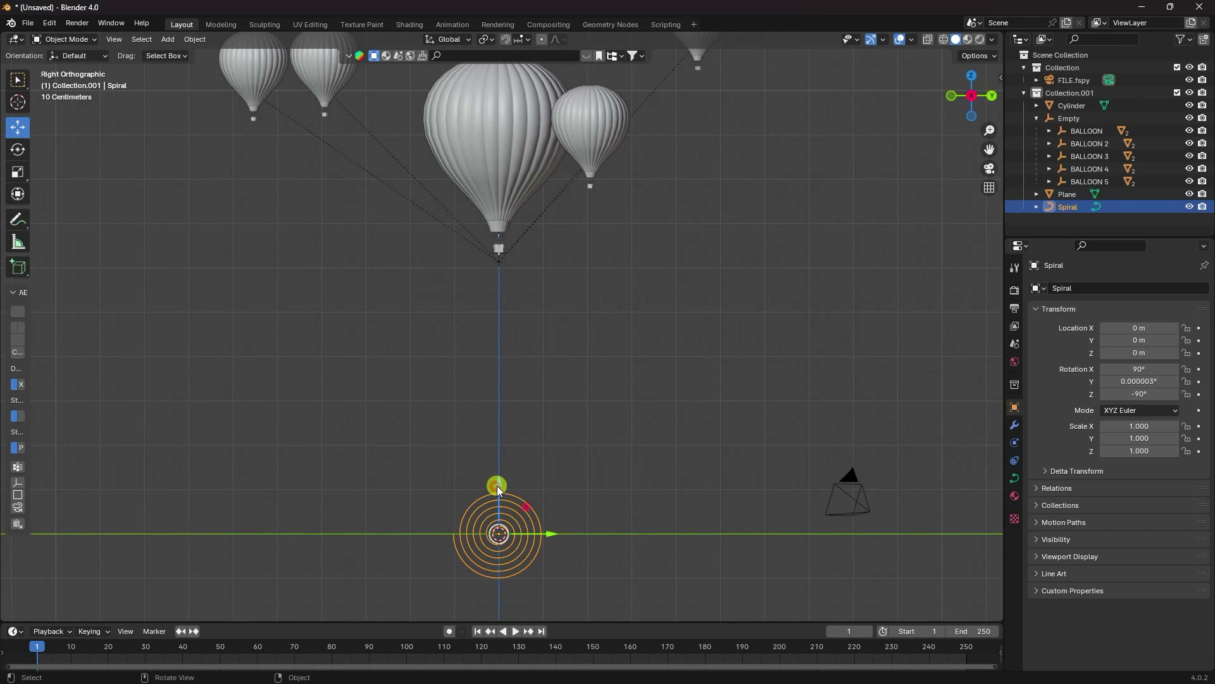
{"action": "left_click_drag", "start_coordinate": [498, 486], "coordinate": [489, 203]}
{"action": "scroll", "coordinate": [518, 241], "scroll_direction": "up", "scroll_amount": 5}
{"action": "middle_click_drag", "start_coordinate": [518, 241], "coordinate": [515, 488], "text": "shift"}
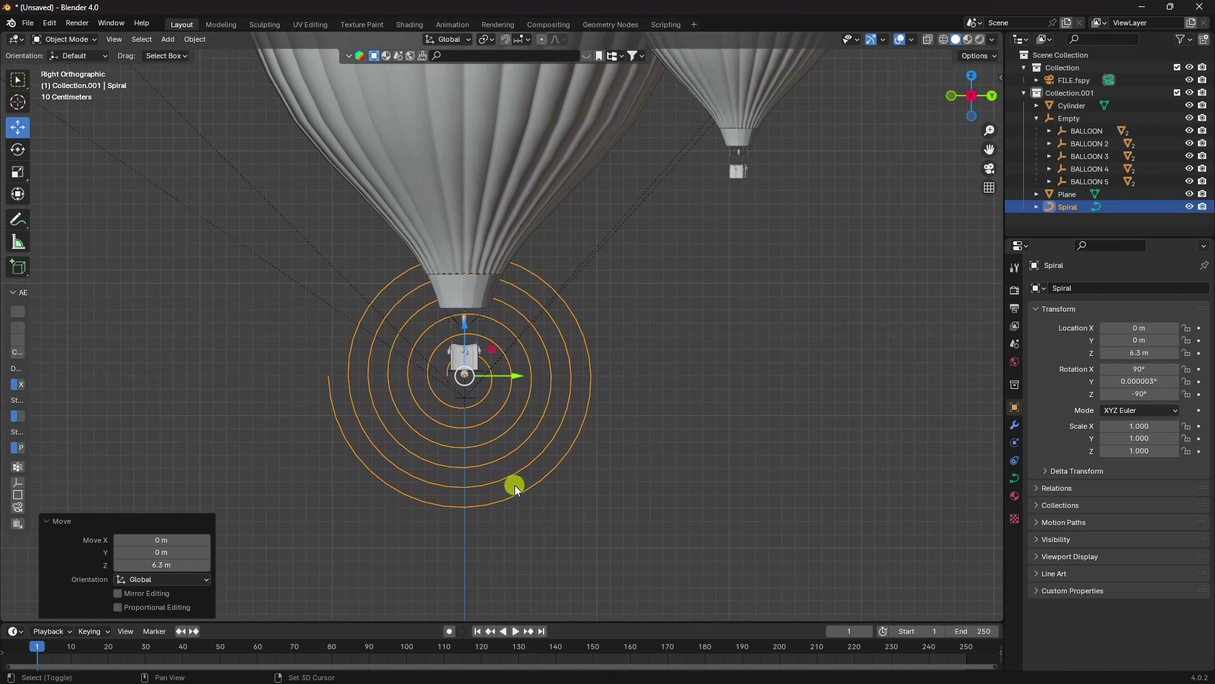
Step: Raise the spiral about 0.015 m along Z to center it on the banner rod, and check it through the camera
{"action": "scroll", "coordinate": [443, 412], "scroll_direction": "up", "scroll_amount": 8}
{"action": "scroll", "coordinate": [456, 380], "scroll_direction": "up", "scroll_amount": 1}
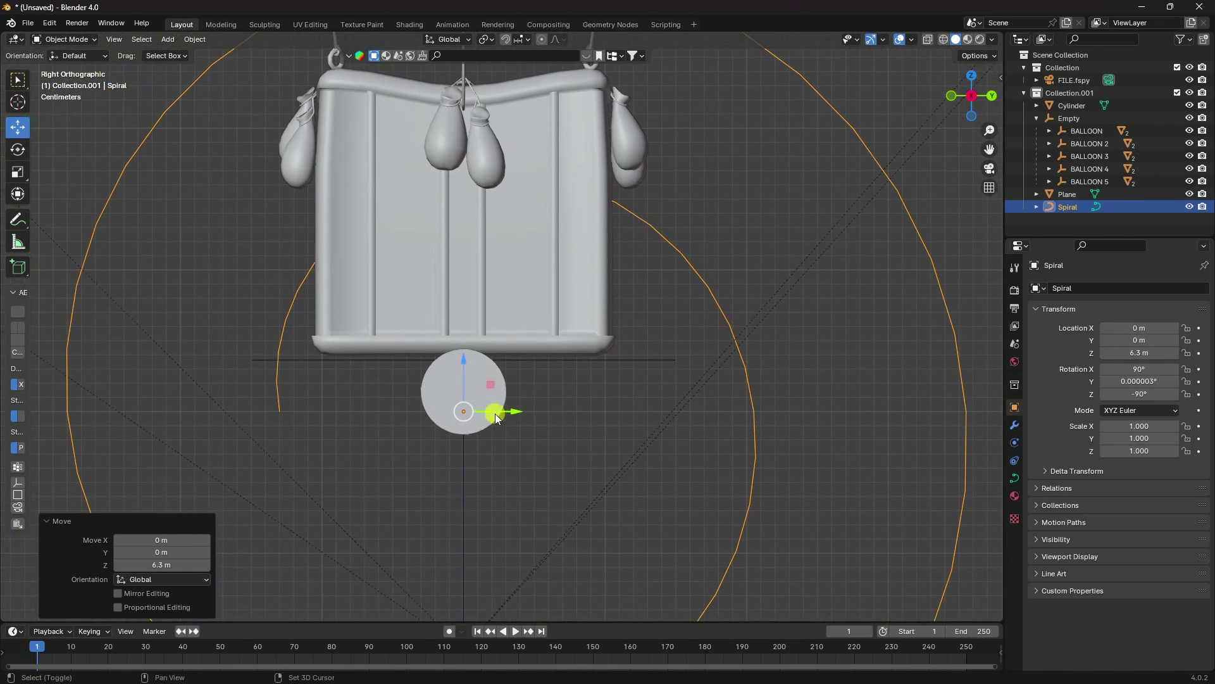
{"action": "scroll", "coordinate": [462, 388], "scroll_direction": "up", "scroll_amount": 3}
{"action": "scroll", "coordinate": [523, 461], "scroll_direction": "down", "scroll_amount": 2}
{"action": "left_click_drag", "start_coordinate": [506, 362], "coordinate": [507, 328]}
{"action": "scroll", "coordinate": [524, 423], "scroll_direction": "down", "scroll_amount": 1}
{"action": "scroll", "coordinate": [525, 422], "scroll_direction": "down", "scroll_amount": 4}
{"action": "key", "text": "KP_0"}
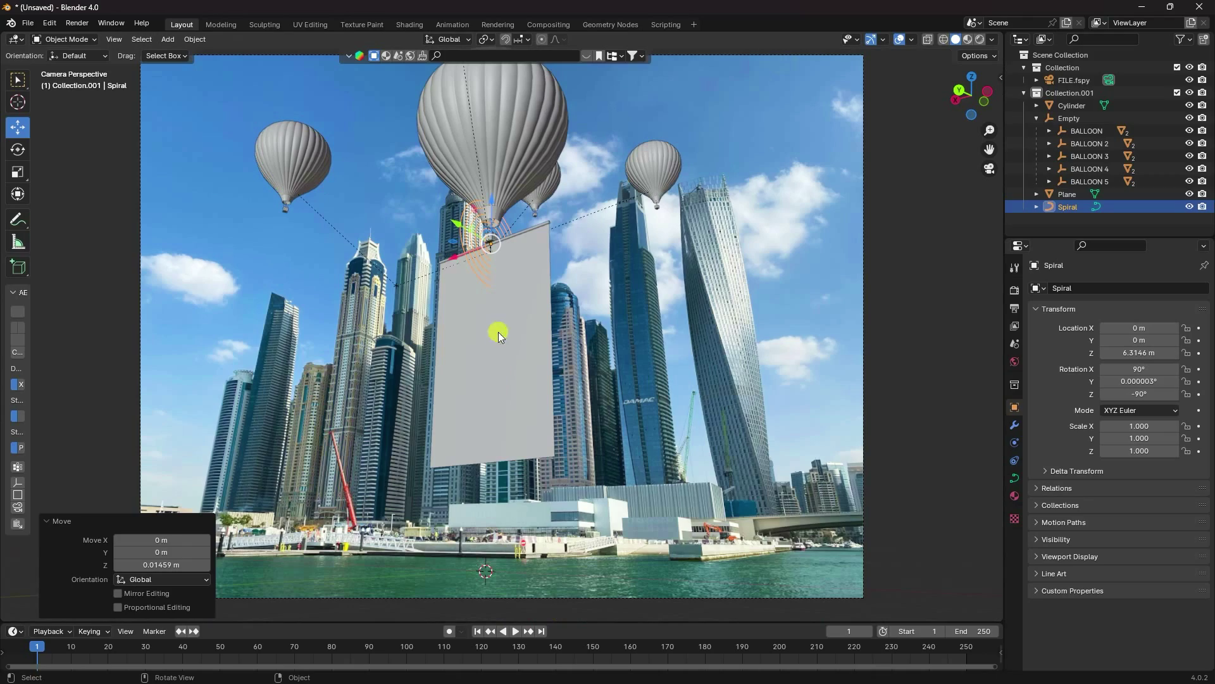
{"action": "scroll", "coordinate": [475, 225], "scroll_direction": "up", "scroll_amount": 3}
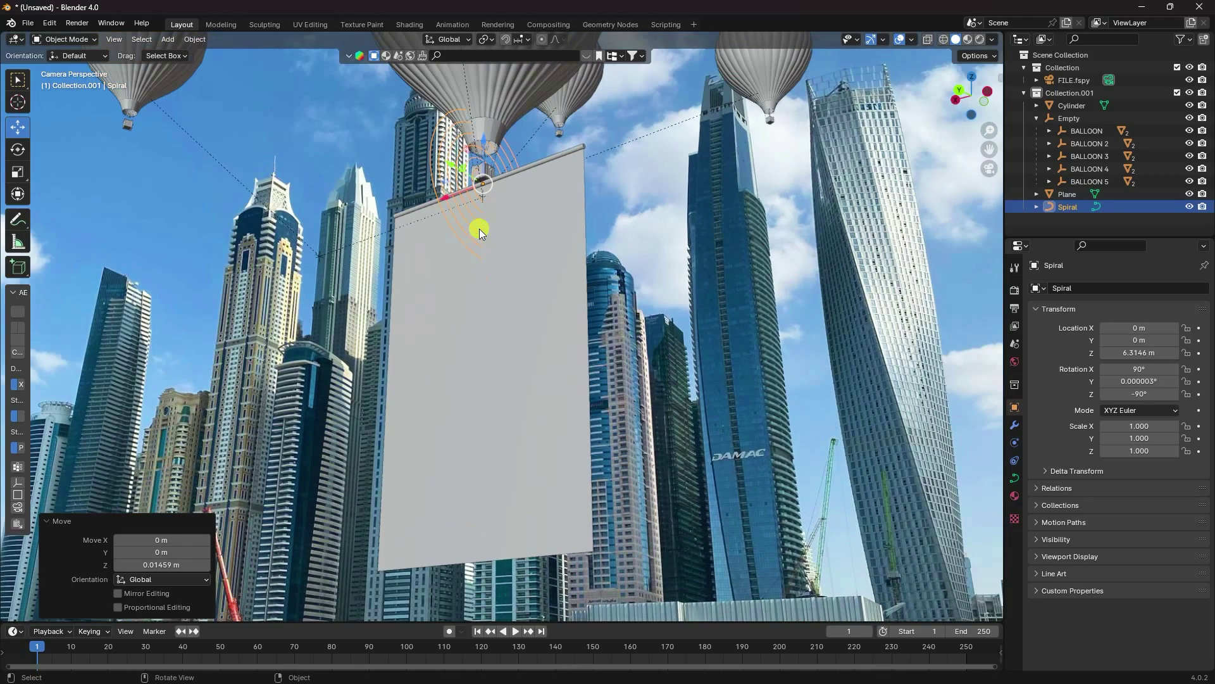
Step: Scale the spiral down uniformly to about 0.33
{"action": "middle_click_drag", "start_coordinate": [448, 206], "coordinate": [523, 425]}
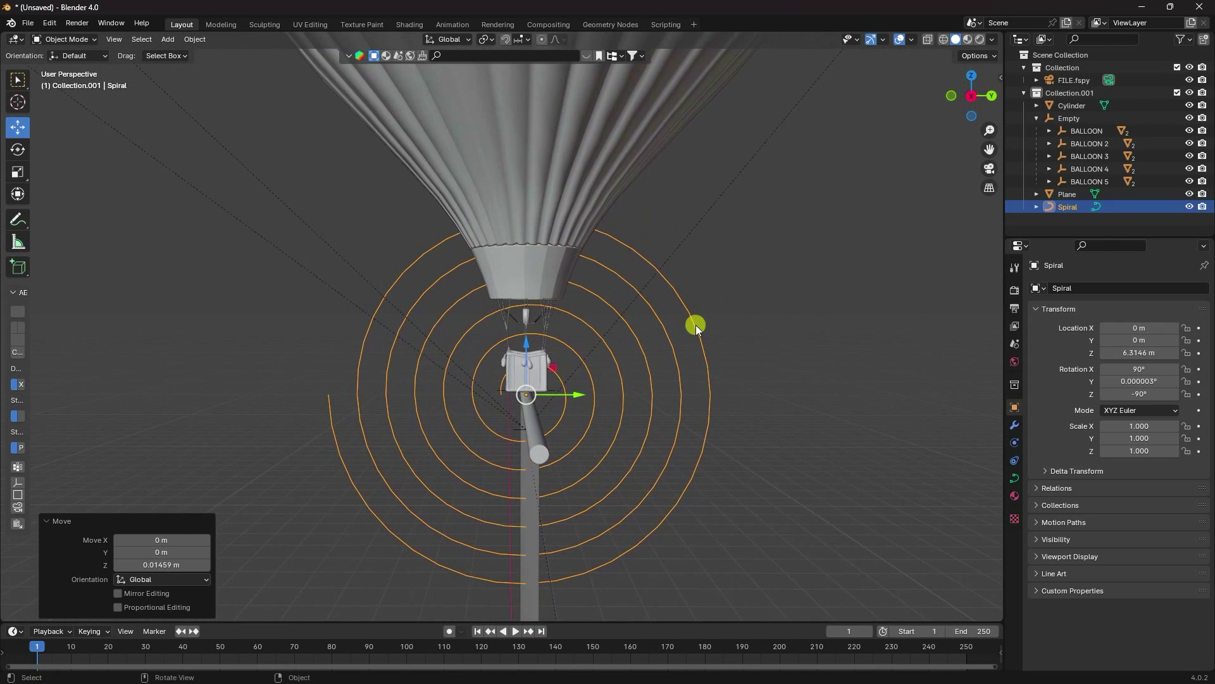
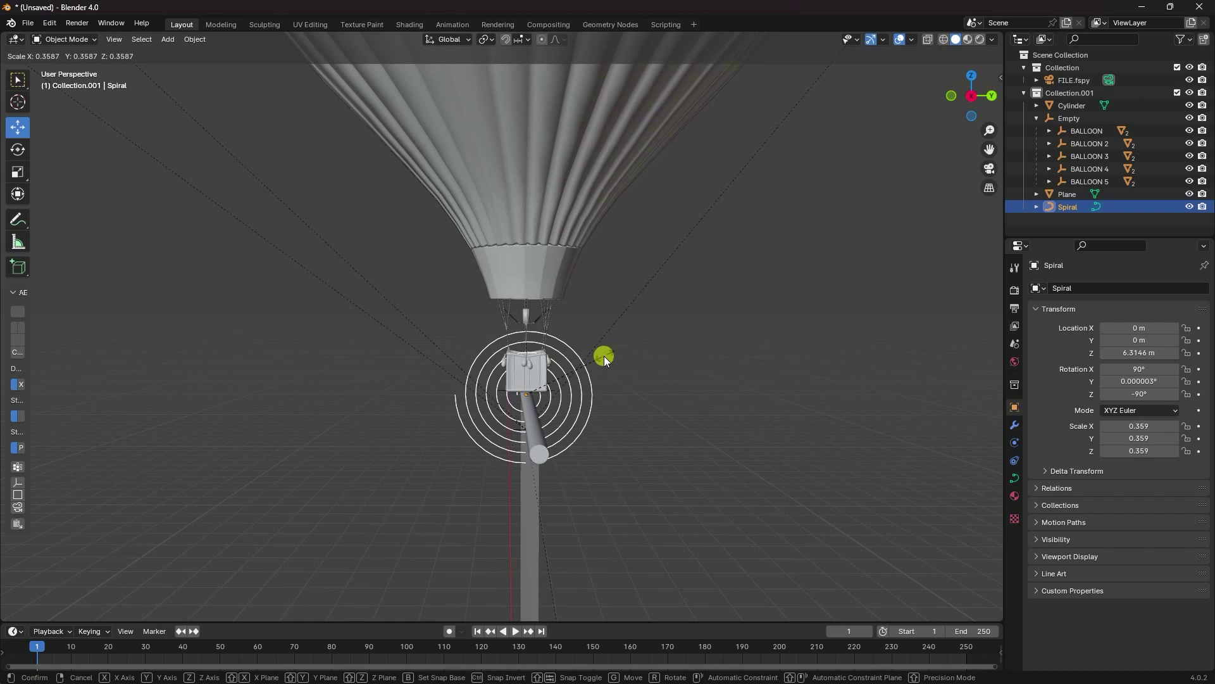
{"action": "left_click", "coordinate": [602, 360]}
{"action": "middle_click_drag", "start_coordinate": [602, 362], "coordinate": [514, 453]}
{"action": "scroll", "coordinate": [564, 448], "scroll_direction": "up", "scroll_amount": 3}
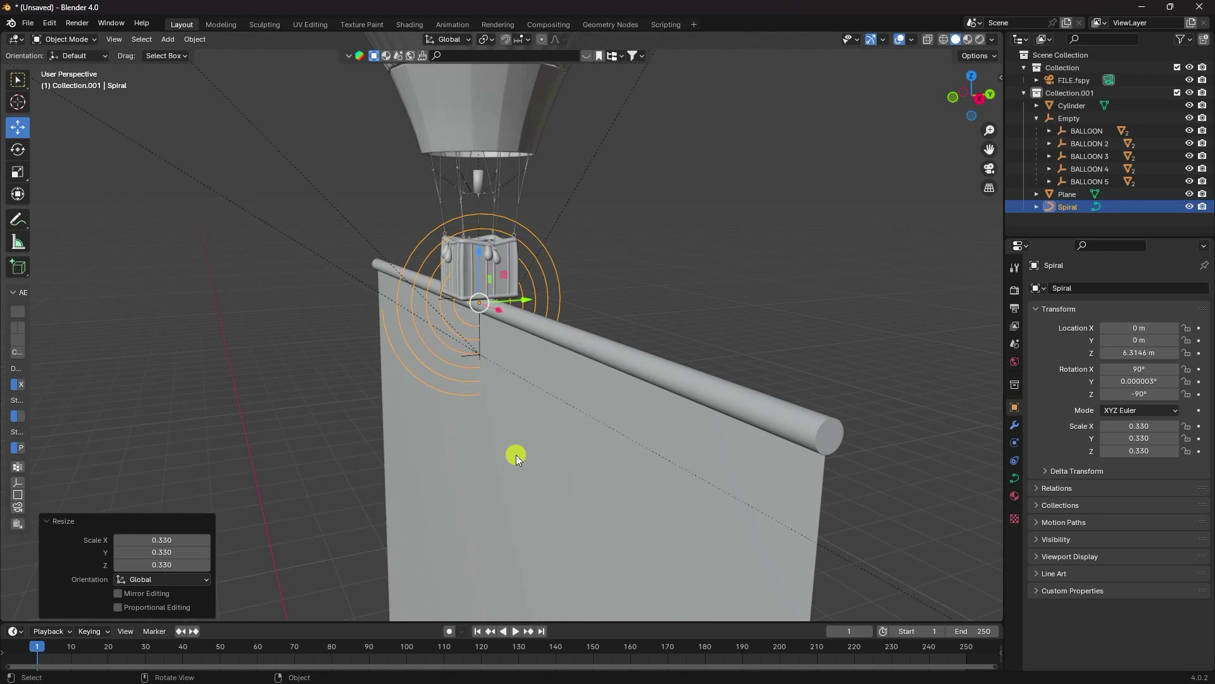
Step: Add a Curve modifier to the banner plane with Spiral as its curve object
{"action": "left_click", "coordinate": [515, 455]}
{"action": "left_click", "coordinate": [1015, 424]}
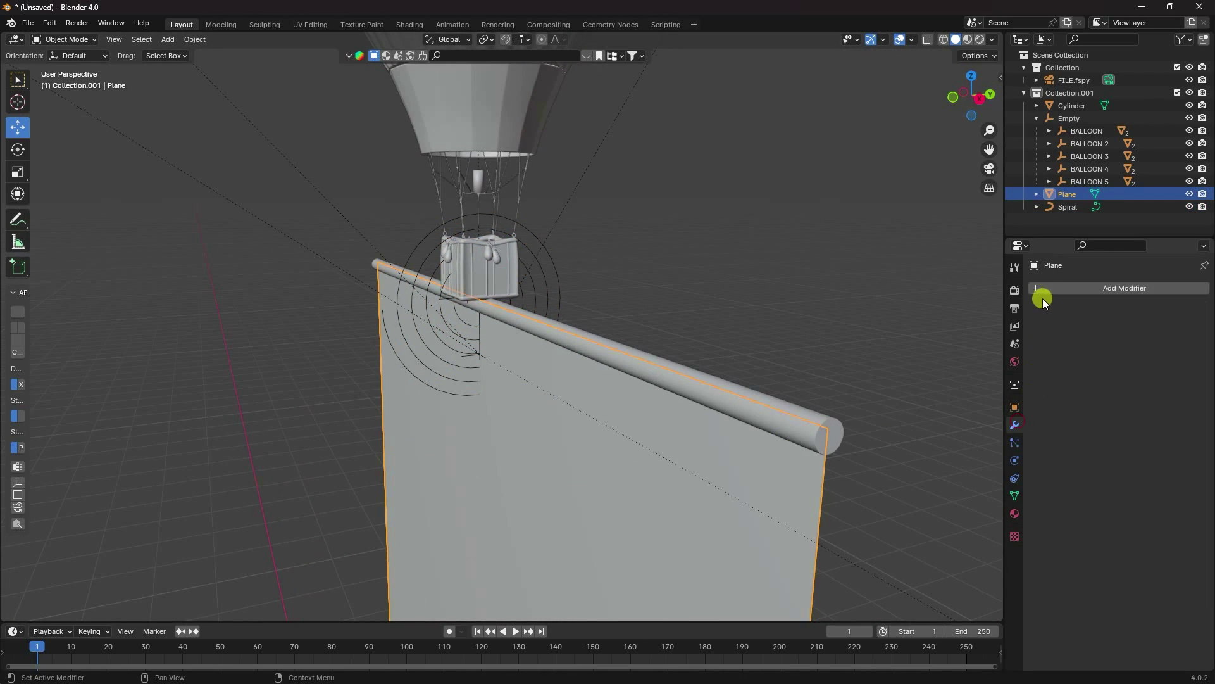
{"action": "left_click", "coordinate": [1042, 295]}
{"action": "mouse_move", "coordinate": [1025, 344]}
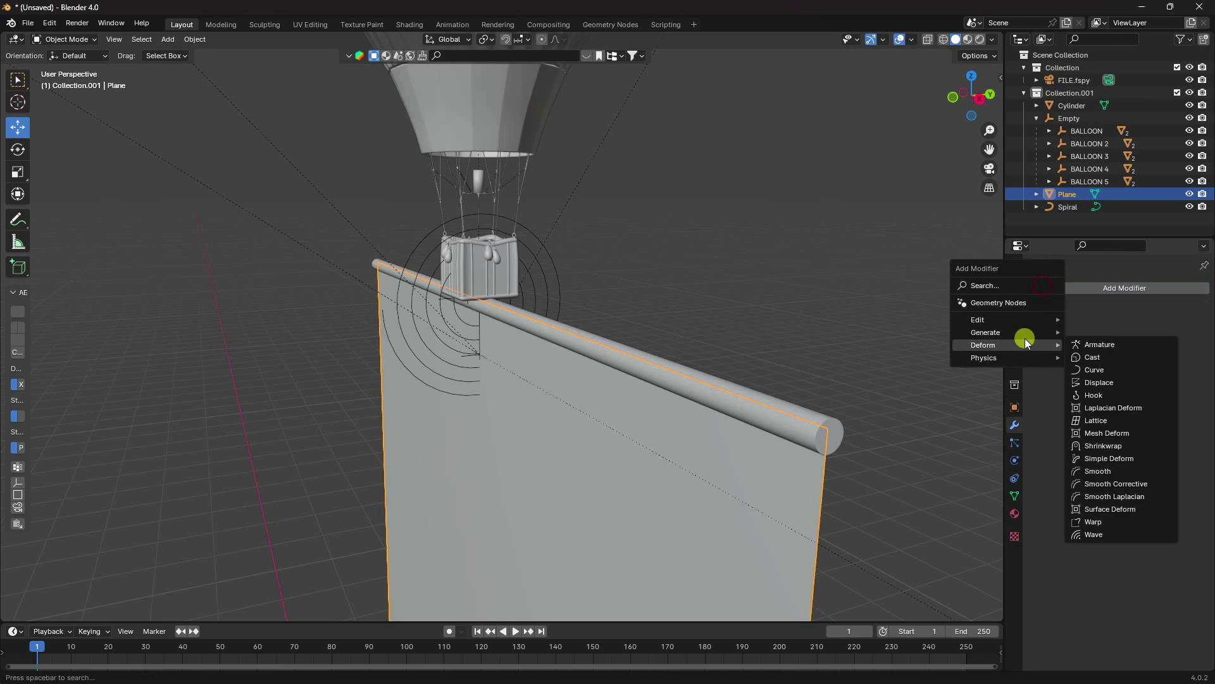
{"action": "left_click", "coordinate": [1095, 371]}
{"action": "middle_click_drag", "start_coordinate": [918, 418], "coordinate": [765, 416]}
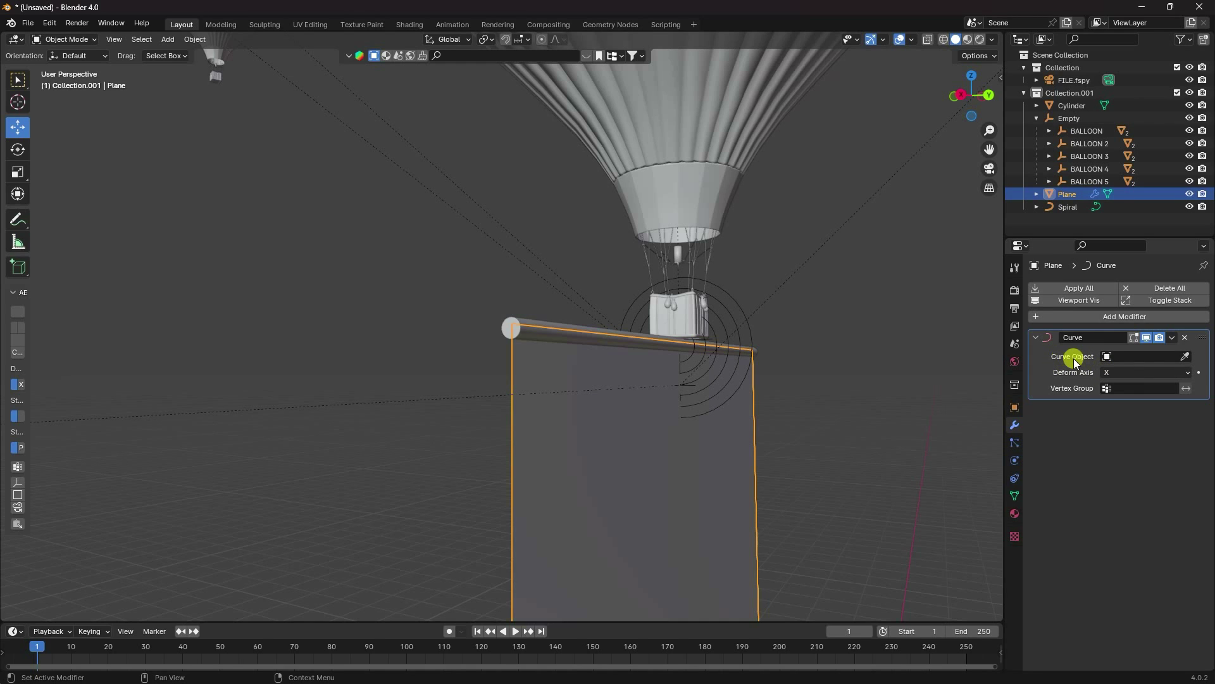
{"action": "left_click", "coordinate": [1114, 356]}
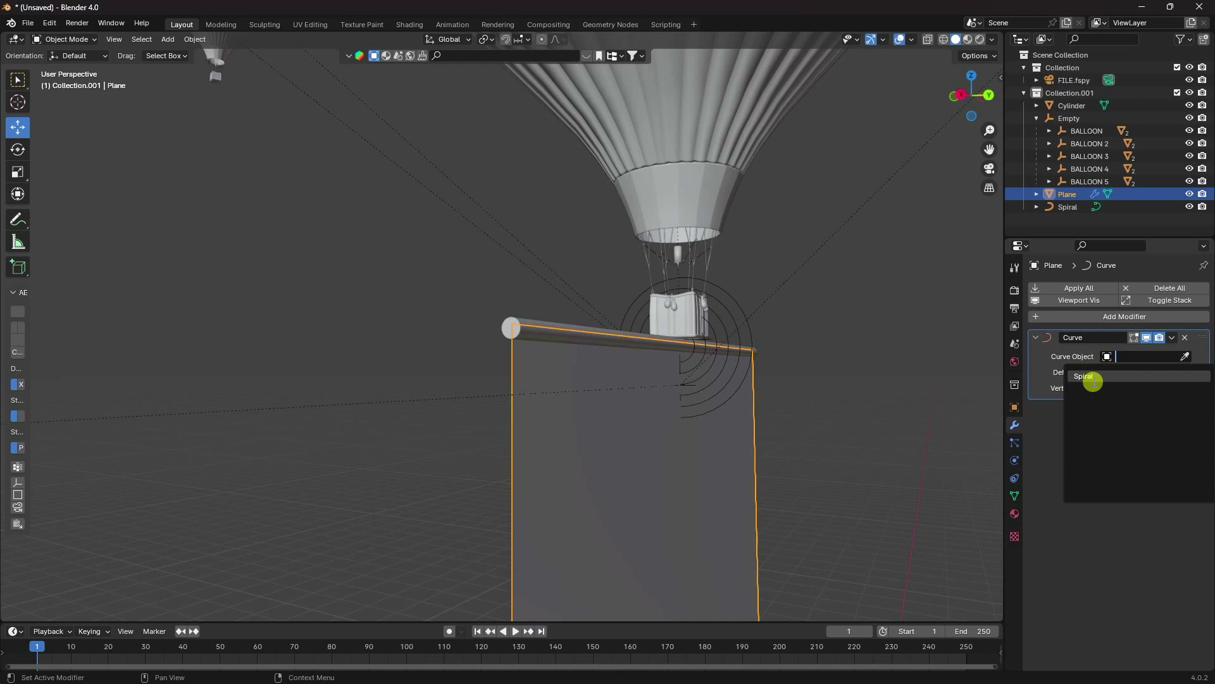
{"action": "left_click", "coordinate": [1093, 380]}
{"action": "middle_click_drag", "start_coordinate": [627, 361], "coordinate": [658, 385]}
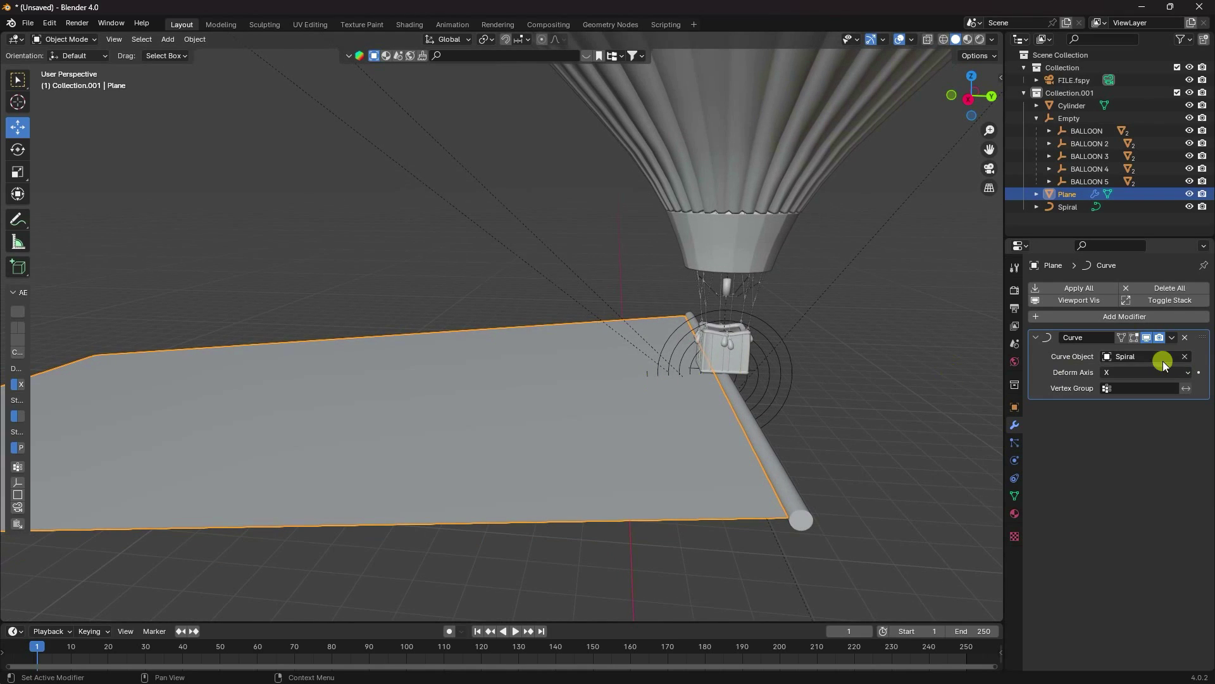
Step: Try -Z as the Curve modifier's deform axis, and settle on -Y to roll the banner around the spiral
{"action": "left_click", "coordinate": [1115, 373]}
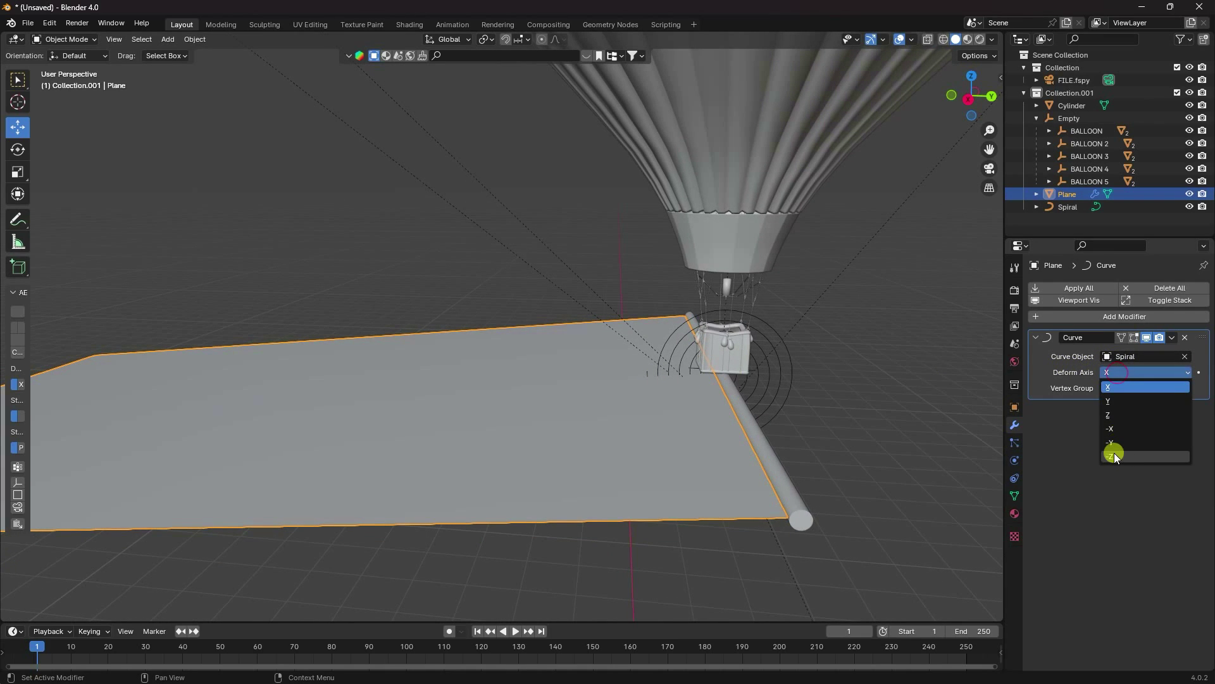
{"action": "left_click", "coordinate": [1114, 454]}
{"action": "key", "text": "KP_Decimal"}
{"action": "left_click", "coordinate": [1114, 373]}
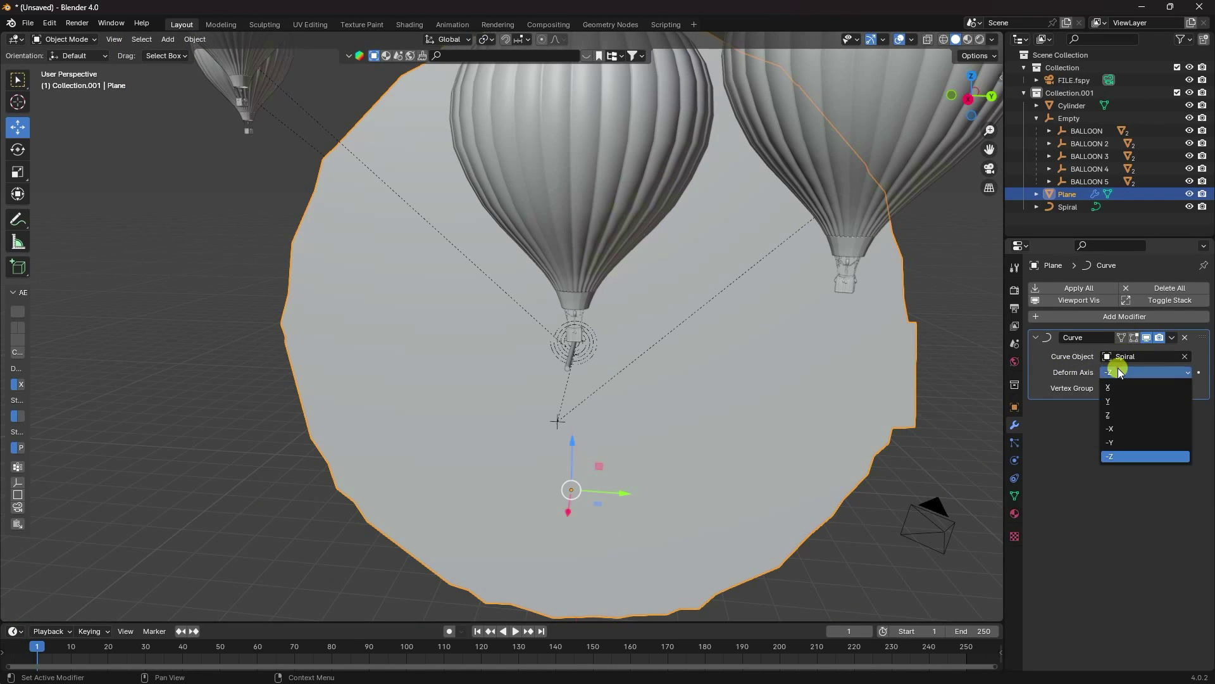
{"action": "left_click", "coordinate": [1116, 441]}
{"action": "middle_click_drag", "start_coordinate": [667, 352], "coordinate": [564, 401]}
{"action": "scroll", "coordinate": [416, 327], "scroll_direction": "up", "scroll_amount": 3}
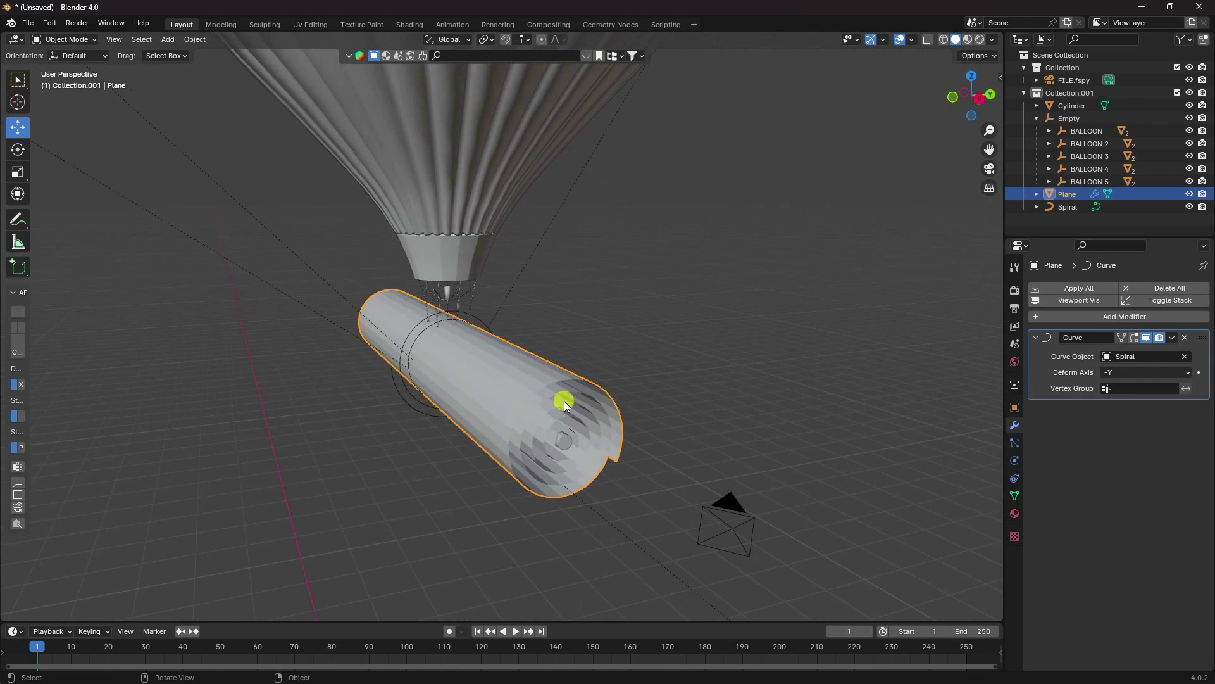
Step: Apply Shade Smooth to the rolled banner plane and inspect the roll
{"action": "right_click", "coordinate": [560, 379]}
{"action": "left_click", "coordinate": [555, 377]}
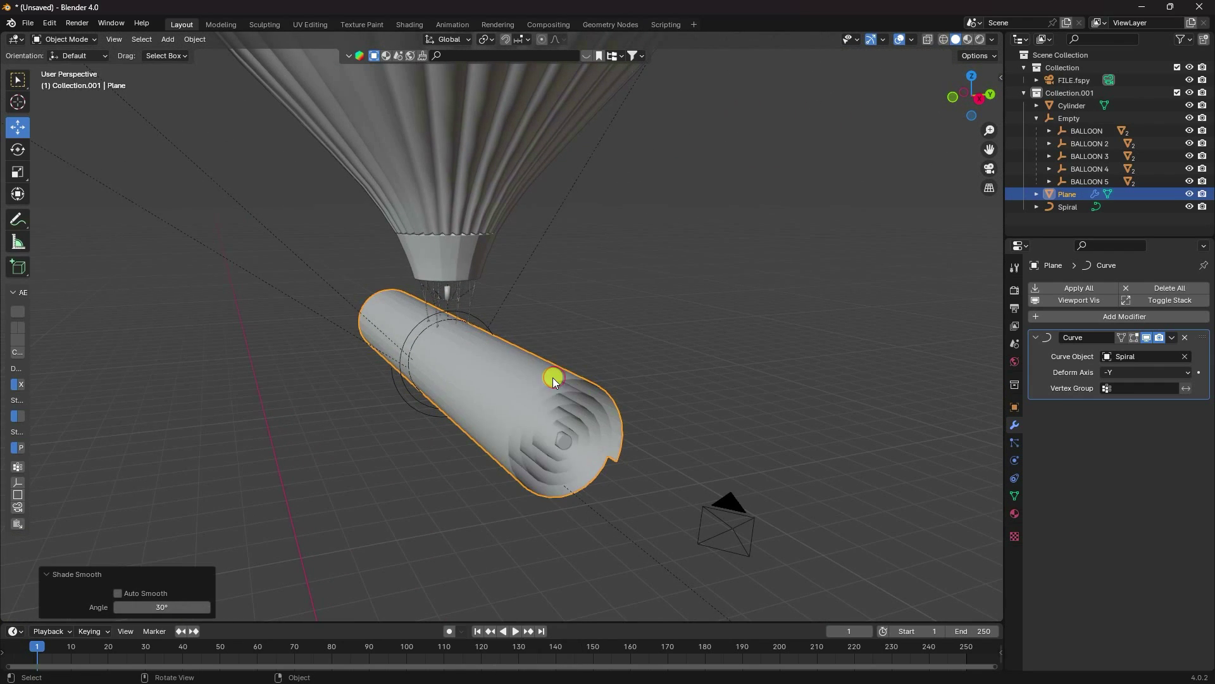
{"action": "scroll", "coordinate": [579, 397], "scroll_direction": "up", "scroll_amount": 1}
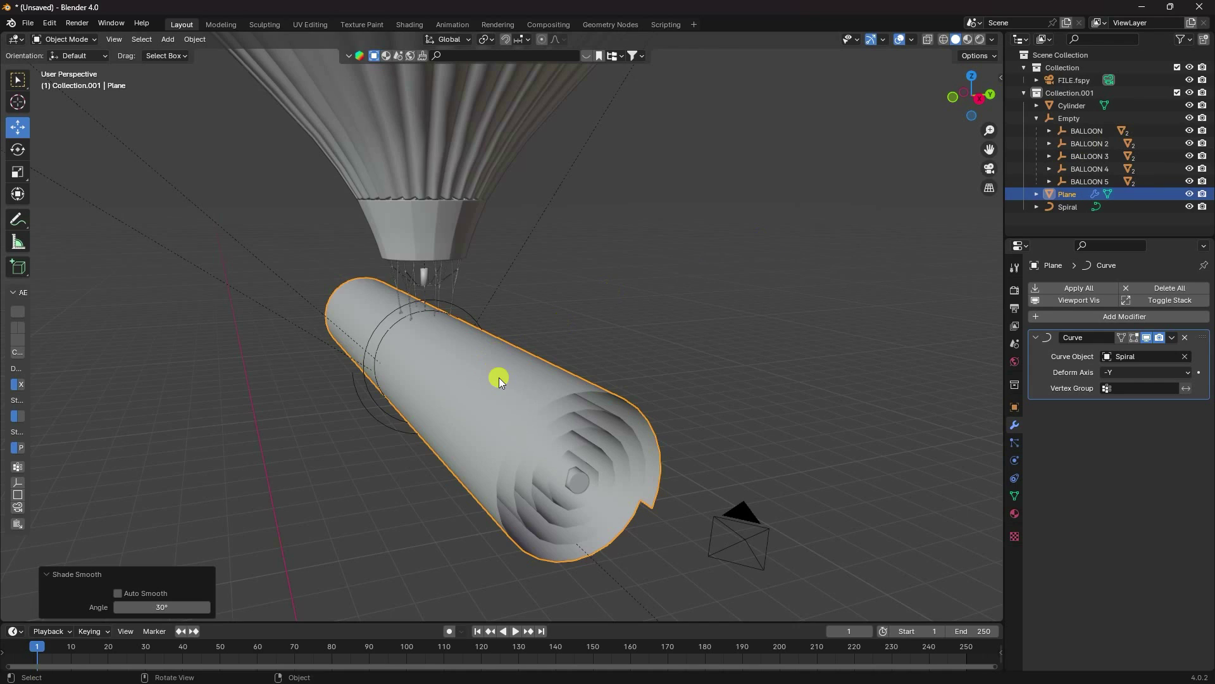
{"action": "middle_click_drag", "start_coordinate": [499, 377], "coordinate": [823, 434]}
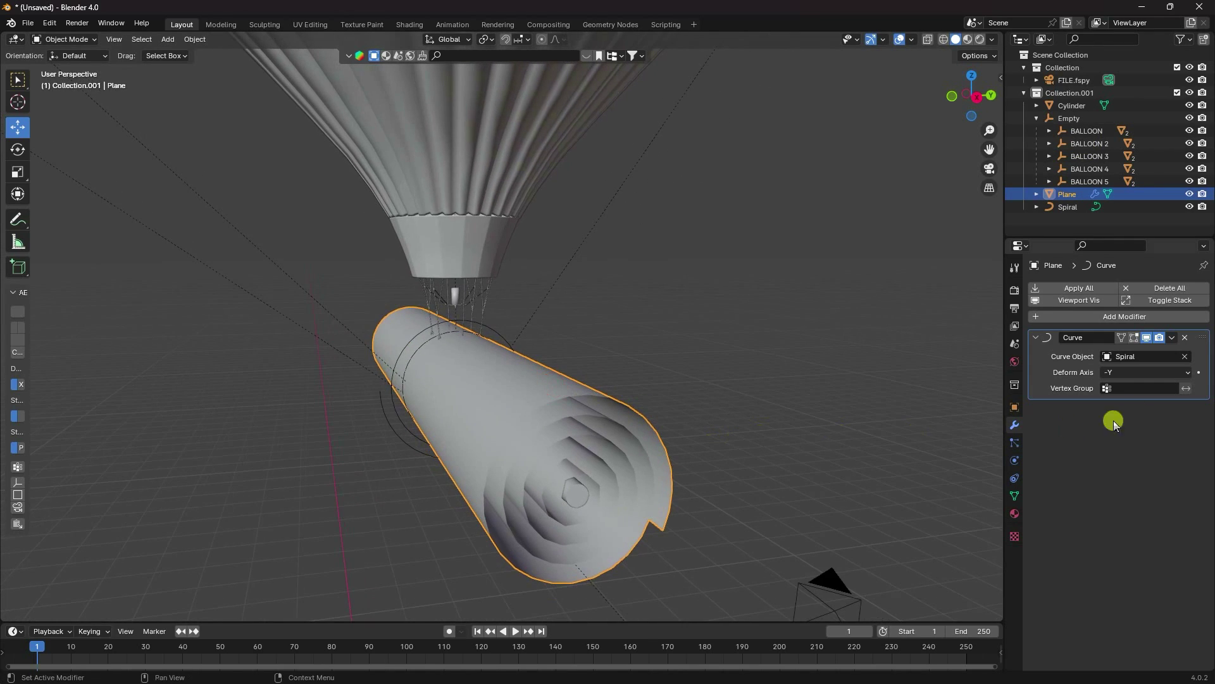
Step: Lower the banner plane's Z location to about 2.285 m so it slides along the spiral
{"action": "left_click", "coordinate": [1016, 405]}
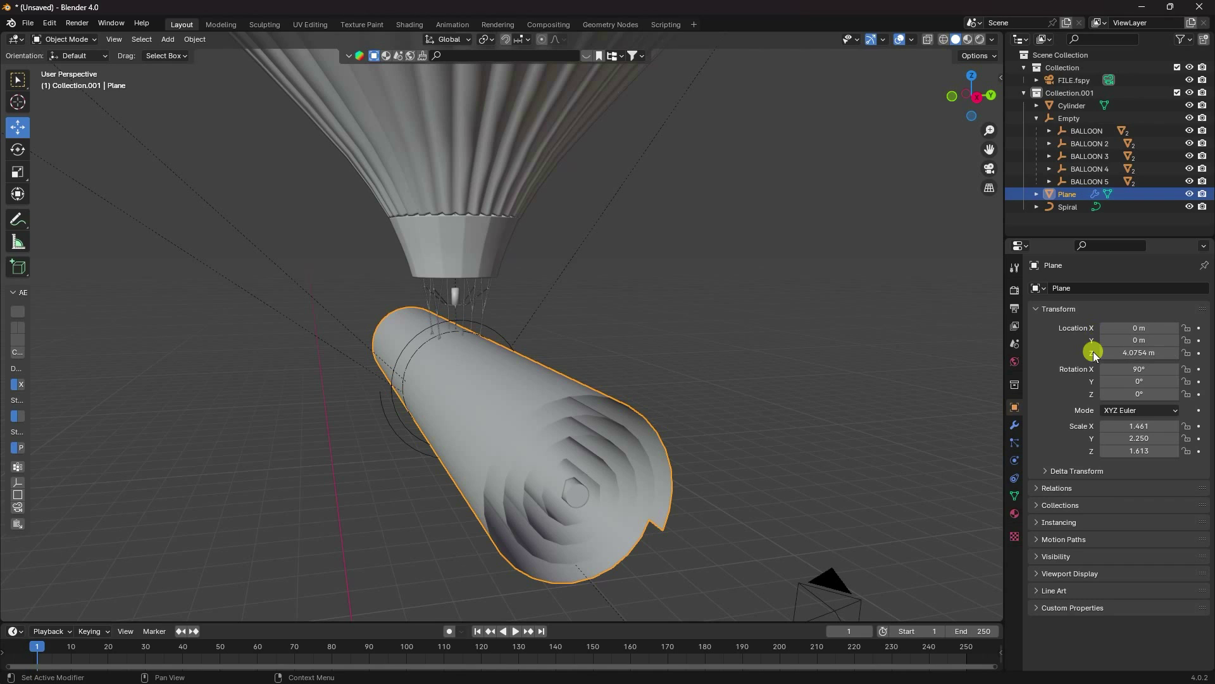
{"action": "left_click_drag", "start_coordinate": [1126, 353], "coordinate": [1020, 378]}
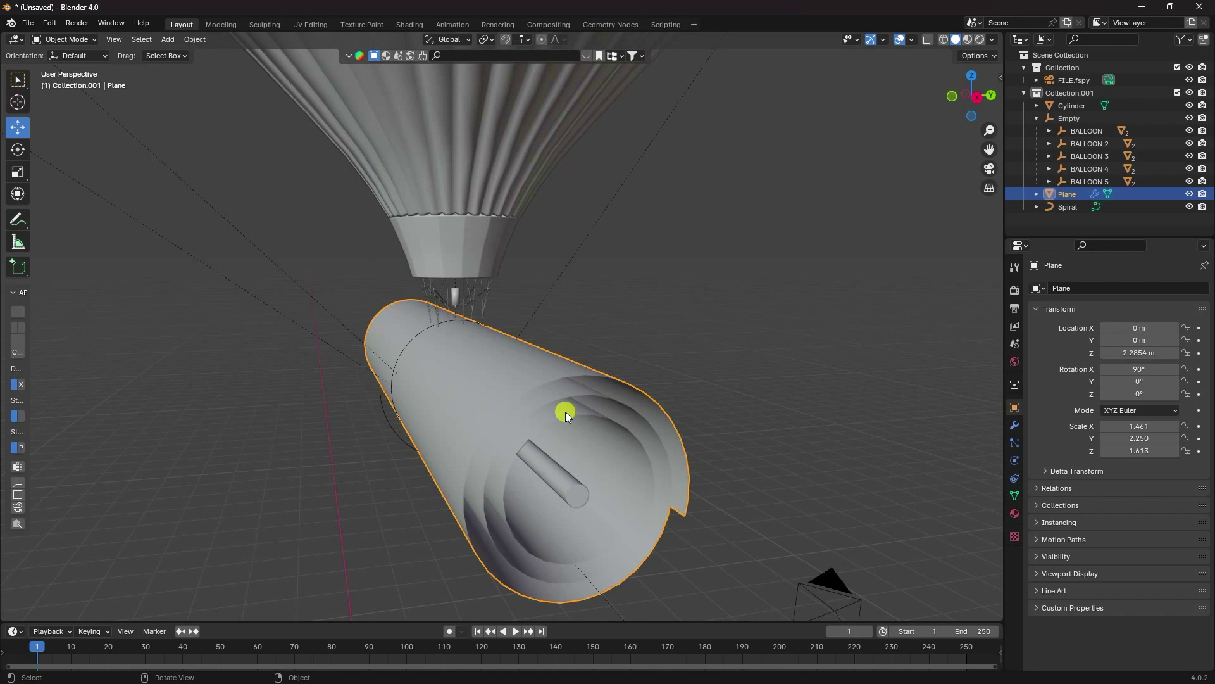
{"action": "middle_click_drag", "start_coordinate": [556, 405], "coordinate": [529, 397]}
{"action": "scroll", "coordinate": [443, 431], "scroll_direction": "up", "scroll_amount": 3}
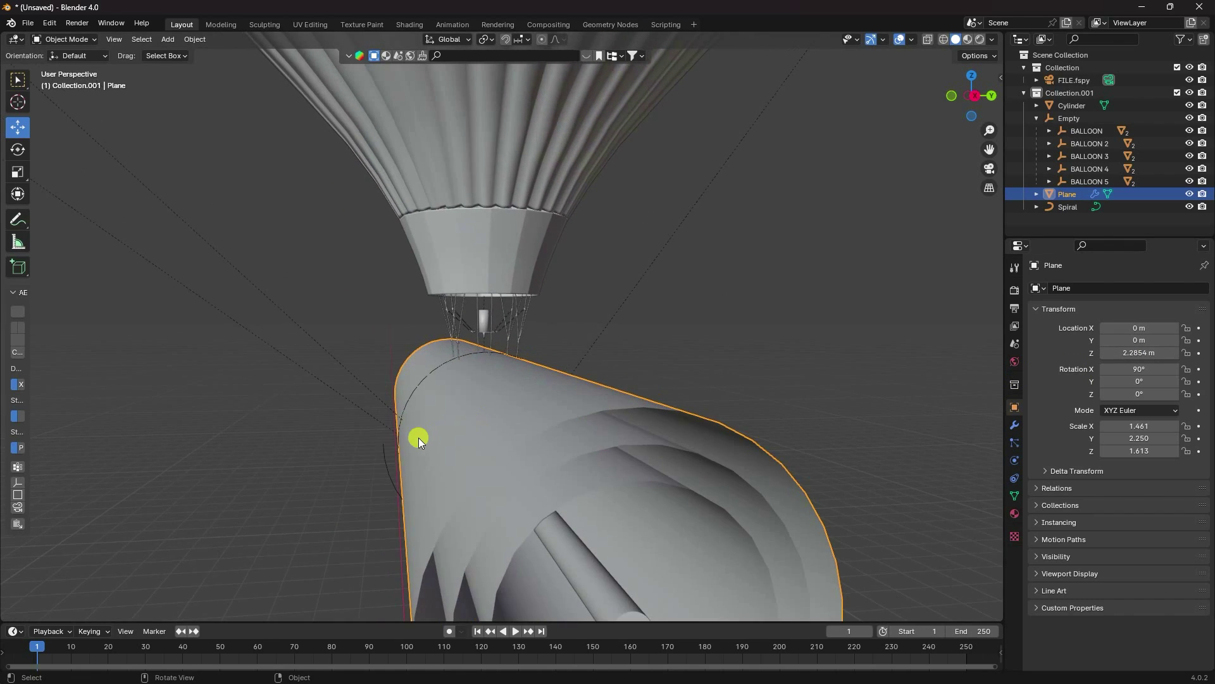
Step: Edit the Spiral curve and pull its outermost end point outward along the Y axis, away from the coil
{"action": "middle_click_drag", "start_coordinate": [419, 438], "coordinate": [474, 428]}
{"action": "left_click", "coordinate": [467, 452]}
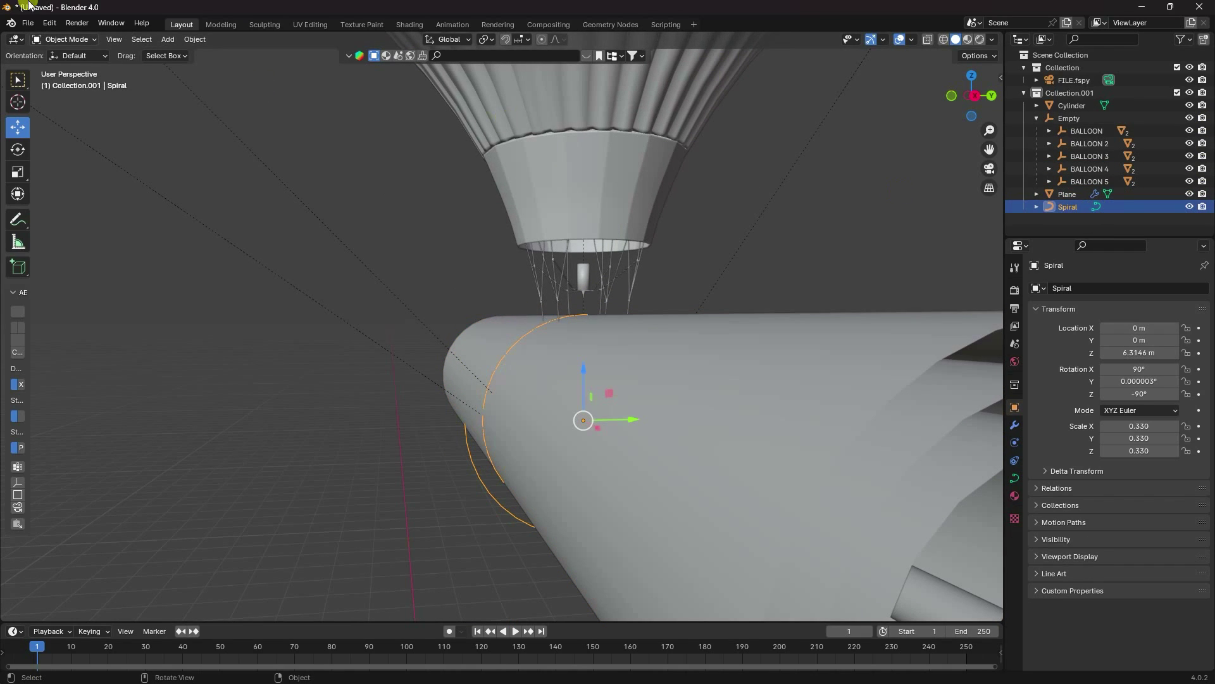
{"action": "left_click", "coordinate": [70, 39]}
{"action": "left_click", "coordinate": [69, 68]}
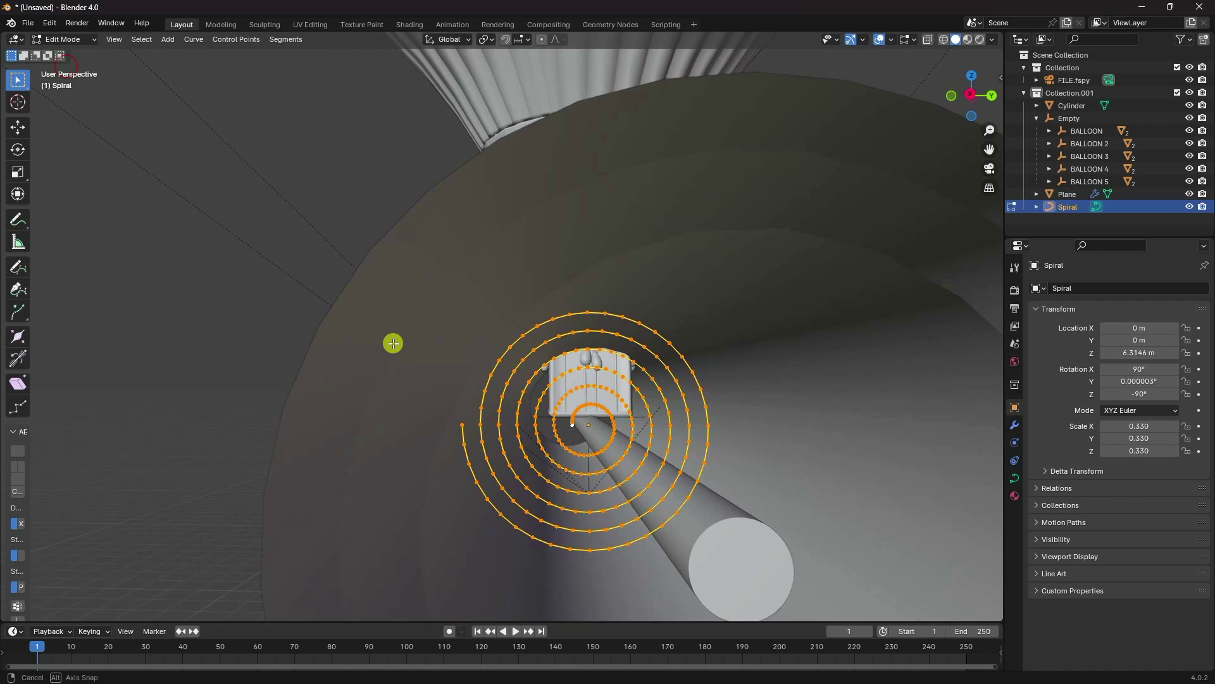
{"action": "scroll", "coordinate": [478, 394], "scroll_direction": "up", "scroll_amount": 4}
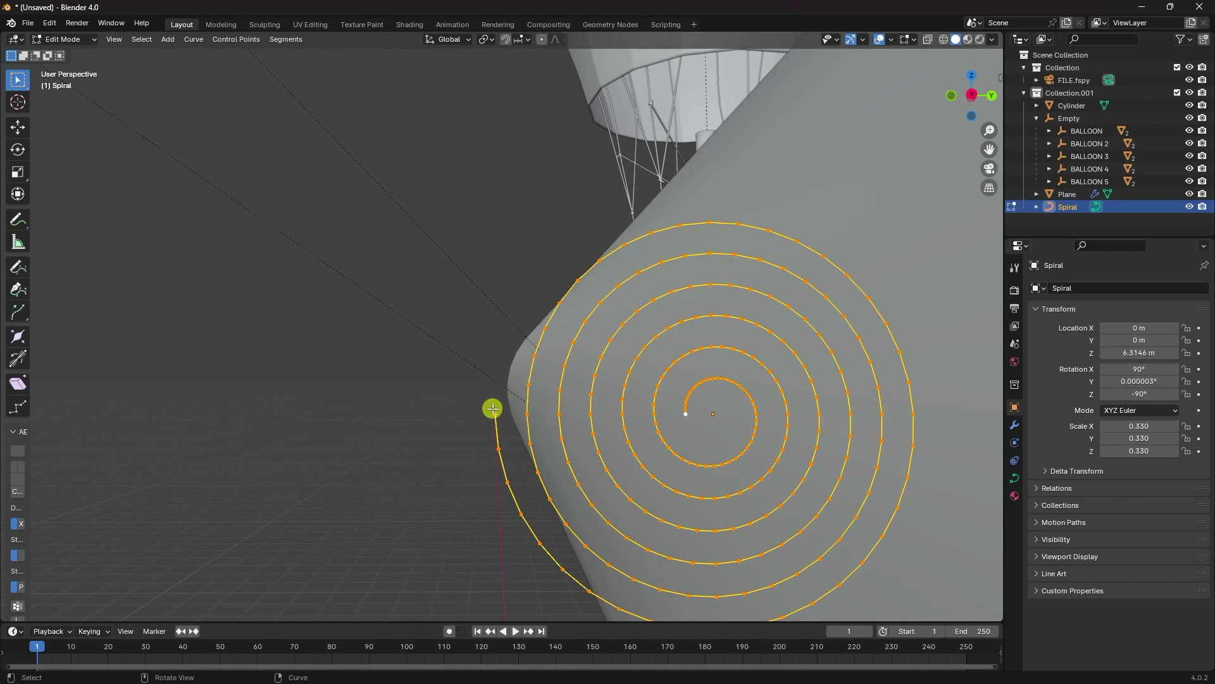
{"action": "left_click", "coordinate": [493, 409]}
{"action": "left_click", "coordinate": [21, 121]}
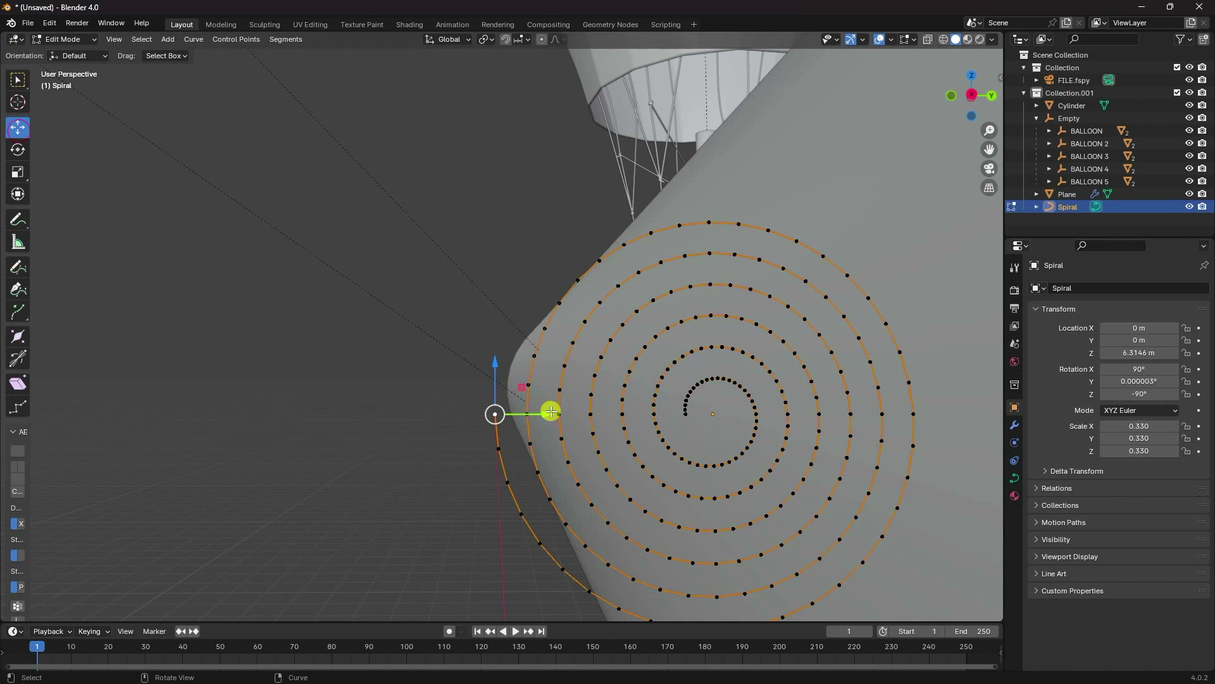
{"action": "left_click_drag", "start_coordinate": [551, 412], "coordinate": [502, 384]}
Step: Move the Spiral's second-outermost point about 0.025 m up in Z and 0.01 m outward in Y, and return to Object Mode
{"action": "left_click", "coordinate": [499, 447]}
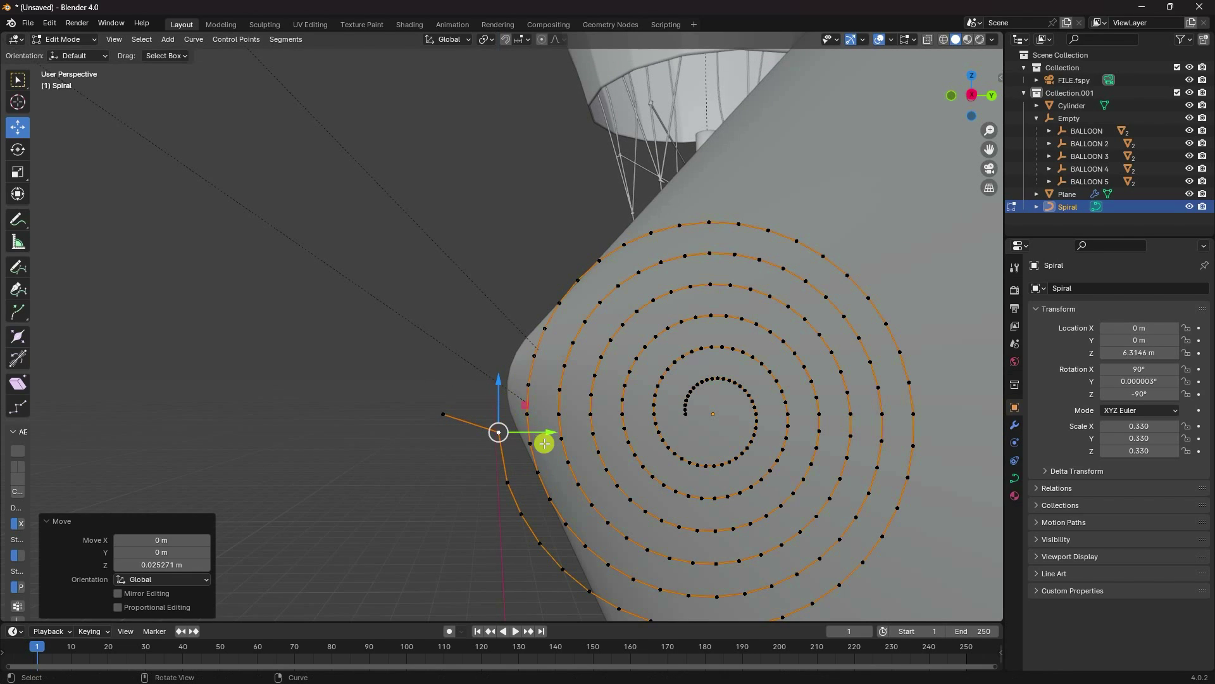
{"action": "left_click_drag", "start_coordinate": [543, 438], "coordinate": [530, 430]}
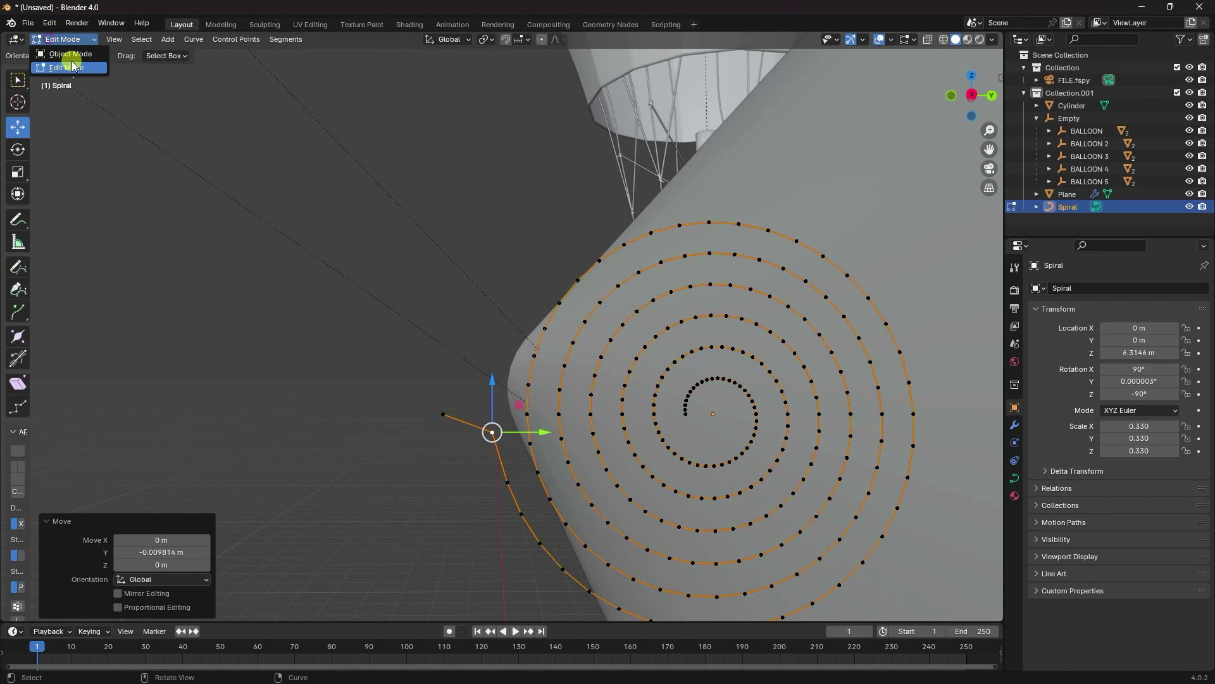
{"action": "left_click", "coordinate": [70, 54]}
Step: Lower the banner plane's Z location to about 1.285 m so its free edge slides out along the Spiral's extended end
{"action": "middle_click_drag", "start_coordinate": [346, 326], "coordinate": [629, 431]}
{"action": "left_click", "coordinate": [730, 295]}
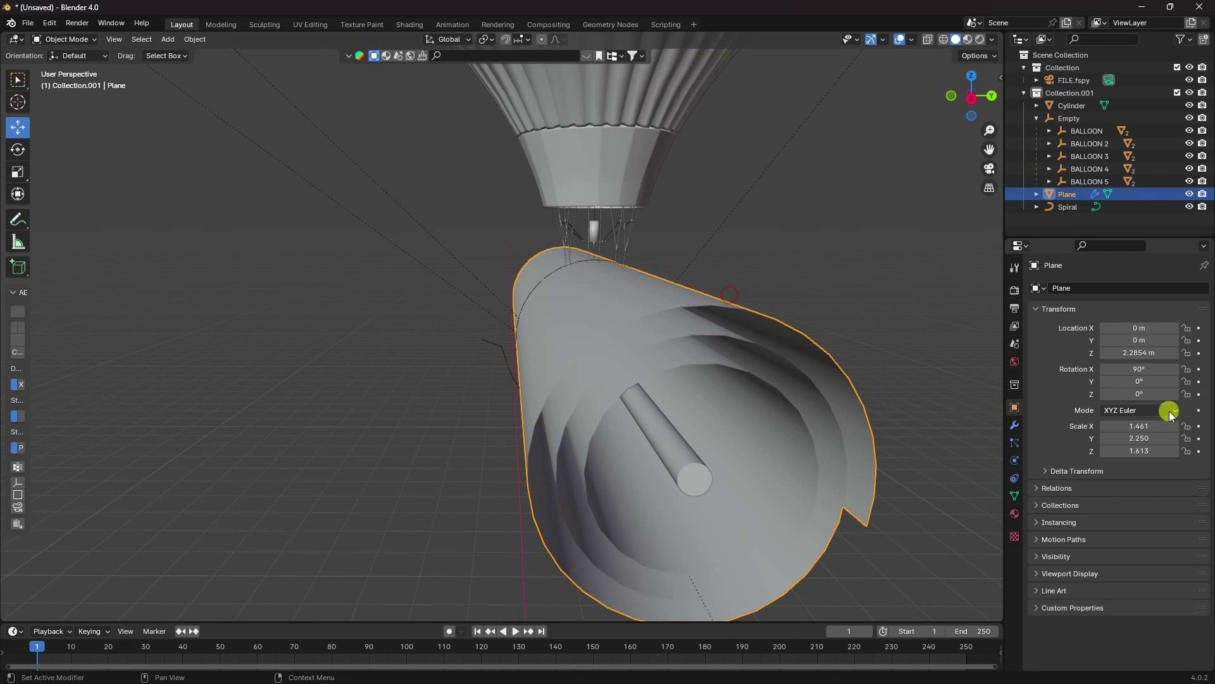
{"action": "left_click_drag", "start_coordinate": [1140, 353], "coordinate": [1066, 415]}
{"action": "middle_click_drag", "start_coordinate": [800, 382], "coordinate": [806, 374]}
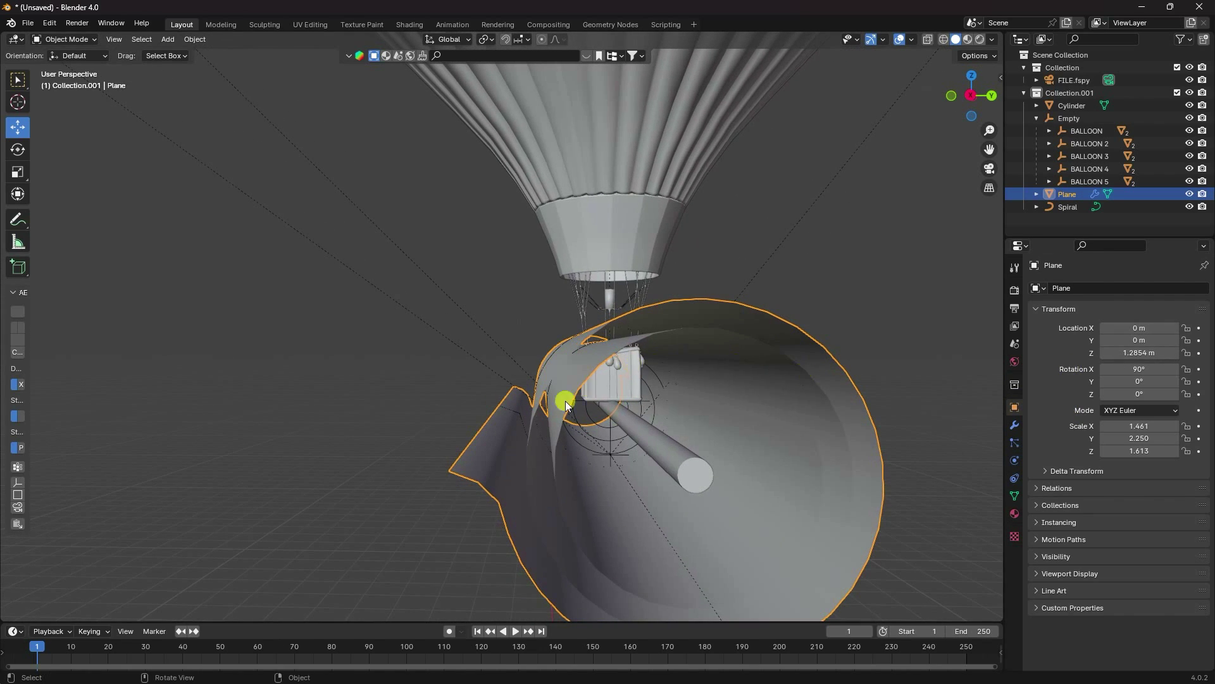
{"action": "middle_click_drag", "start_coordinate": [565, 401], "coordinate": [397, 382]}
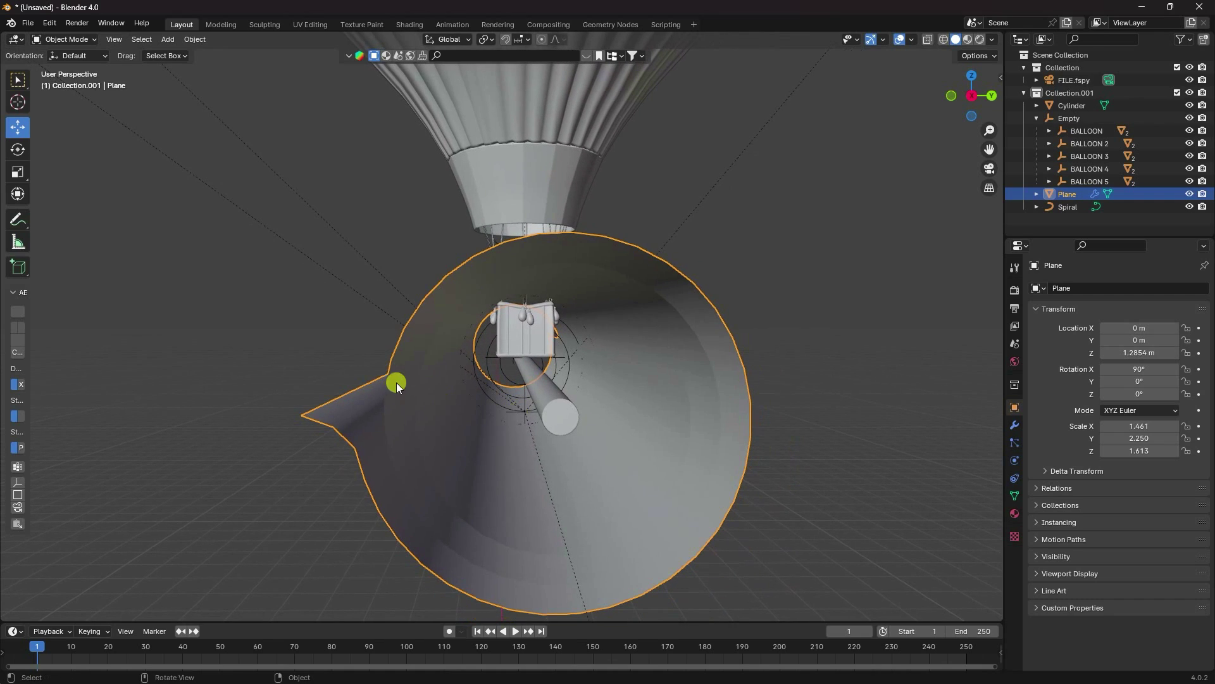
{"action": "middle_click_drag", "start_coordinate": [464, 397], "coordinate": [567, 429]}
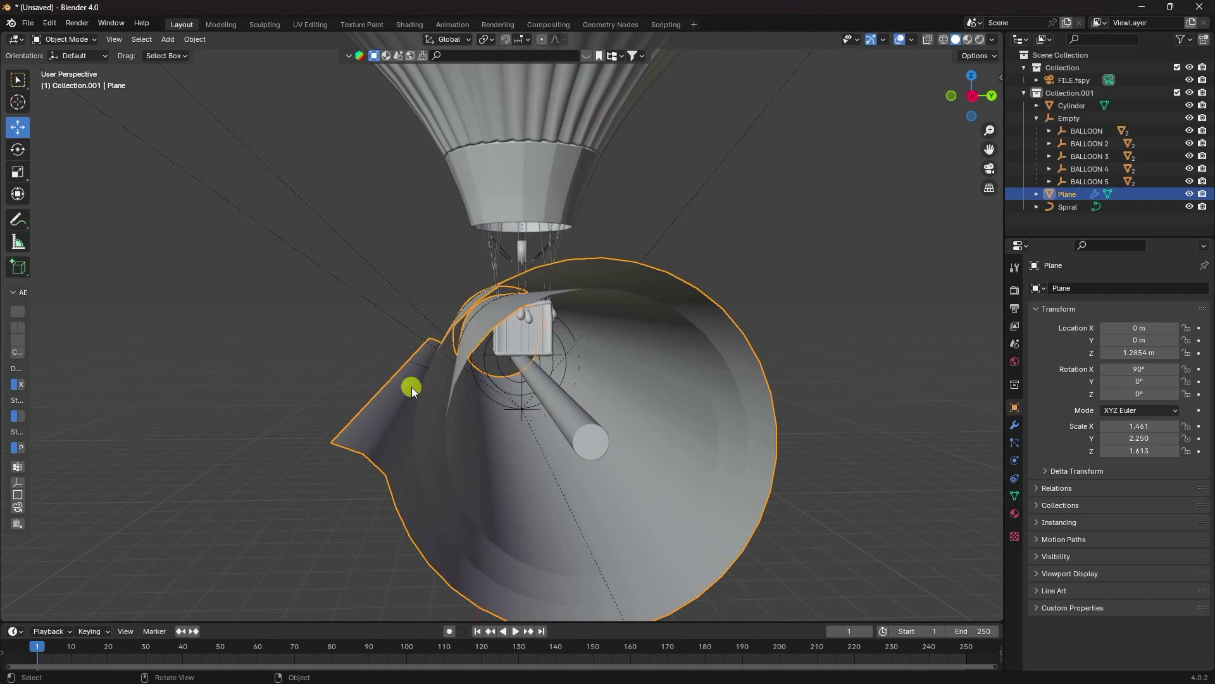
Step: Move the banner plane and Spiral together about 0.4 m along Y and 0.012 m up in Z, placing the roll beside the cylinder
{"action": "left_click", "coordinate": [385, 351], "text": "shift"}
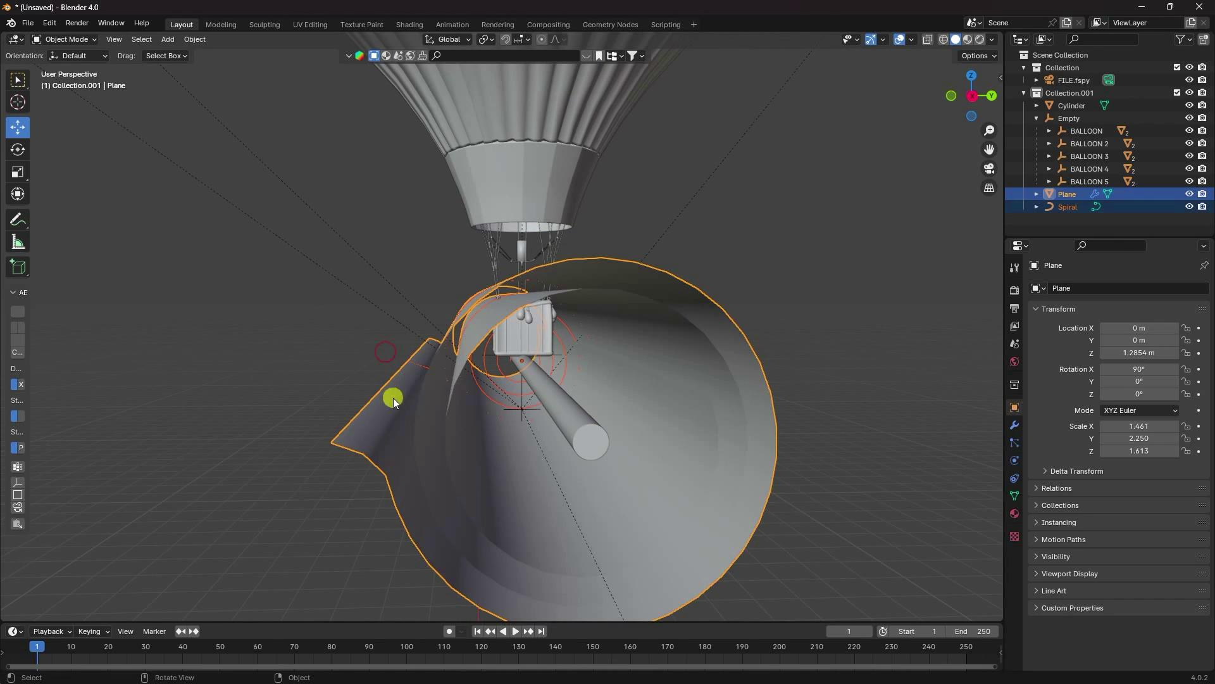
{"action": "left_click", "coordinate": [17, 126]}
{"action": "scroll", "coordinate": [566, 299], "scroll_direction": "down", "scroll_amount": 3}
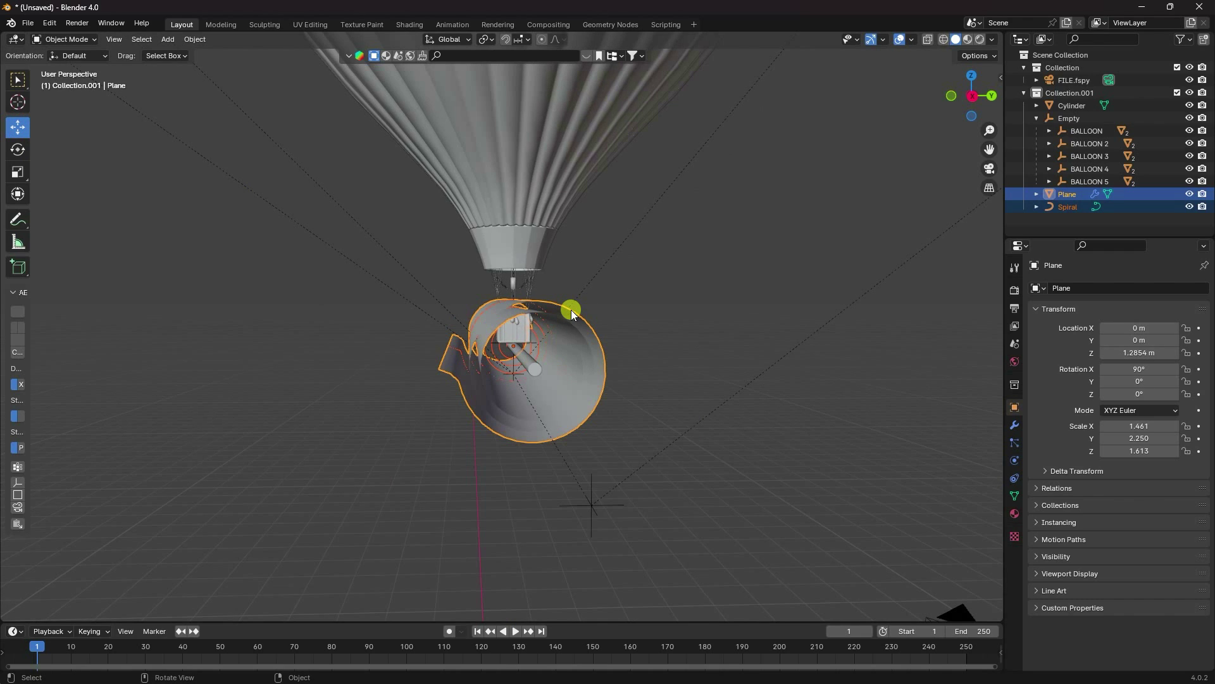
{"action": "key", "text": "KP_1"}
{"action": "key", "text": "KP_3"}
{"action": "scroll", "coordinate": [571, 309], "scroll_direction": "down", "scroll_amount": 5}
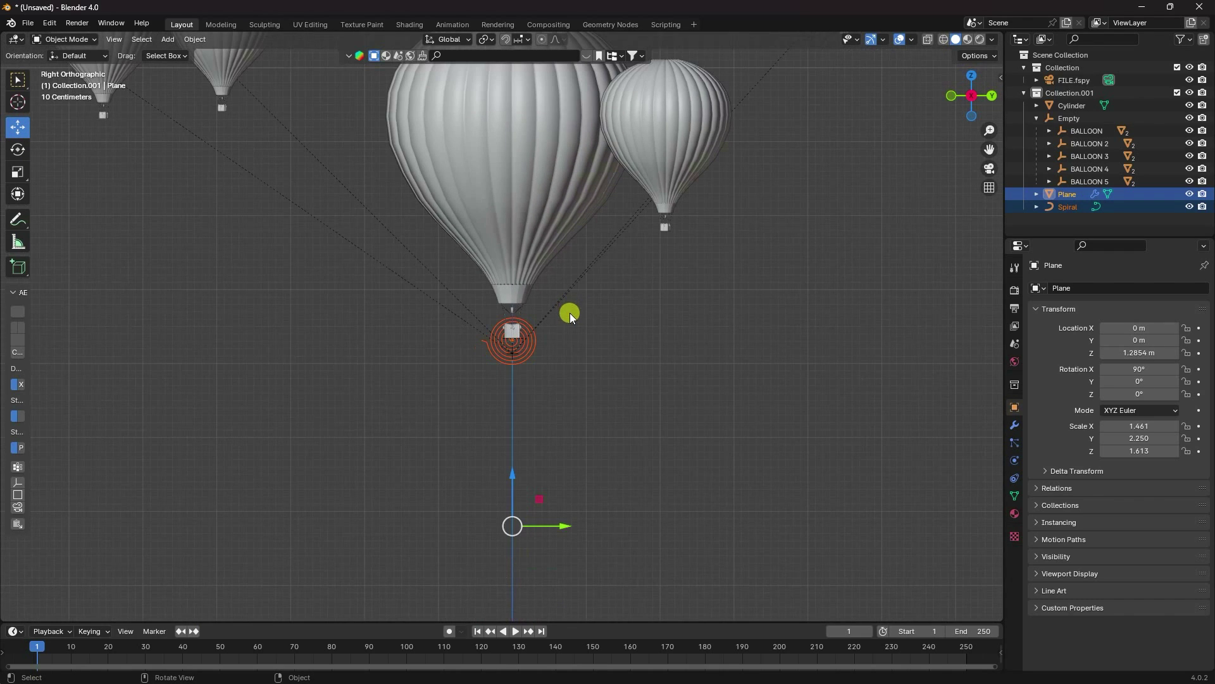
{"action": "scroll", "coordinate": [538, 549], "scroll_direction": "up", "scroll_amount": 4}
{"action": "middle_click_drag", "start_coordinate": [552, 552], "coordinate": [496, 430], "text": "shift"}
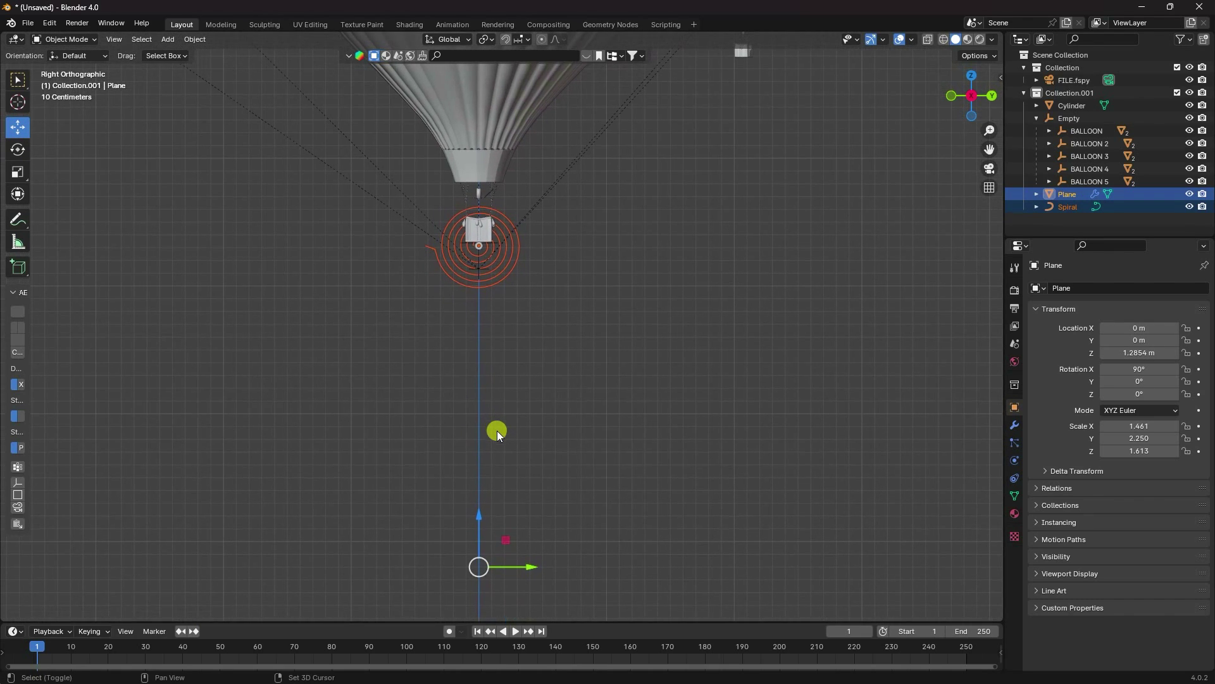
{"action": "mouse_move", "coordinate": [532, 567]}
{"action": "left_mouse_down"}
{"action": "mouse_move", "coordinate": [582, 575]}
{"action": "mouse_move", "coordinate": [534, 557]}
{"action": "left_mouse_up"}
{"action": "scroll", "coordinate": [522, 526], "scroll_direction": "up", "scroll_amount": 1}
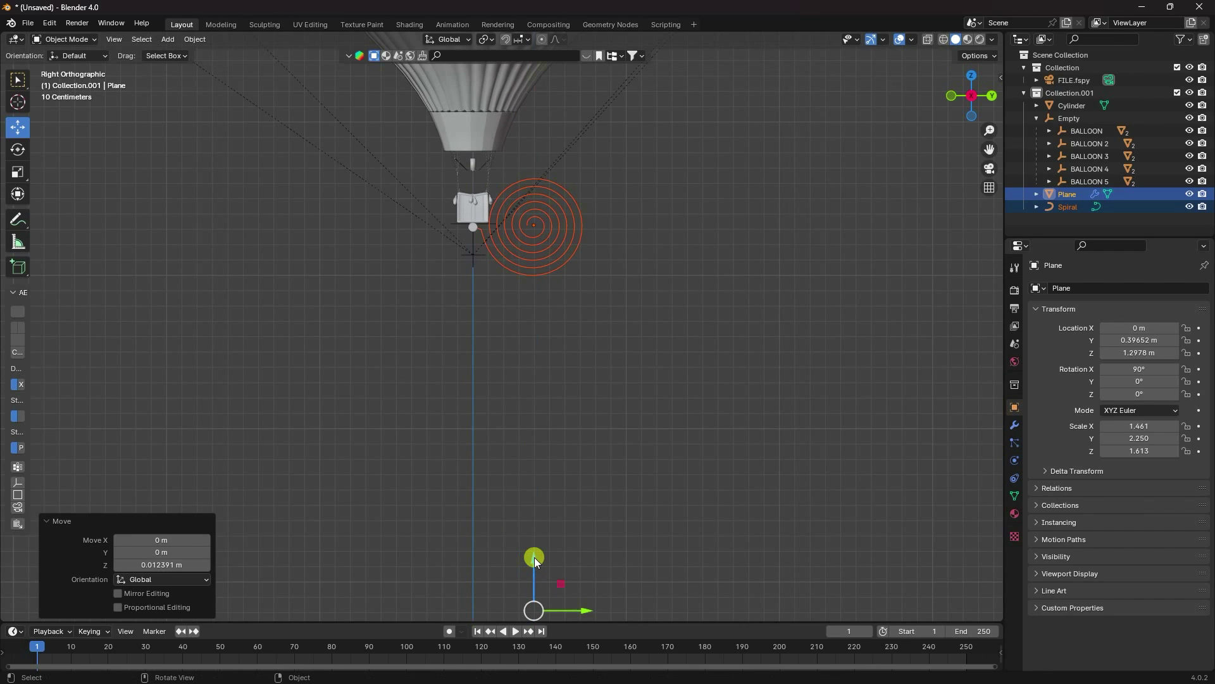
{"action": "left_click_drag", "start_coordinate": [579, 606], "coordinate": [578, 606]}
Step: Apply Shade Smooth to the cylinder rod beneath the balloon basket
{"action": "middle_click_drag", "start_coordinate": [555, 371], "coordinate": [521, 428]}
{"action": "scroll", "coordinate": [481, 400], "scroll_direction": "up", "scroll_amount": 6}
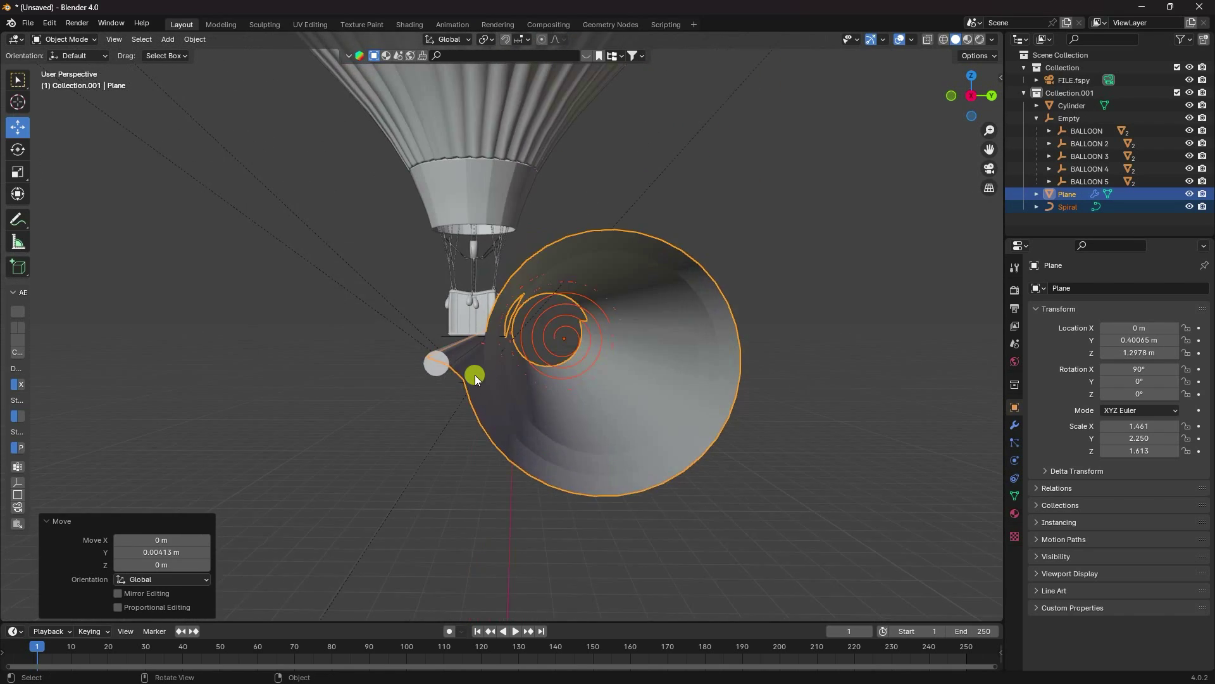
{"action": "middle_click_drag", "start_coordinate": [466, 370], "coordinate": [420, 370]}
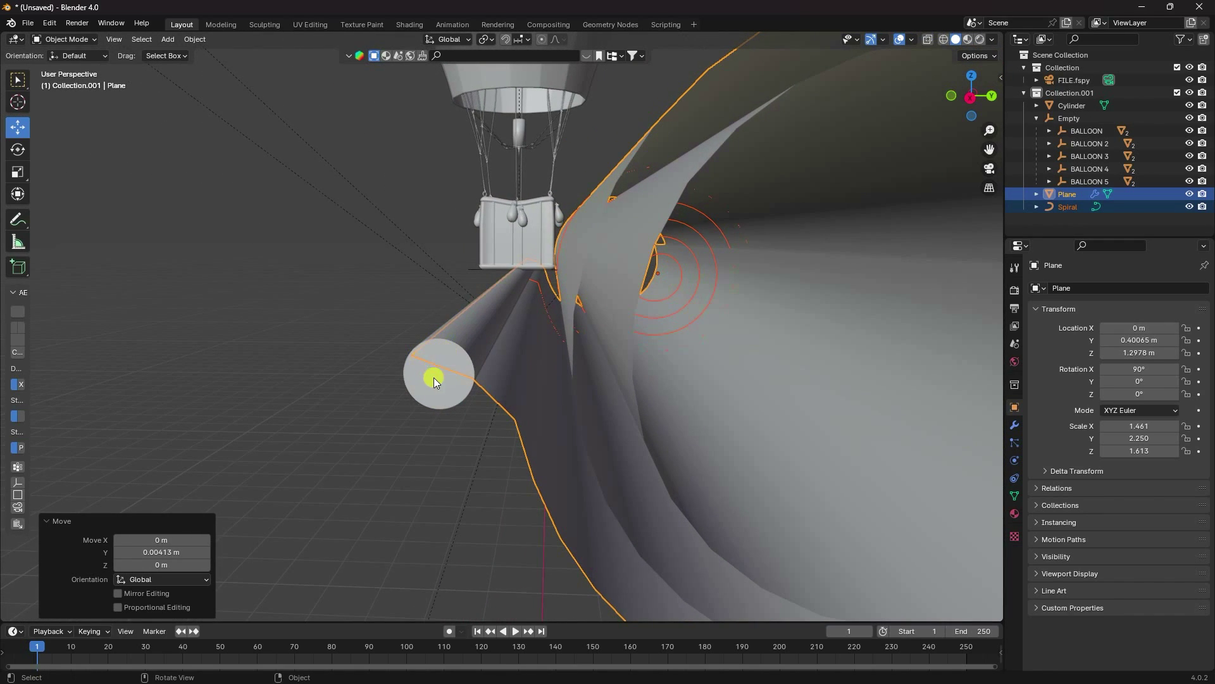
{"action": "left_click", "coordinate": [472, 345]}
{"action": "right_click", "coordinate": [472, 342]}
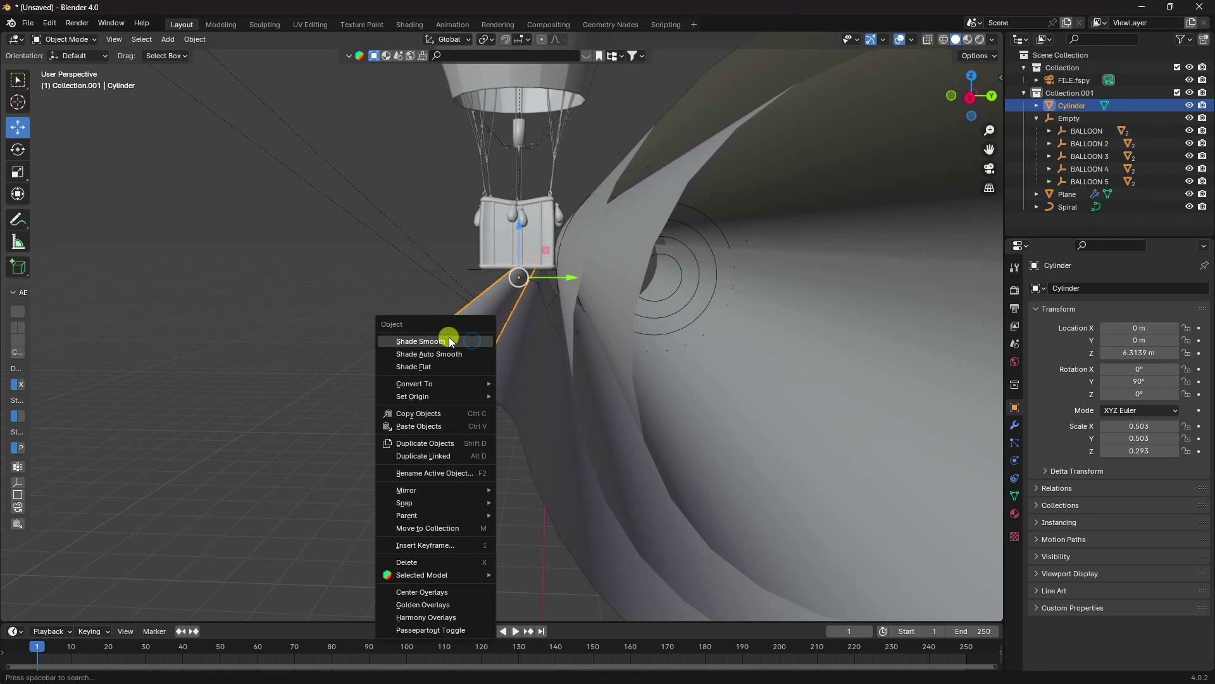
{"action": "left_click", "coordinate": [449, 337]}
{"action": "middle_click_drag", "start_coordinate": [442, 336], "coordinate": [431, 377]}
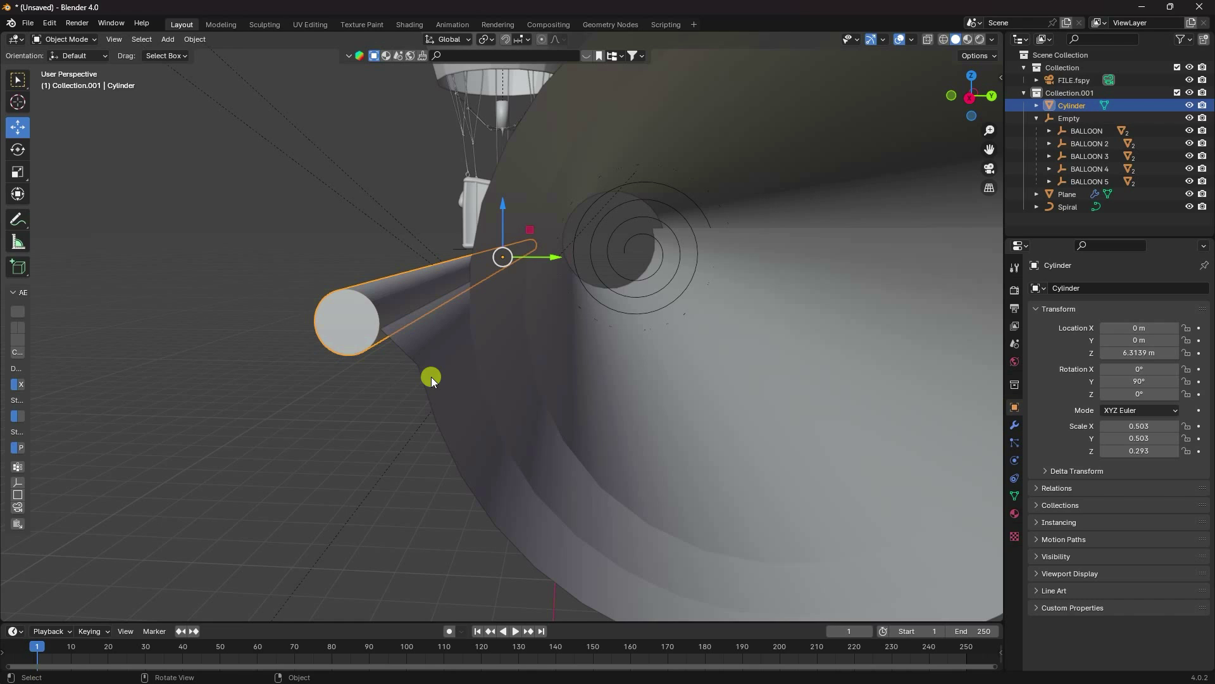
Step: Add Cloth physics to the banner plane with tension, compression and shear stiffness all set to 10
{"action": "middle_click_drag", "start_coordinate": [431, 377], "coordinate": [689, 349]}
{"action": "left_click", "coordinate": [688, 349]}
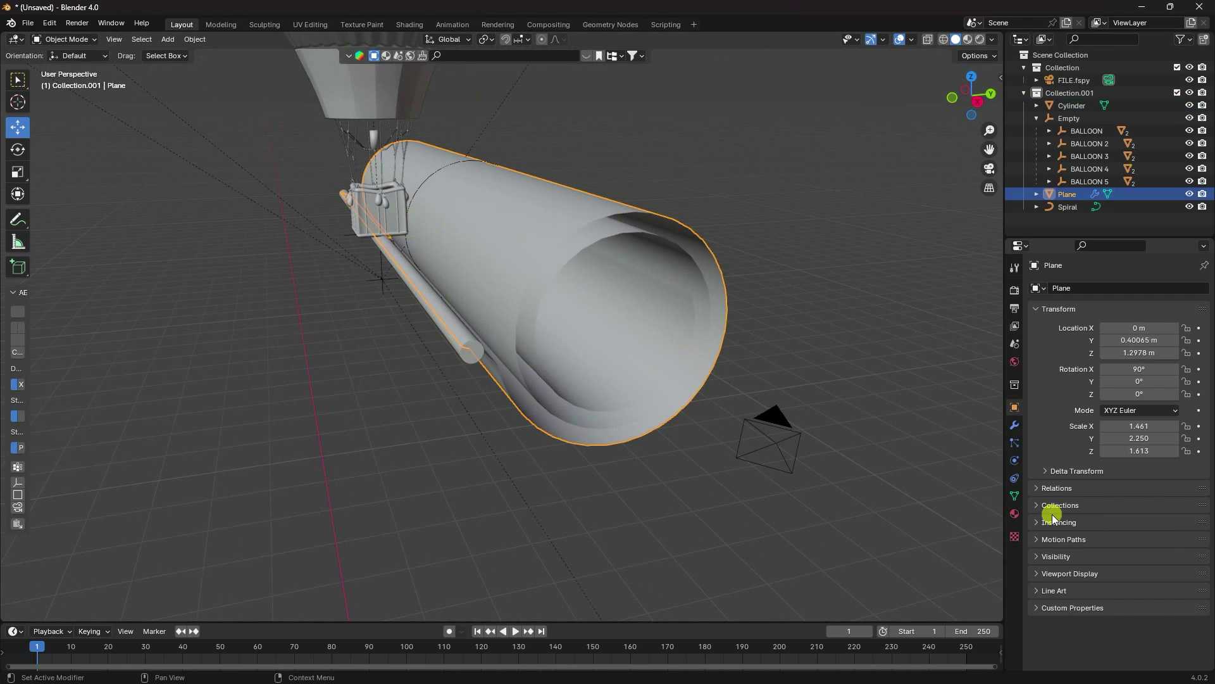
{"action": "left_click", "coordinate": [1016, 462]}
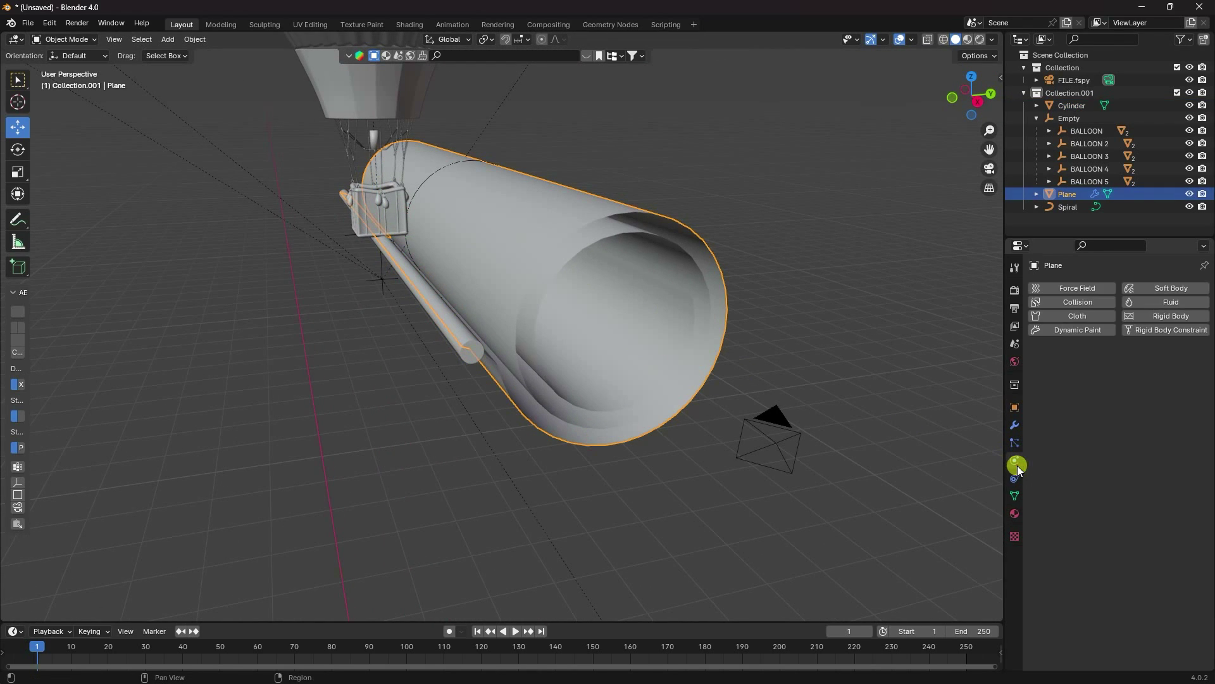
{"action": "left_click", "coordinate": [1062, 315]}
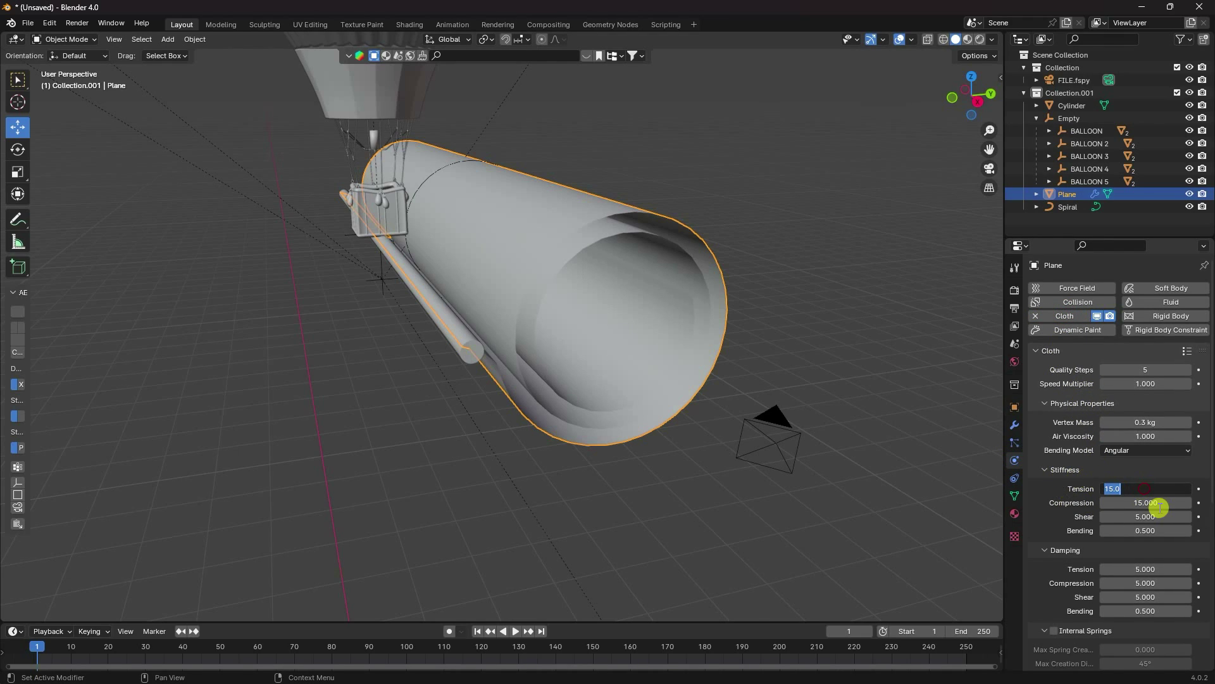
{"action": "key", "text": "Tab"}
{"action": "type", "text": "10"}
{"action": "key", "text": "Tab"}
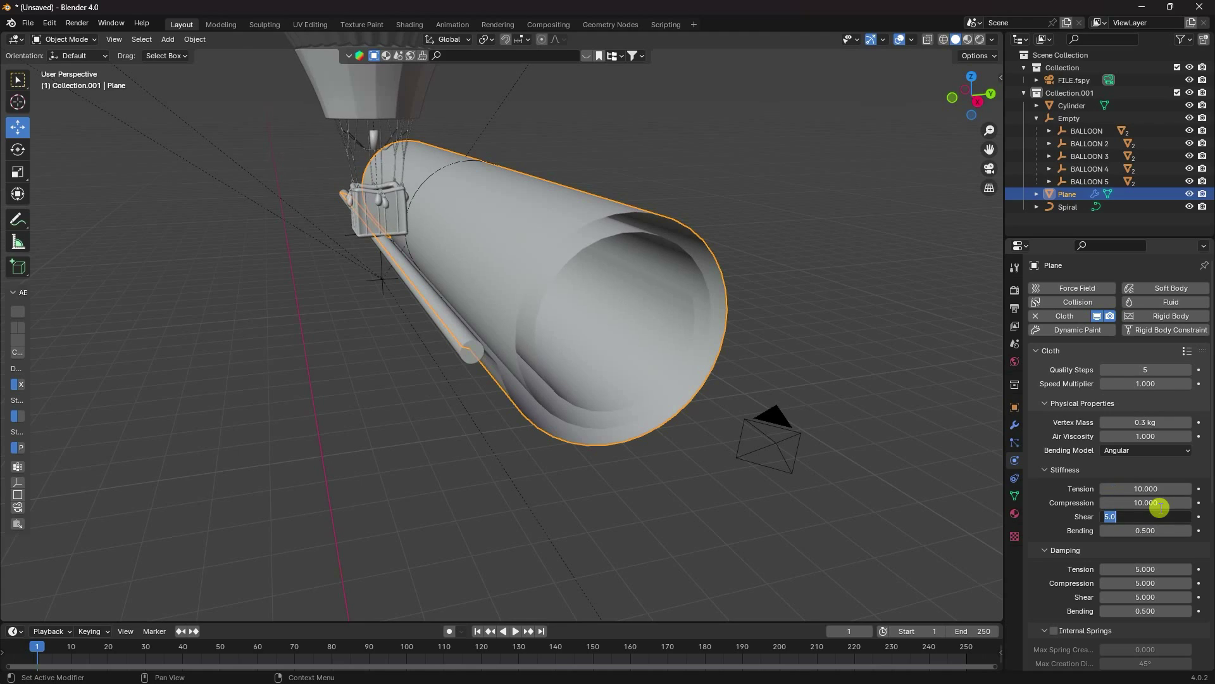
{"action": "key", "text": "Return"}
{"action": "scroll", "coordinate": [1162, 506], "scroll_direction": "down", "scroll_amount": 10}
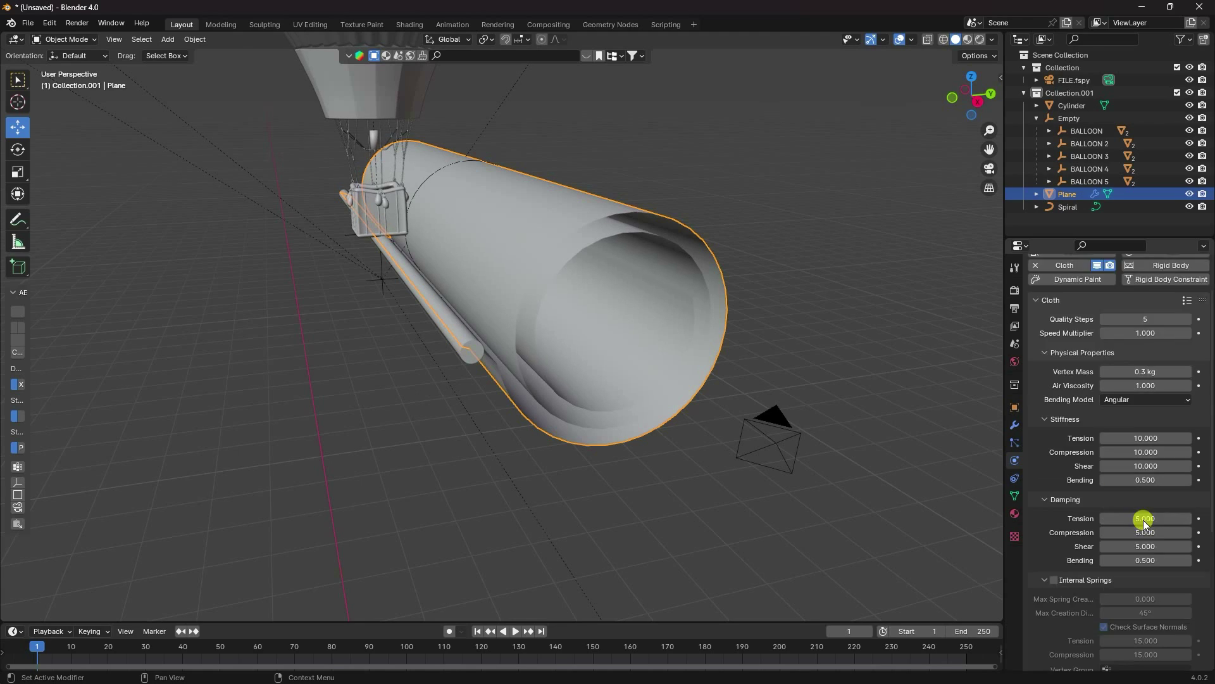
Step: Enable Self Collisions for the banner's cloth and set their friction to 0.1
{"action": "left_click", "coordinate": [1040, 601]}
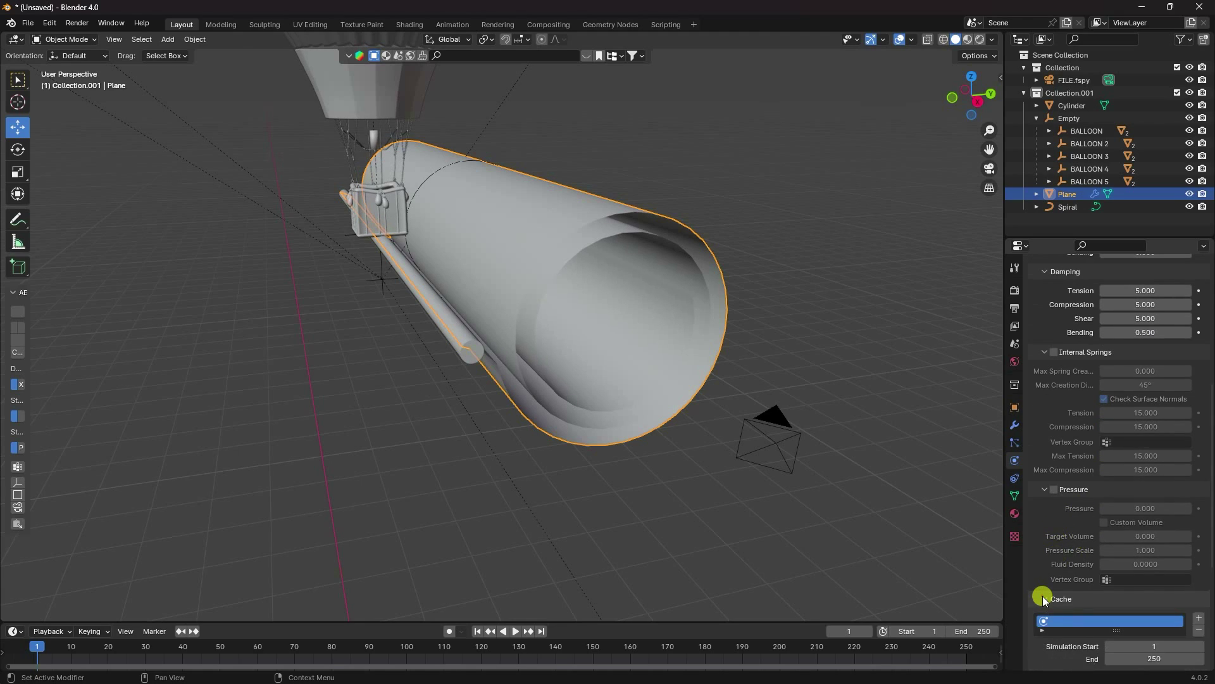
{"action": "scroll", "coordinate": [1058, 570], "scroll_direction": "down", "scroll_amount": 6}
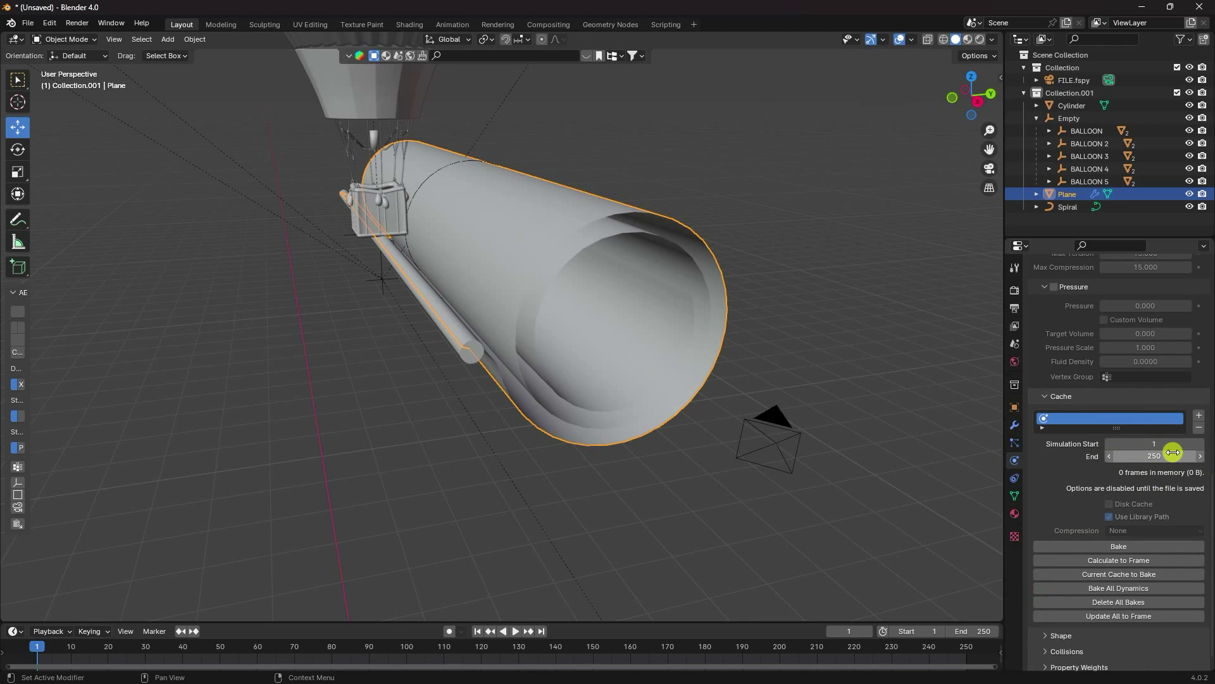
{"action": "scroll", "coordinate": [1064, 583], "scroll_direction": "down", "scroll_amount": 1}
{"action": "left_click", "coordinate": [1048, 632]}
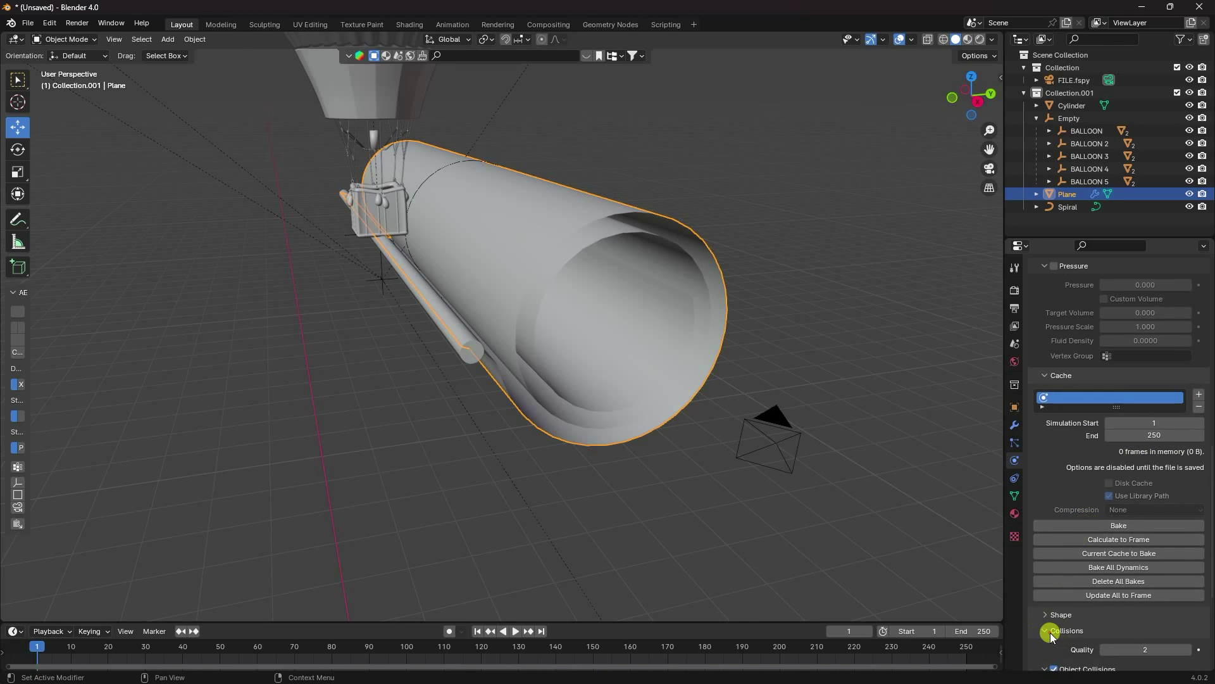
{"action": "scroll", "coordinate": [1047, 617], "scroll_direction": "down", "scroll_amount": 7}
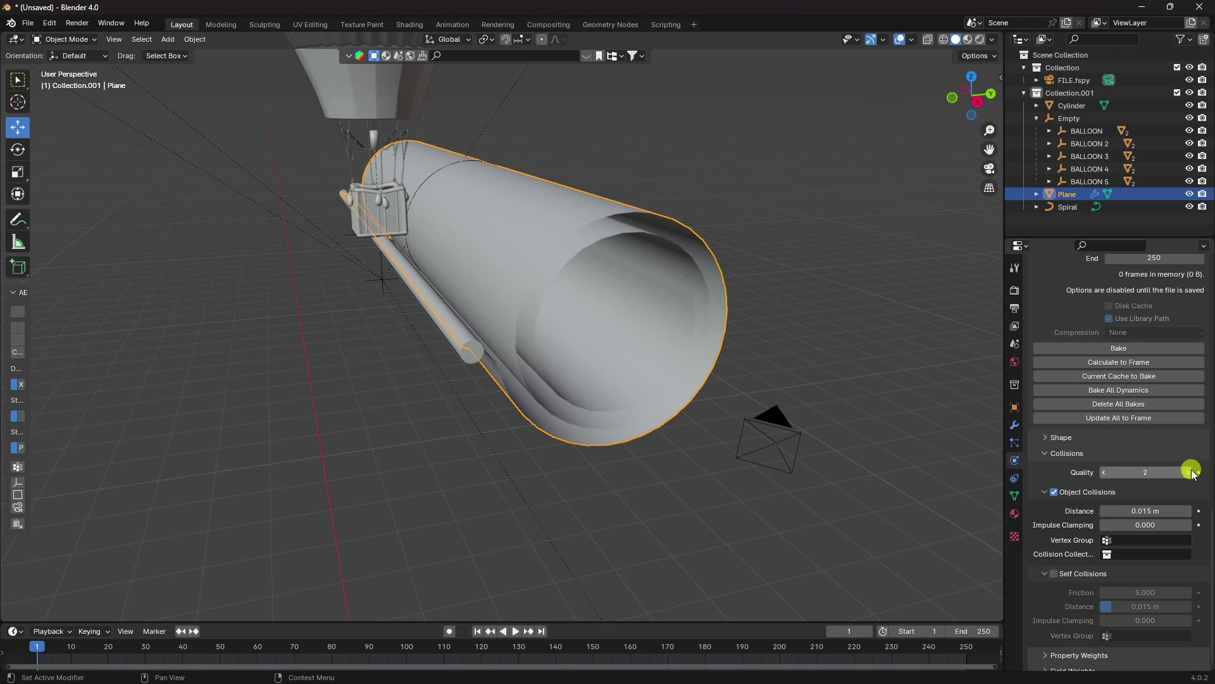
{"action": "left_click", "coordinate": [1054, 574]}
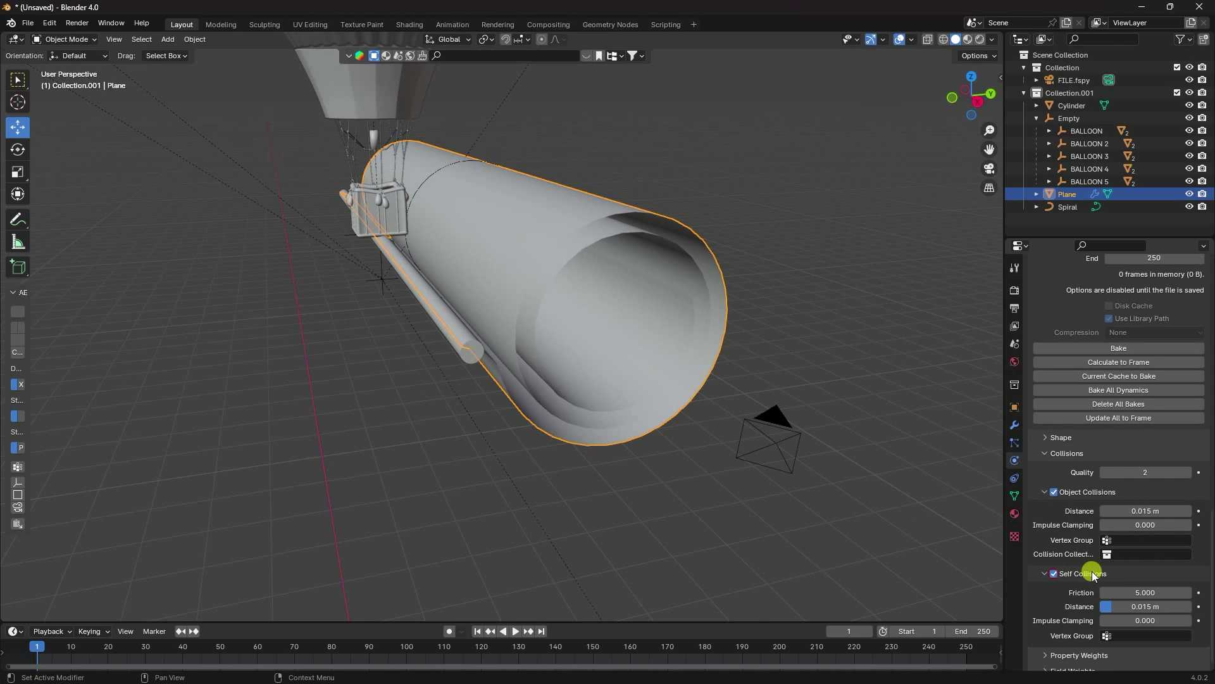
{"action": "left_click", "coordinate": [1132, 593]}
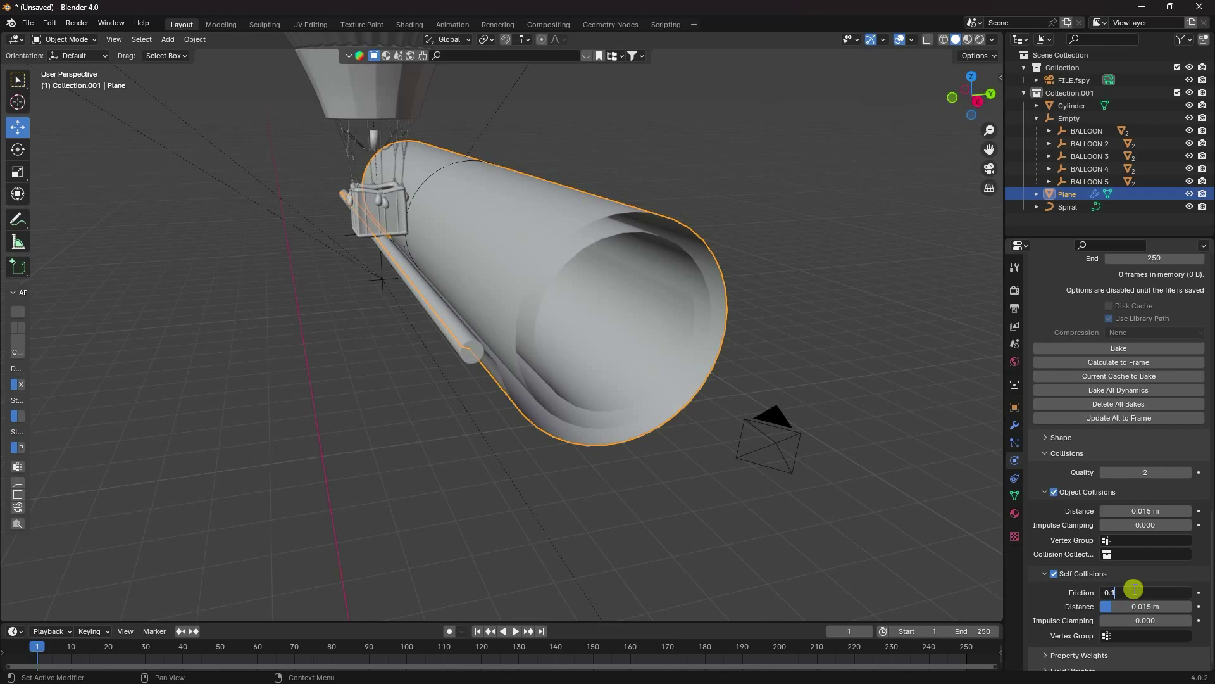
{"action": "key", "text": "Return"}
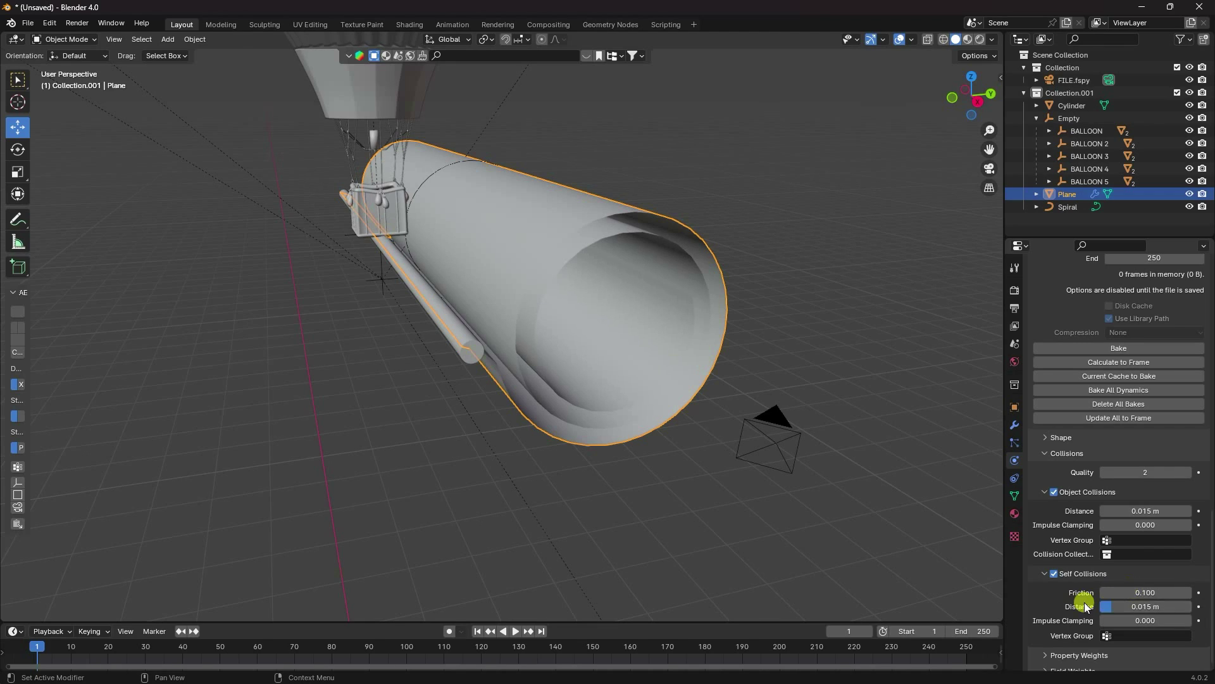
Step: Set the gravity field weight of the banner's cloth simulation to 1.5
{"action": "scroll", "coordinate": [1082, 602], "scroll_direction": "down", "scroll_amount": 1}
{"action": "left_click", "coordinate": [1042, 662]}
{"action": "scroll", "coordinate": [1053, 636], "scroll_direction": "down", "scroll_amount": 8}
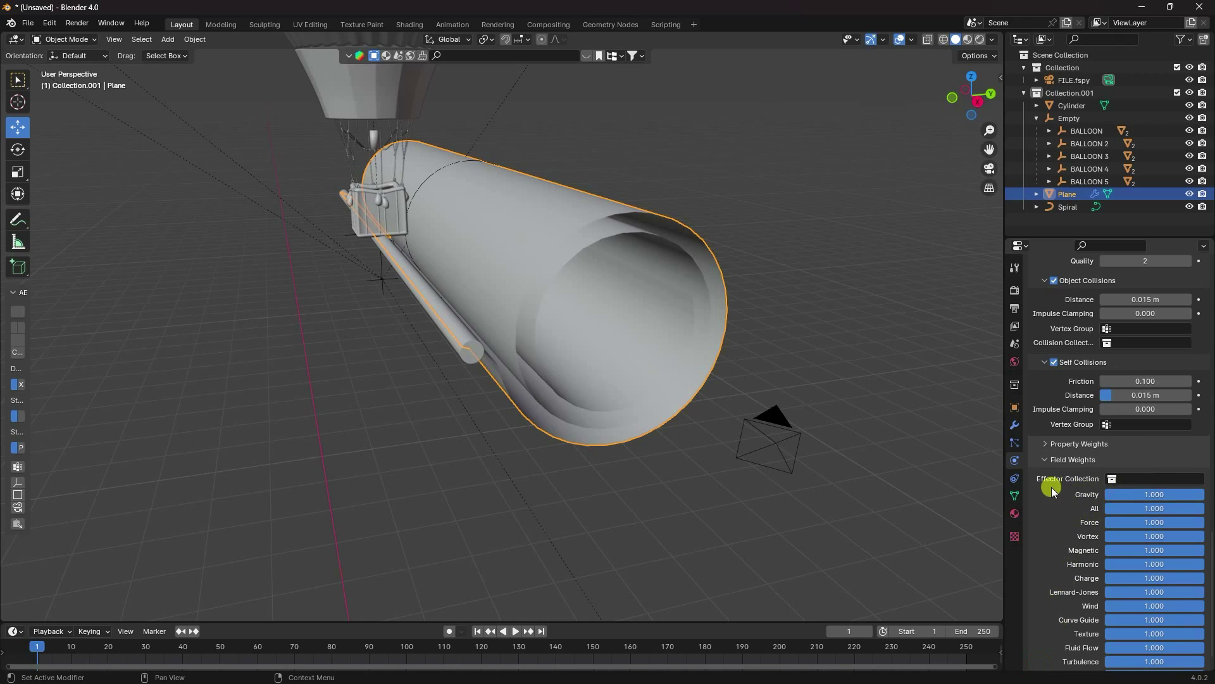
{"action": "left_click", "coordinate": [1161, 495]}
{"action": "type", "text": "1.5"}
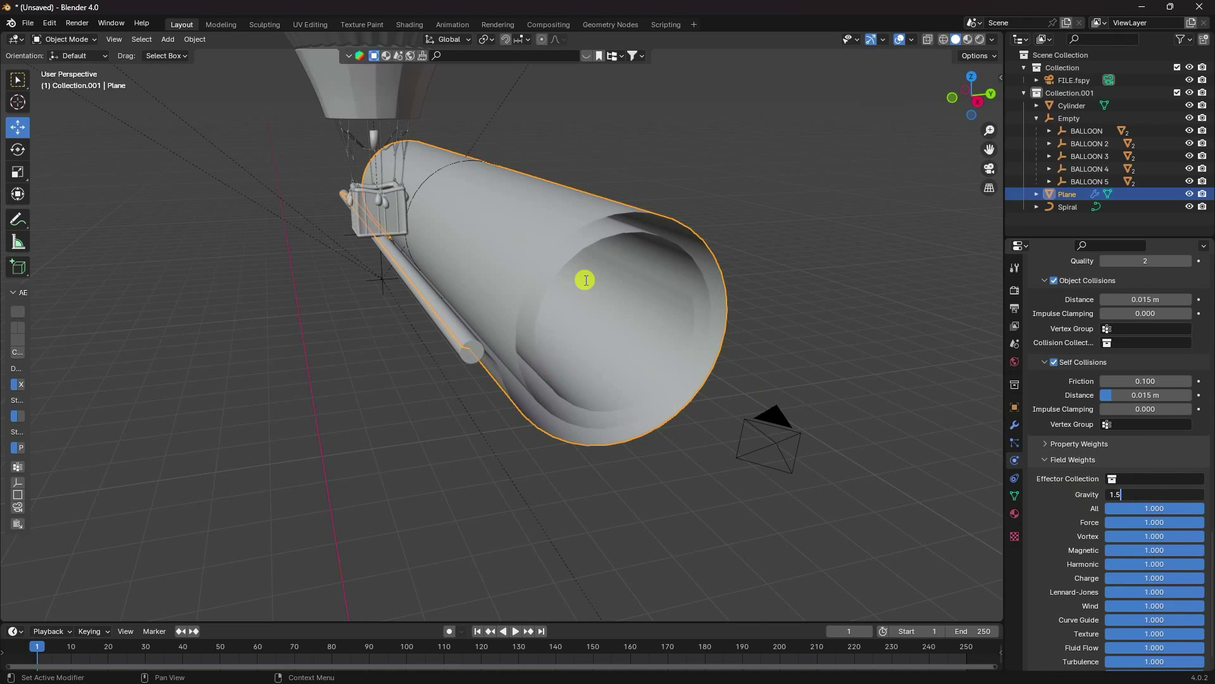
{"action": "key", "text": "Return"}
Step: Play the cloth simulation to check how the rolled banner falls relative to the cylinder, and stop playback
{"action": "middle_click_drag", "start_coordinate": [747, 405], "coordinate": [608, 507]}
{"action": "left_click", "coordinate": [512, 631]}
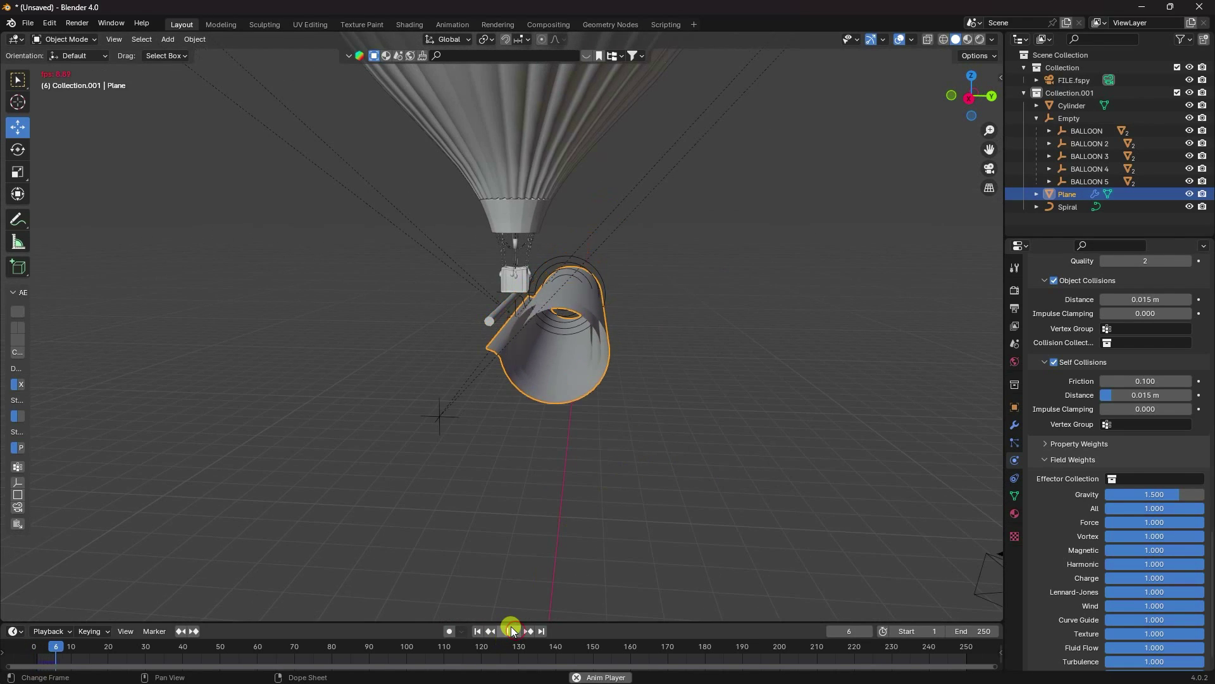
{"action": "left_click", "coordinate": [508, 624]}
{"action": "middle_click_drag", "start_coordinate": [508, 619], "coordinate": [575, 495]}
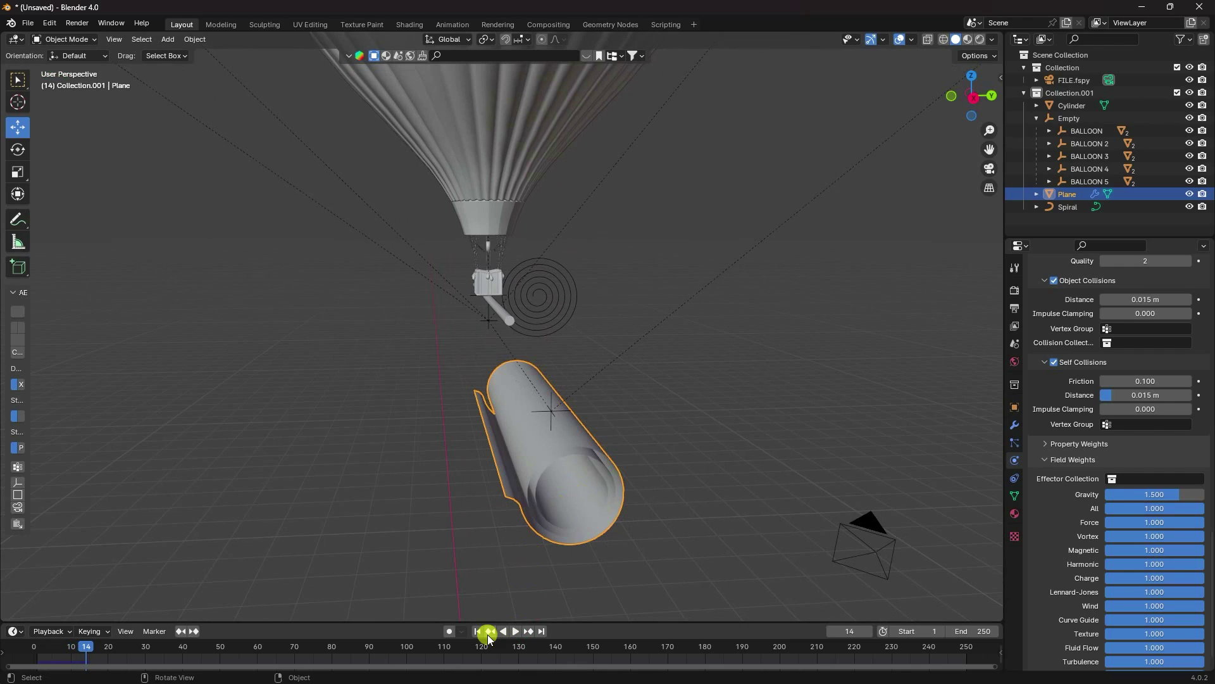
Step: Replay the banner's cloth simulation from the first frame, stop it, and return to frame 1
{"action": "left_click", "coordinate": [478, 631]}
{"action": "left_click", "coordinate": [516, 631]}
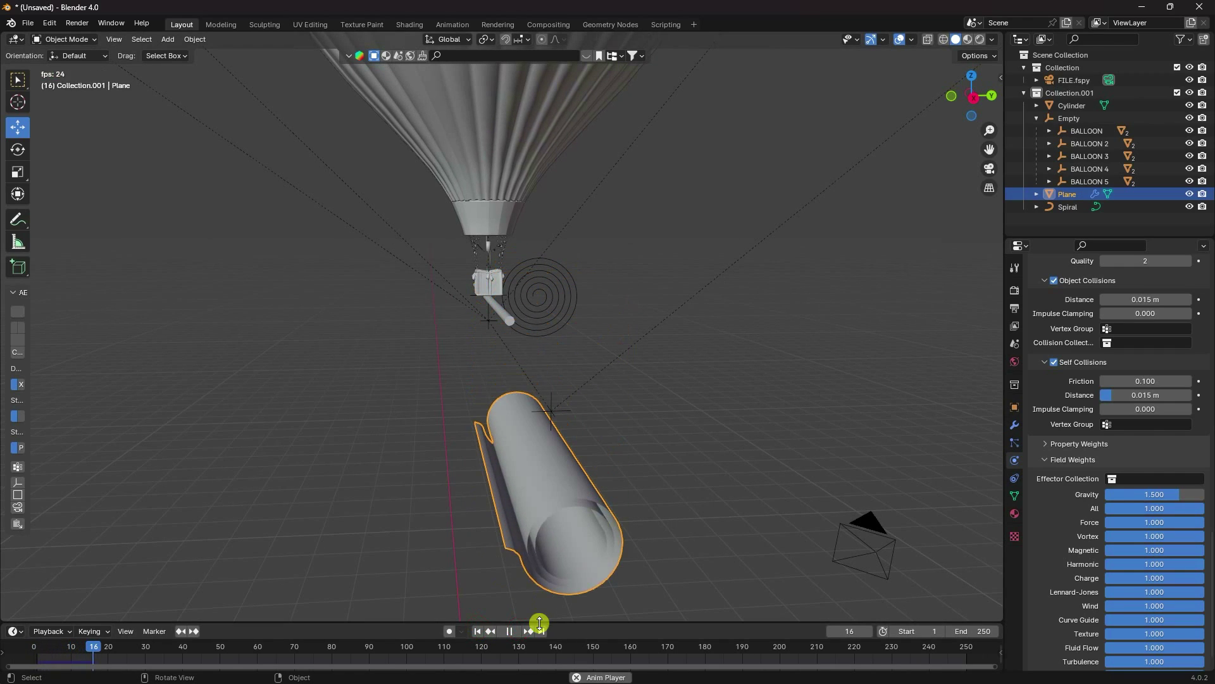
{"action": "left_click", "coordinate": [514, 630]}
{"action": "left_click", "coordinate": [476, 631]}
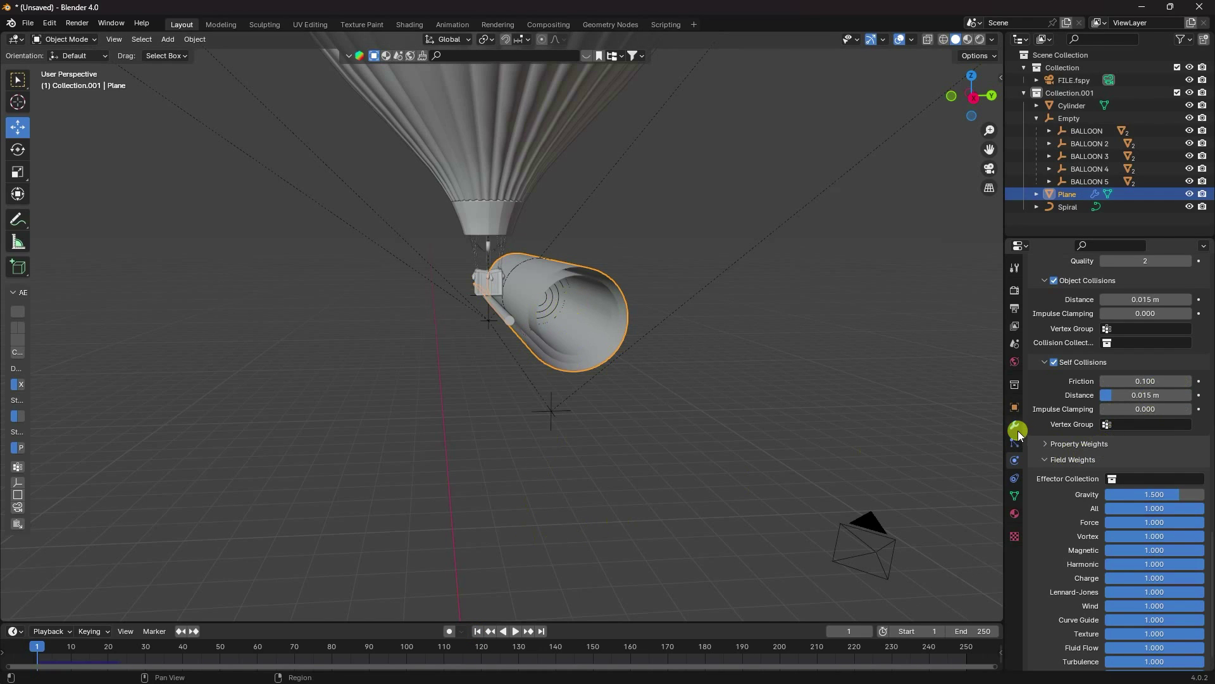
Step: Remove the Cloth physics from the banner plane
{"action": "scroll", "coordinate": [1051, 435], "scroll_direction": "up", "scroll_amount": 15}
{"action": "scroll", "coordinate": [1061, 434], "scroll_direction": "up", "scroll_amount": 15}
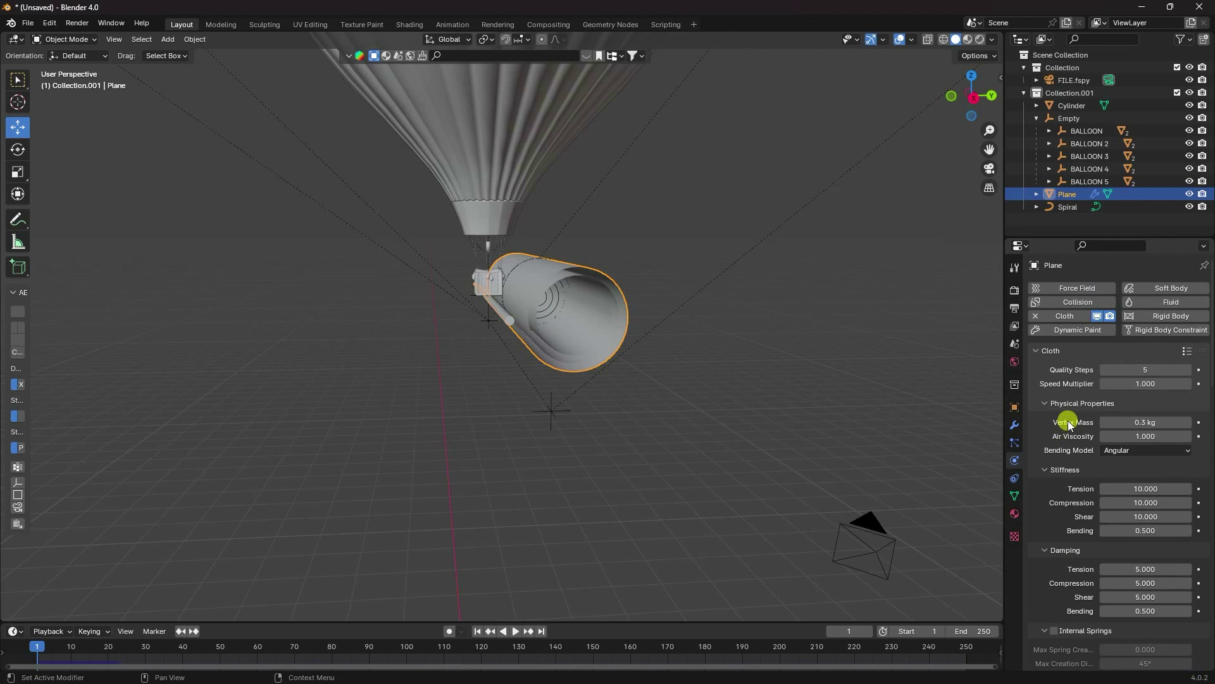
{"action": "left_click", "coordinate": [1035, 316]}
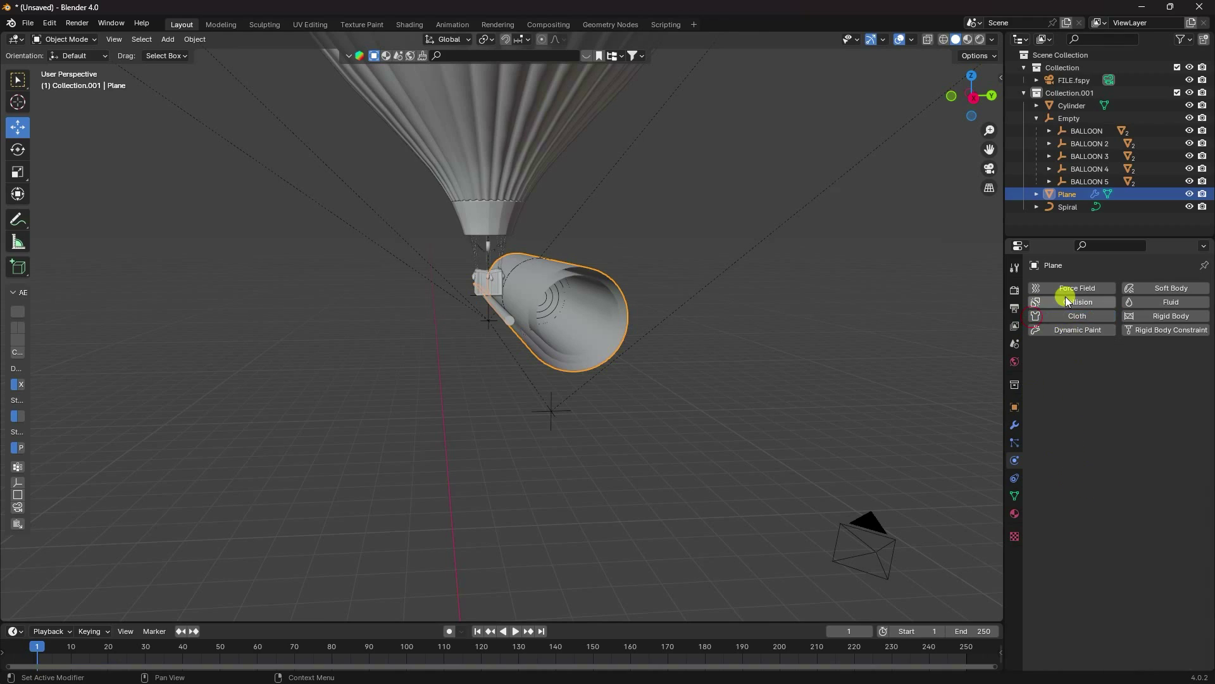
Step: Turn off the viewport display of the banner's Curve modifier and frame the flat plane in front view
{"action": "left_click", "coordinate": [1015, 425]}
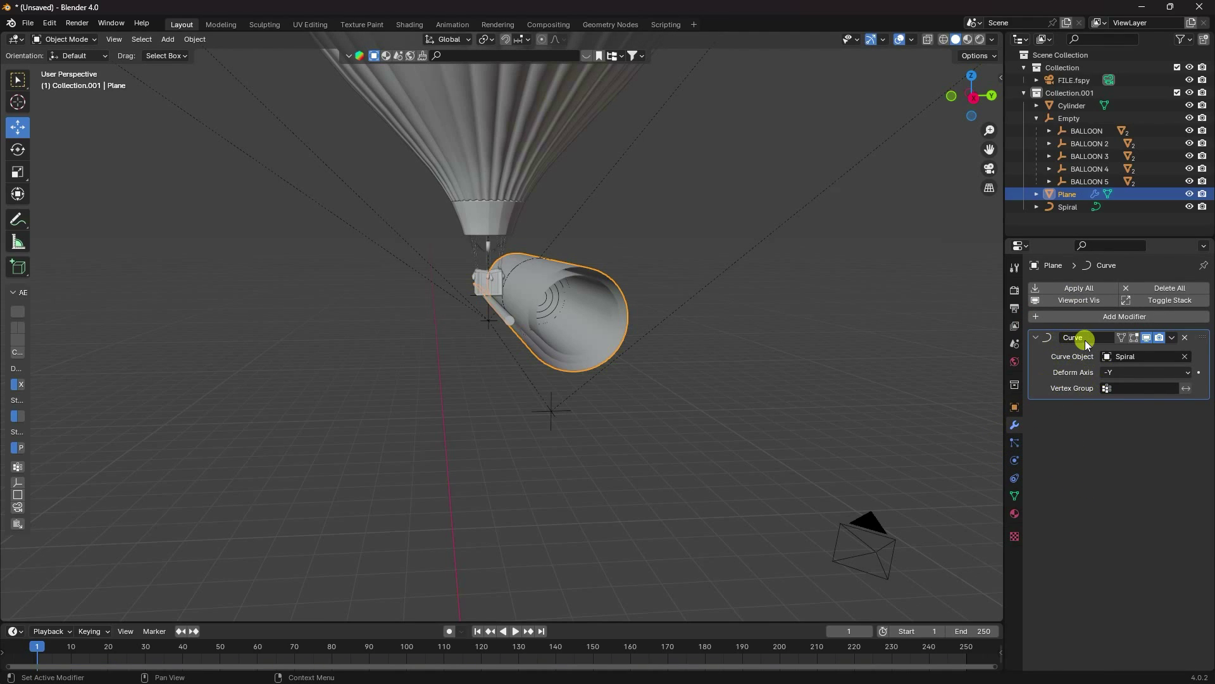
{"action": "left_click", "coordinate": [1145, 338]}
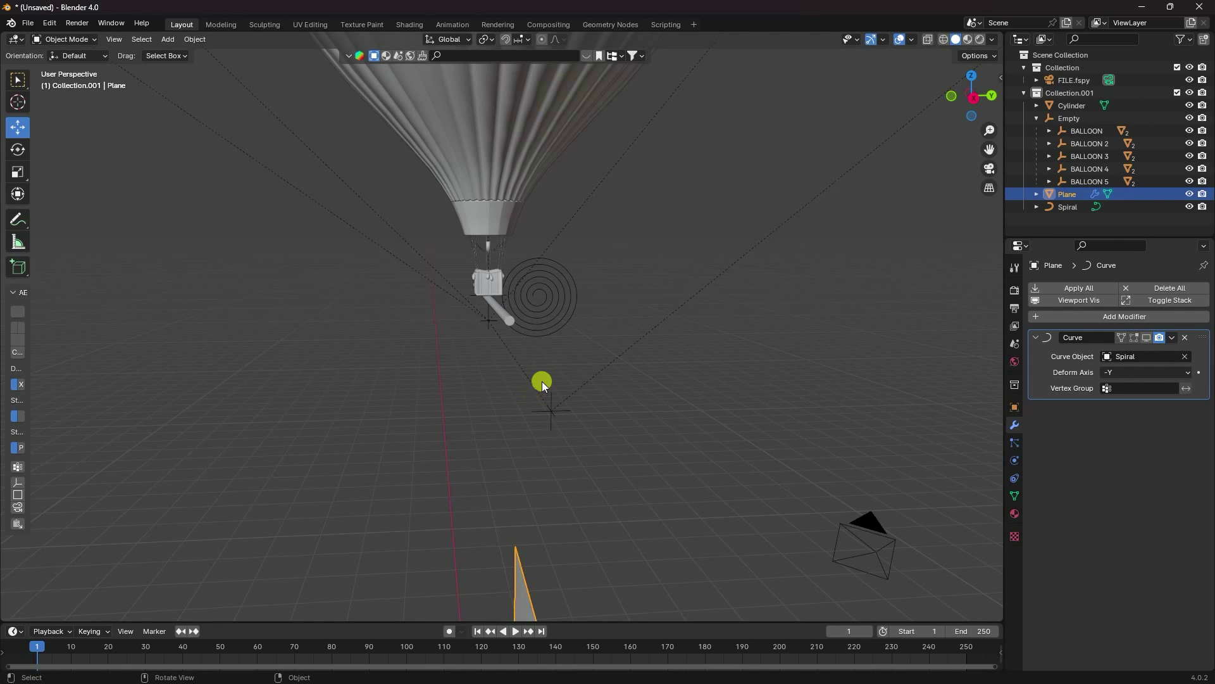
{"action": "key", "text": "KP_1"}
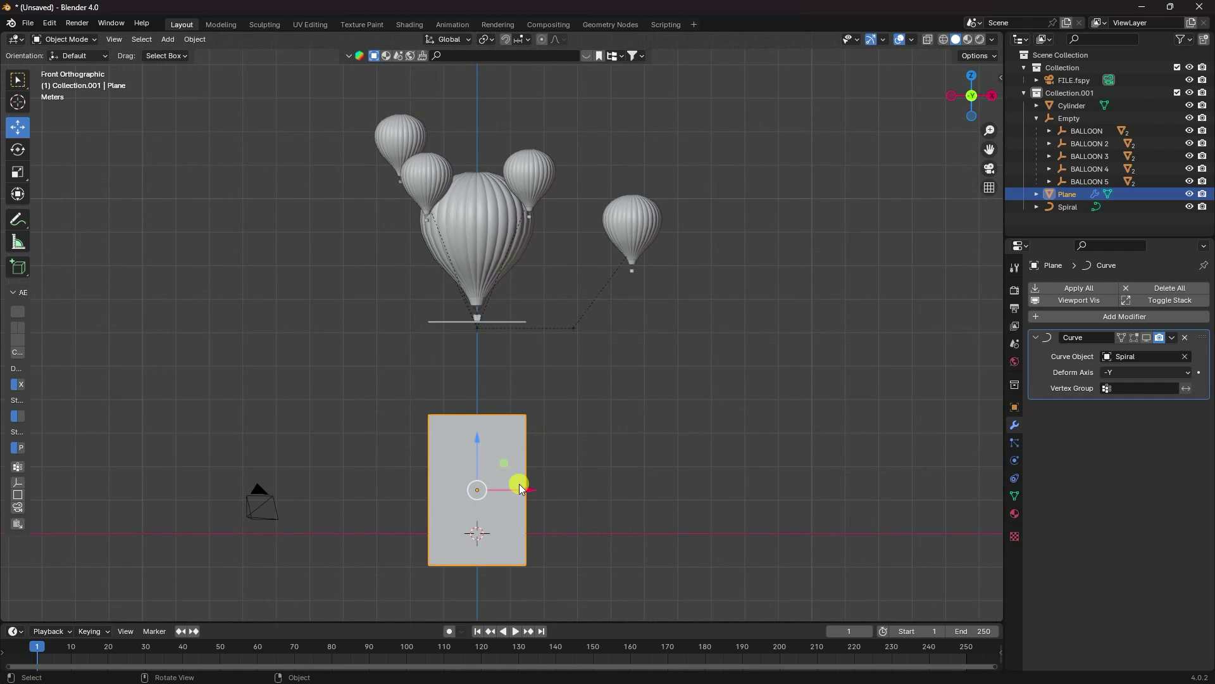
{"action": "scroll", "coordinate": [519, 484], "scroll_direction": "up", "scroll_amount": 2}
{"action": "key", "text": "KP_Decimal"}
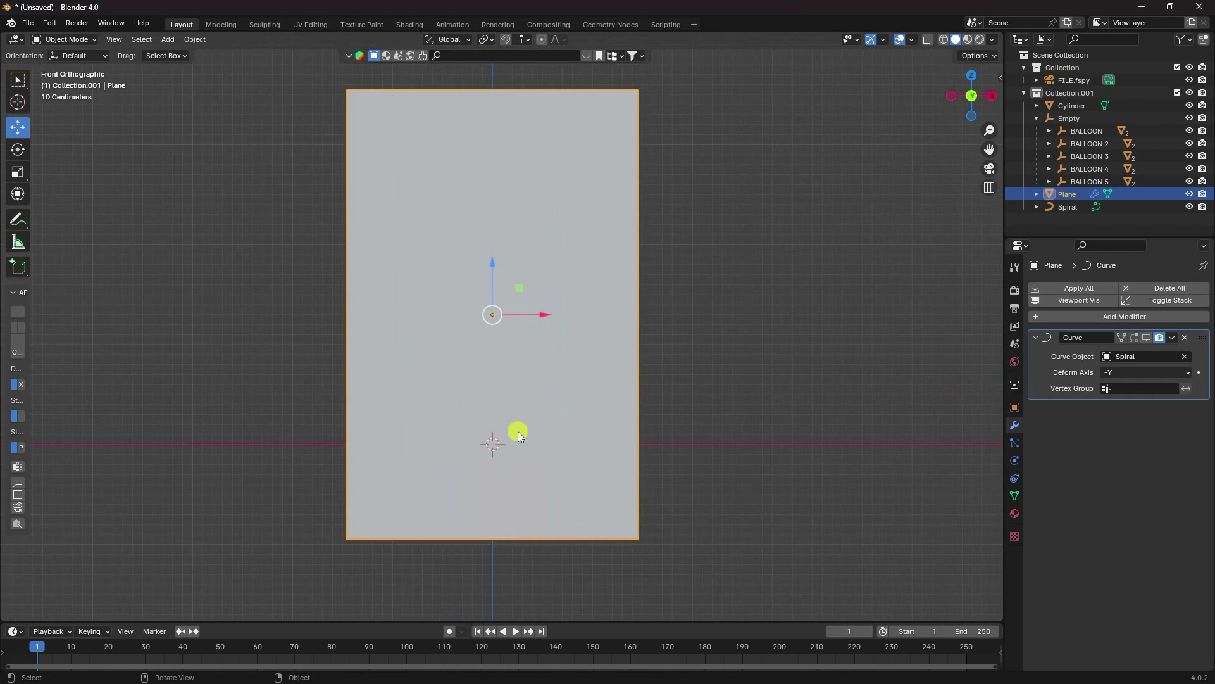
Step: In Edit Mode with vertex selection, select only the bottom row of the banner plane's vertices
{"action": "left_click", "coordinate": [63, 40]}
{"action": "left_click", "coordinate": [61, 68]}
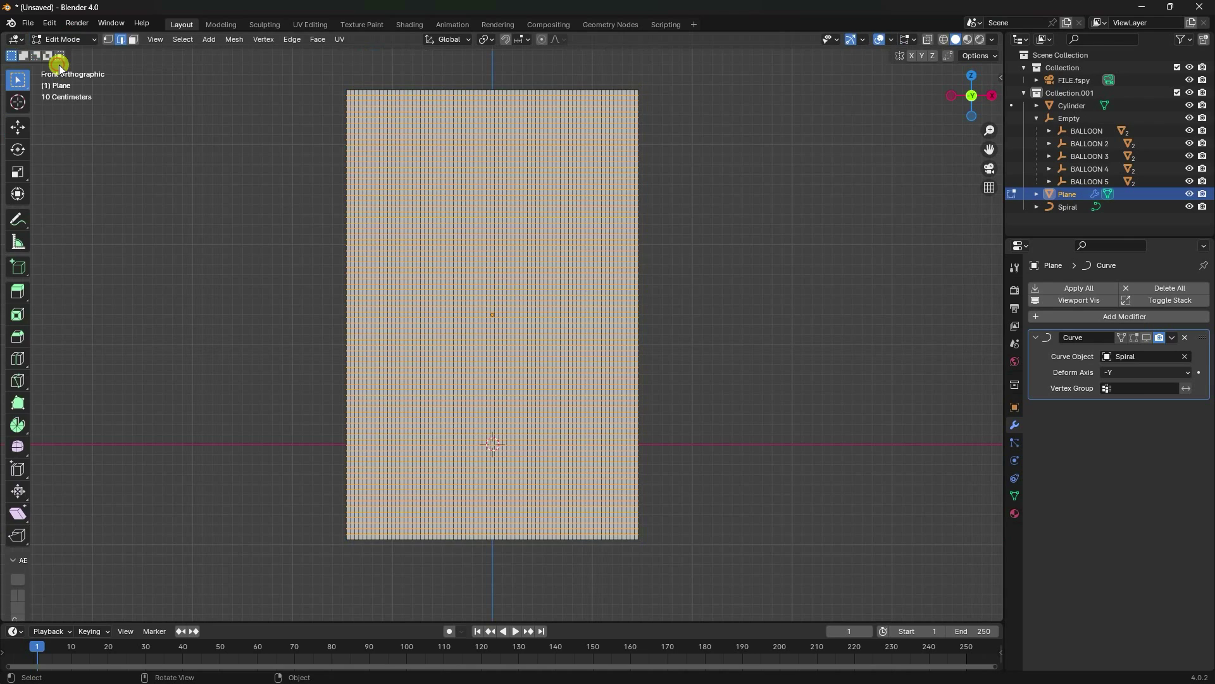
{"action": "left_click", "coordinate": [109, 42]}
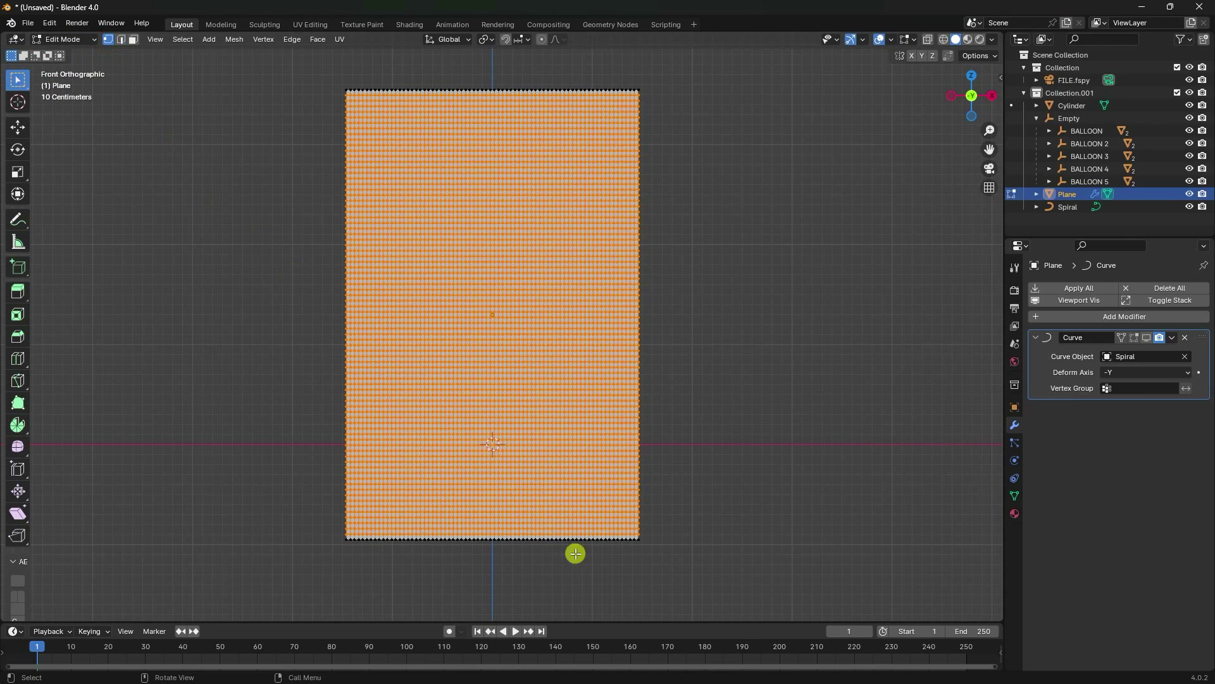
{"action": "left_click_drag", "start_coordinate": [692, 581], "coordinate": [334, 537]}
{"action": "middle_click_drag", "start_coordinate": [455, 518], "coordinate": [420, 256]}
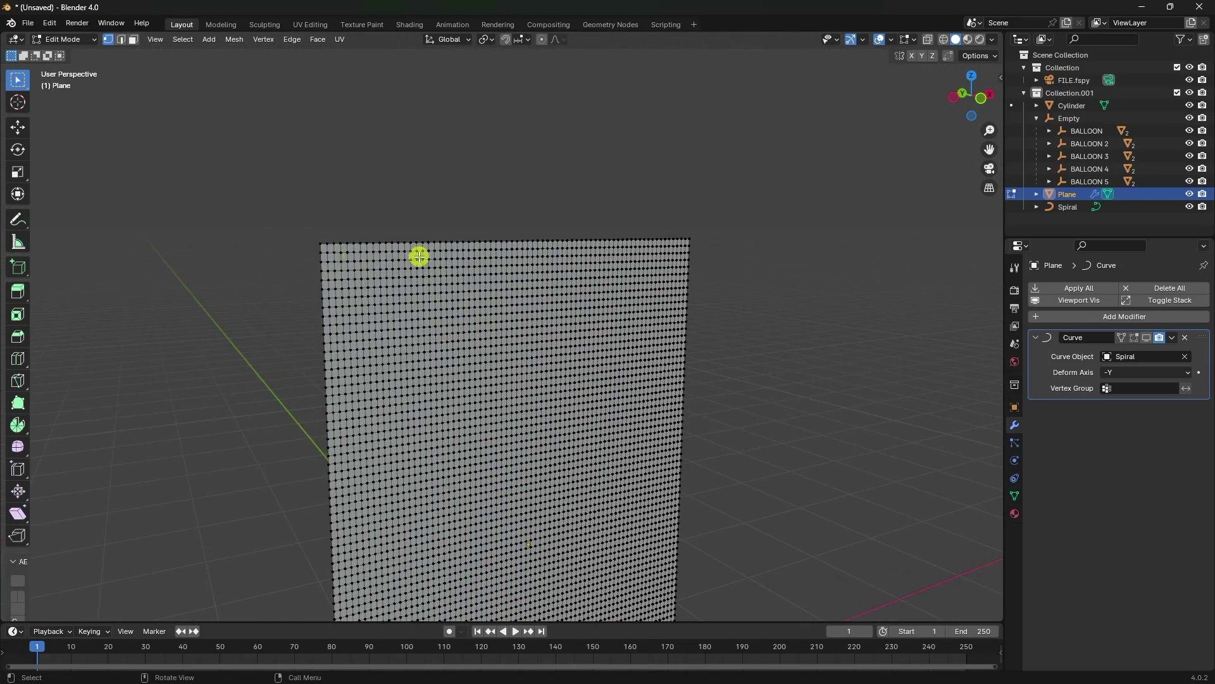
{"action": "left_click_drag", "start_coordinate": [202, 171], "coordinate": [914, 248]}
{"action": "middle_click_drag", "start_coordinate": [447, 297], "coordinate": [493, 433]}
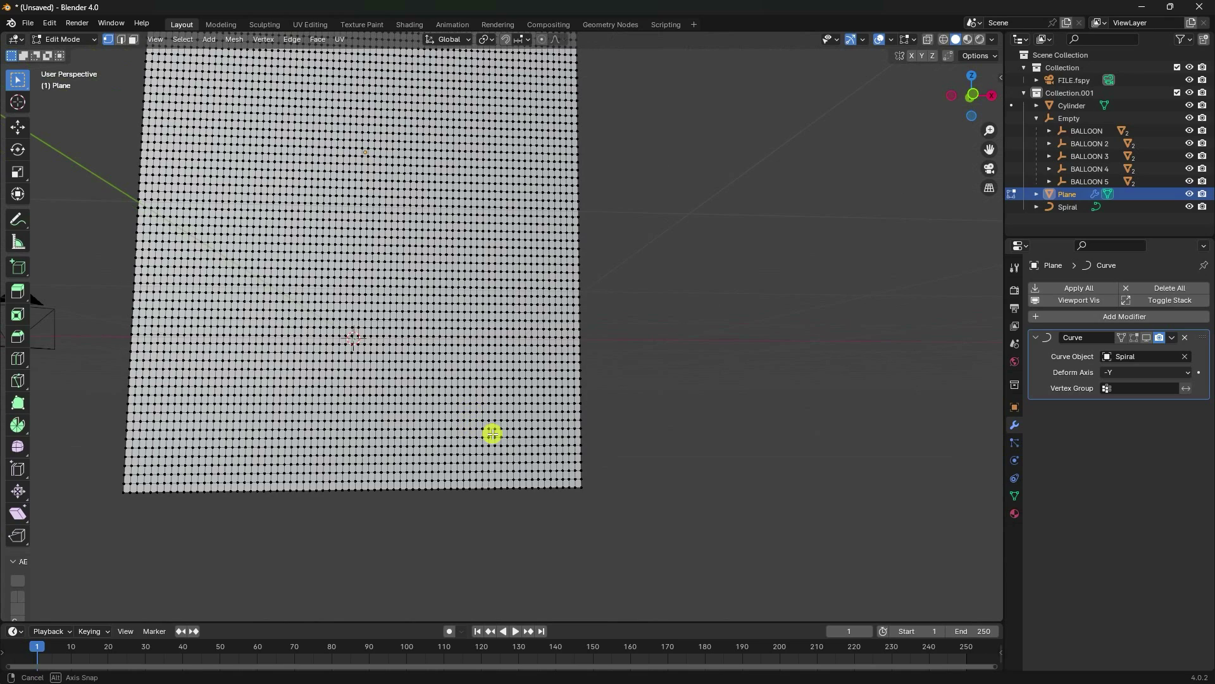
{"action": "key", "text": "KP_1"}
{"action": "left_click_drag", "start_coordinate": [629, 529], "coordinate": [87, 487]}
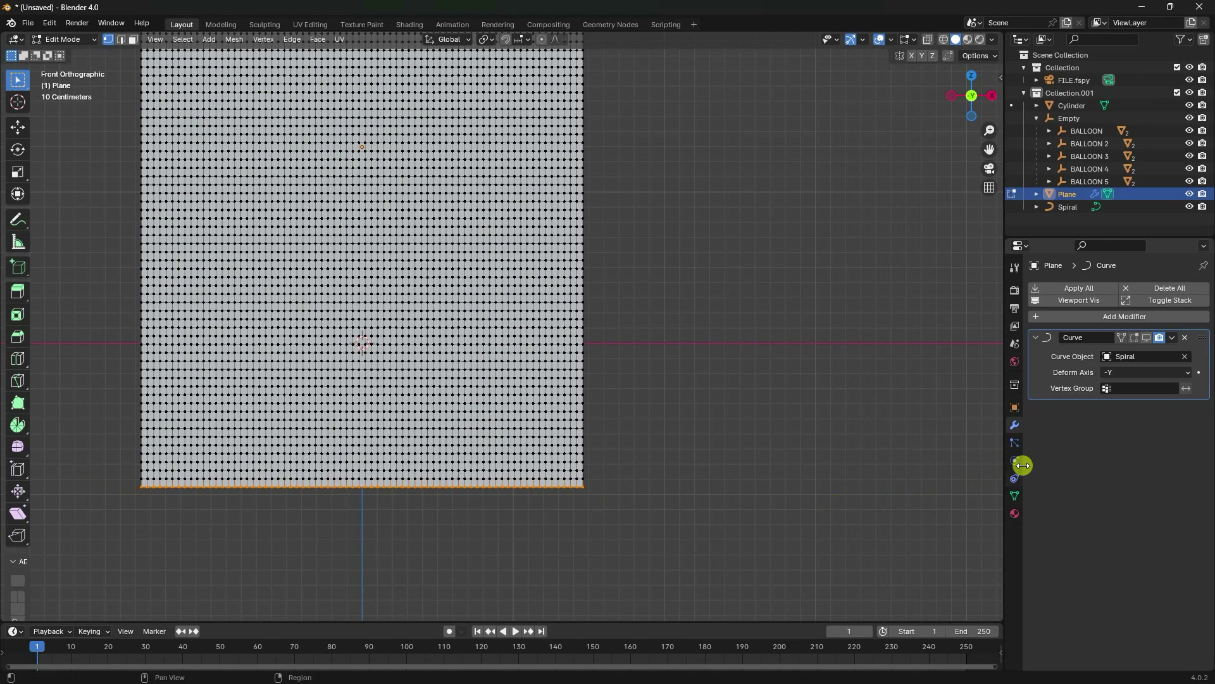
Step: Create a vertex group, assign the selected bottom-row vertices to it with weight 1.000, and return to Object Mode
{"action": "left_click", "coordinate": [1015, 492]}
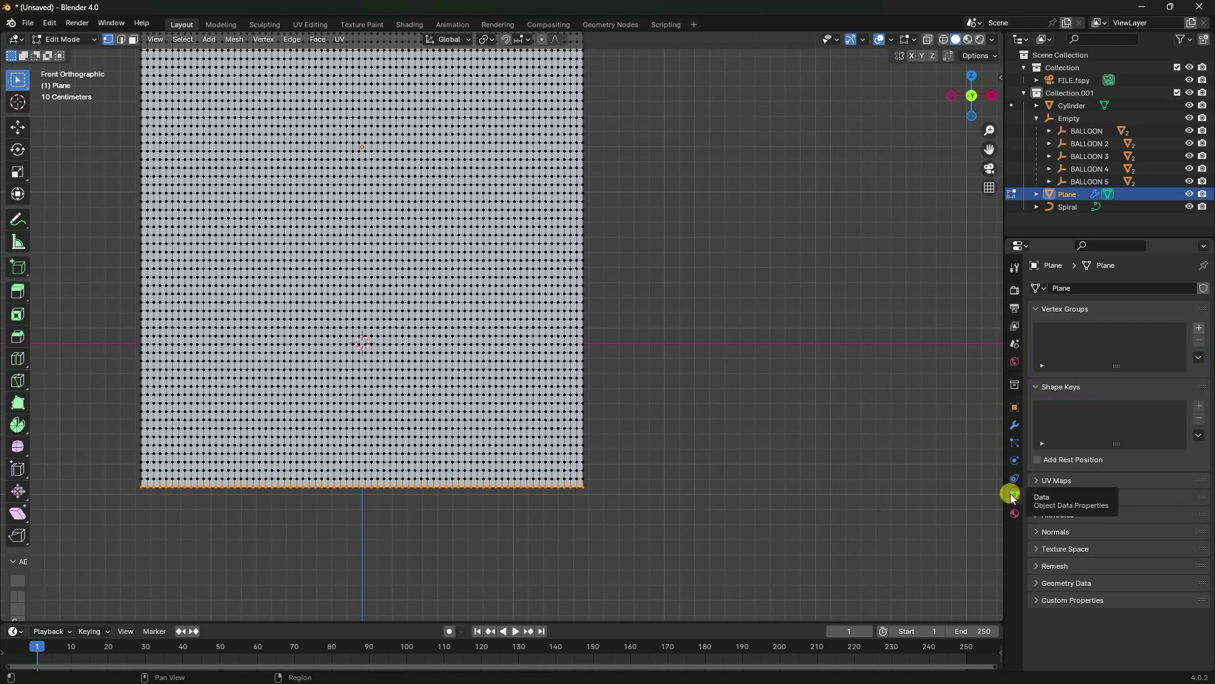
{"action": "left_click", "coordinate": [1199, 327]}
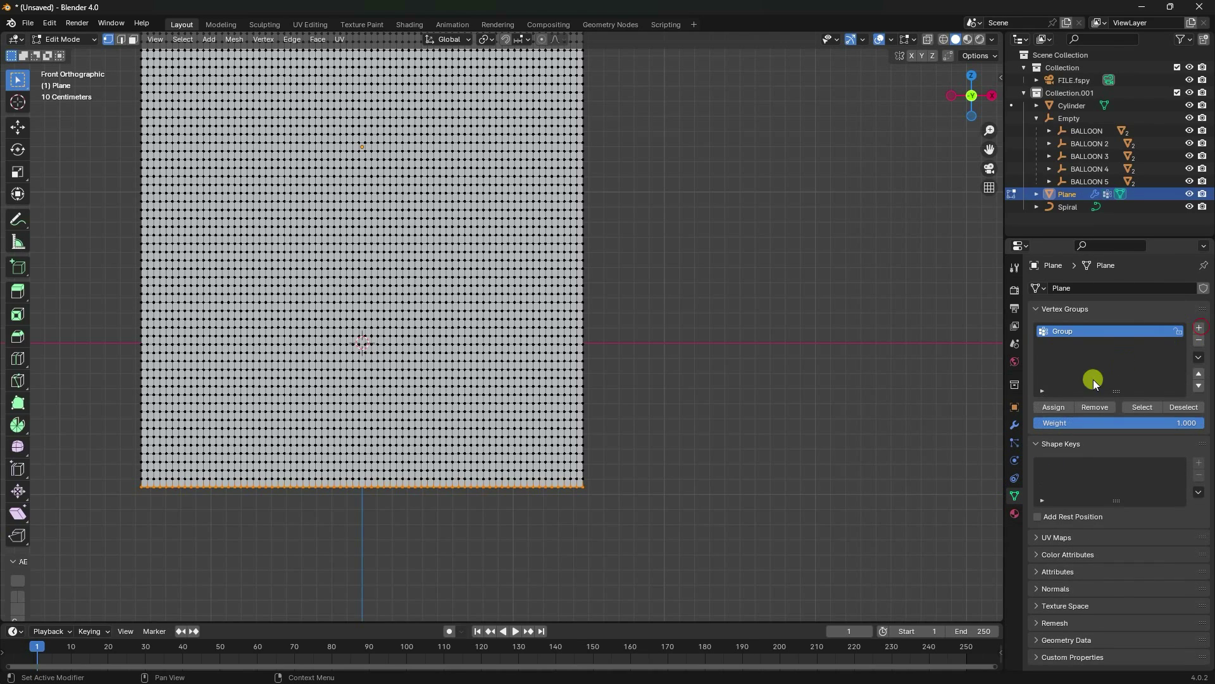
{"action": "left_click", "coordinate": [1050, 406]}
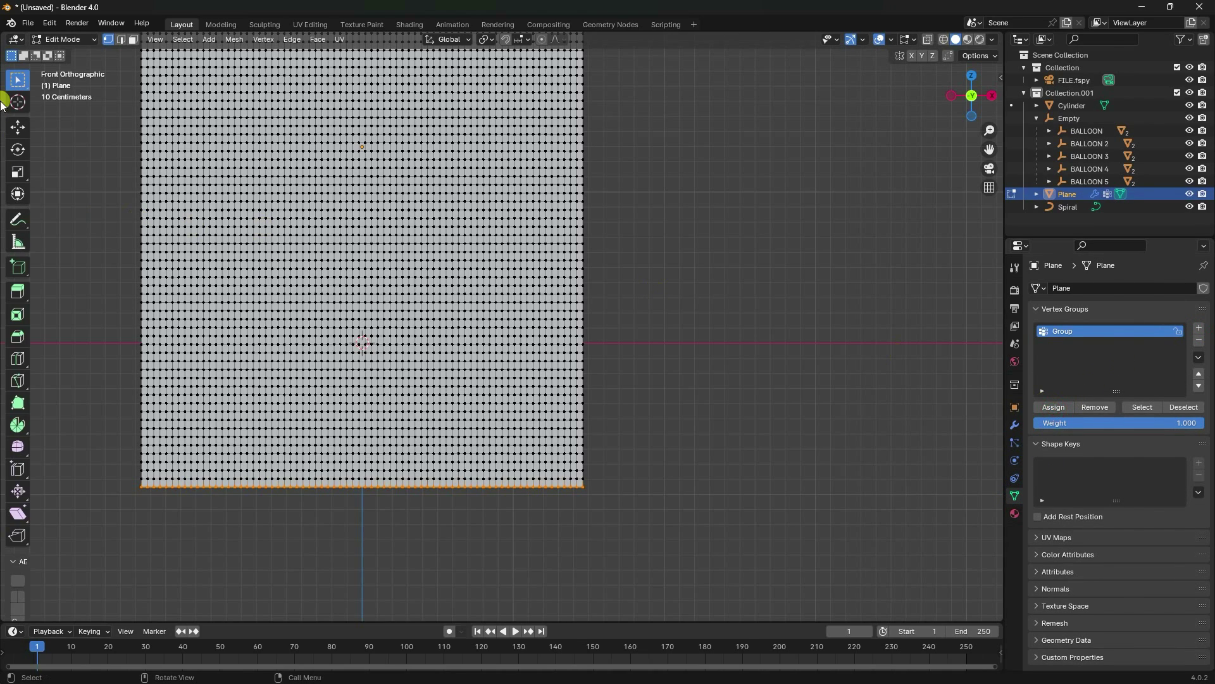
{"action": "left_click", "coordinate": [55, 42]}
{"action": "left_click", "coordinate": [60, 49]}
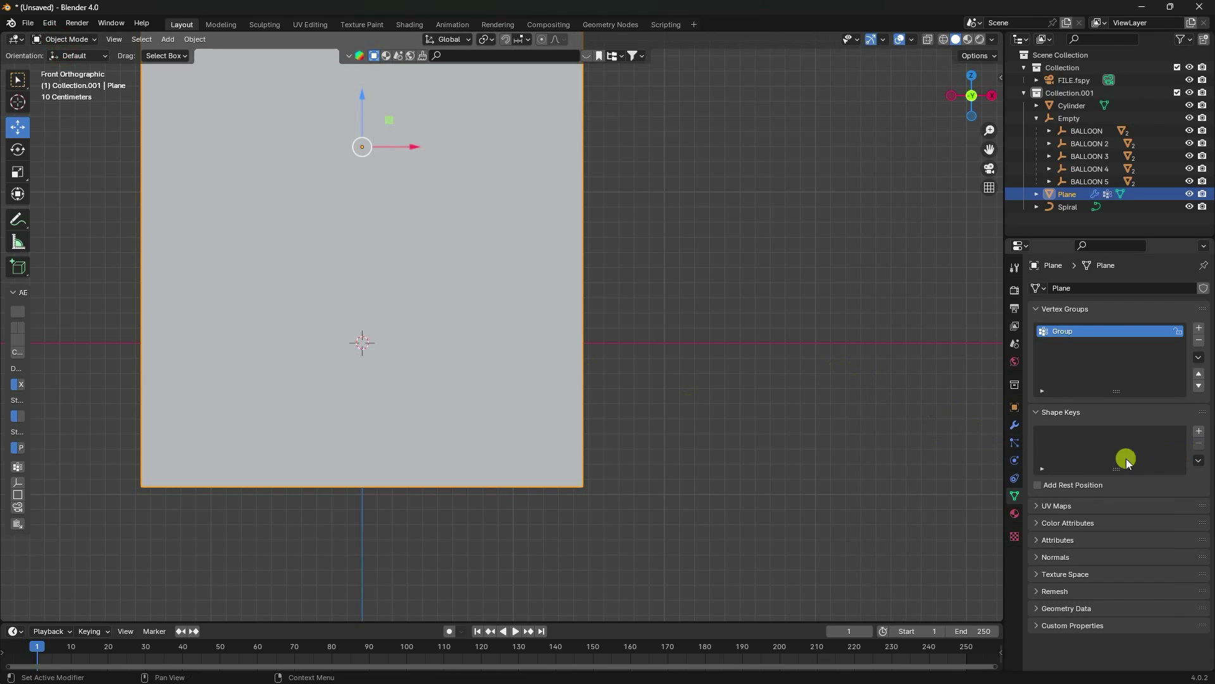
Step: Turn the banner's Curve modifier back on in the viewport and frame the rolled banner
{"action": "left_click", "coordinate": [1014, 425]}
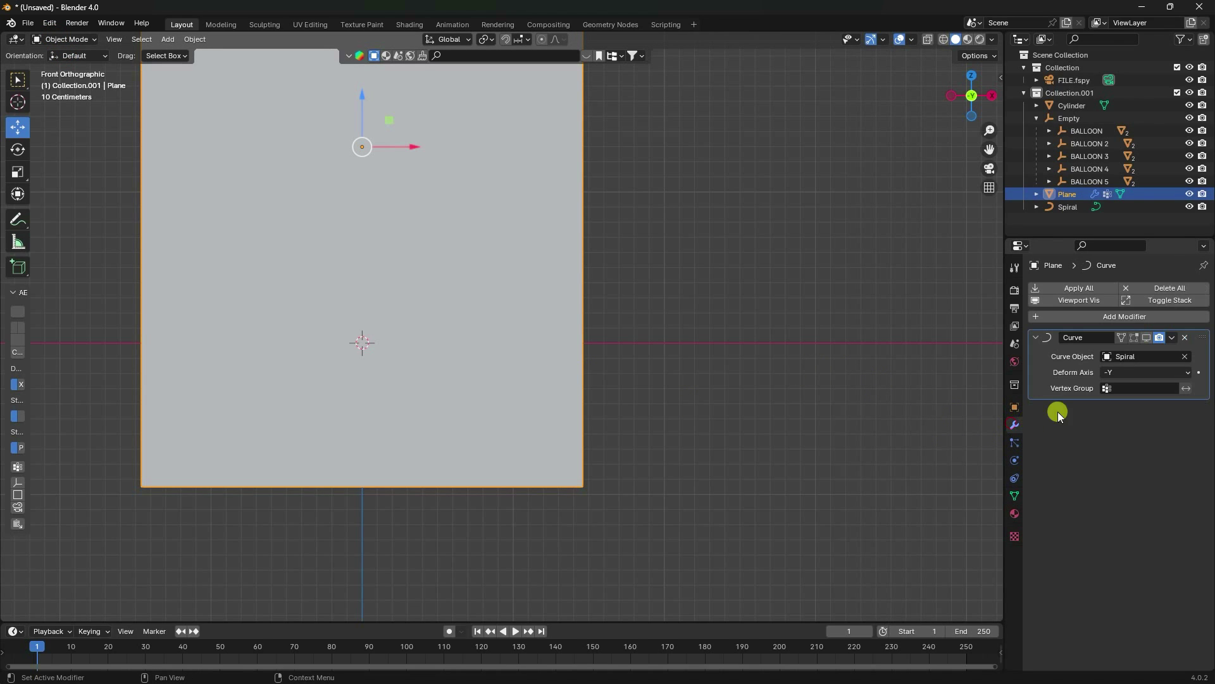
{"action": "left_click", "coordinate": [1146, 338]}
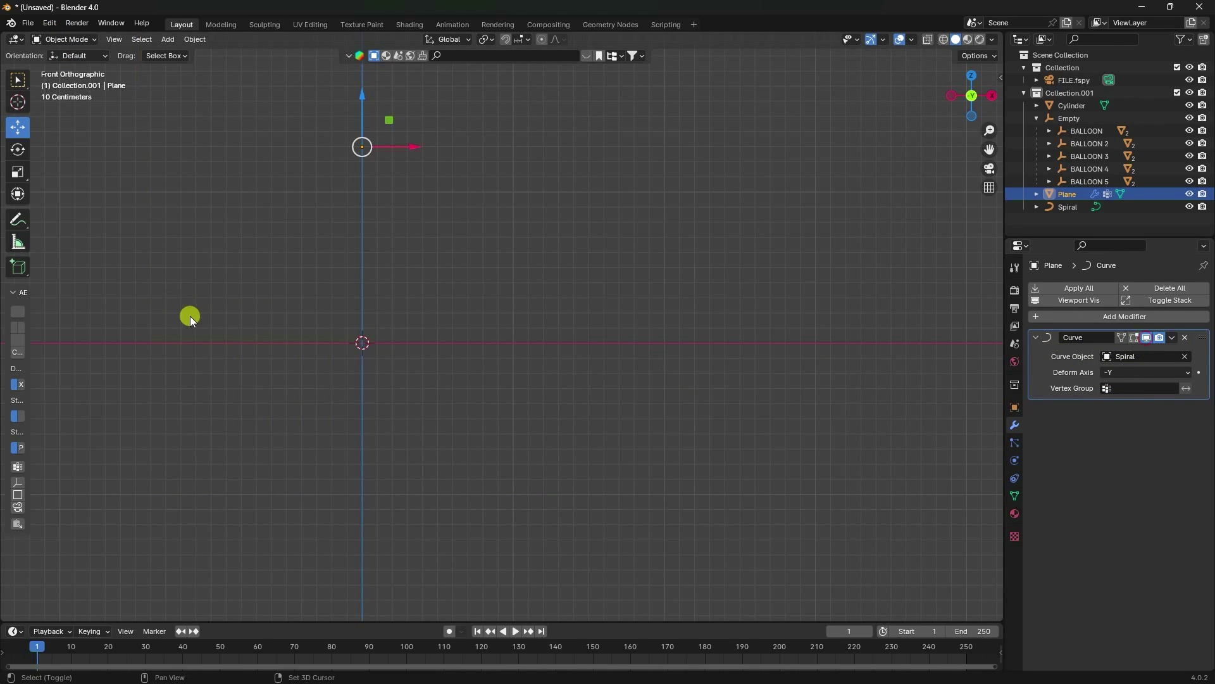
{"action": "key", "text": "KP_Decimal"}
{"action": "middle_click_drag", "start_coordinate": [500, 390], "coordinate": [531, 359]}
{"action": "scroll", "coordinate": [549, 310], "scroll_direction": "up", "scroll_amount": 4}
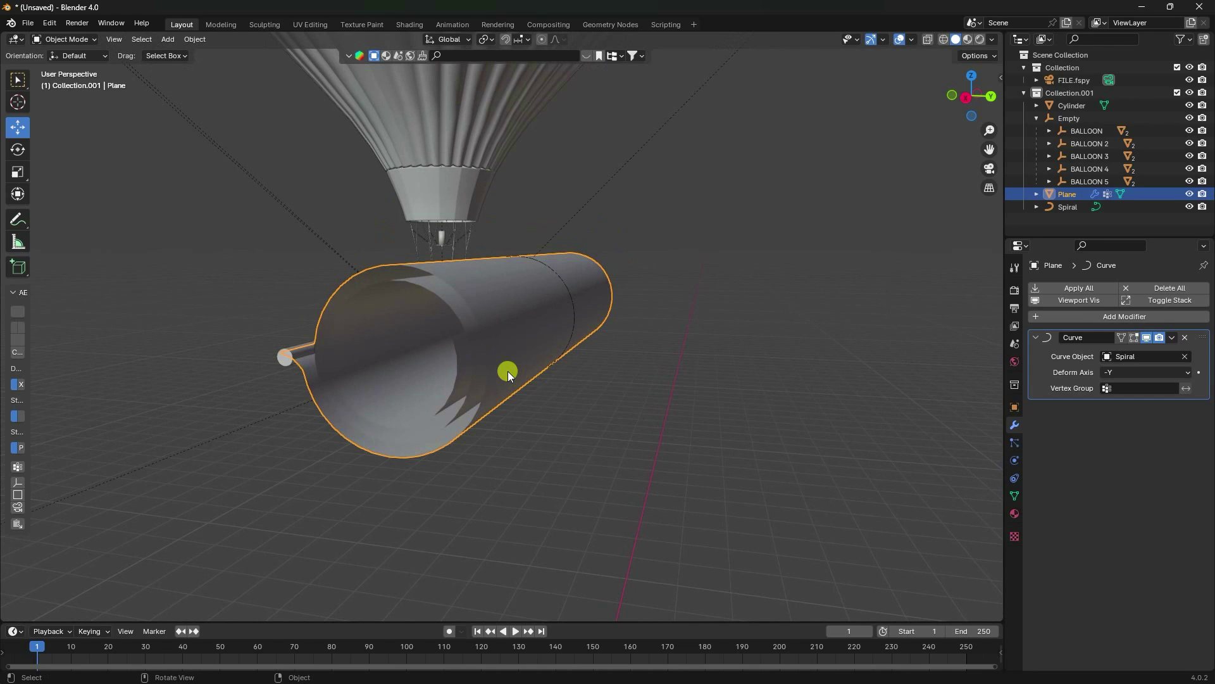
Step: Add Cloth physics to the rolled banner with tension, compression and shear stiffness each set to 10
{"action": "left_click", "coordinate": [1018, 457]}
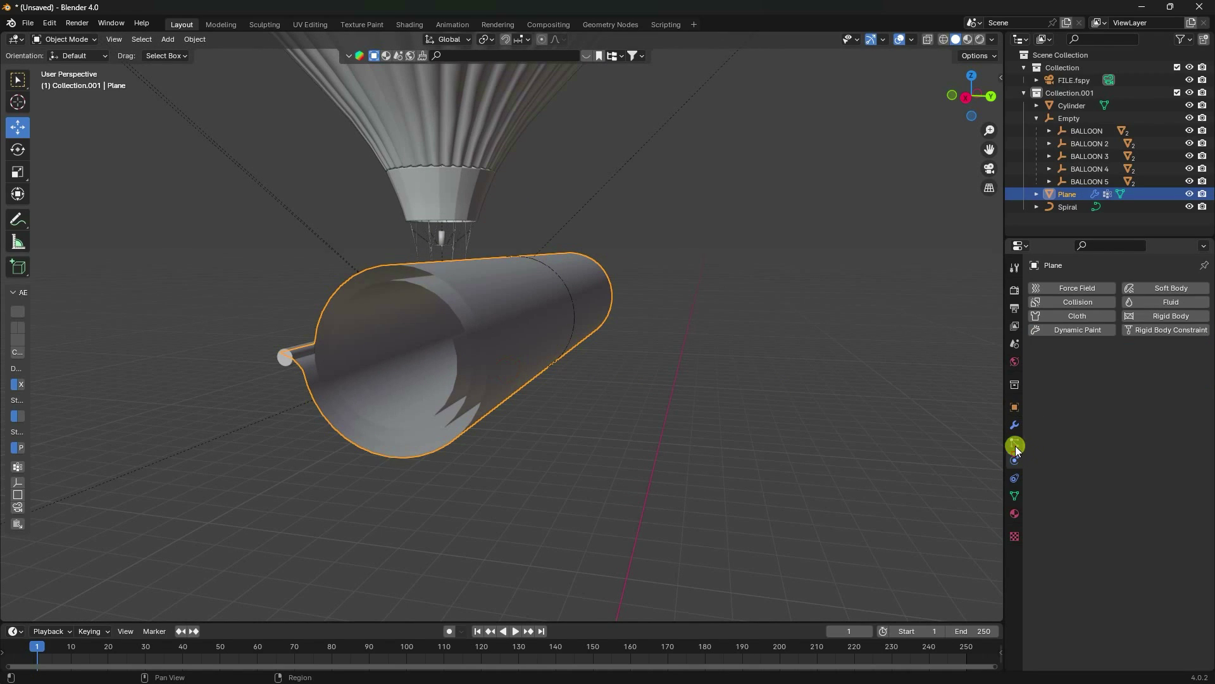
{"action": "left_click", "coordinate": [1069, 318]}
{"action": "scroll", "coordinate": [1063, 494], "scroll_direction": "down", "scroll_amount": 8}
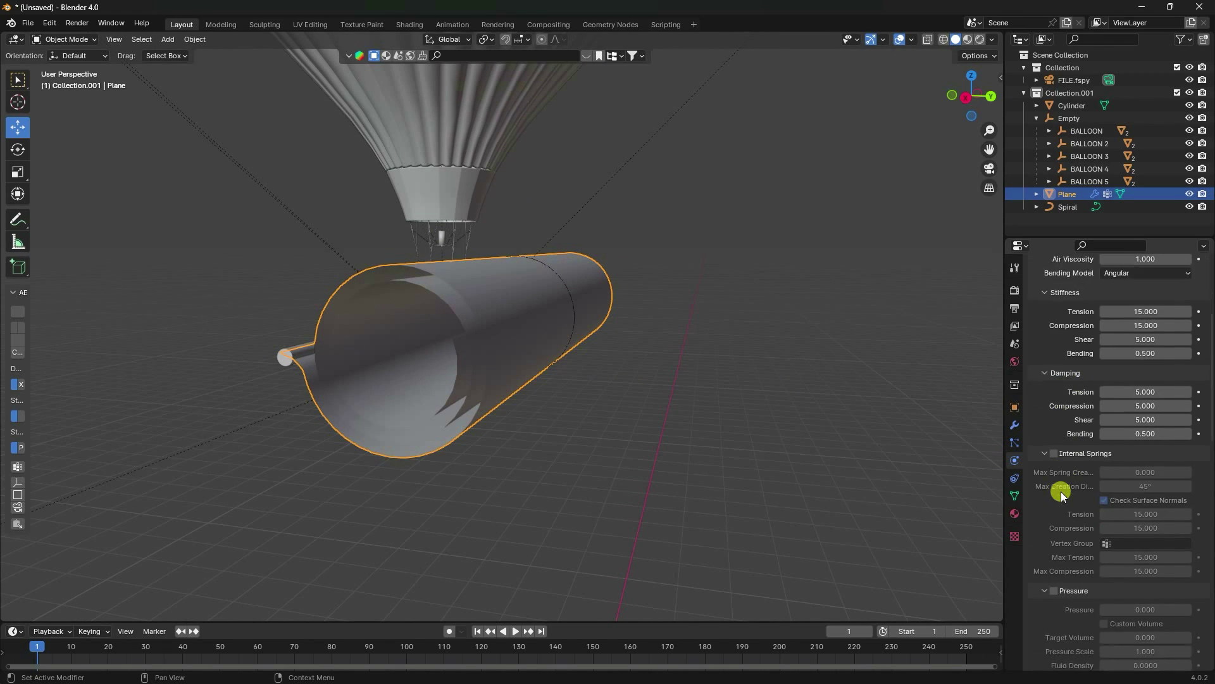
{"action": "scroll", "coordinate": [1060, 491], "scroll_direction": "up", "scroll_amount": 5}
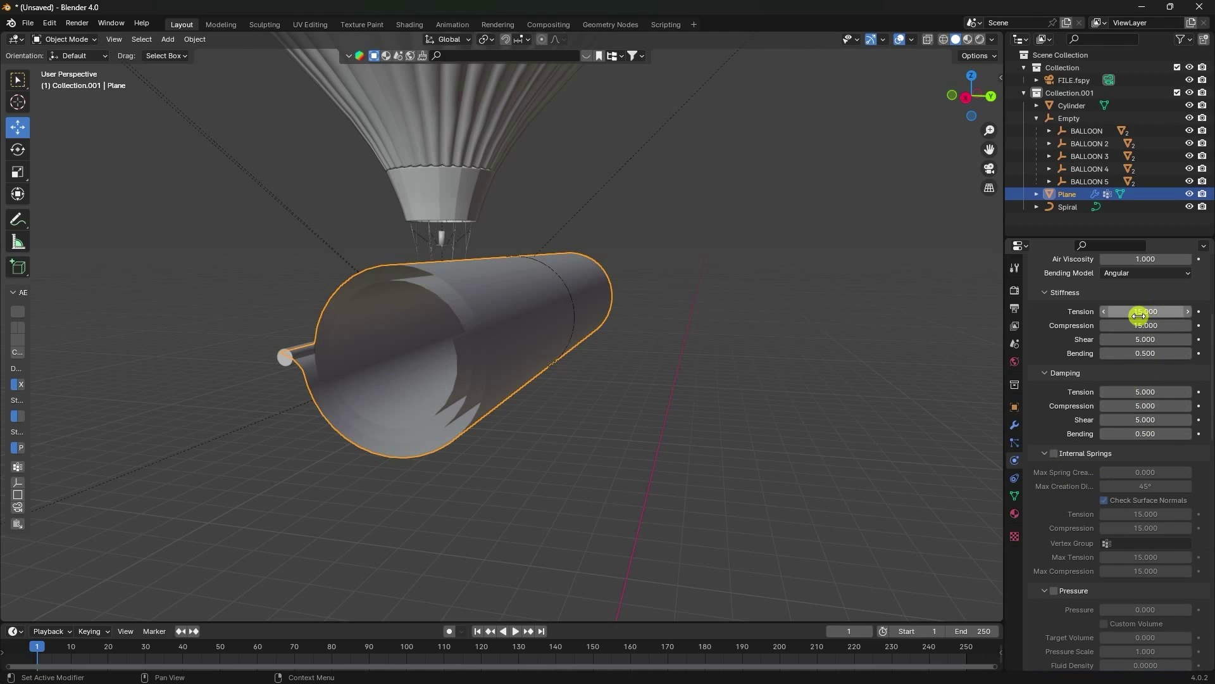
{"action": "left_click", "coordinate": [1137, 311]}
{"action": "type", "text": "10"}
{"action": "key", "text": "Tab"}
{"action": "type", "text": "10"}
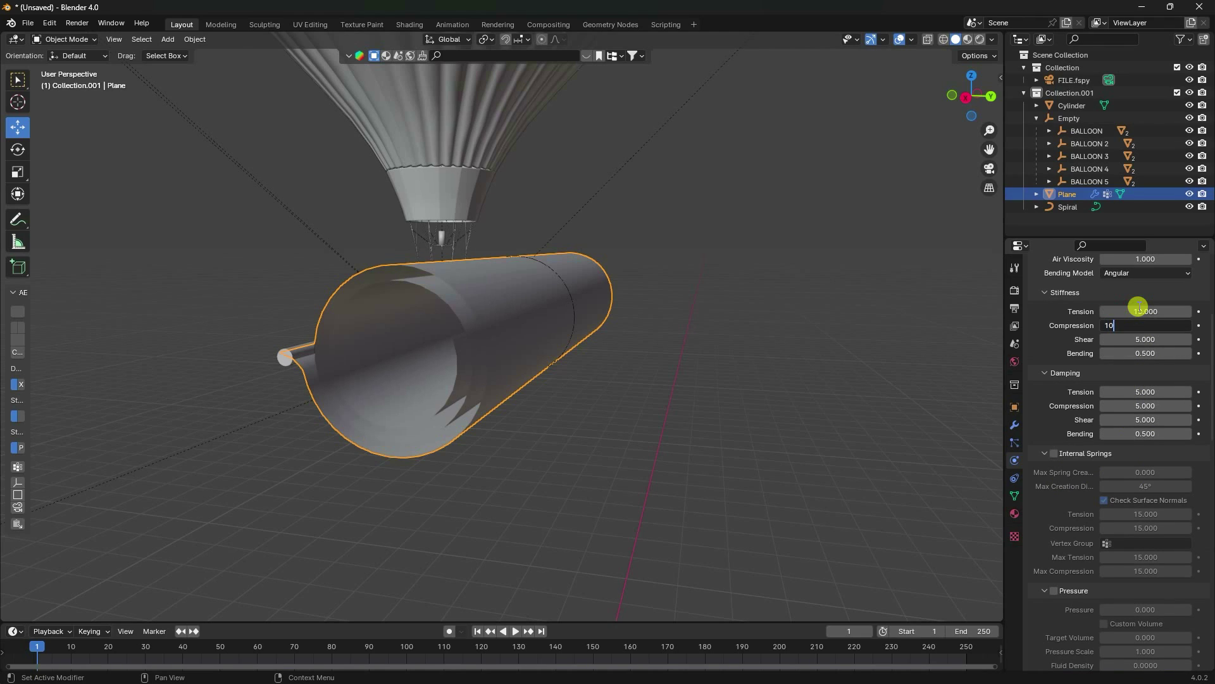
{"action": "key", "text": "Tab"}
{"action": "type", "text": "10"}
{"action": "key", "text": "Return"}
Step: Enable the cloth's Self Collisions with friction 0.1 and set its gravity field weight to 1.5
{"action": "scroll", "coordinate": [1053, 448], "scroll_direction": "down", "scroll_amount": 10}
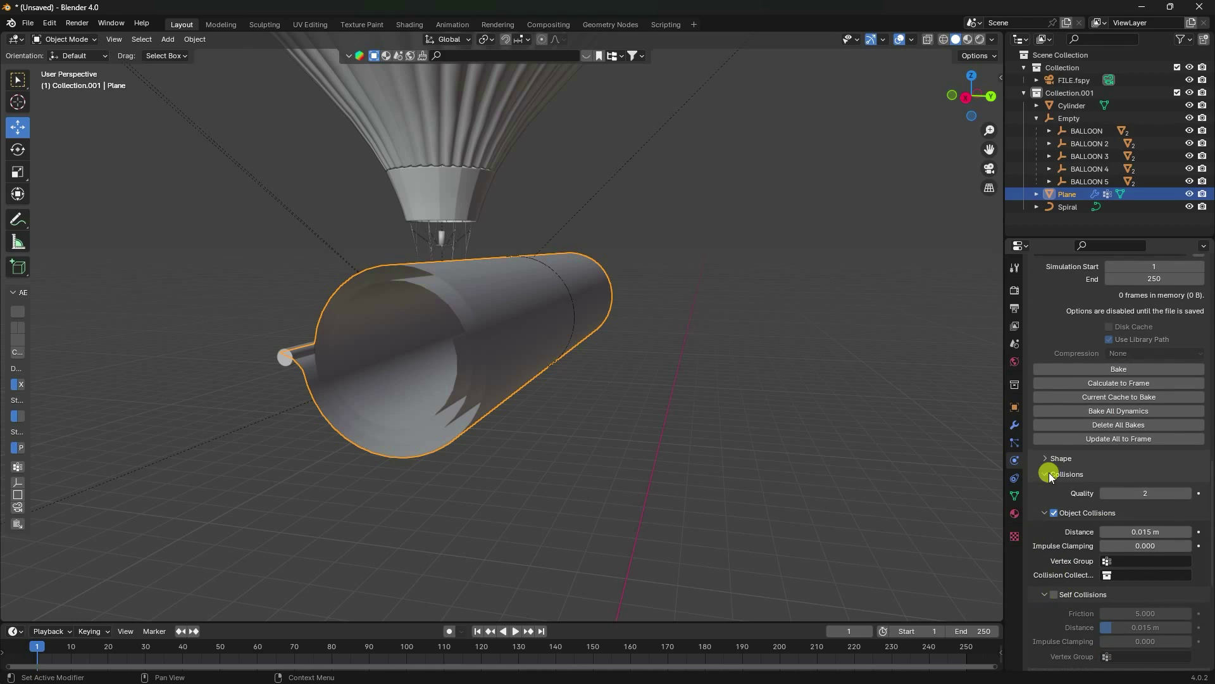
{"action": "left_click", "coordinate": [1053, 593]}
{"action": "scroll", "coordinate": [1146, 557], "scroll_direction": "down", "scroll_amount": 5}
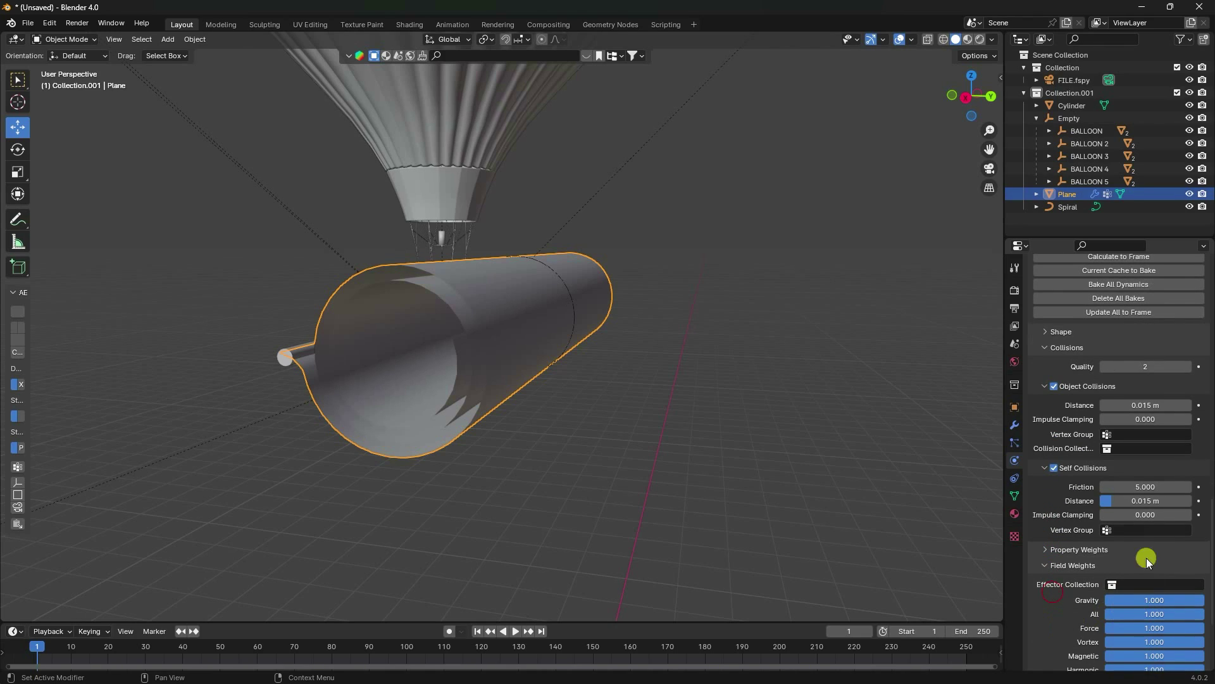
{"action": "left_click", "coordinate": [1136, 484]}
{"action": "type", "text": "0.1"}
{"action": "key", "text": "Return"}
{"action": "left_click", "coordinate": [1133, 601]}
{"action": "type", "text": "1.5"}
{"action": "key", "text": "Return"}
Step: Test-bake the banner's cloth simulation with a short playback, and delete the bake
{"action": "scroll", "coordinate": [1107, 446], "scroll_direction": "up", "scroll_amount": 5}
{"action": "left_click", "coordinate": [1118, 368]}
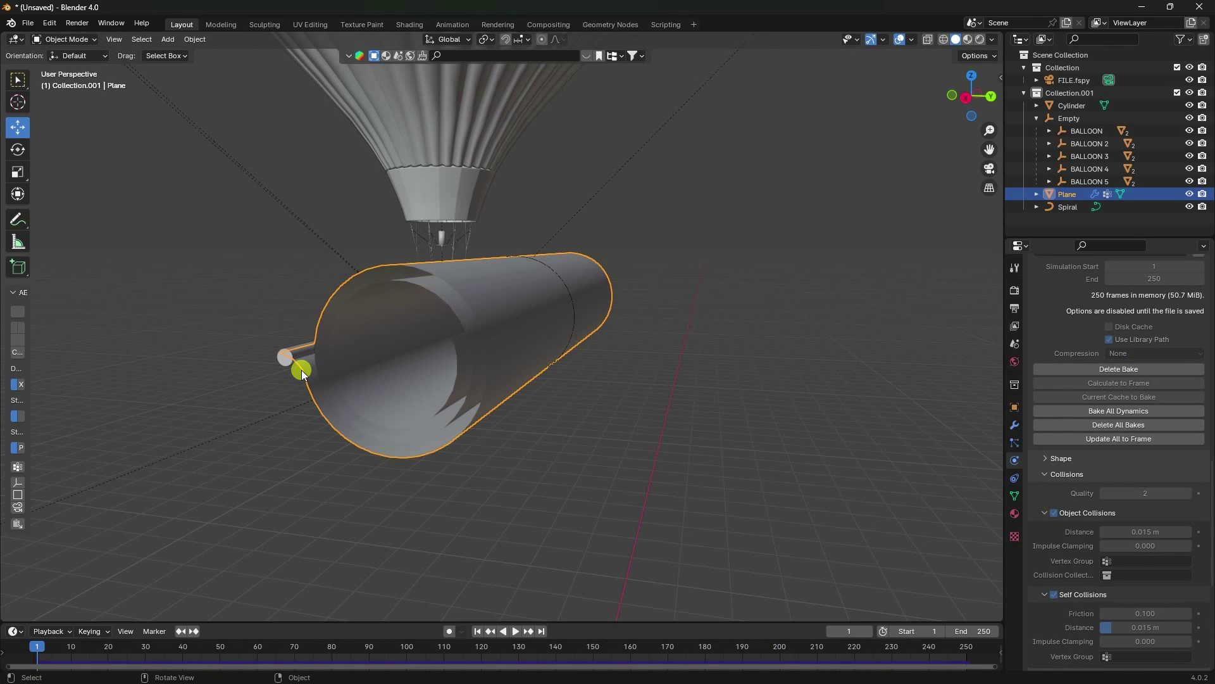
{"action": "left_click", "coordinate": [516, 632]}
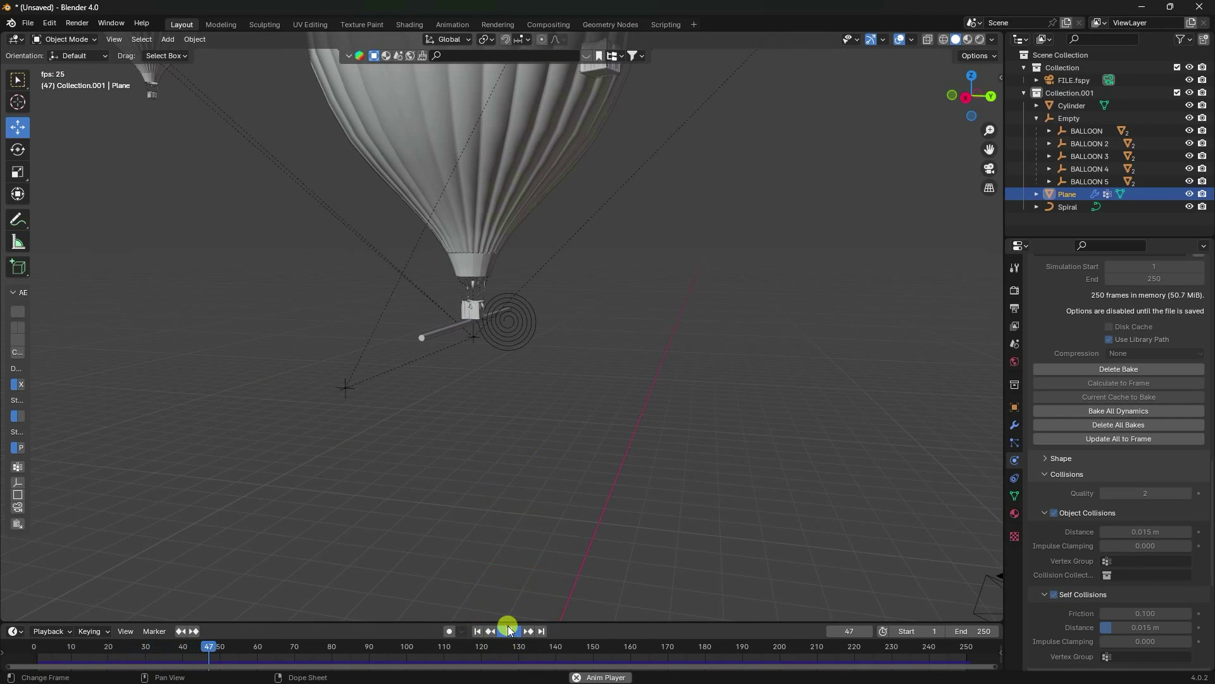
{"action": "left_click", "coordinate": [511, 631]}
{"action": "left_click", "coordinate": [477, 631]}
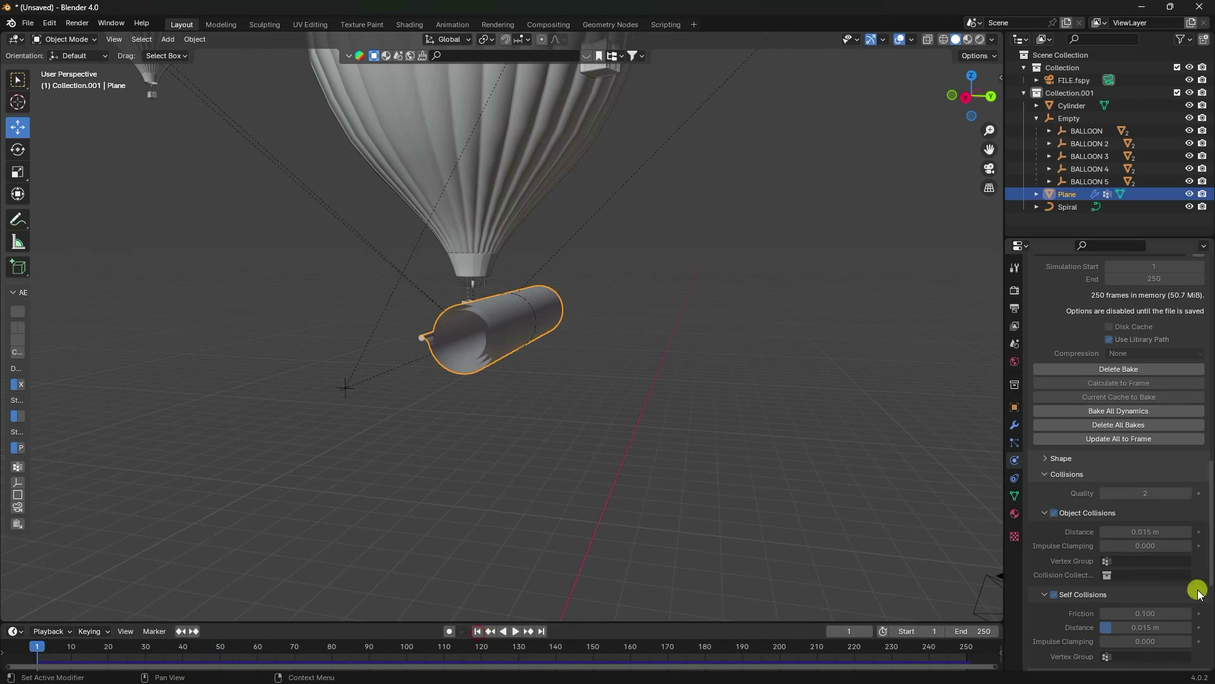
{"action": "left_click", "coordinate": [1102, 370]}
Step: Assign the vertex group "Group" as the Pin Group in the cloth's Shape settings
{"action": "scroll", "coordinate": [1080, 500], "scroll_direction": "down", "scroll_amount": 4}
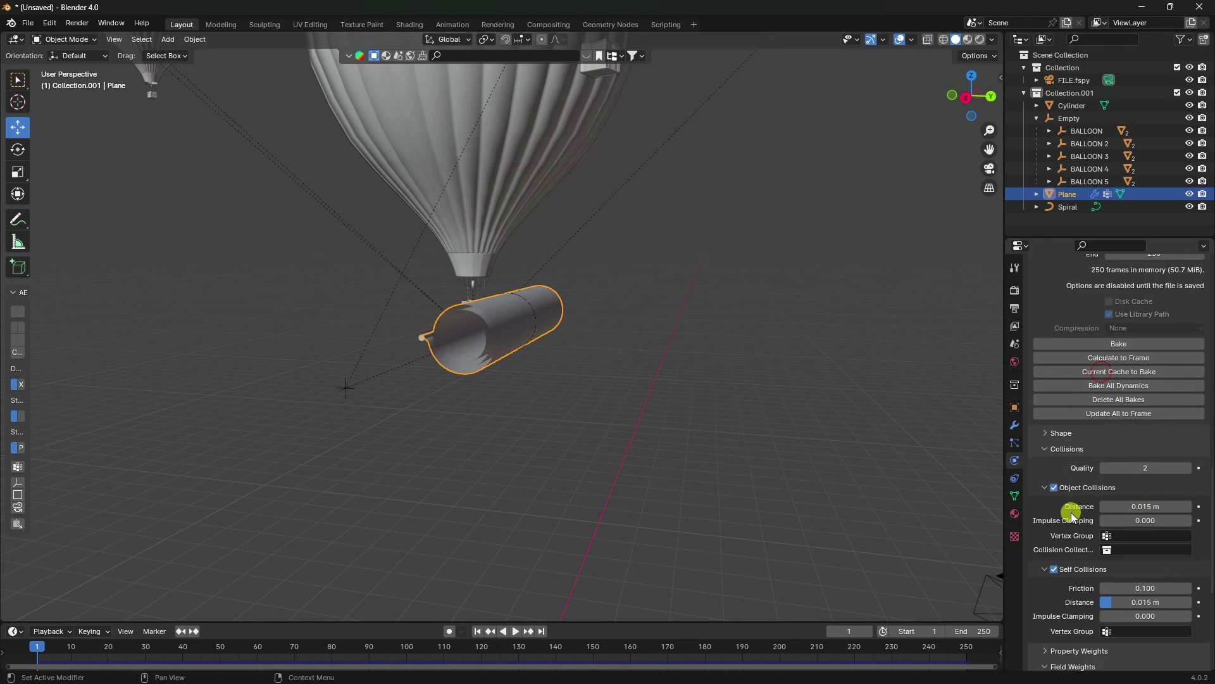
{"action": "left_click", "coordinate": [1051, 360]}
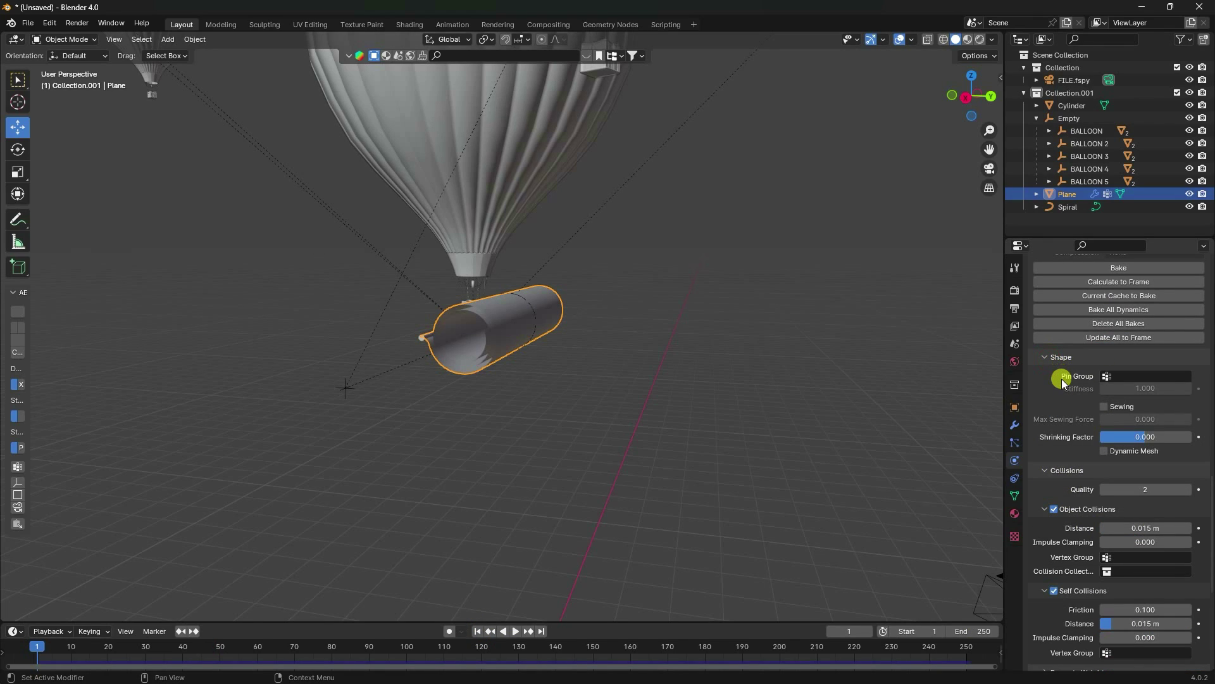
{"action": "left_click", "coordinate": [1114, 377]}
{"action": "left_click", "coordinate": [1080, 394]}
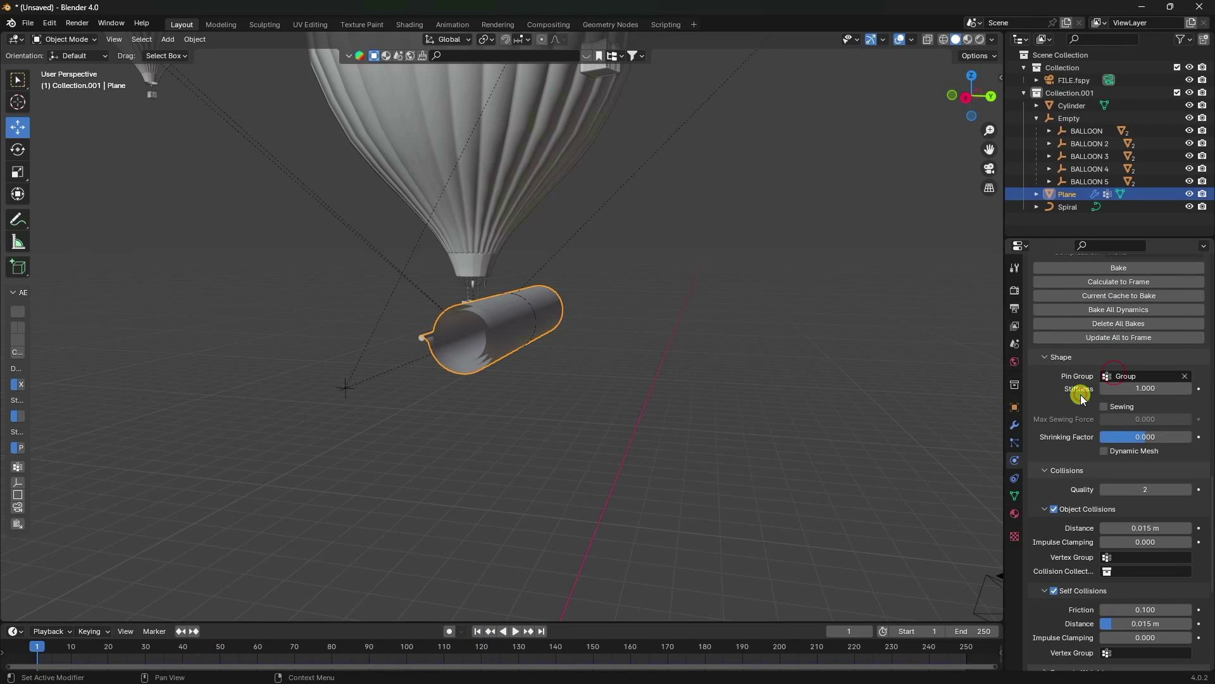
Step: Bake the pinned cloth simulation and play it from the first frame to check how the banner unrolls
{"action": "key", "text": "space"}
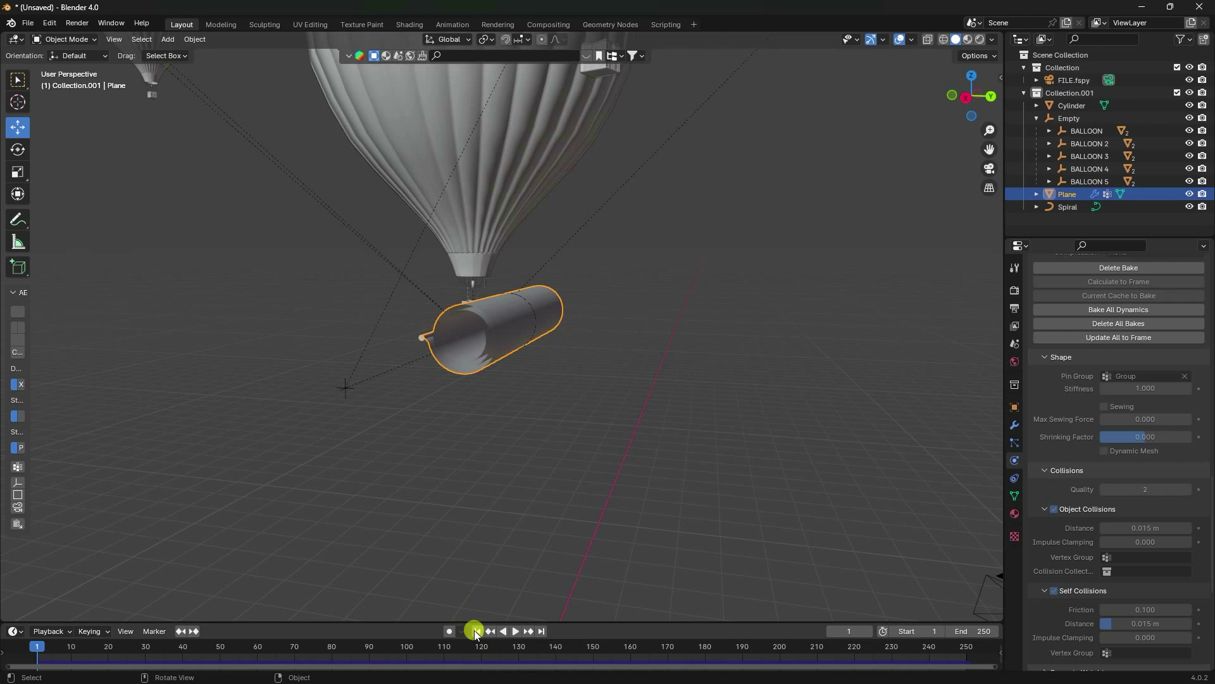
{"action": "left_click", "coordinate": [504, 632]}
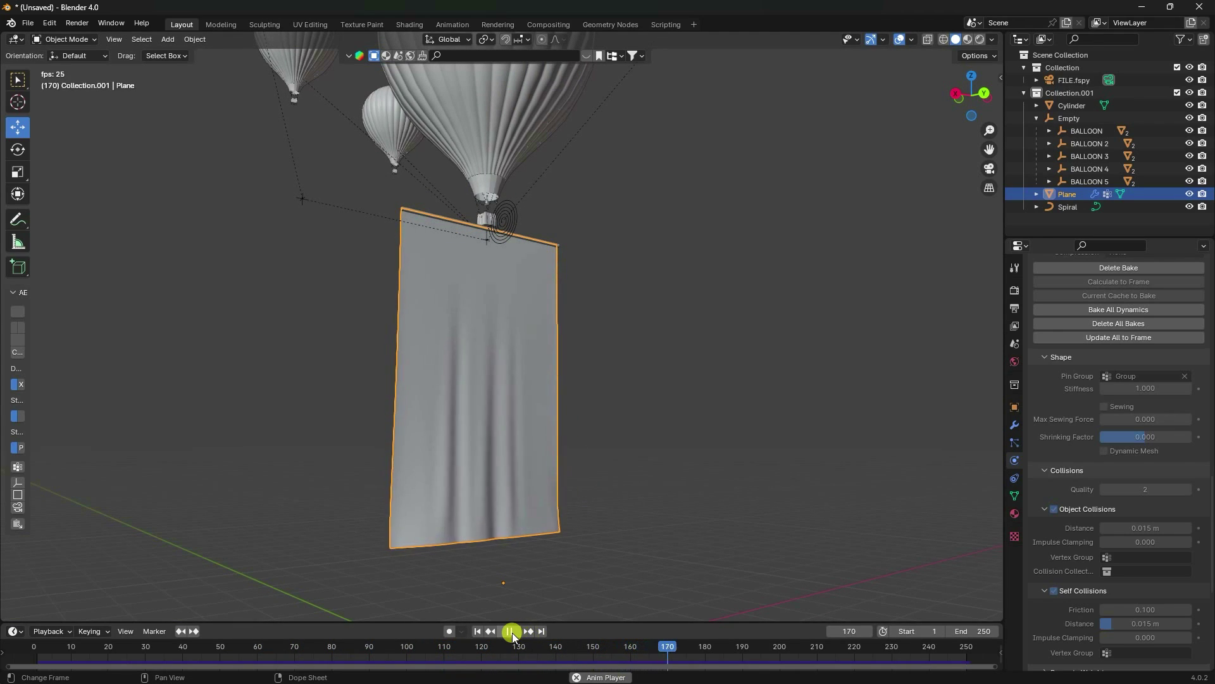
{"action": "left_click", "coordinate": [477, 631]}
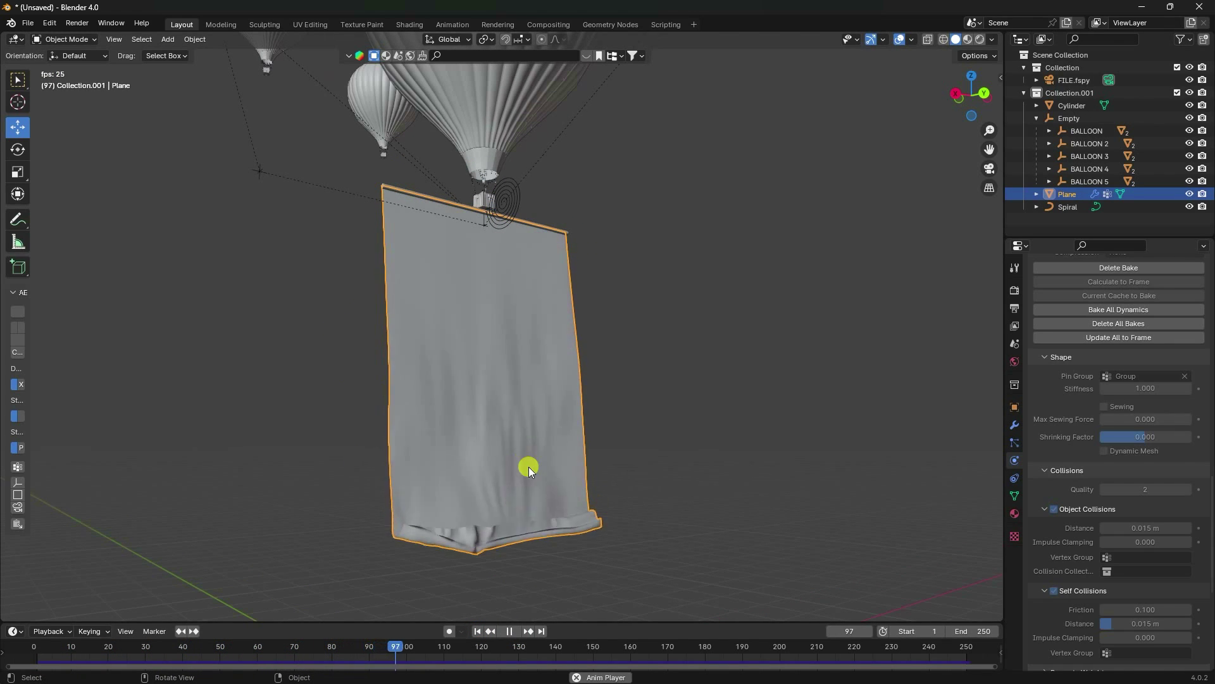
Step: Replay the baked cloth simulation from the first frame, inspect how the banner unrolls up close, and return to frame 1
{"action": "middle_click_drag", "start_coordinate": [521, 409], "coordinate": [582, 486]}
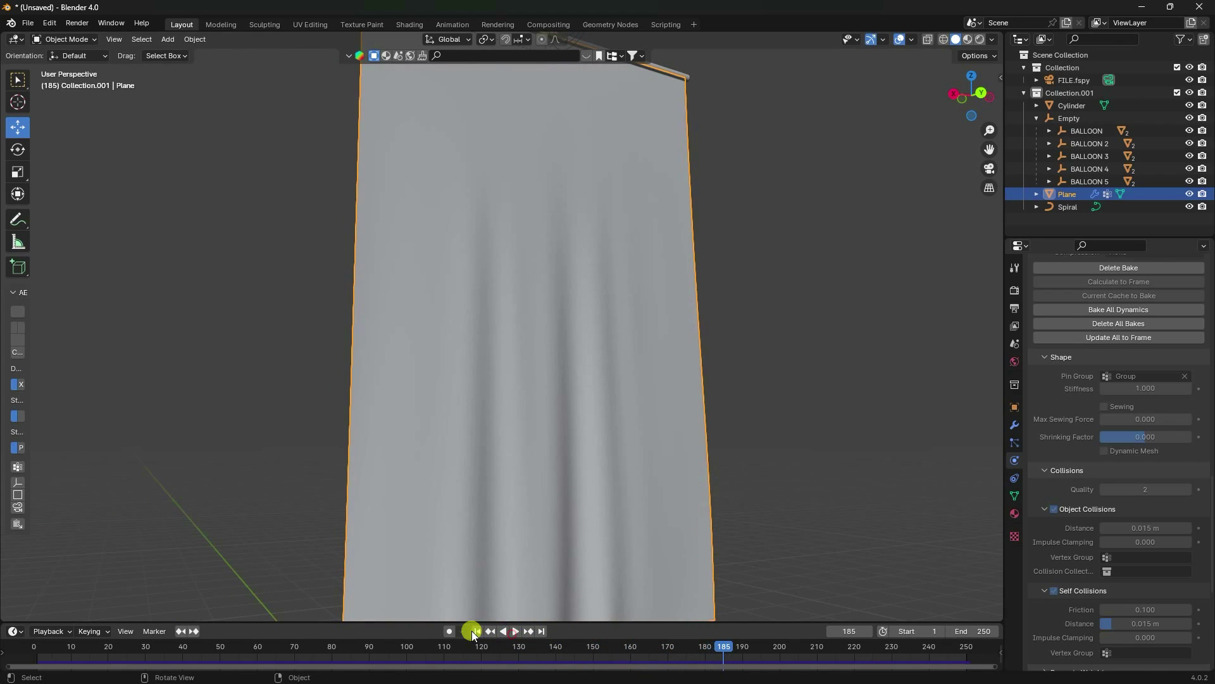
{"action": "left_click", "coordinate": [477, 632]}
{"action": "left_click", "coordinate": [513, 631]}
{"action": "left_click", "coordinate": [516, 631]}
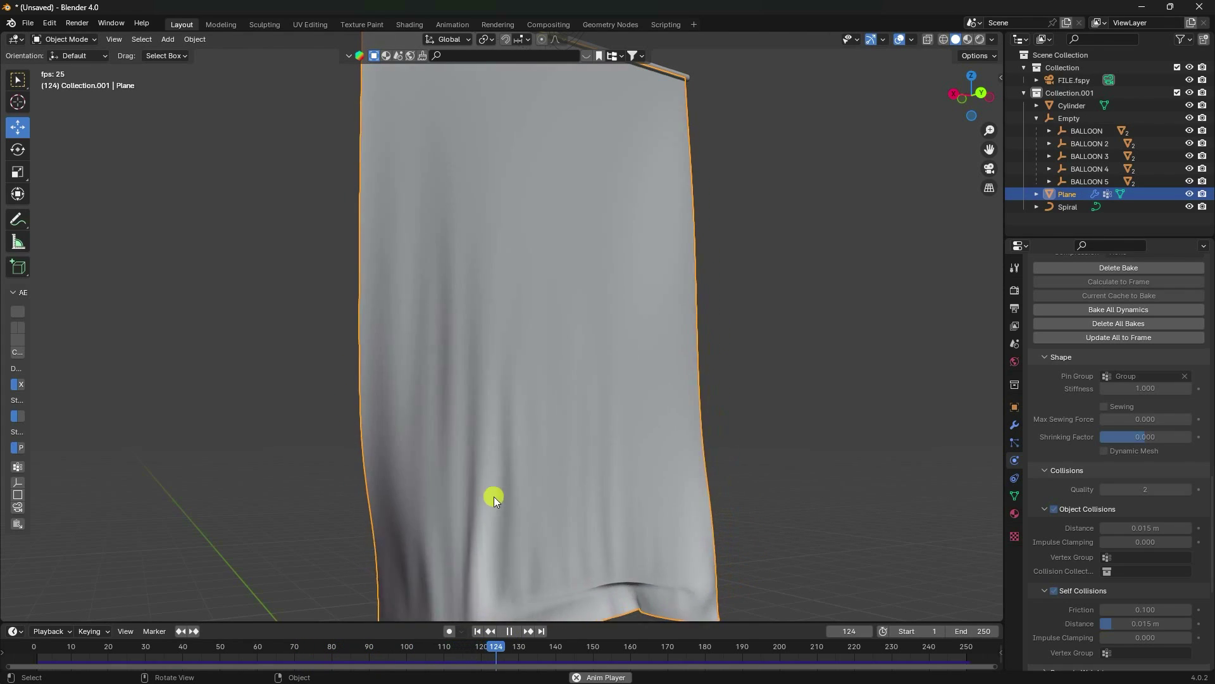
{"action": "scroll", "coordinate": [513, 506], "scroll_direction": "down", "scroll_amount": 3}
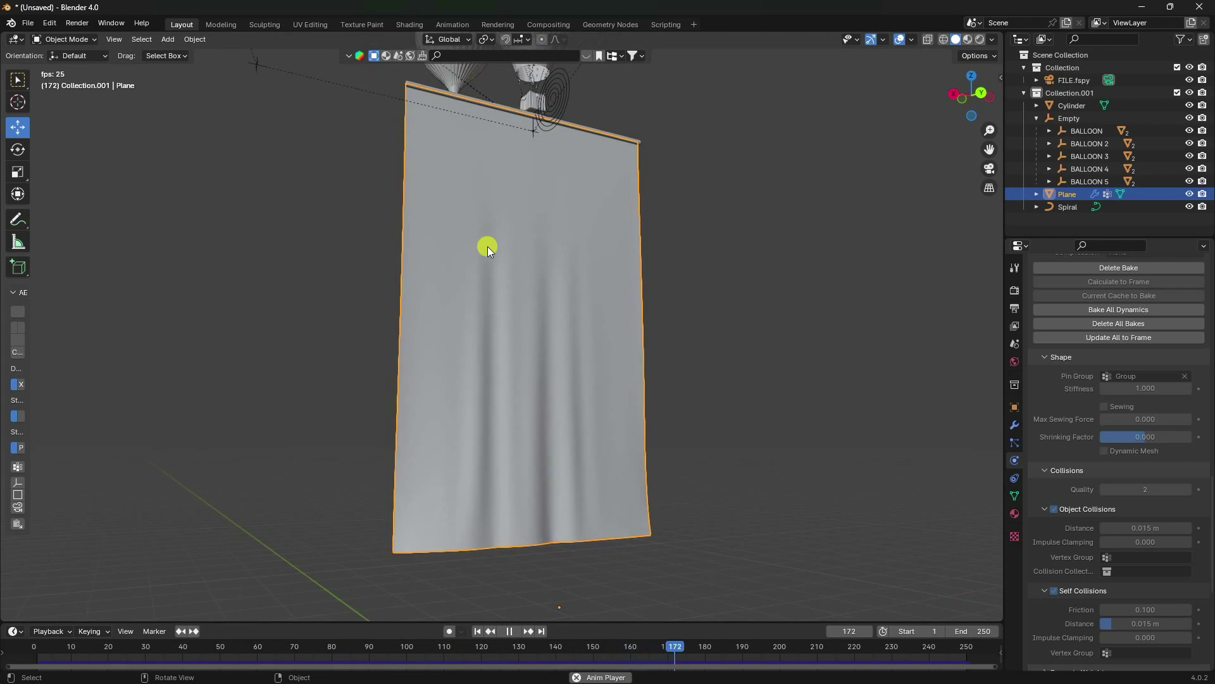
{"action": "left_click", "coordinate": [509, 631]}
{"action": "left_click", "coordinate": [477, 631]}
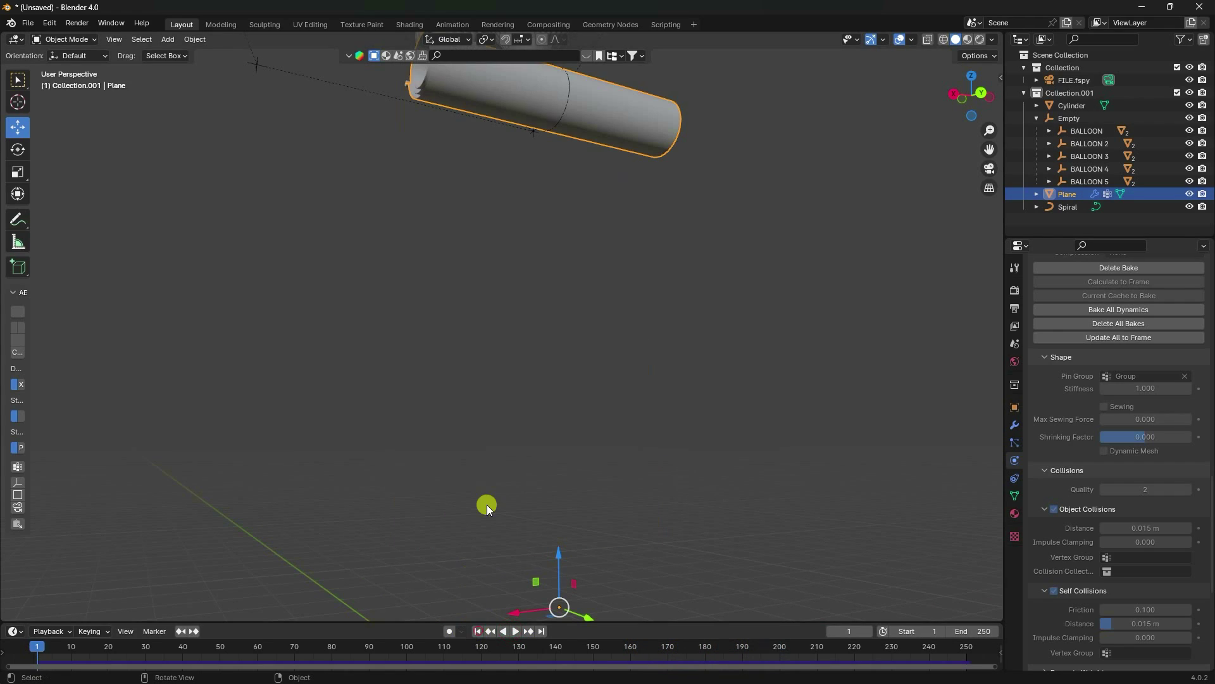
{"action": "middle_click_drag", "start_coordinate": [800, 299], "coordinate": [569, 386]}
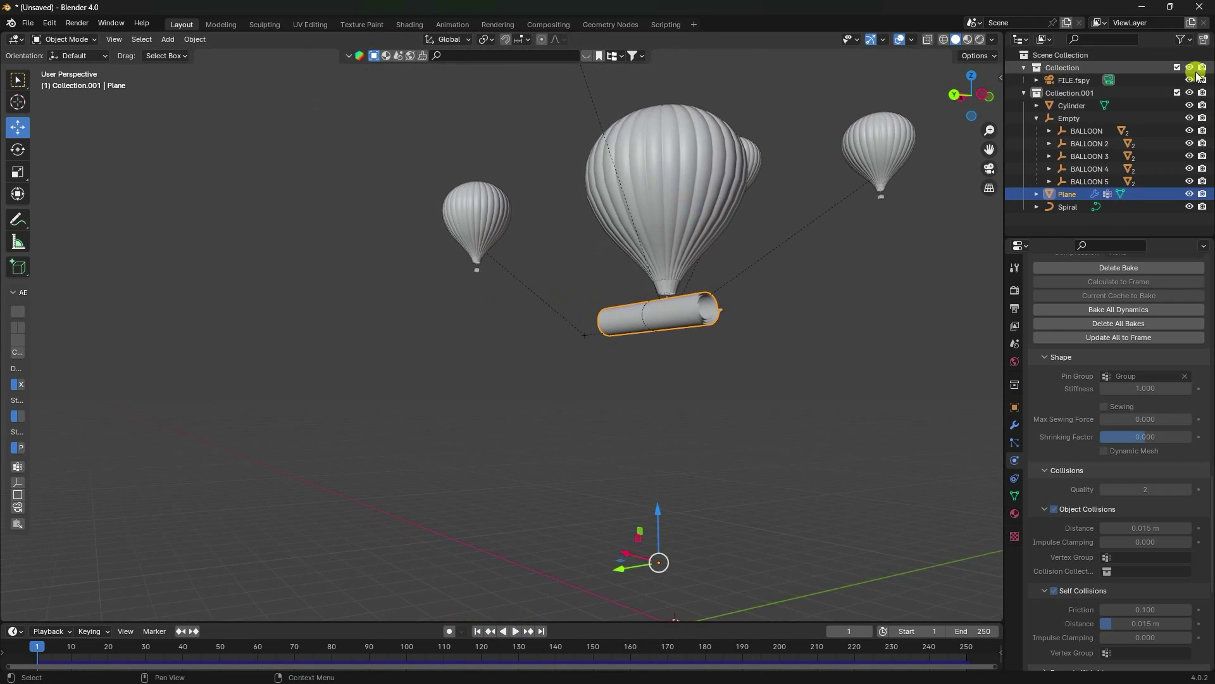
Step: Delete the banner's cloth bake, then set its gravity field weight to 1.2 and its self-collision friction to 1
{"action": "left_click", "coordinate": [1074, 94]}
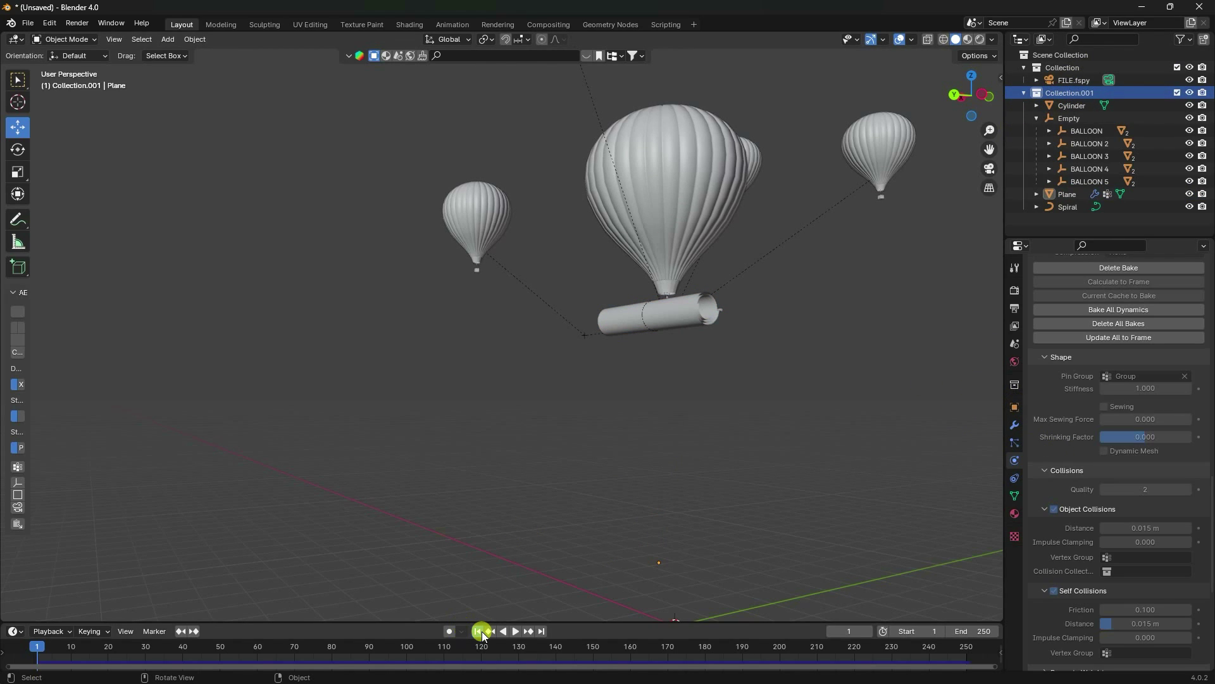
{"action": "scroll", "coordinate": [1057, 474], "scroll_direction": "down", "scroll_amount": 8}
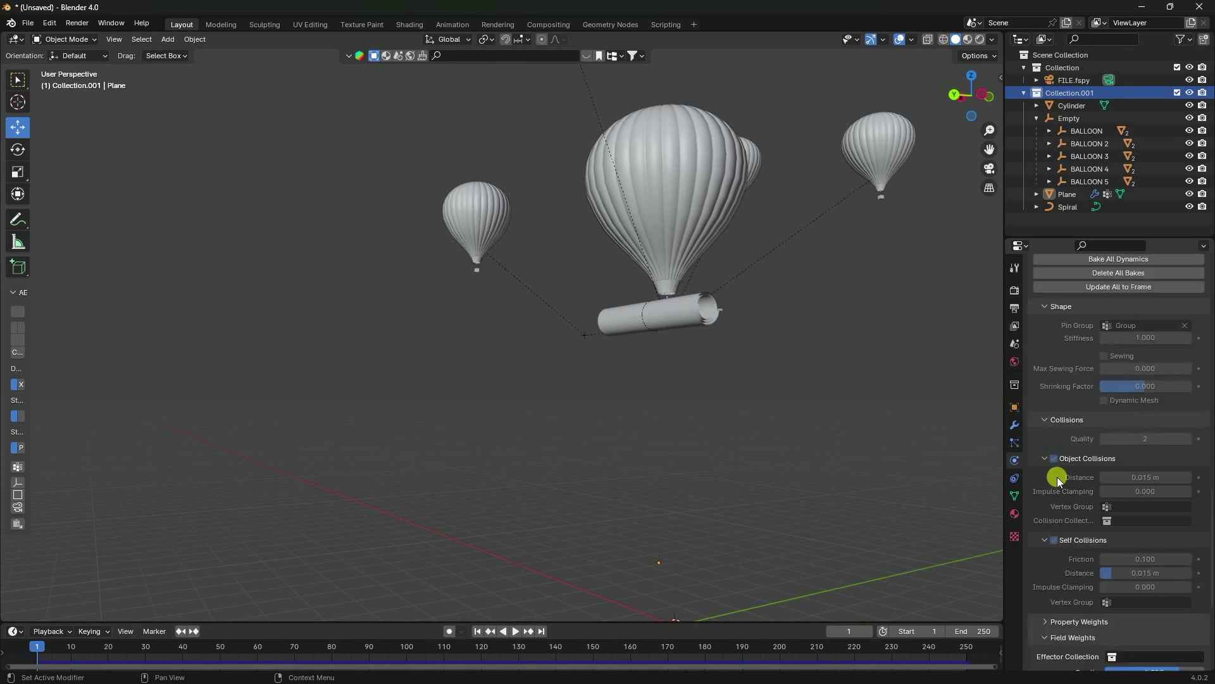
{"action": "scroll", "coordinate": [1089, 465], "scroll_direction": "up", "scroll_amount": 15}
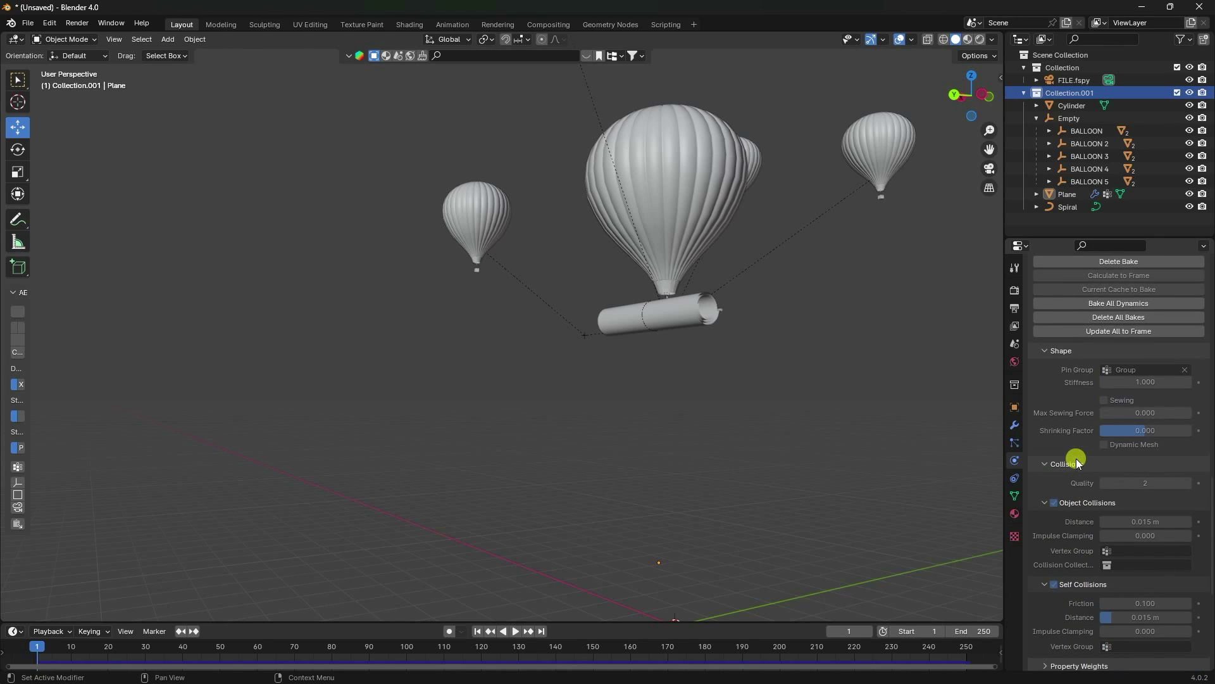
{"action": "scroll", "coordinate": [1076, 459], "scroll_direction": "down", "scroll_amount": 12}
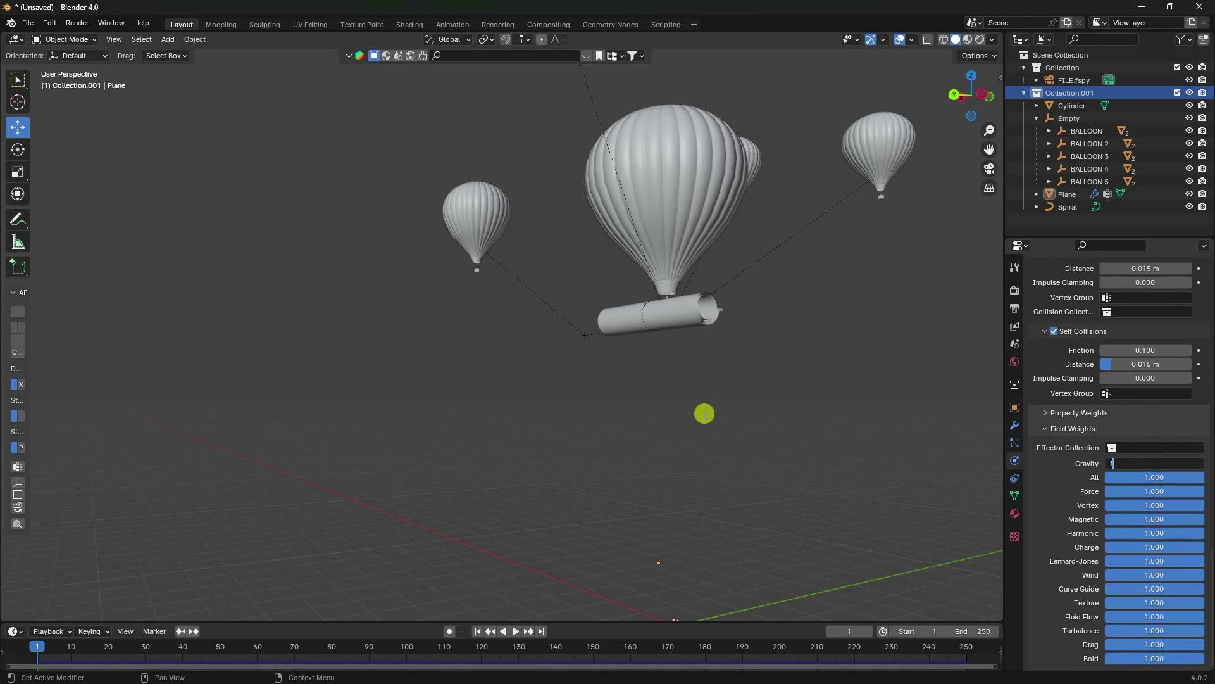
{"action": "key", "text": "Return"}
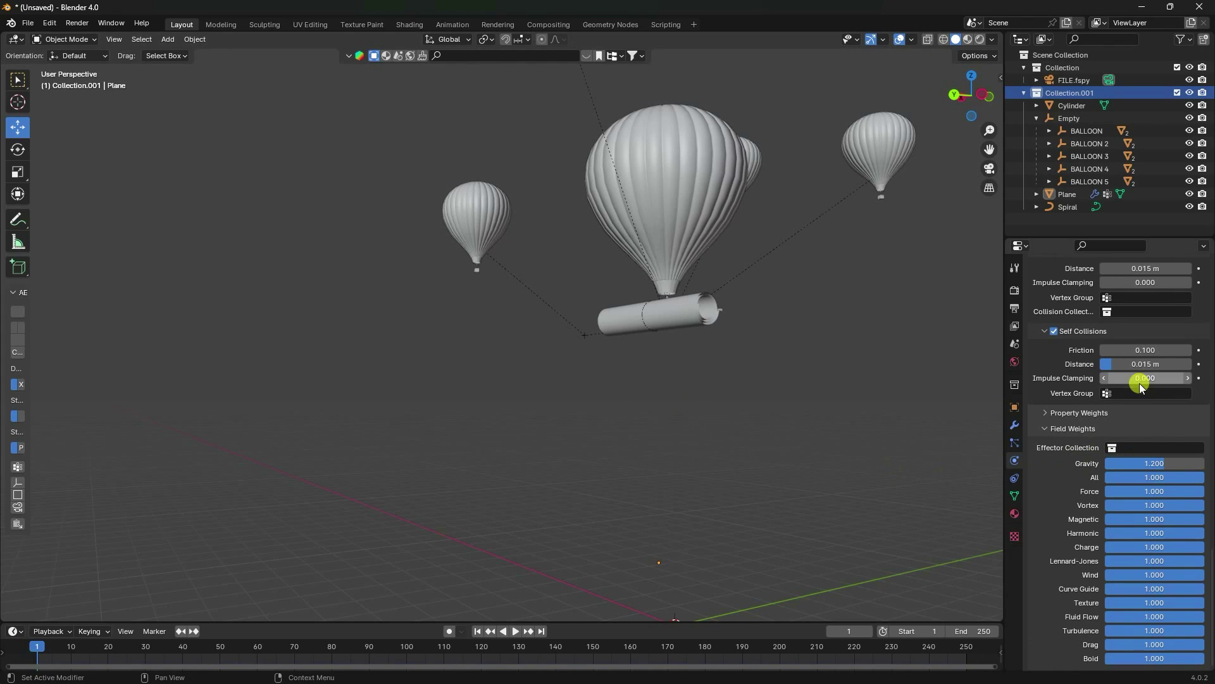
{"action": "key", "text": "Return"}
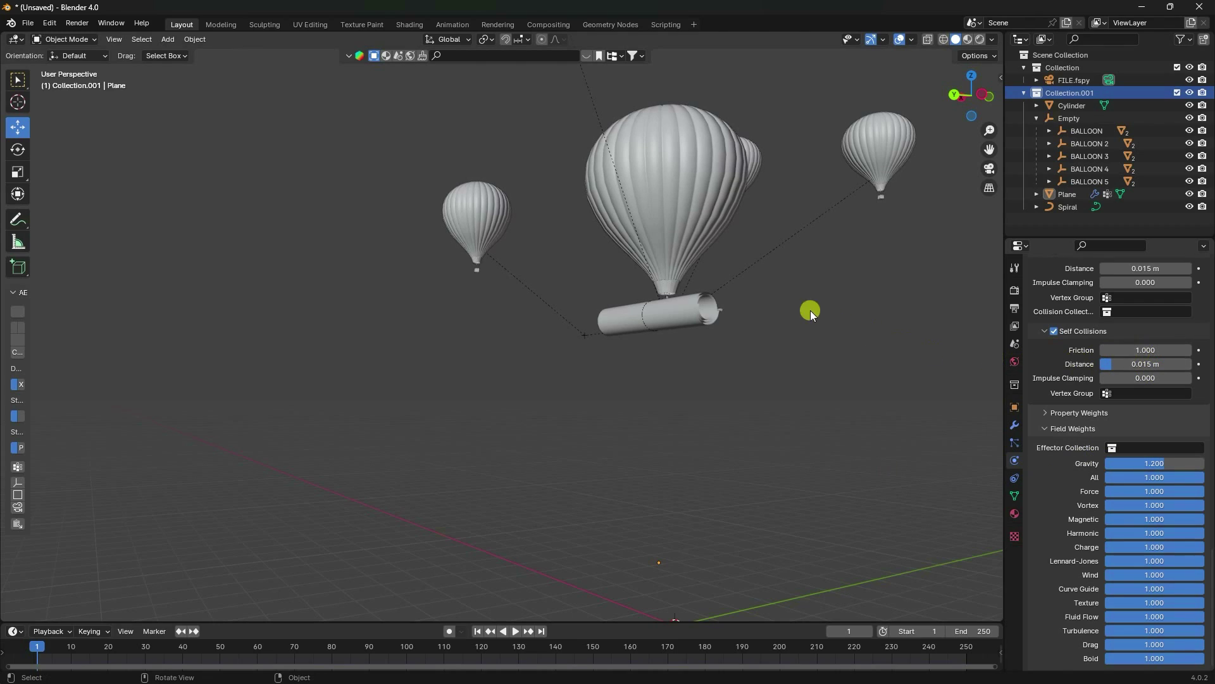
Step: Select all objects in Collection.001 and insert a Location keyframe for them at frame 1 in the camera view
{"action": "right_click", "coordinate": [1057, 91]}
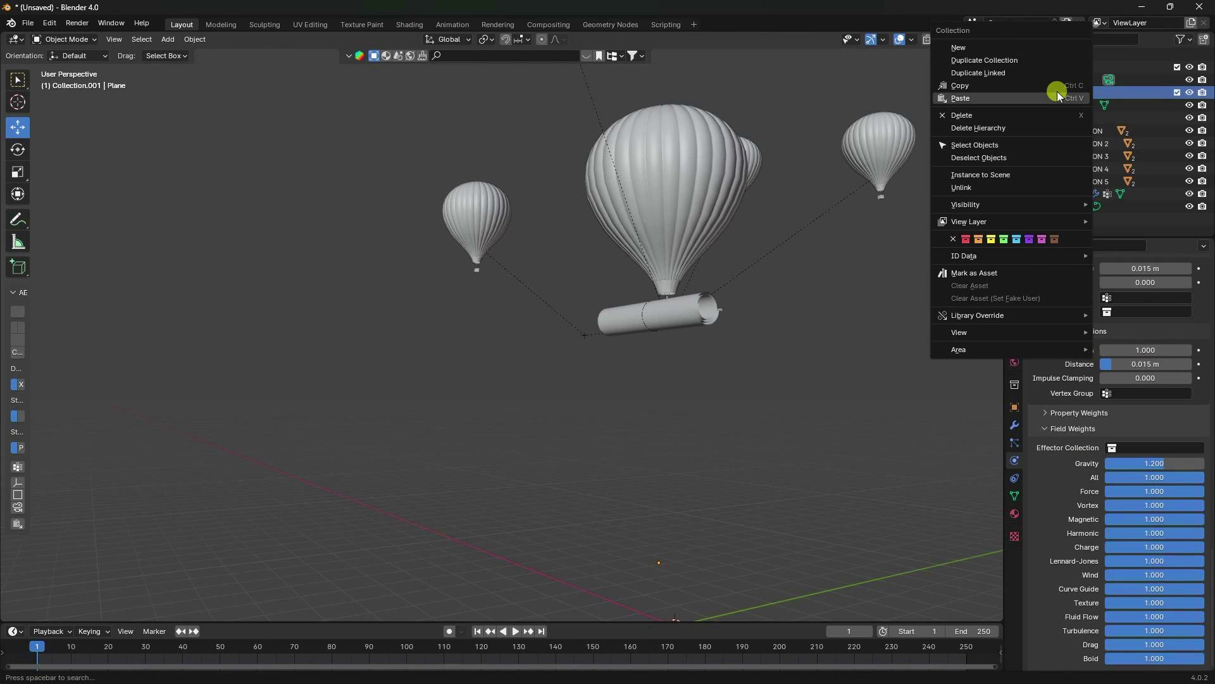
{"action": "left_click", "coordinate": [994, 147]}
{"action": "key", "text": "KP_0"}
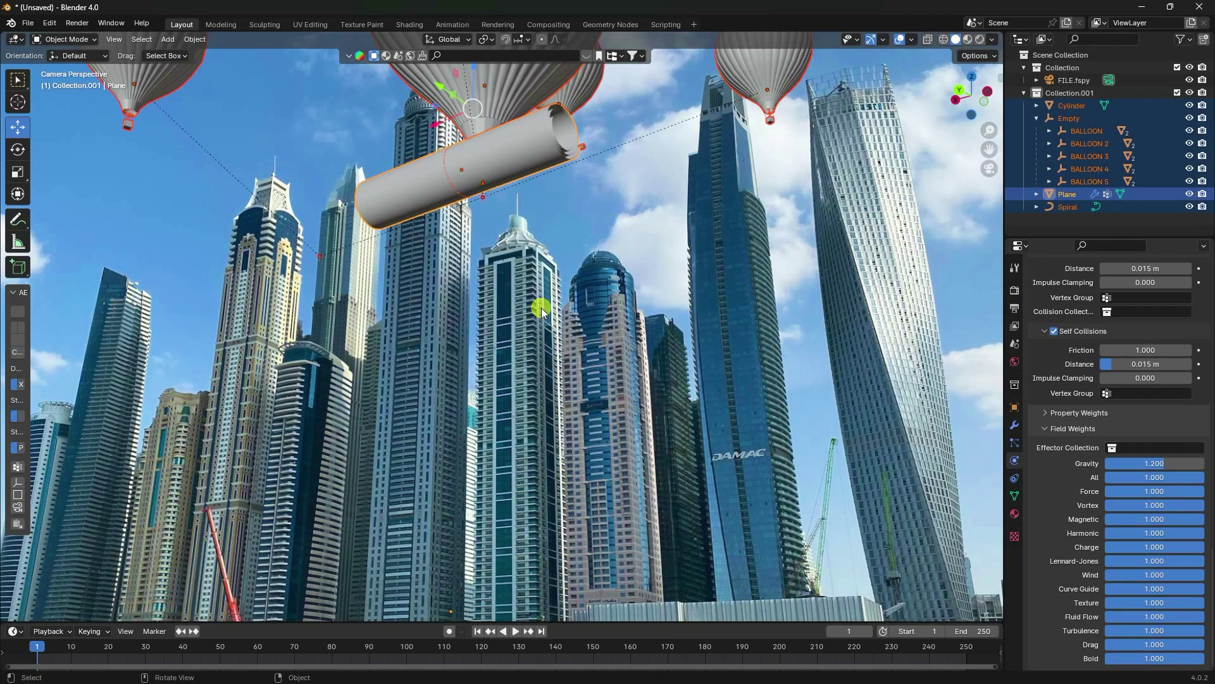
{"action": "scroll", "coordinate": [519, 310], "scroll_direction": "down", "scroll_amount": 4}
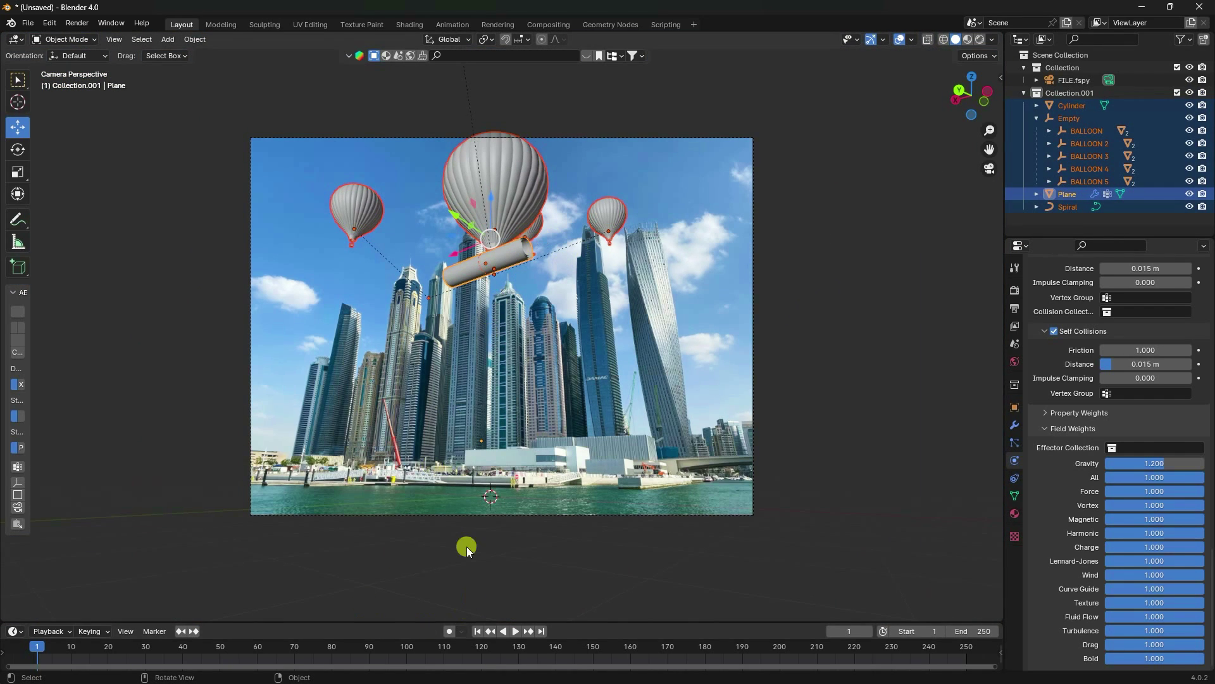
{"action": "key", "text": "i"}
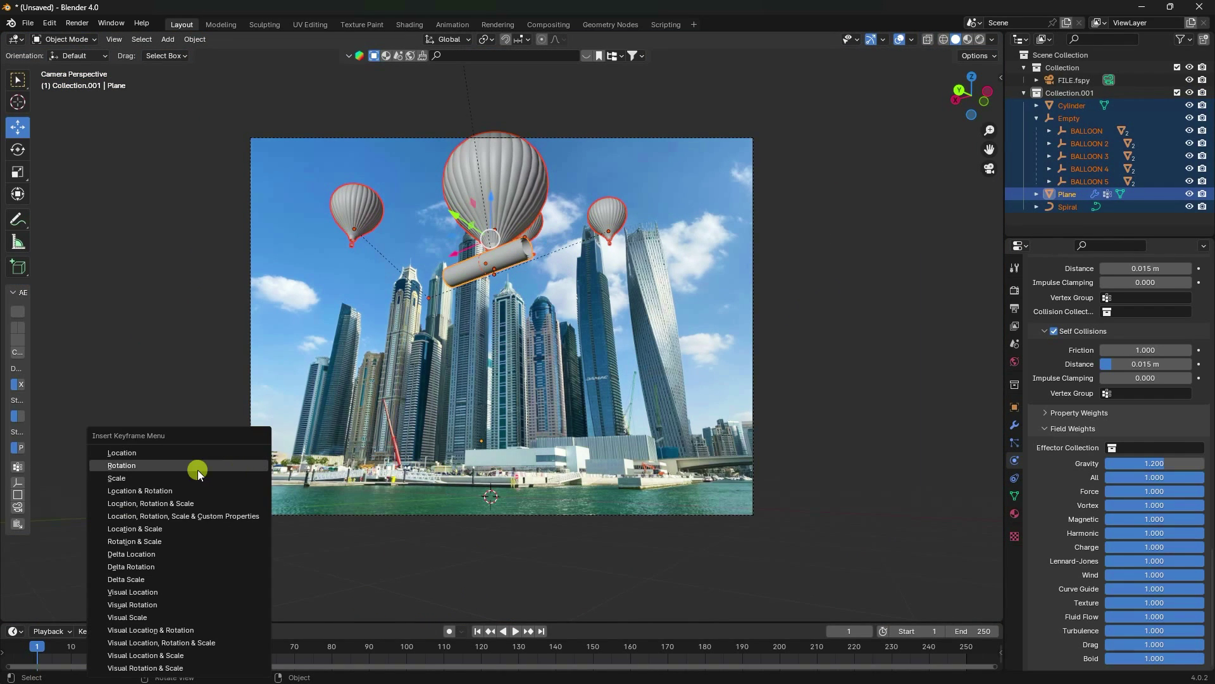
{"action": "left_click", "coordinate": [121, 451]}
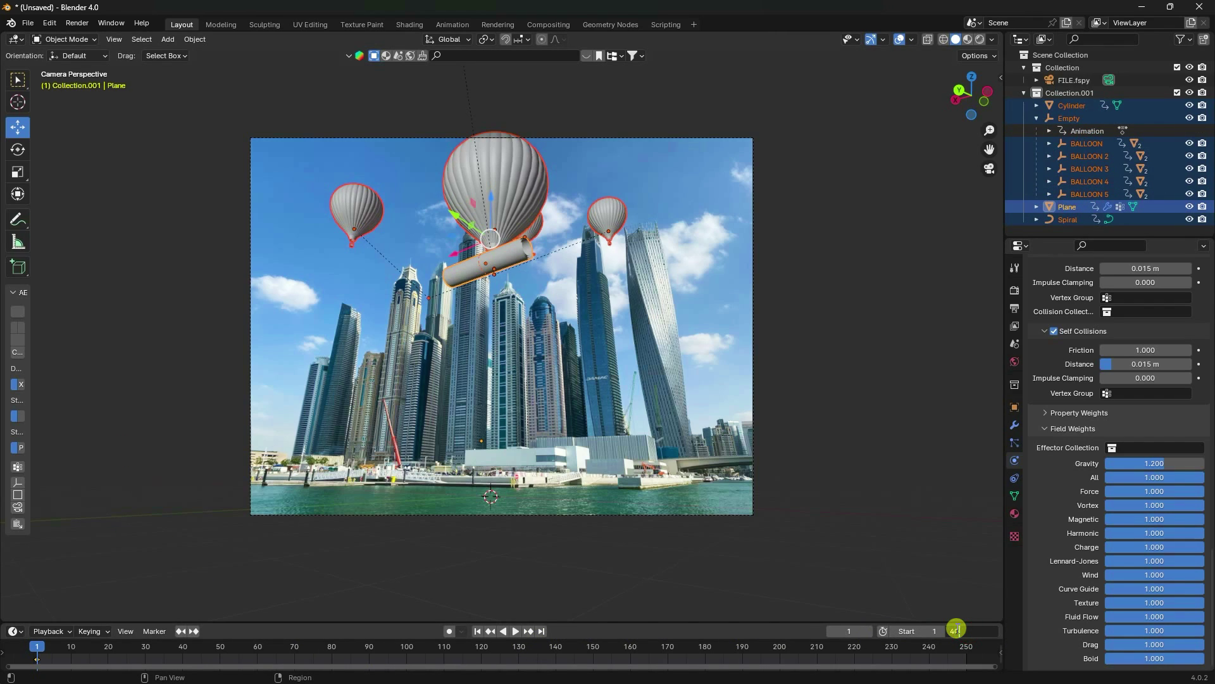
Step: Set the scene's end frame to 400 and fit the longer frame range in the timeline
{"action": "key", "text": "Return"}
{"action": "scroll", "coordinate": [603, 536], "scroll_direction": "down", "scroll_amount": 3}
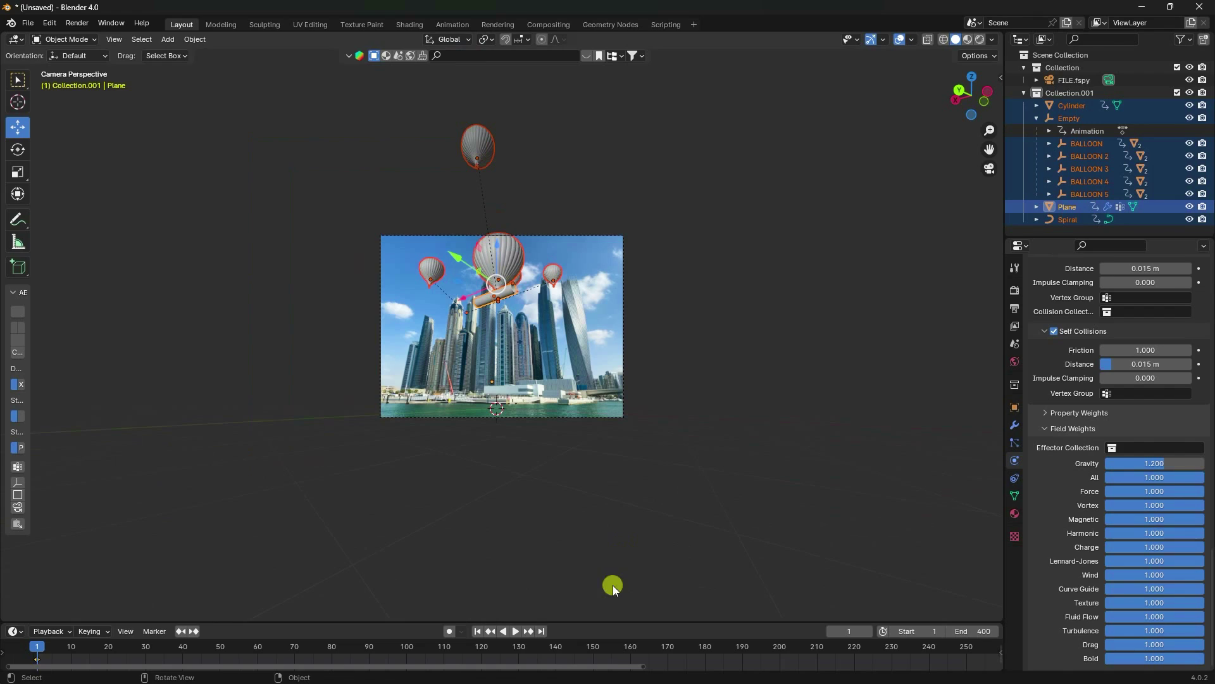
{"action": "scroll", "coordinate": [595, 652], "scroll_direction": "down", "scroll_amount": 3}
{"action": "scroll", "coordinate": [595, 652], "scroll_direction": "down", "scroll_amount": 3}
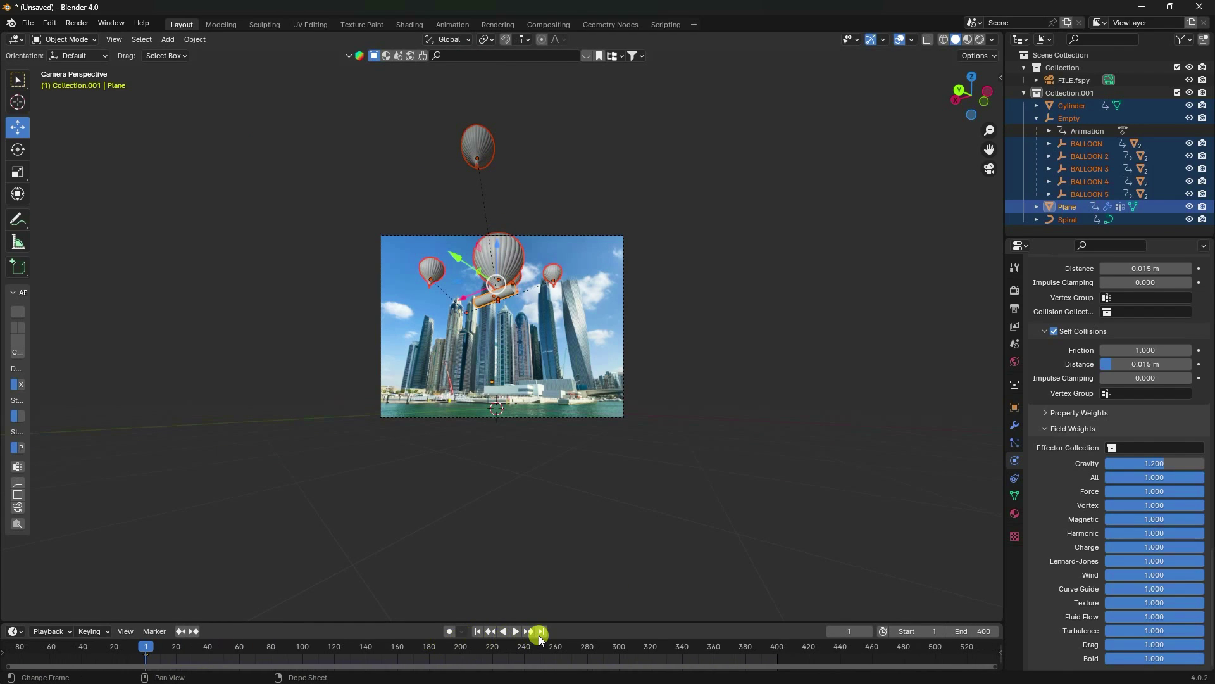
Step: At frame 400, raise the selected balloons and banner about 3.14 m along Z and insert a Location keyframe
{"action": "left_click", "coordinate": [543, 631]}
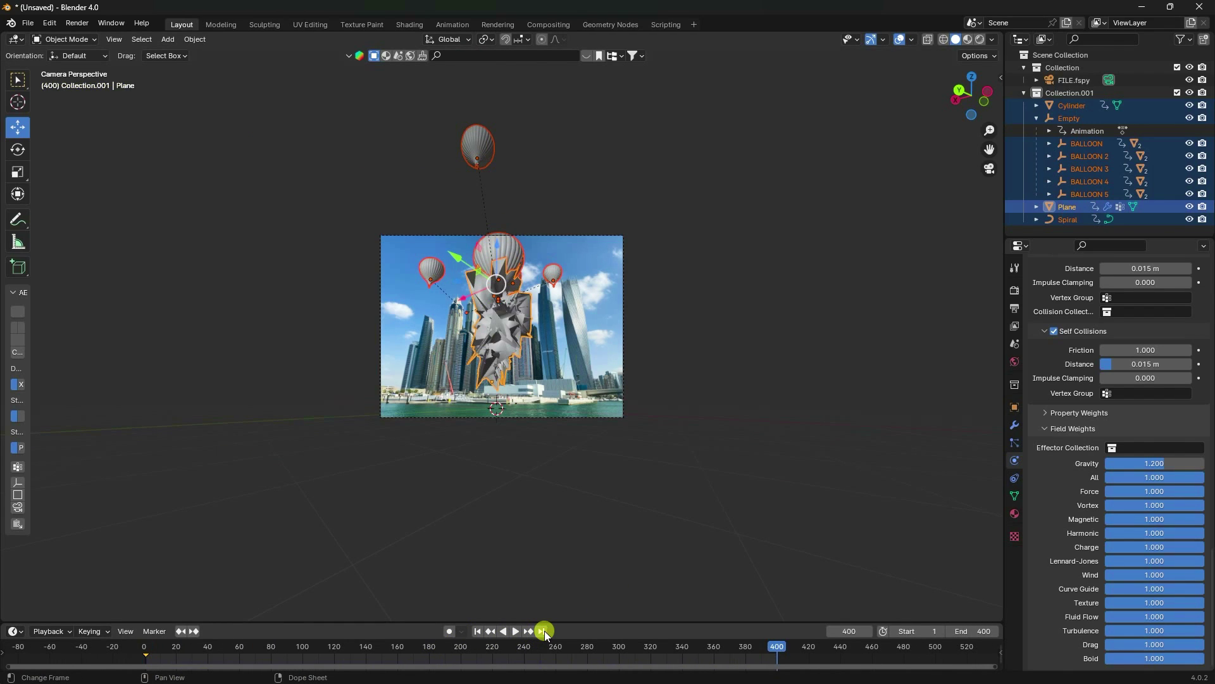
{"action": "scroll", "coordinate": [549, 408], "scroll_direction": "up", "scroll_amount": 3}
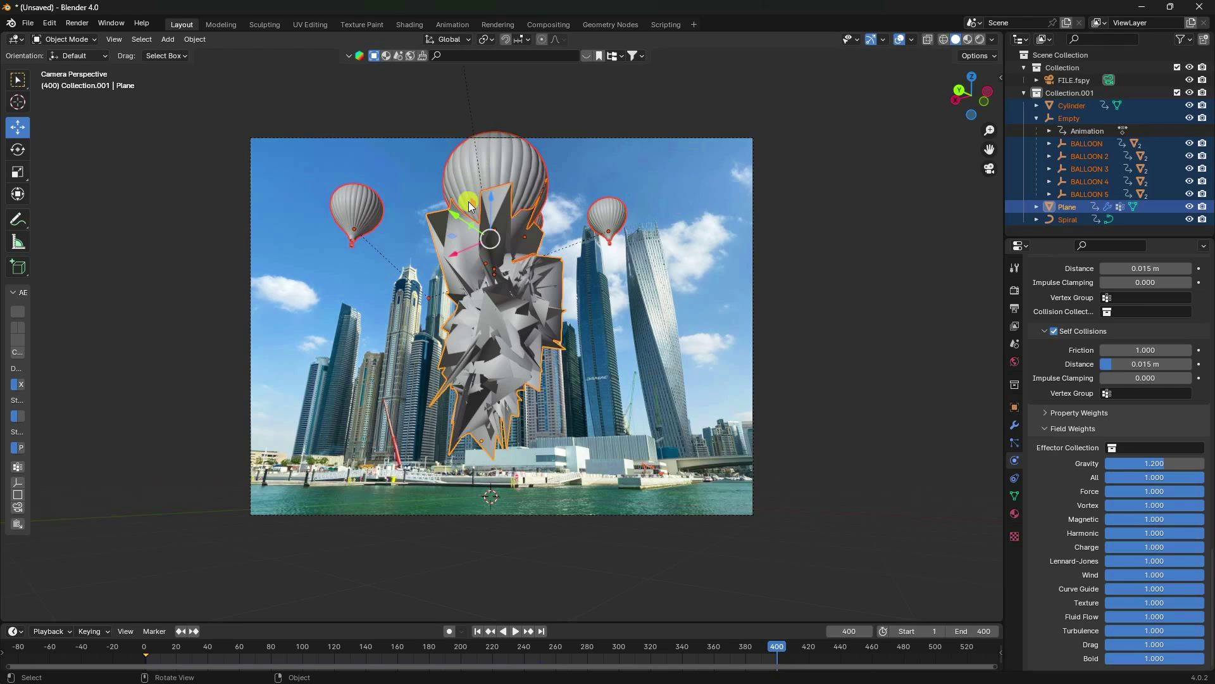
{"action": "scroll", "coordinate": [492, 262], "scroll_direction": "up", "scroll_amount": 2}
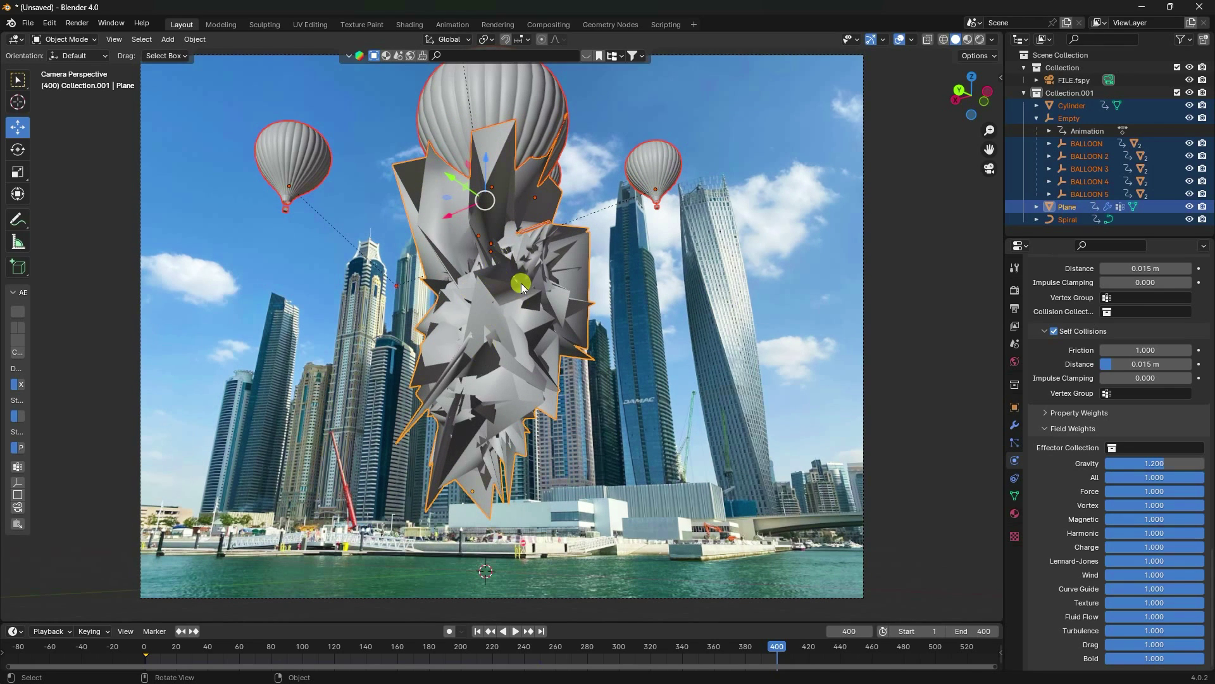
{"action": "scroll", "coordinate": [506, 266], "scroll_direction": "down", "scroll_amount": 2}
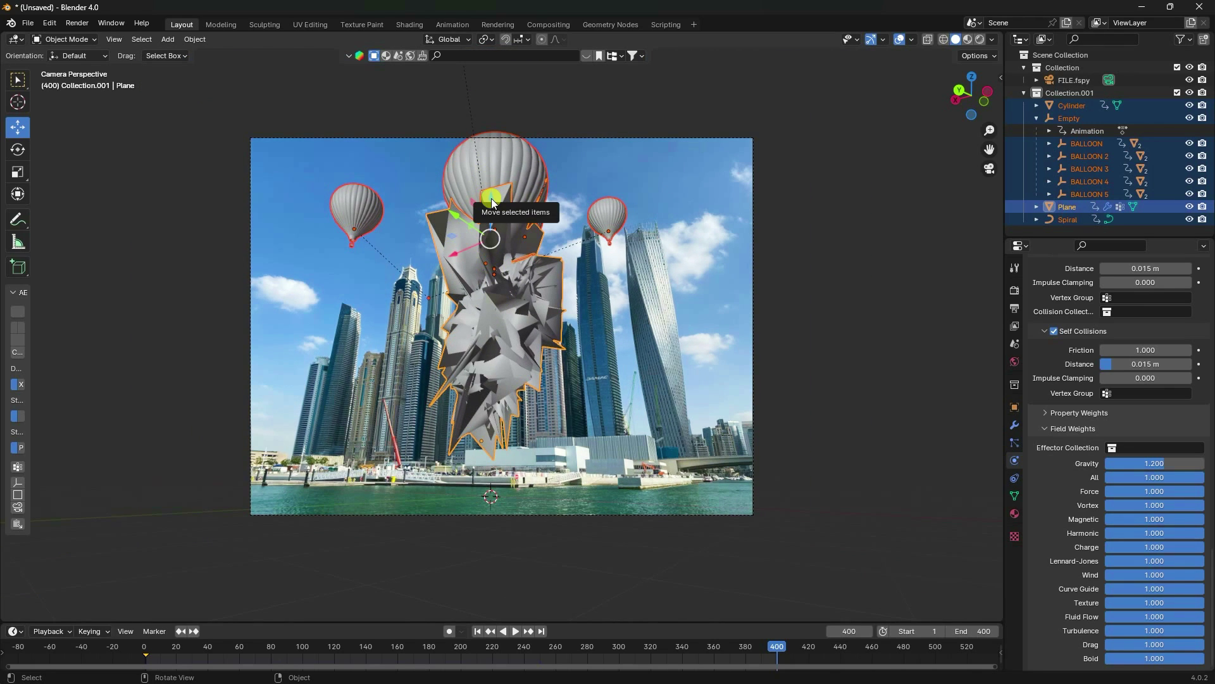
{"action": "mouse_move", "coordinate": [493, 201]}
{"action": "left_mouse_down"}
{"action": "mouse_move", "coordinate": [510, 103]}
{"action": "mouse_move", "coordinate": [486, 199]}
{"action": "left_mouse_up"}
{"action": "key", "text": "i"}
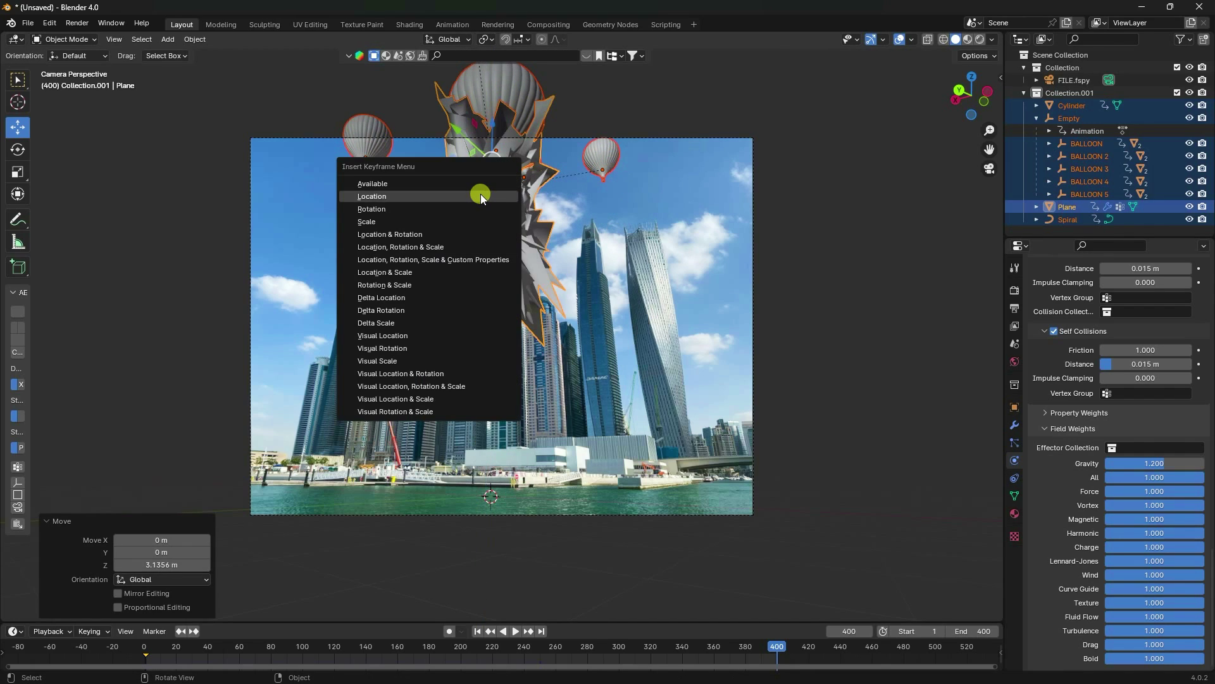
{"action": "left_click", "coordinate": [481, 195]}
Step: Return to frame 1, set the banner Plane's cloth cache end to 400, and bake the simulation
{"action": "left_click", "coordinate": [481, 630]}
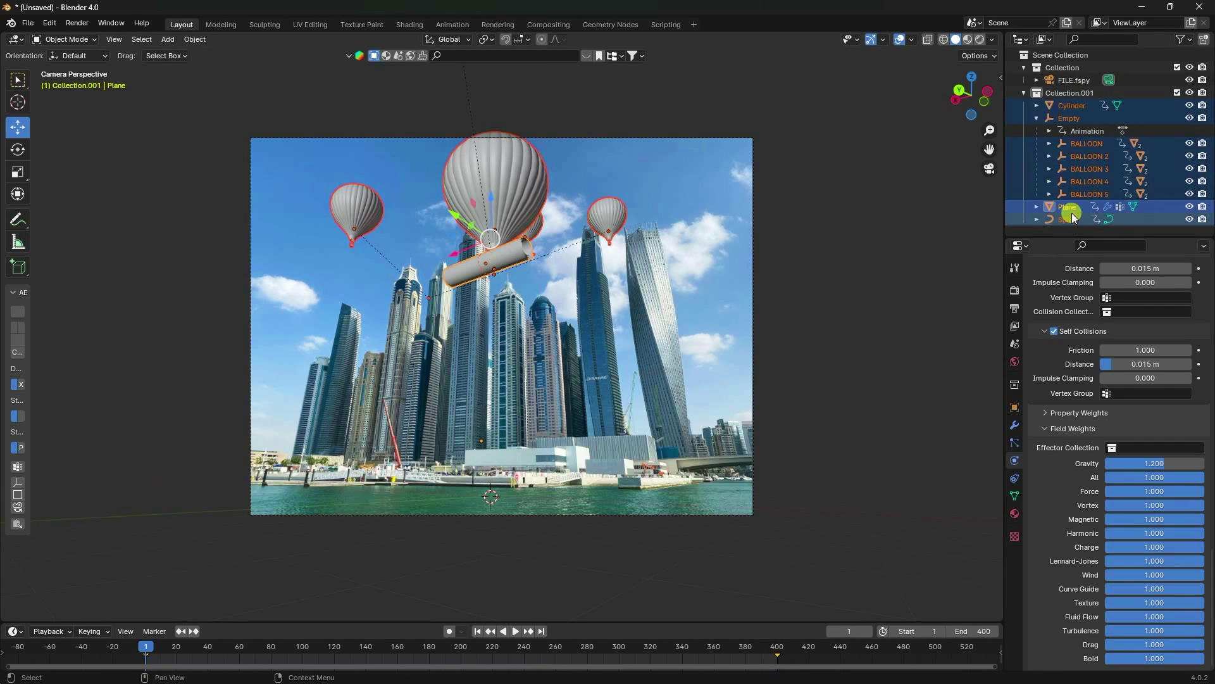
{"action": "left_click", "coordinate": [1070, 207]}
{"action": "left_click", "coordinate": [511, 257]}
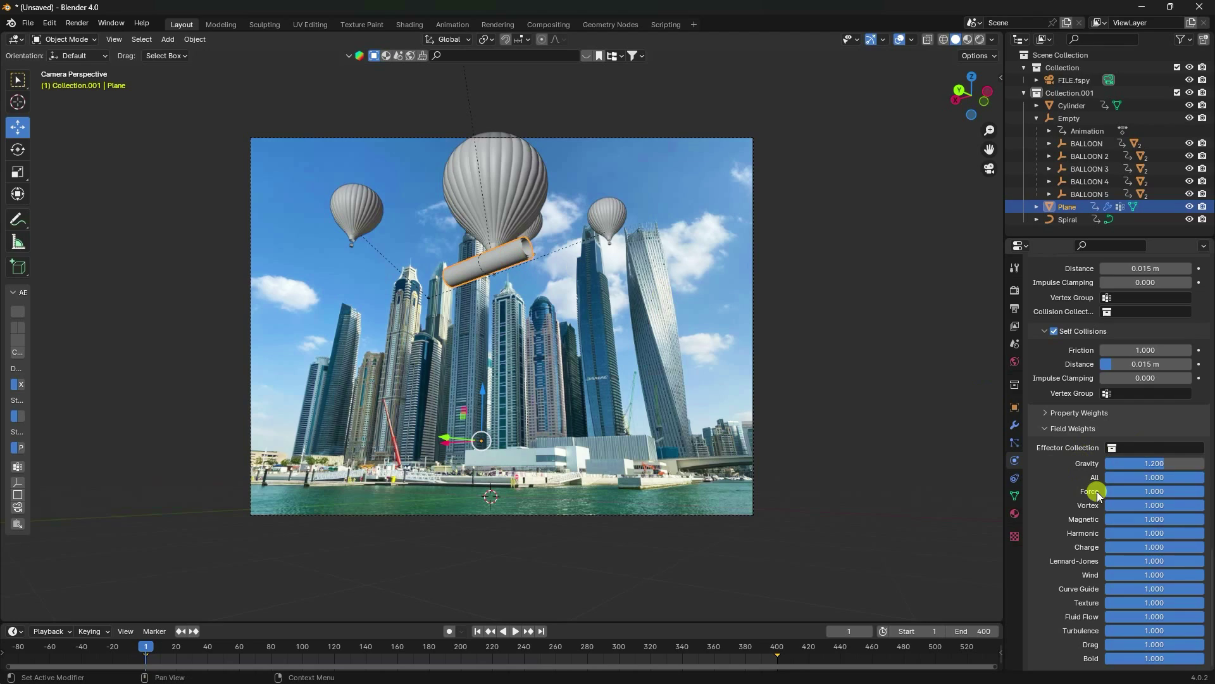
{"action": "scroll", "coordinate": [1100, 471], "scroll_direction": "up", "scroll_amount": 10}
{"action": "scroll", "coordinate": [1103, 310], "scroll_direction": "up", "scroll_amount": 3}
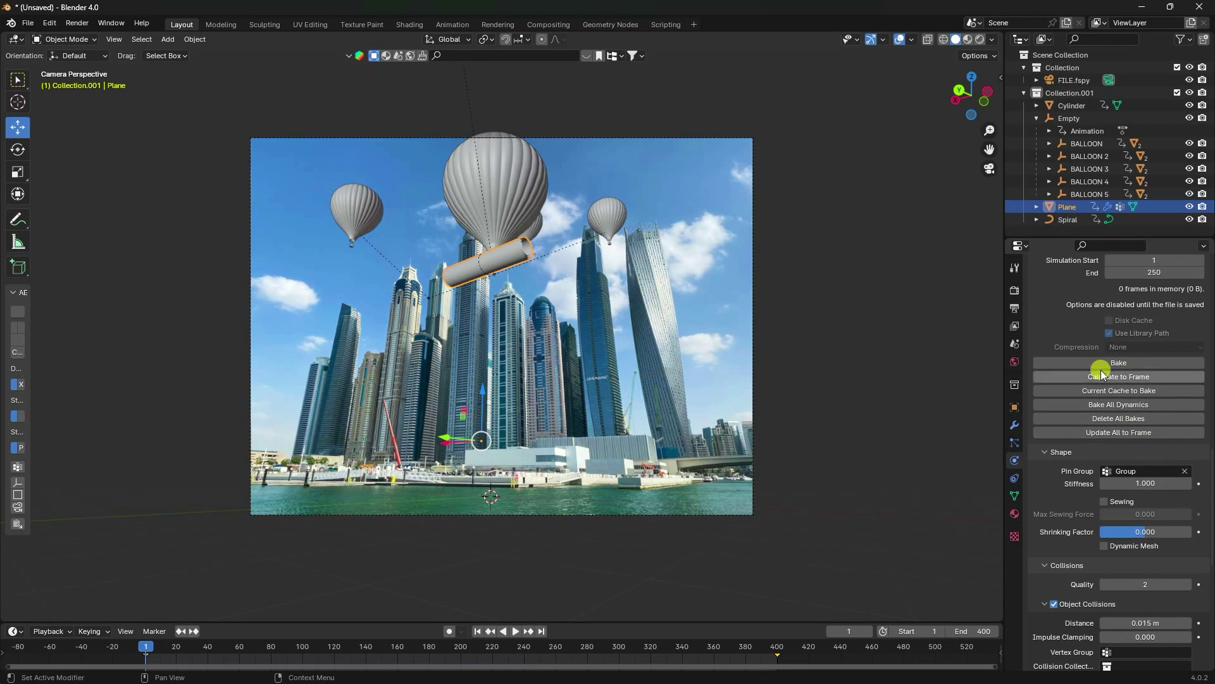
{"action": "left_click", "coordinate": [1159, 273]}
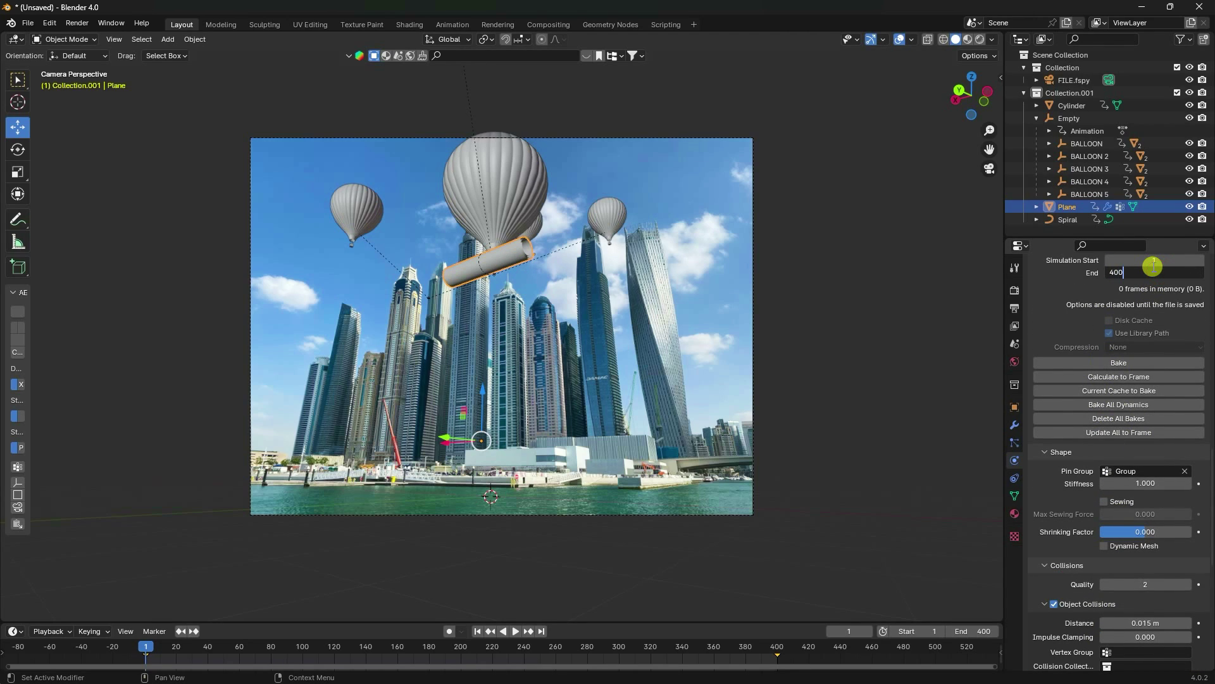
{"action": "key", "text": "Return"}
{"action": "left_click", "coordinate": [1045, 362]}
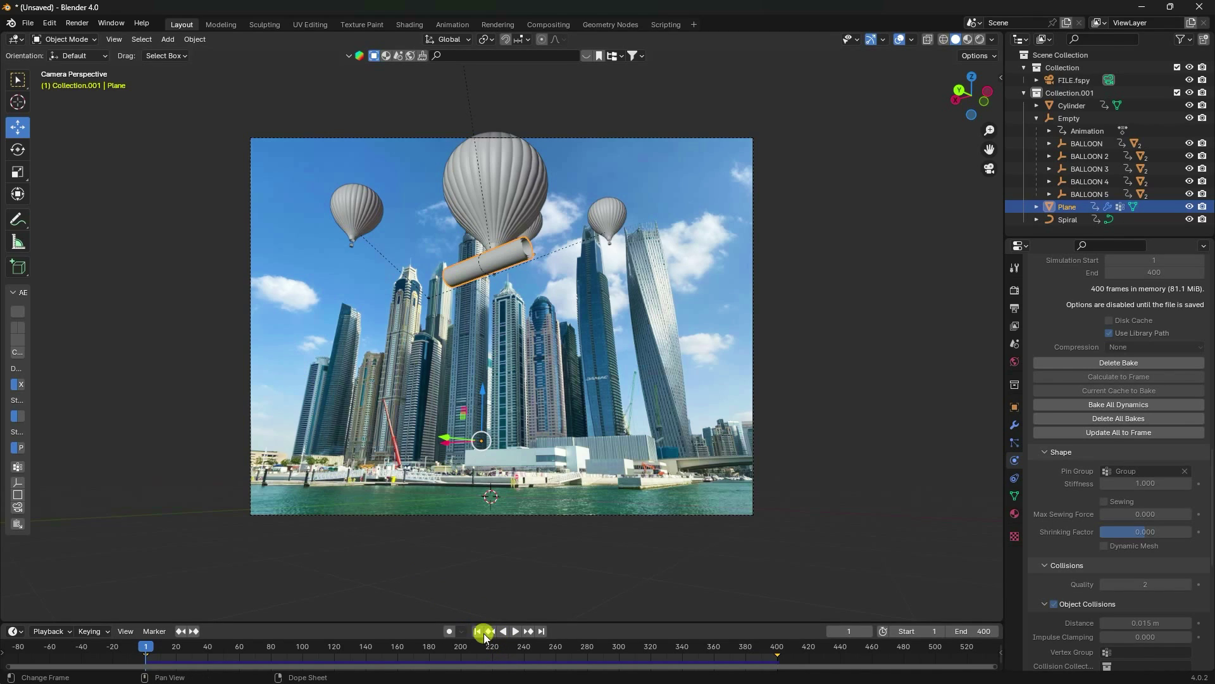
Step: Play the animation in the camera view to check the banner unrolling while the balloons rise, and stop playback
{"action": "left_click", "coordinate": [514, 631]}
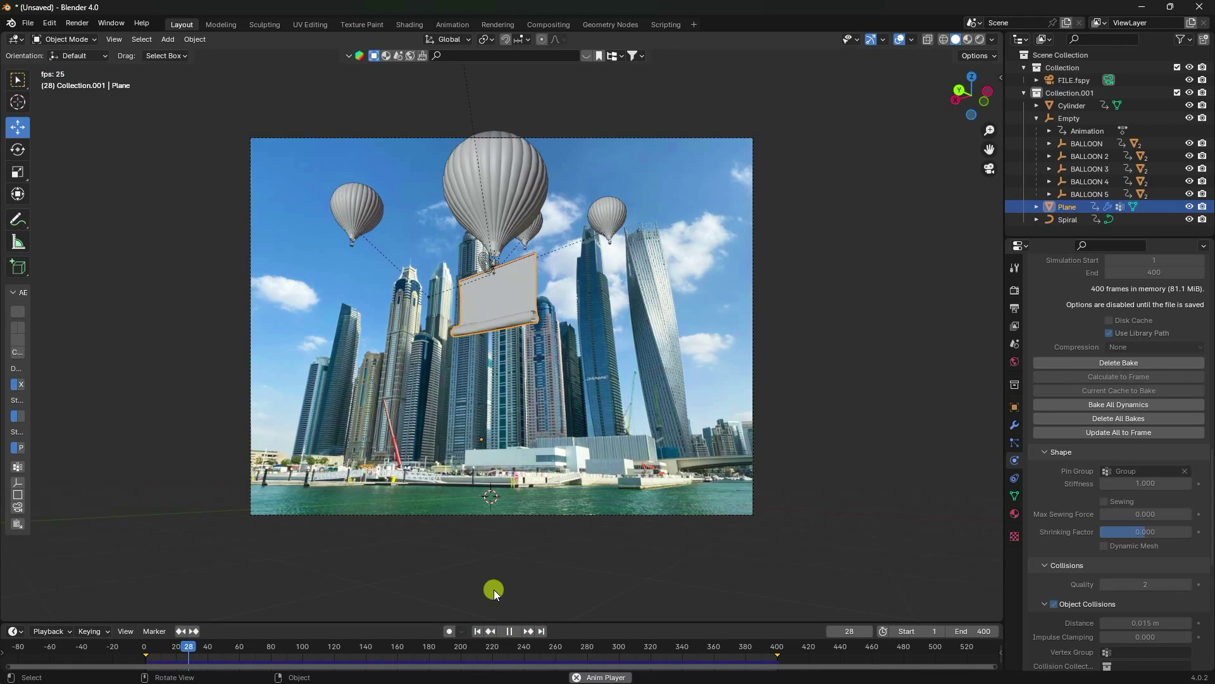
{"action": "scroll", "coordinate": [534, 265], "scroll_direction": "up", "scroll_amount": 2}
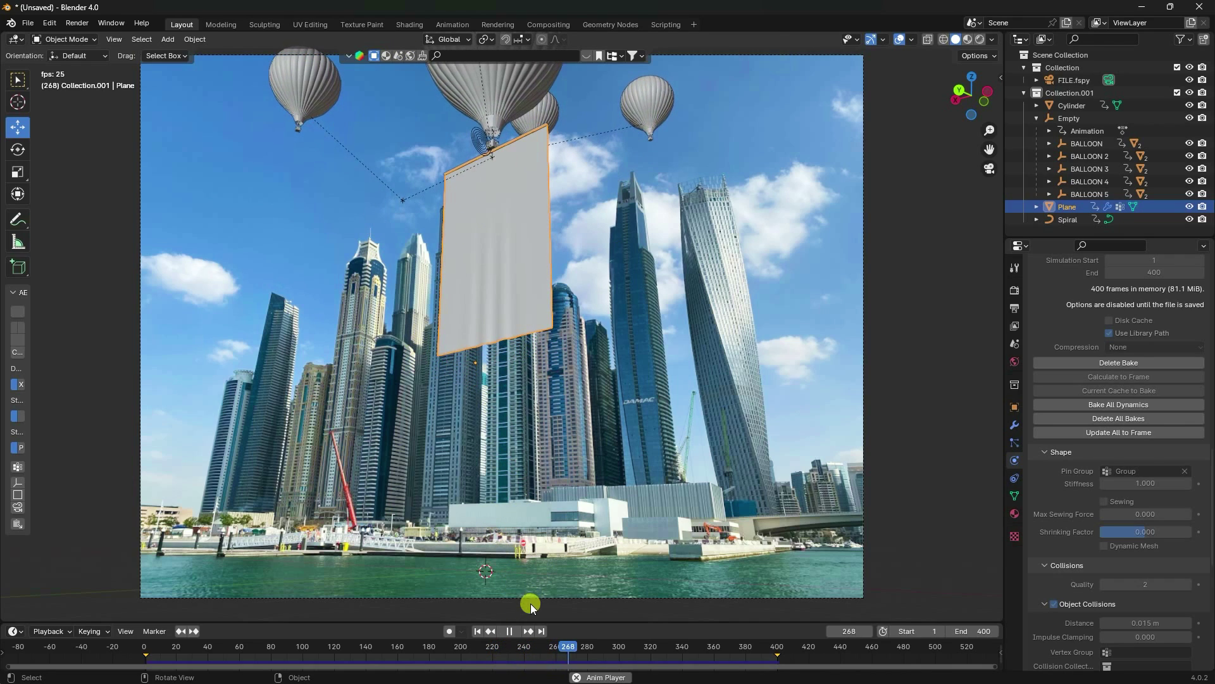
{"action": "left_click", "coordinate": [508, 632]}
Step: Set the render engine to Cycles with GPU Compute as the device, and change the render's Max Samples
{"action": "scroll", "coordinate": [1072, 345], "scroll_direction": "up", "scroll_amount": 10}
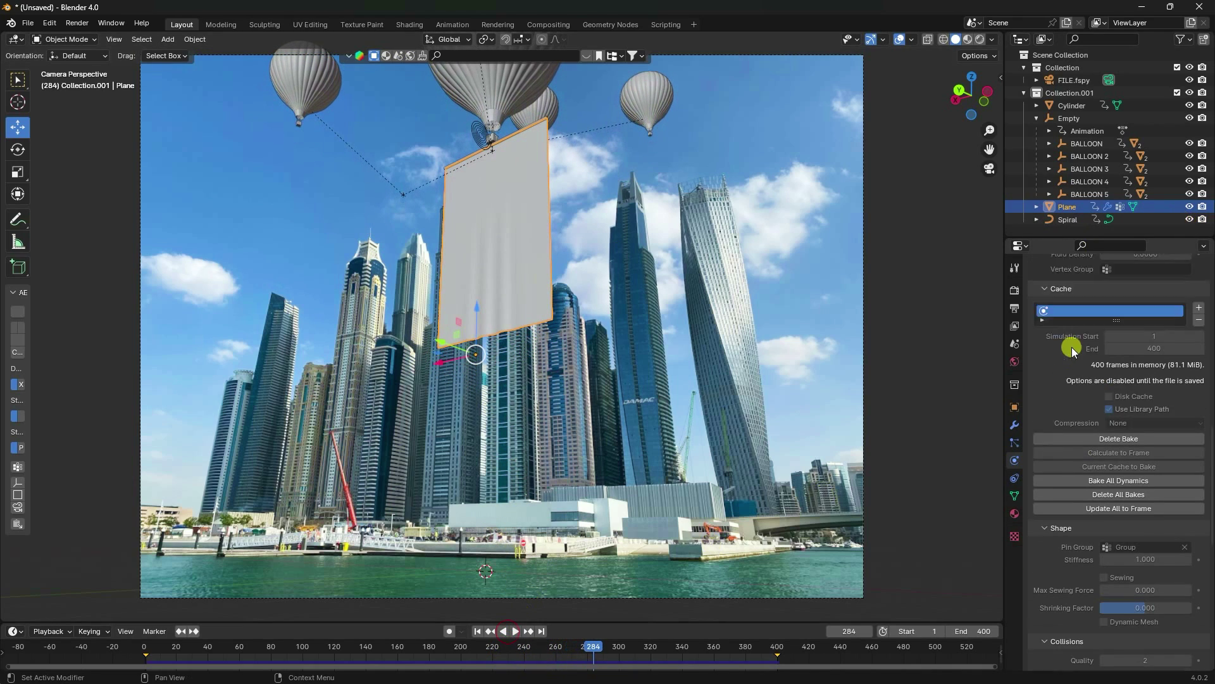
{"action": "left_click", "coordinate": [1015, 290]}
{"action": "left_click", "coordinate": [1130, 288]}
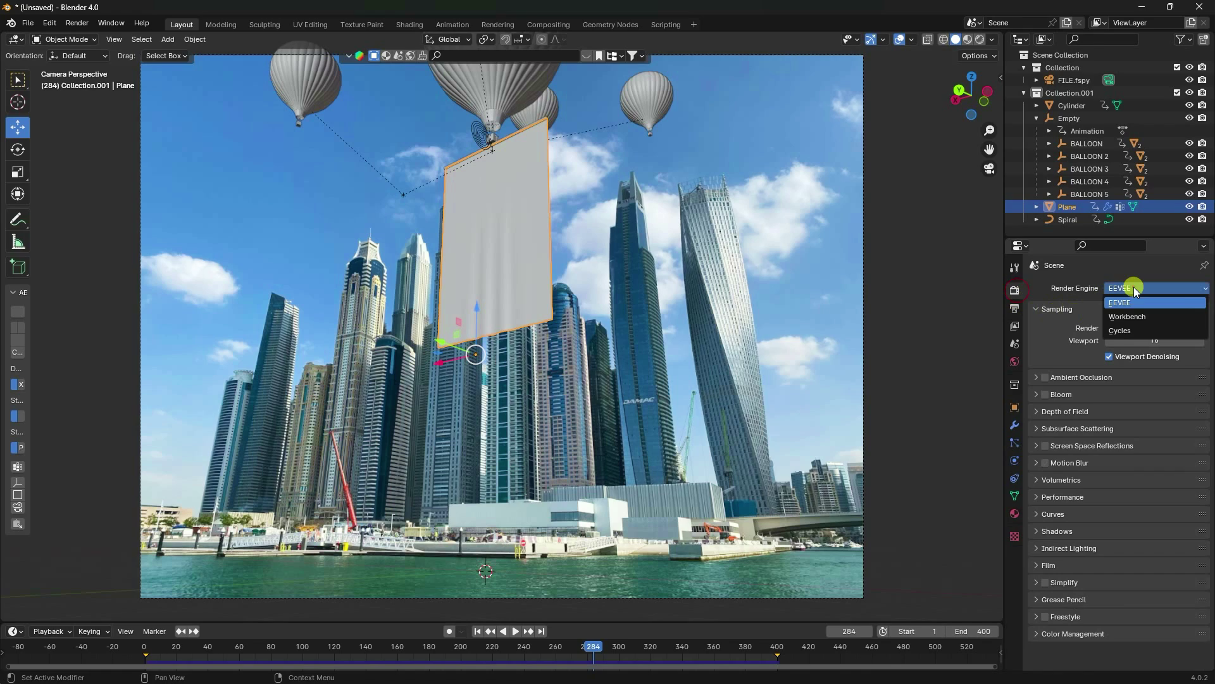
{"action": "left_click", "coordinate": [1129, 327]}
{"action": "left_click", "coordinate": [1121, 319]}
{"action": "left_click", "coordinate": [1132, 348]}
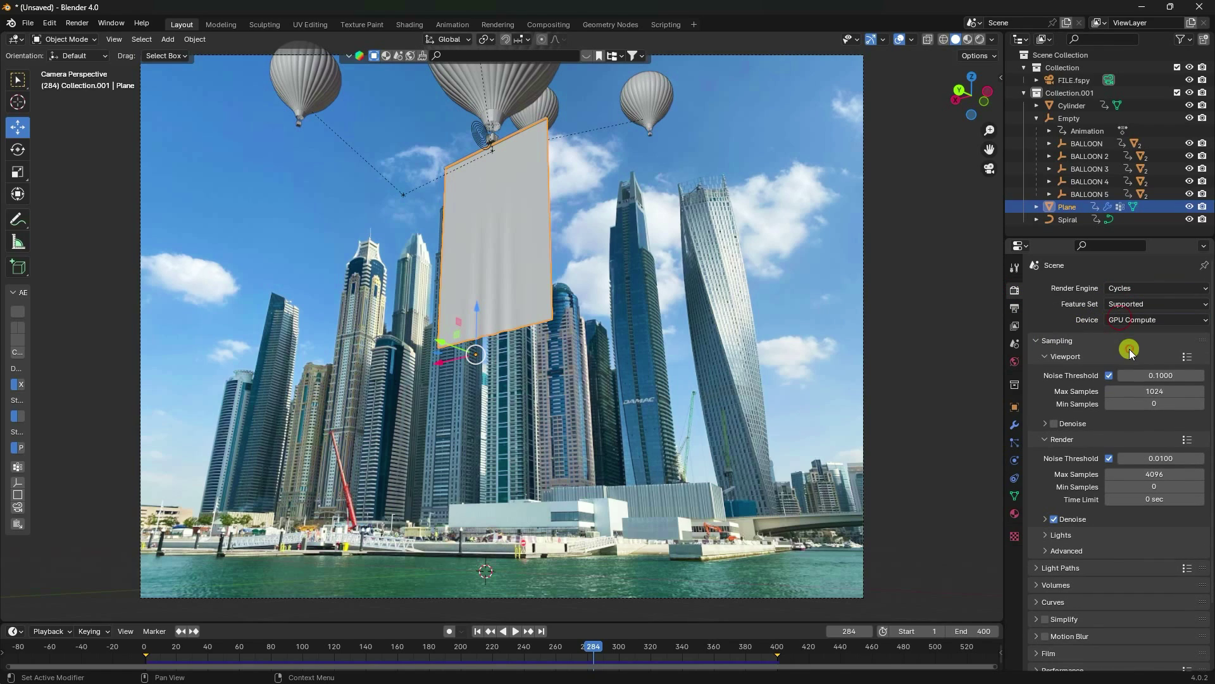
{"action": "left_click", "coordinate": [1165, 472]}
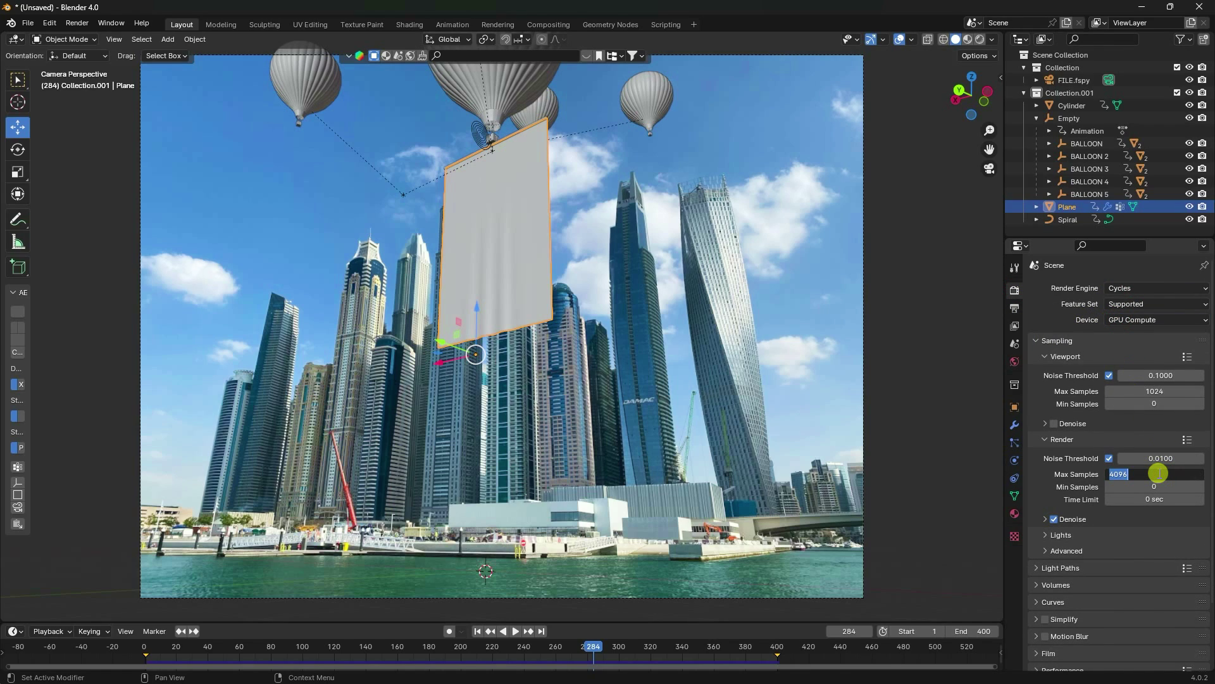
{"action": "key", "text": "Return"}
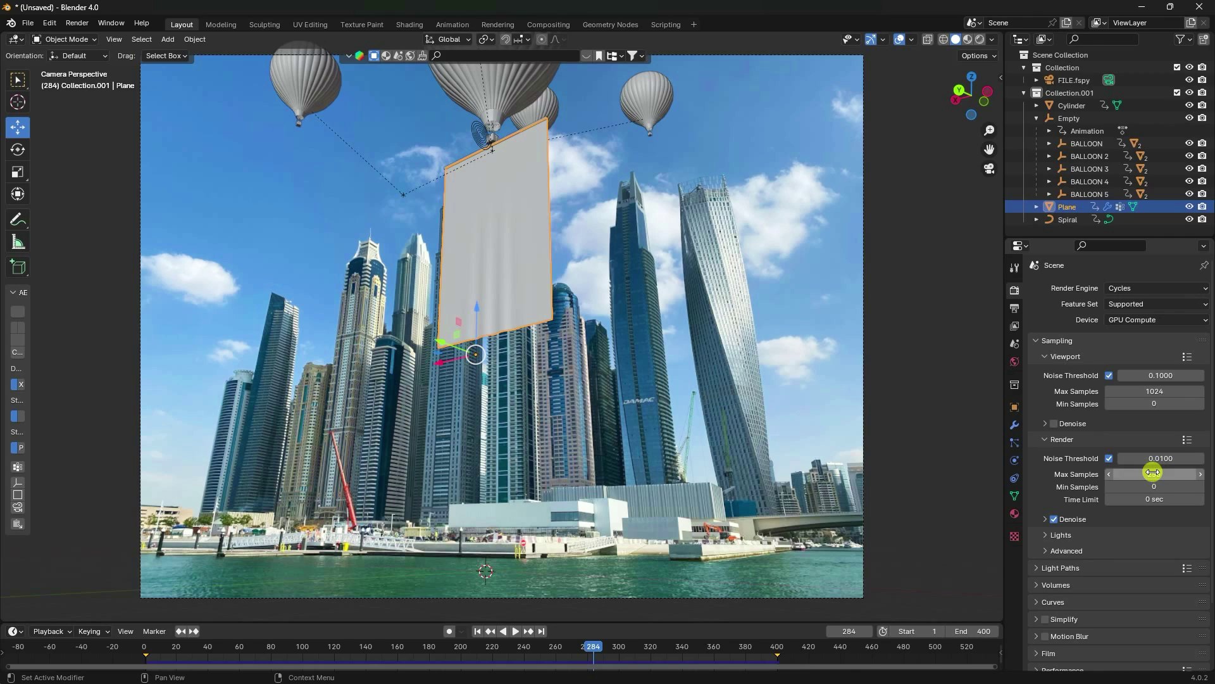
Step: Make the render's film background transparent and set the colour management View Transform to Standard
{"action": "scroll", "coordinate": [1038, 545], "scroll_direction": "down", "scroll_amount": 3}
{"action": "left_click", "coordinate": [1036, 576]}
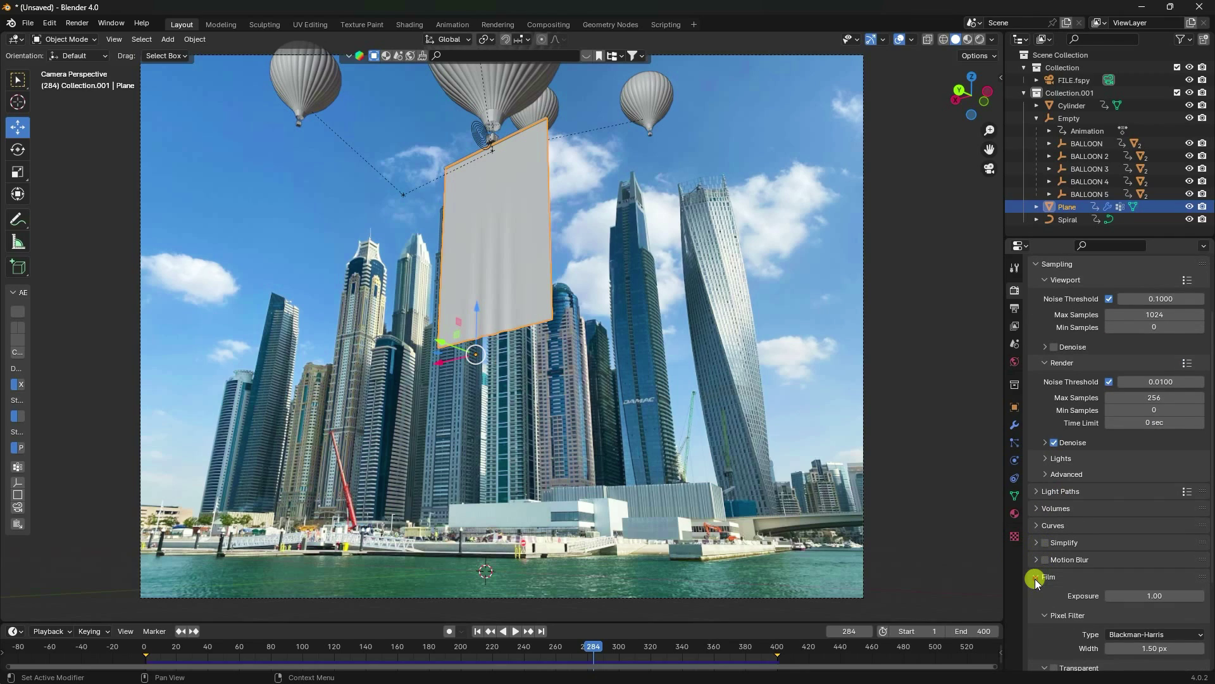
{"action": "scroll", "coordinate": [1042, 564], "scroll_direction": "down", "scroll_amount": 5}
{"action": "left_click", "coordinate": [1054, 540]}
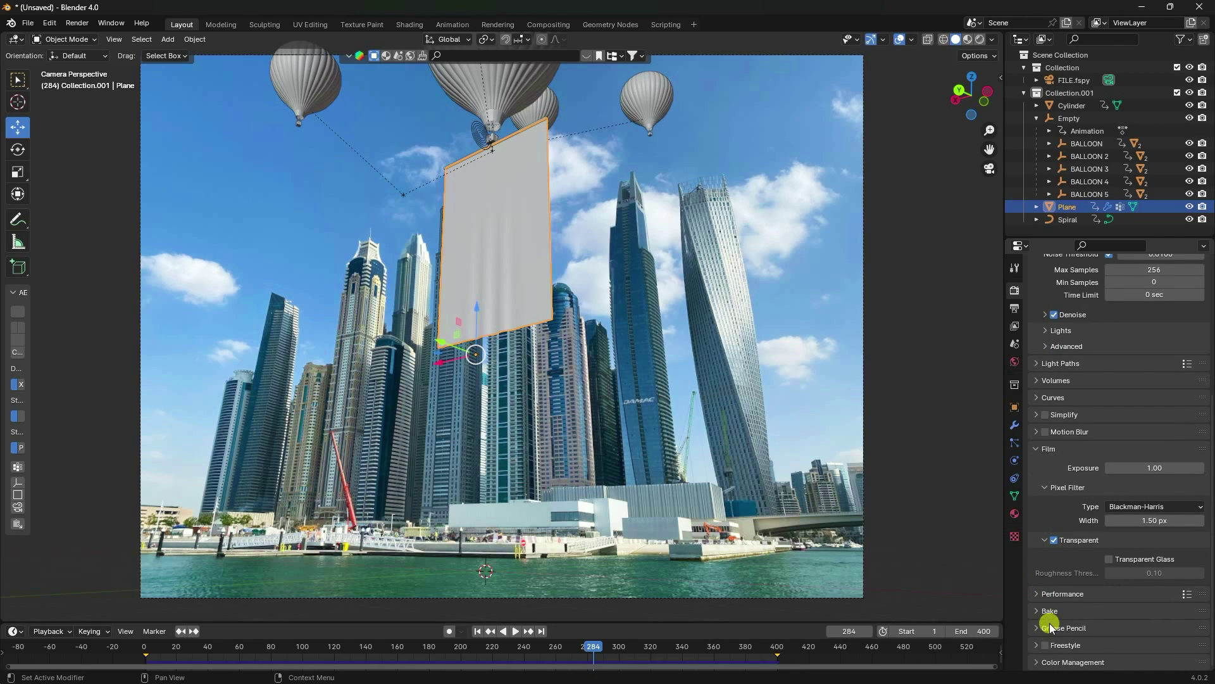
{"action": "left_click", "coordinate": [1042, 660]}
{"action": "scroll", "coordinate": [1044, 623], "scroll_direction": "down", "scroll_amount": 5}
{"action": "left_click", "coordinate": [1140, 569]}
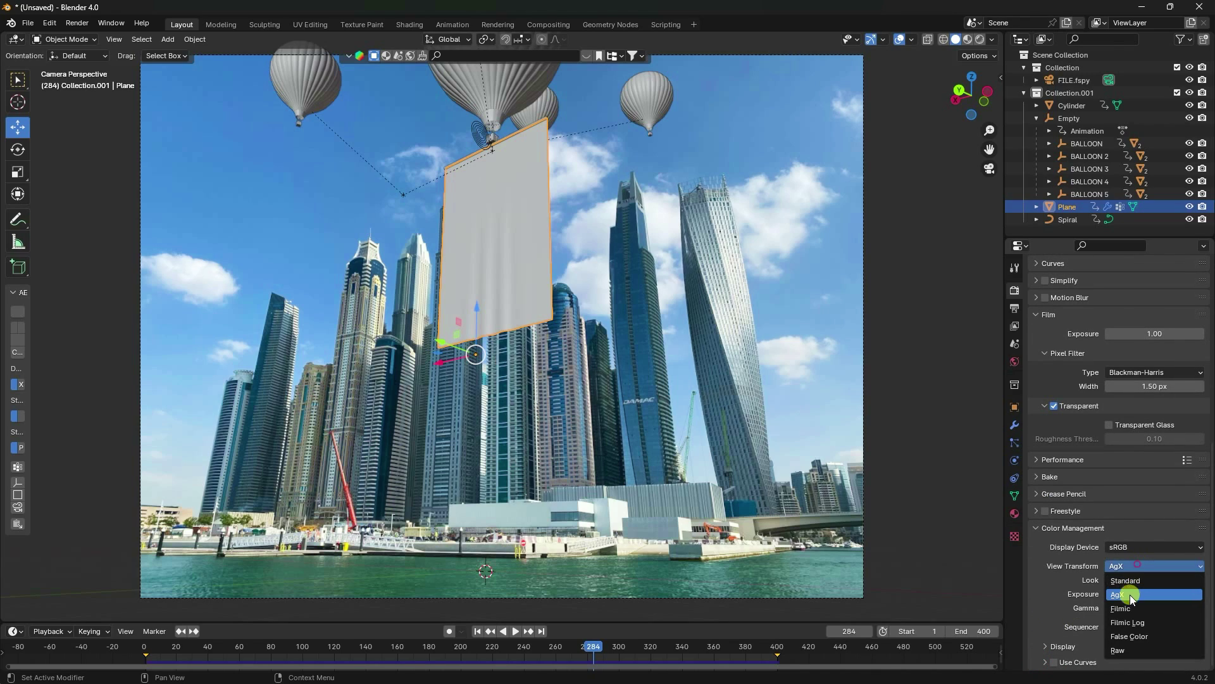
{"action": "left_click", "coordinate": [1130, 568]}
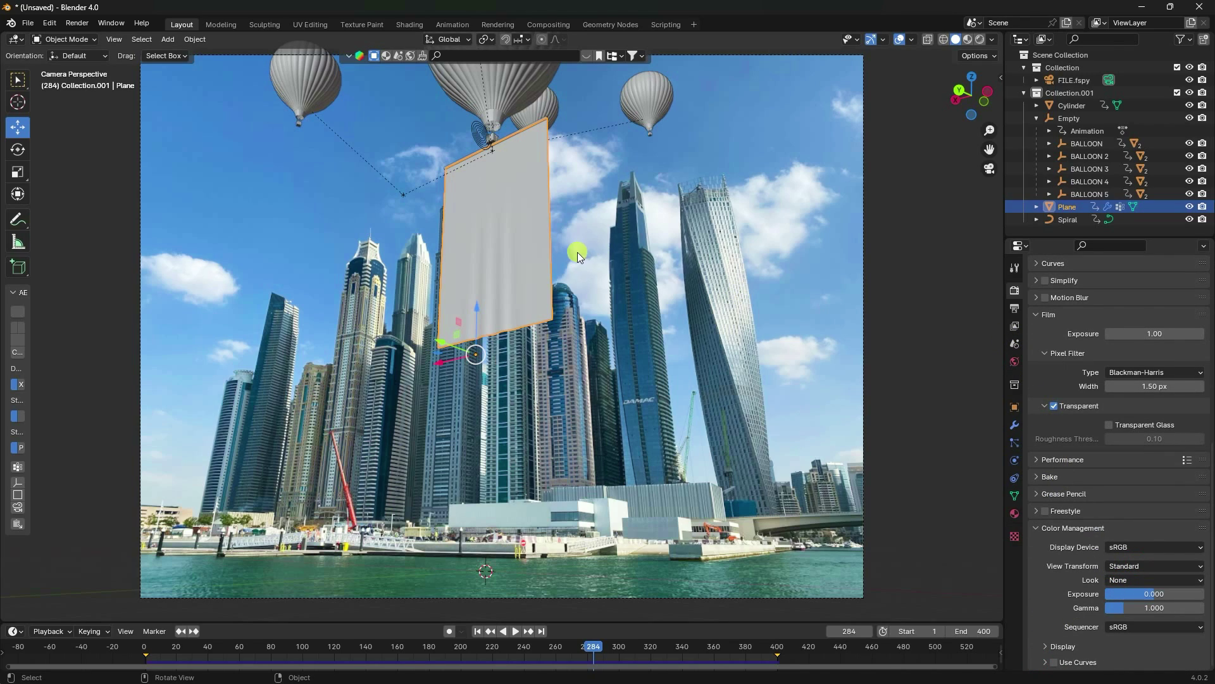
Step: Load canary_wharf_4k.exr from the HDRI folder as the world's Environment Texture and set its strength to 1.5
{"action": "left_click", "coordinate": [1015, 362]}
{"action": "left_click", "coordinate": [1106, 373]}
{"action": "left_click", "coordinate": [823, 422]}
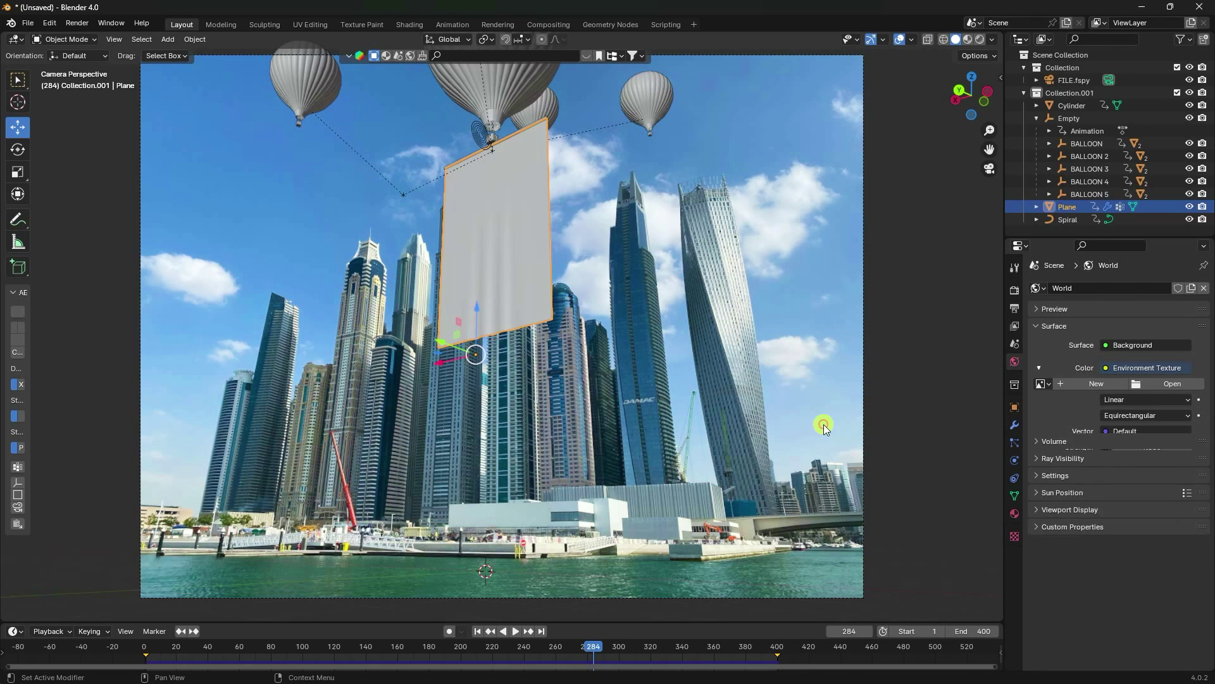
{"action": "left_click", "coordinate": [1174, 384]}
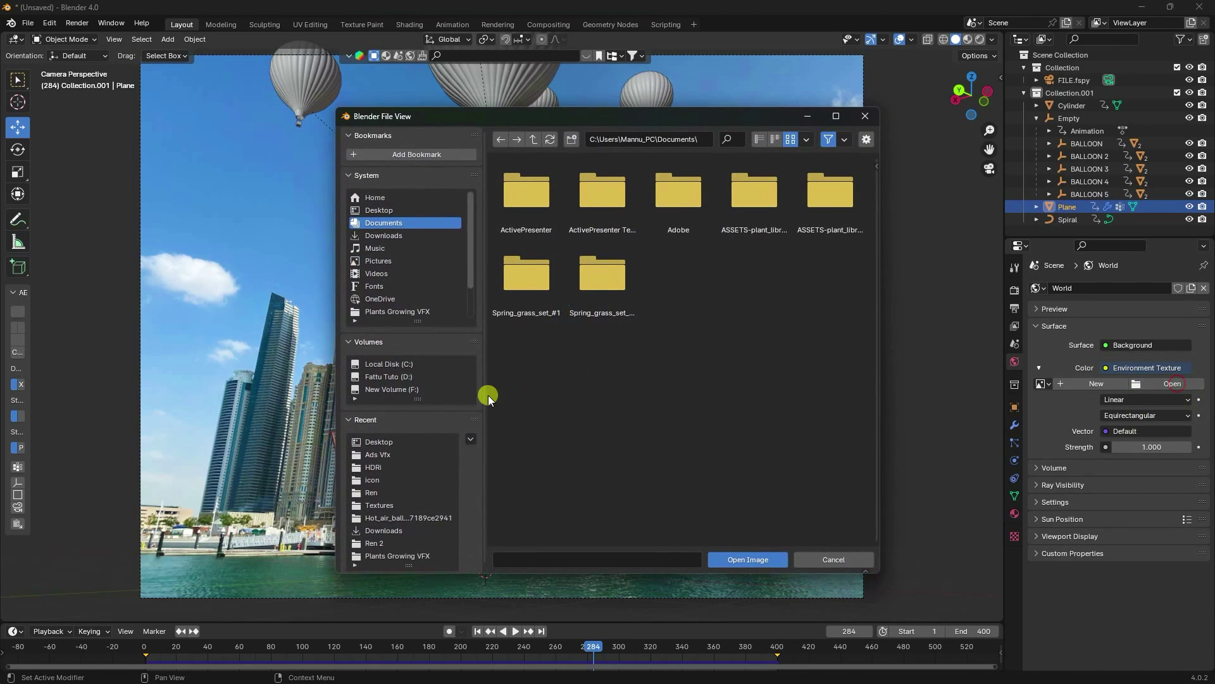
{"action": "left_click", "coordinate": [374, 467]}
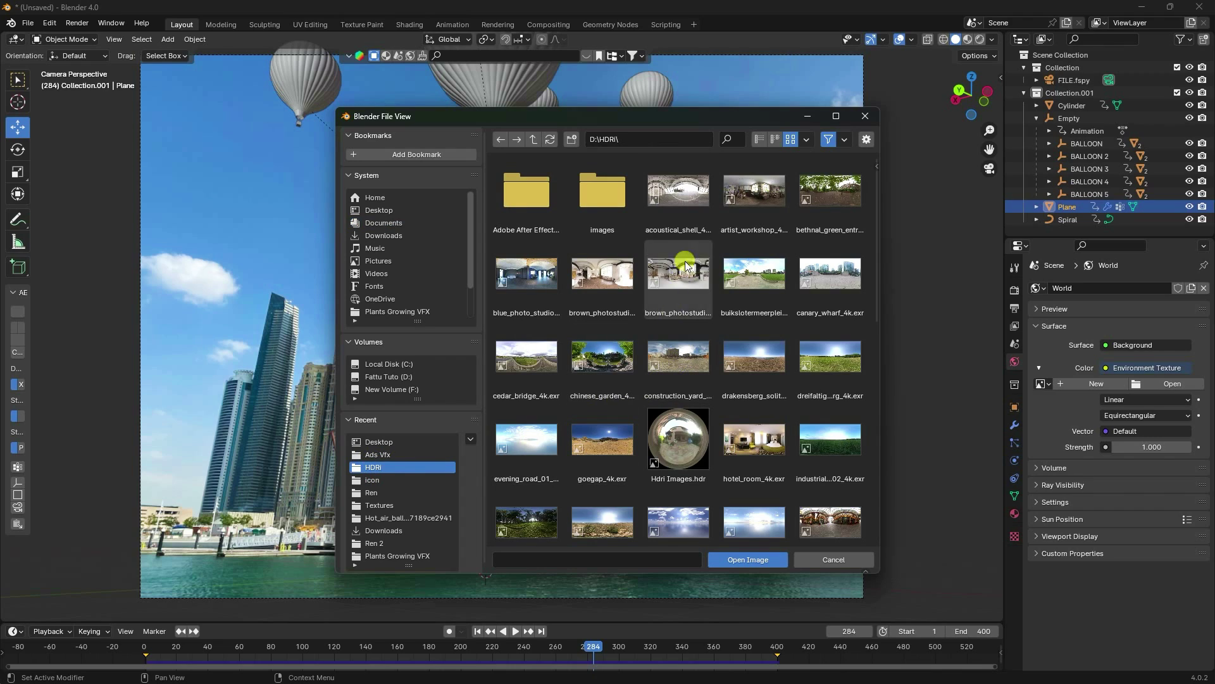
{"action": "scroll", "coordinate": [810, 392], "scroll_direction": "down", "scroll_amount": 3}
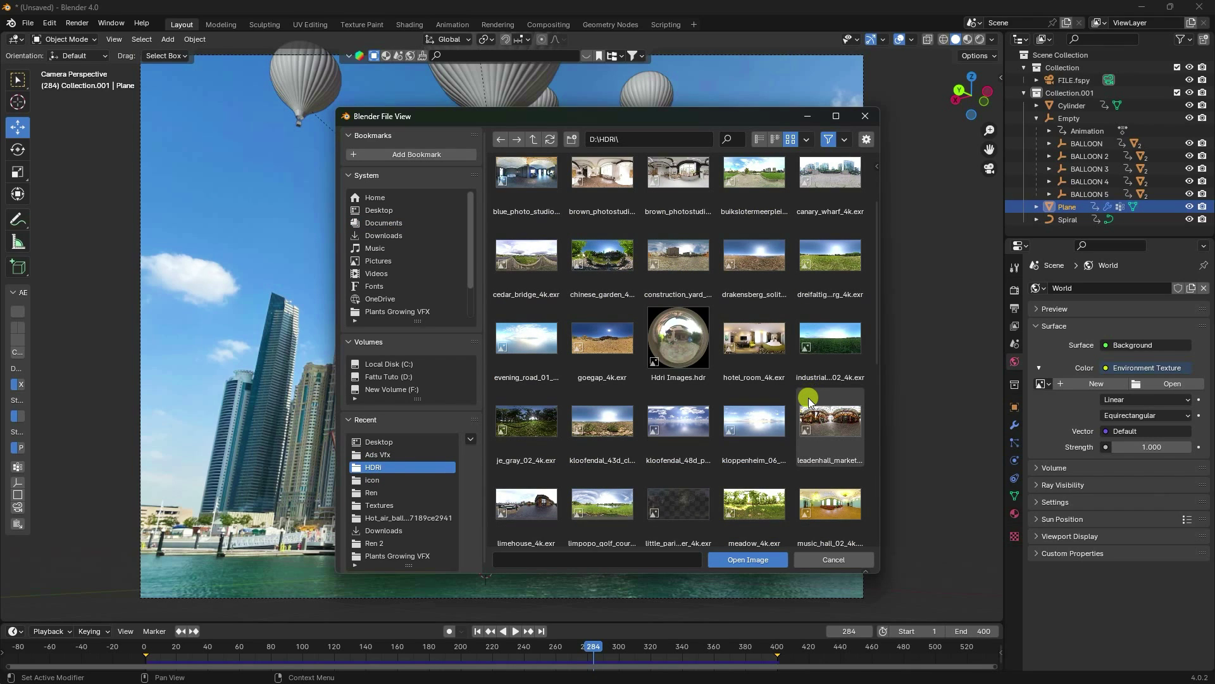
{"action": "scroll", "coordinate": [809, 401], "scroll_direction": "up", "scroll_amount": 3}
{"action": "left_click", "coordinate": [818, 269]}
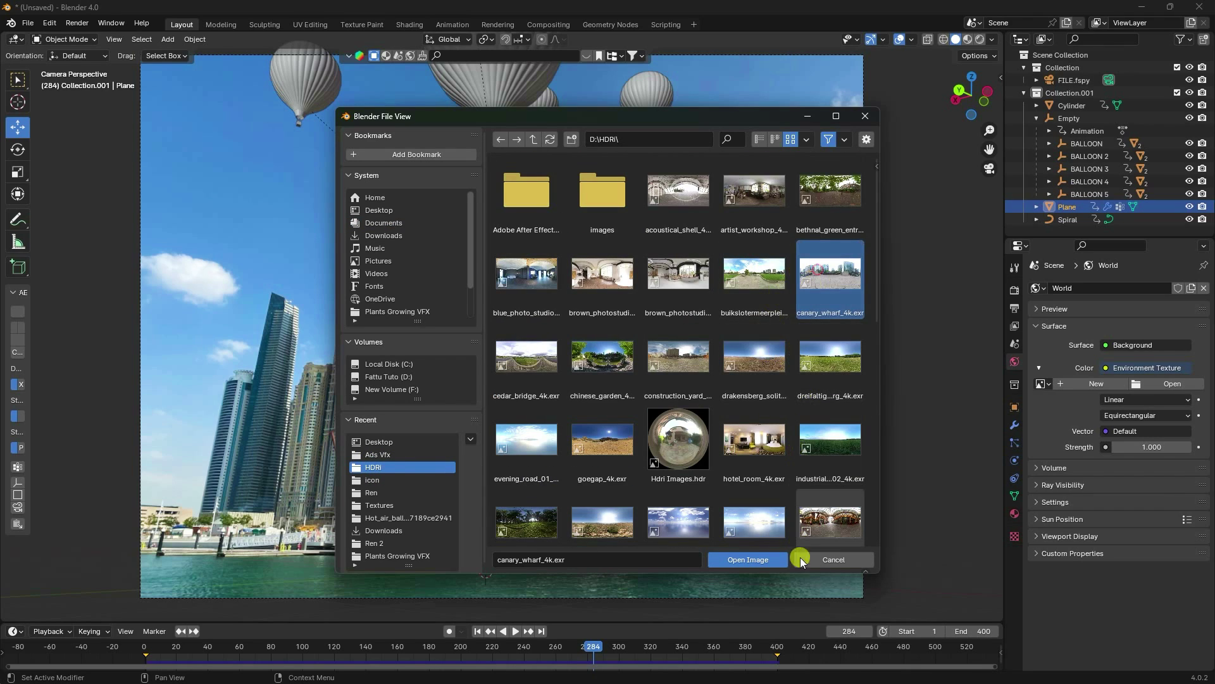
{"action": "left_click", "coordinate": [745, 560]}
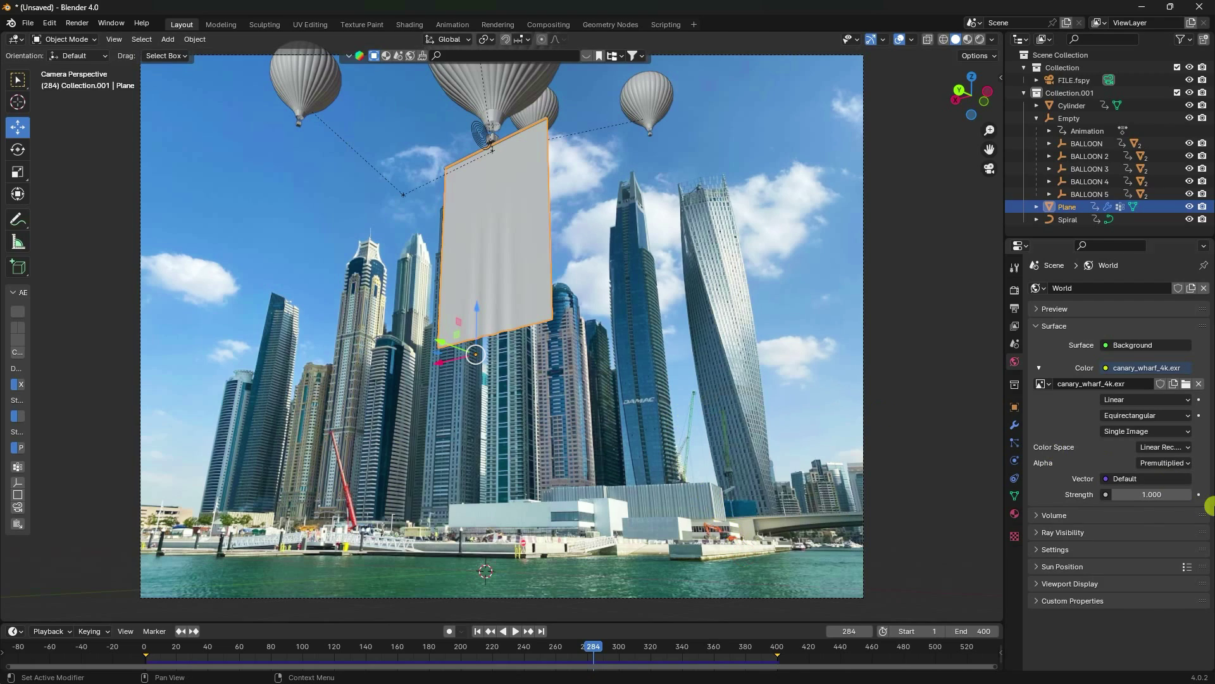
{"action": "left_click", "coordinate": [1144, 493]}
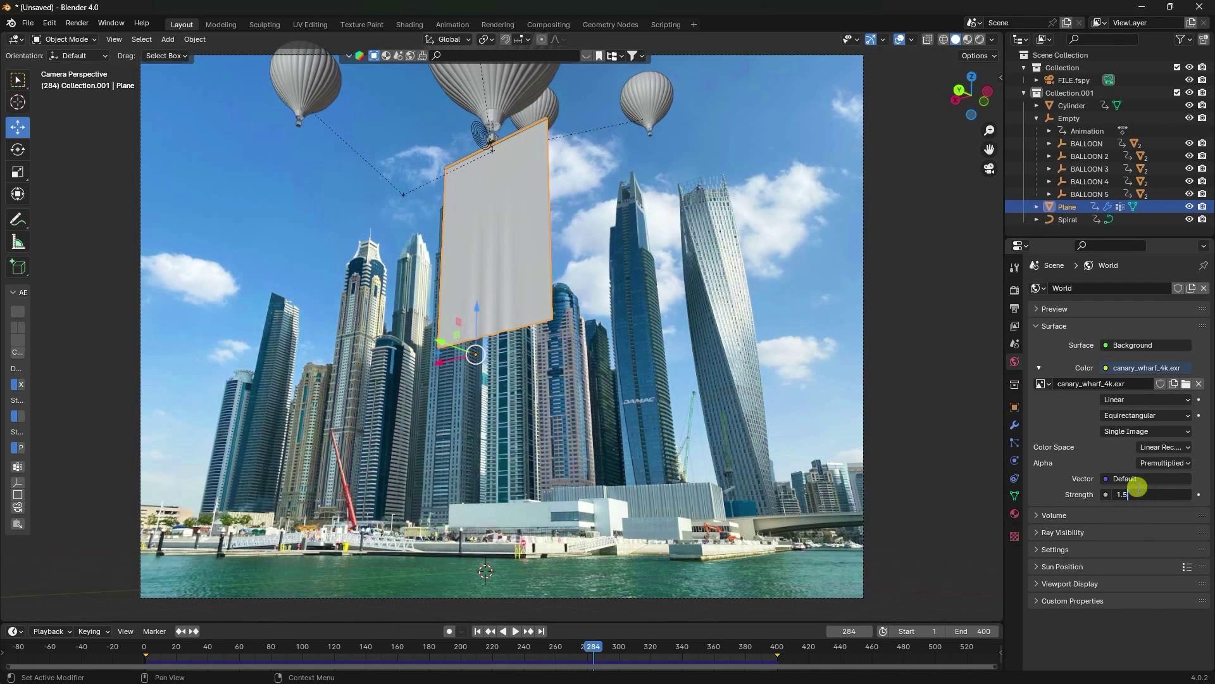
{"action": "key", "text": "Return"}
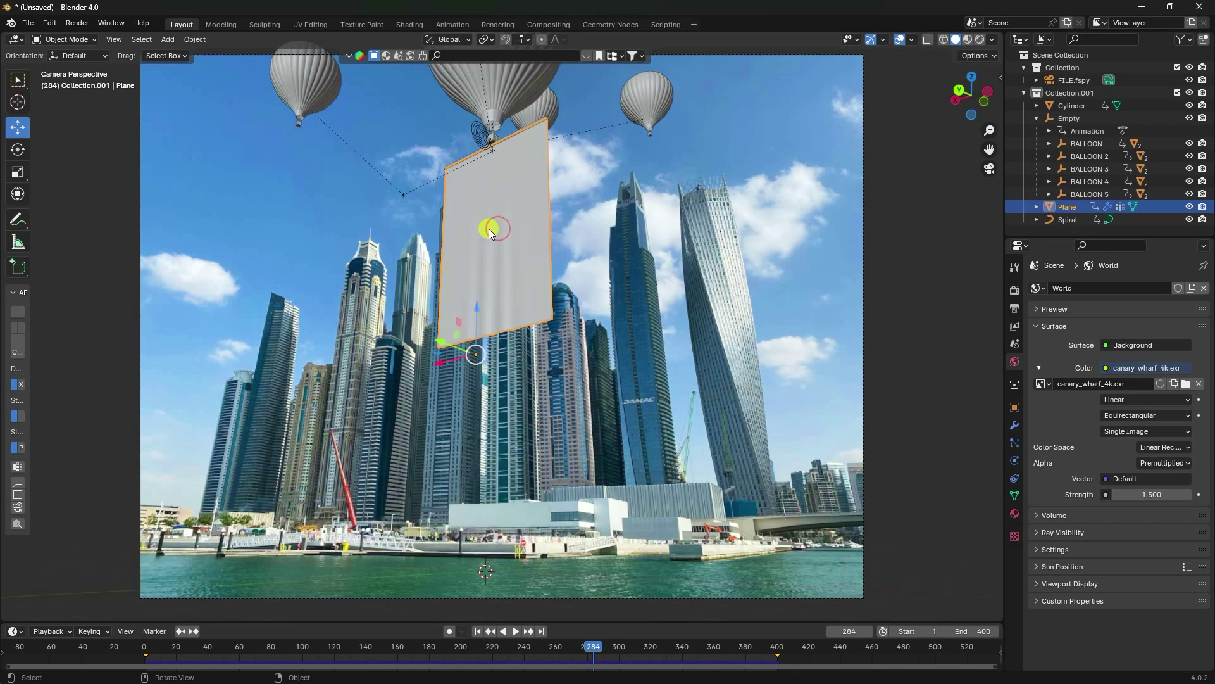
Step: In the Shading workspace's camera view, give the banner Plane a new material and add an image texture and mapping setup to its Principled BSDF
{"action": "left_click", "coordinate": [408, 24]}
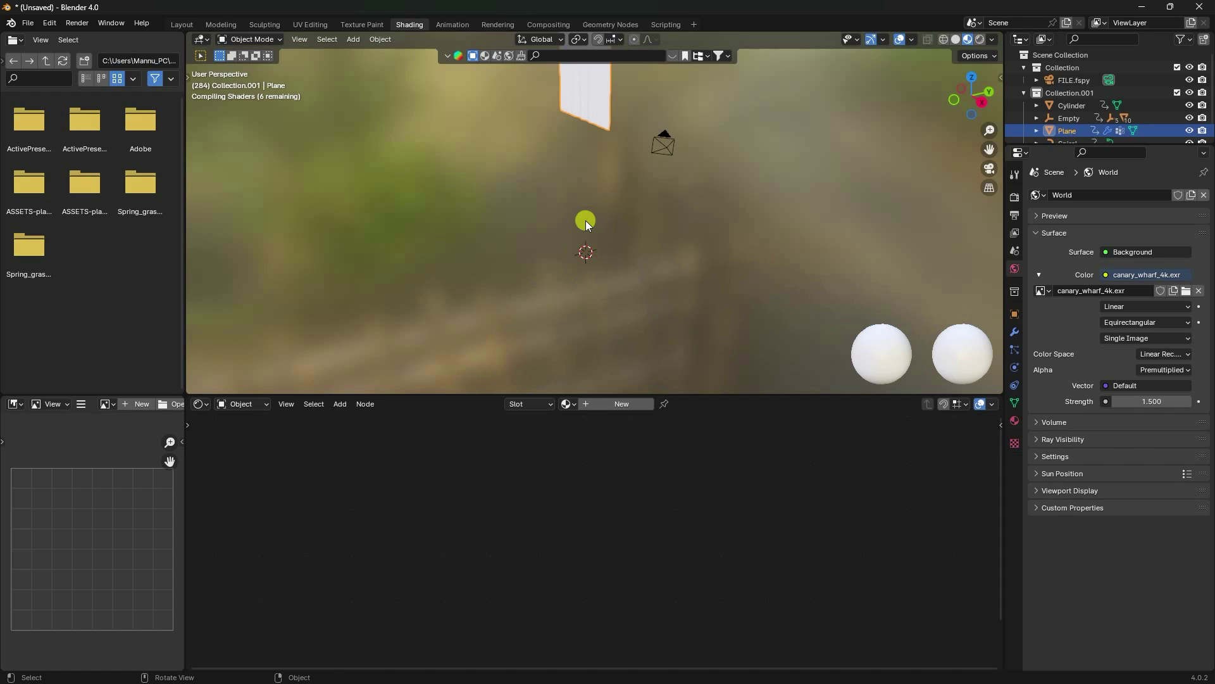
{"action": "key", "text": "KP_0"}
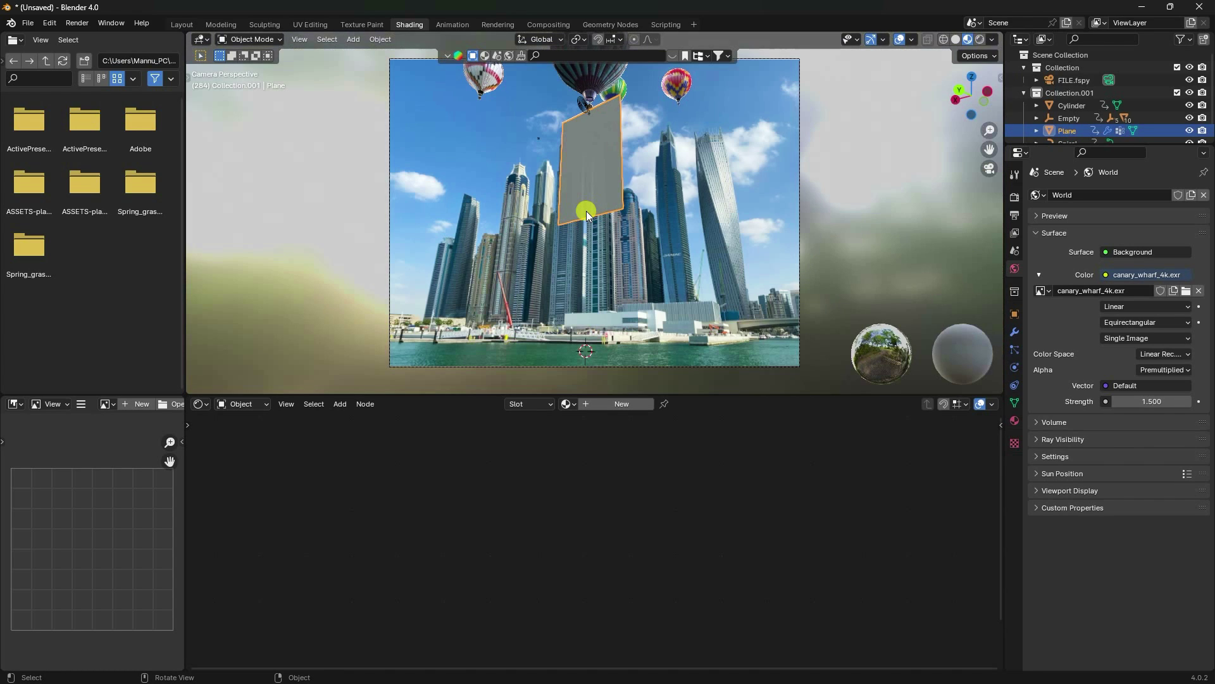
{"action": "left_click", "coordinate": [600, 405]}
{"action": "key", "text": "Home"}
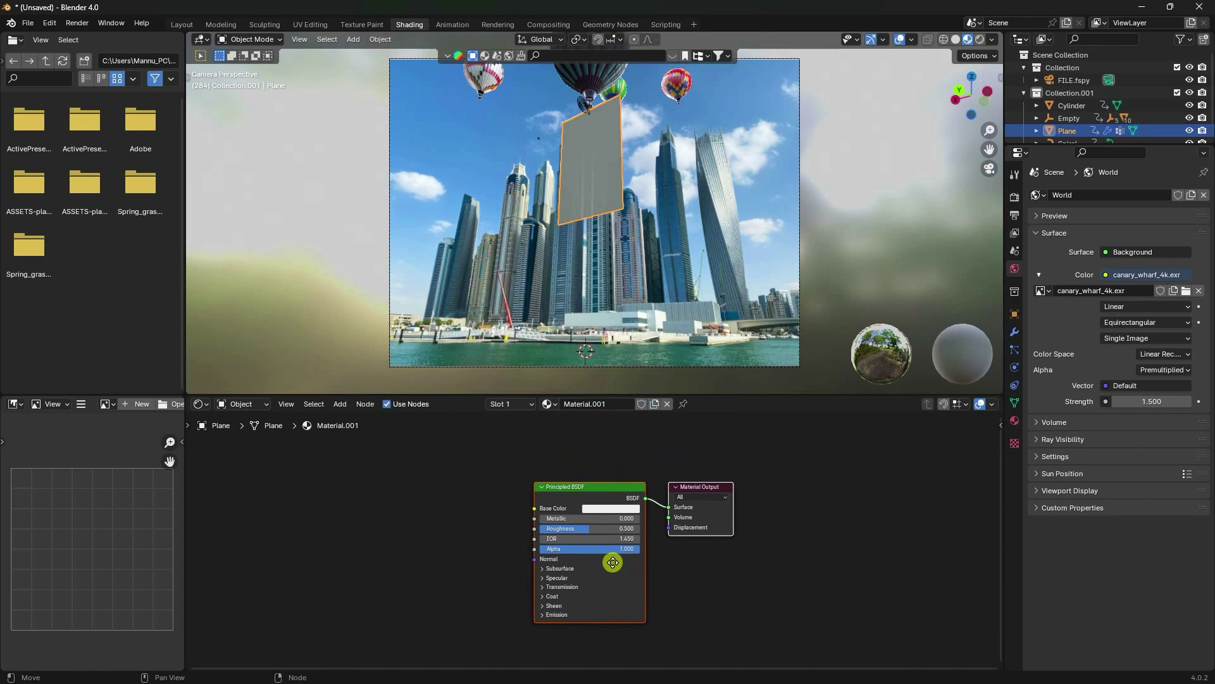
{"action": "left_click", "coordinate": [564, 463]}
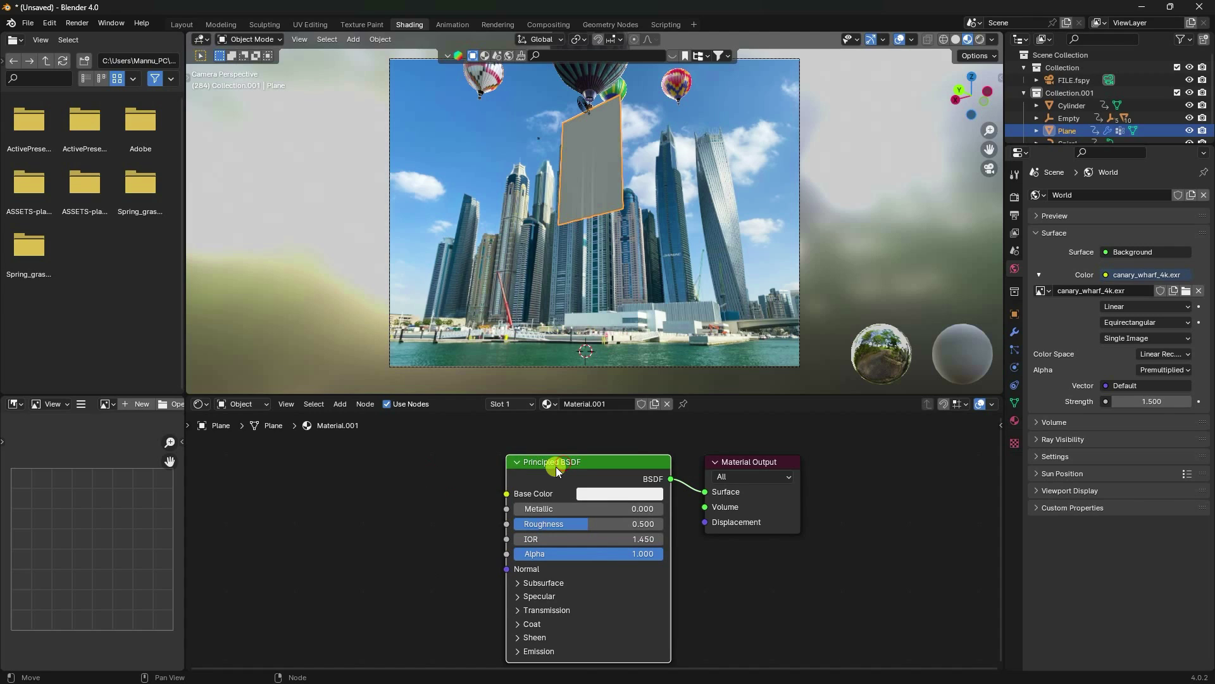
{"action": "key", "text": "ctrl+t"}
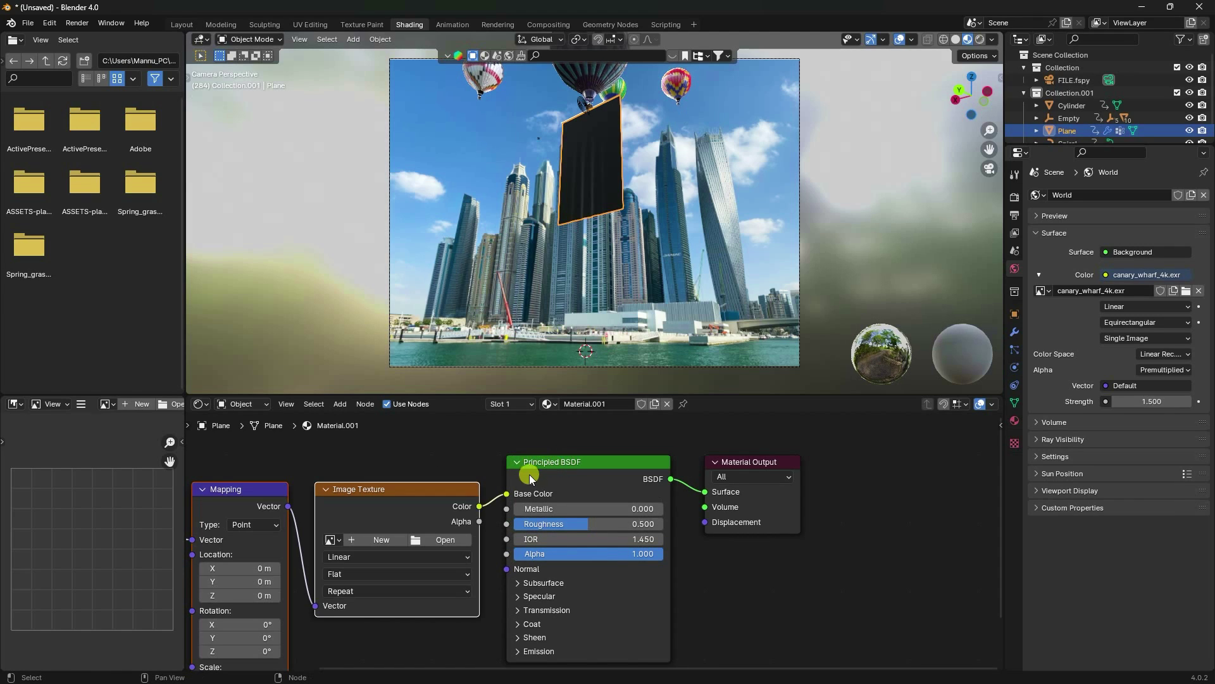
Step: Load food 2.jpg from the Ads Vfx folder into the banner material's Image Texture node
{"action": "left_click", "coordinate": [455, 537]}
{"action": "left_click", "coordinate": [383, 210]}
{"action": "double_click", "coordinate": [535, 215]}
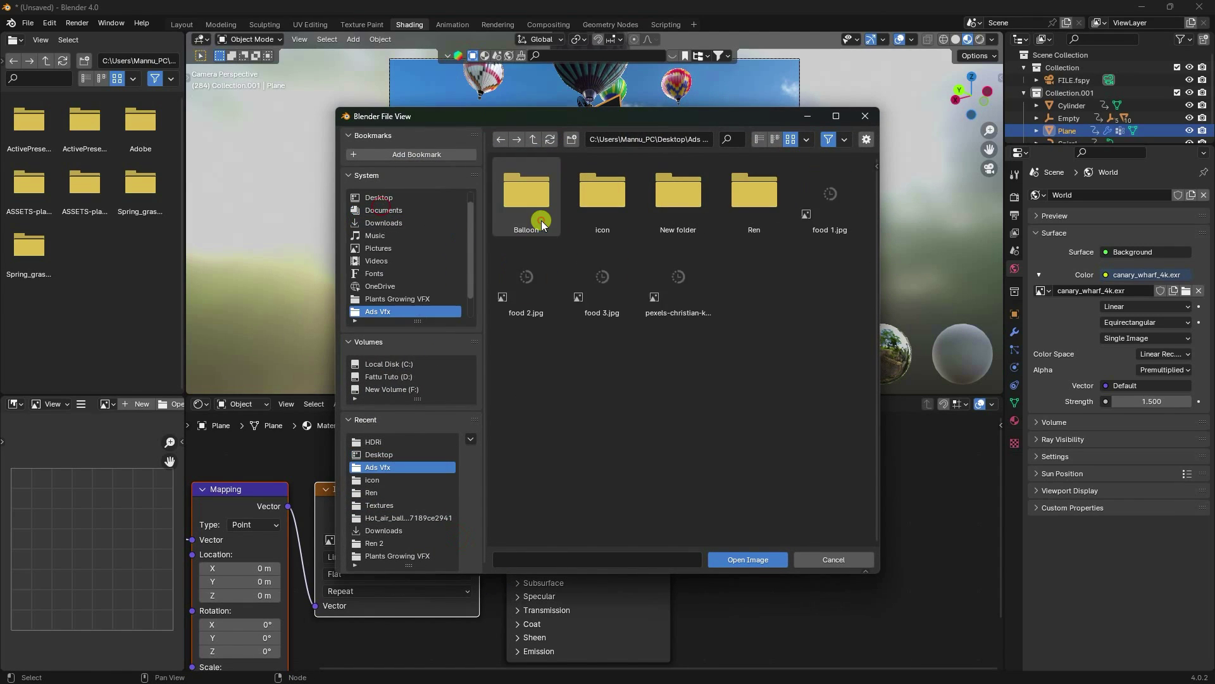
{"action": "left_click", "coordinate": [543, 275]}
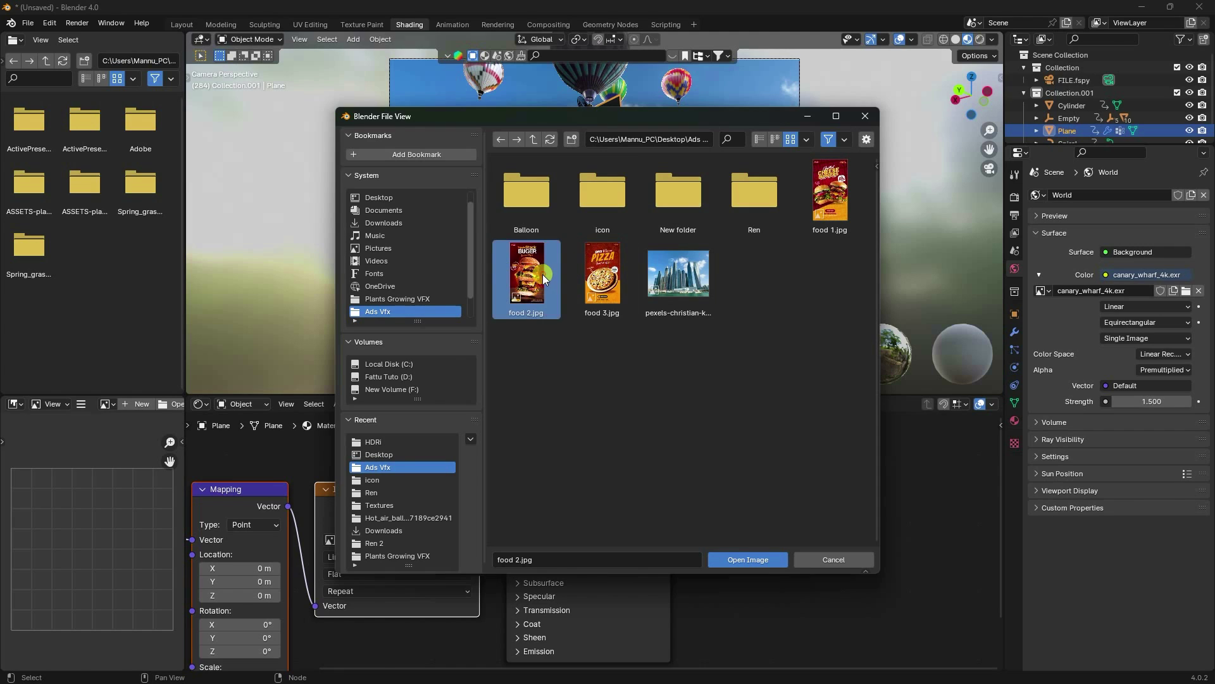
{"action": "left_click", "coordinate": [742, 561]}
Step: Set the Mapping node's Rotation to 180° on Z and 180° on Y to orient the poster on the banner
{"action": "scroll", "coordinate": [593, 163], "scroll_direction": "up", "scroll_amount": 3}
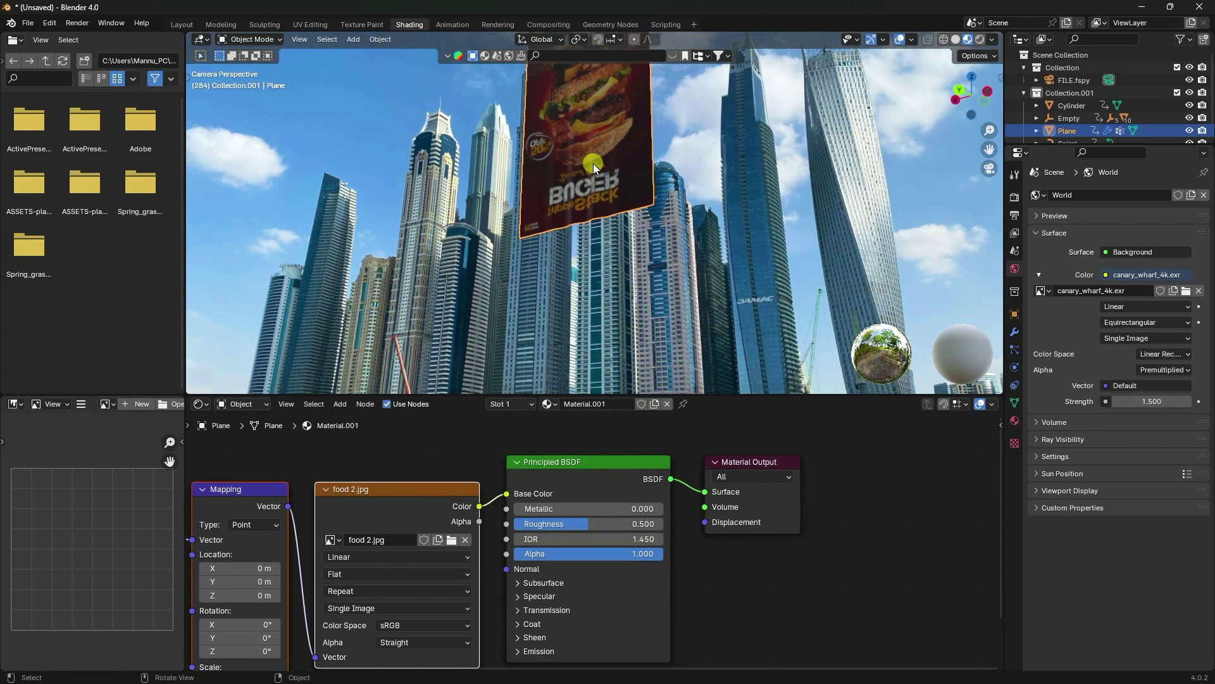
{"action": "middle_click_drag", "start_coordinate": [605, 161], "coordinate": [613, 274]}
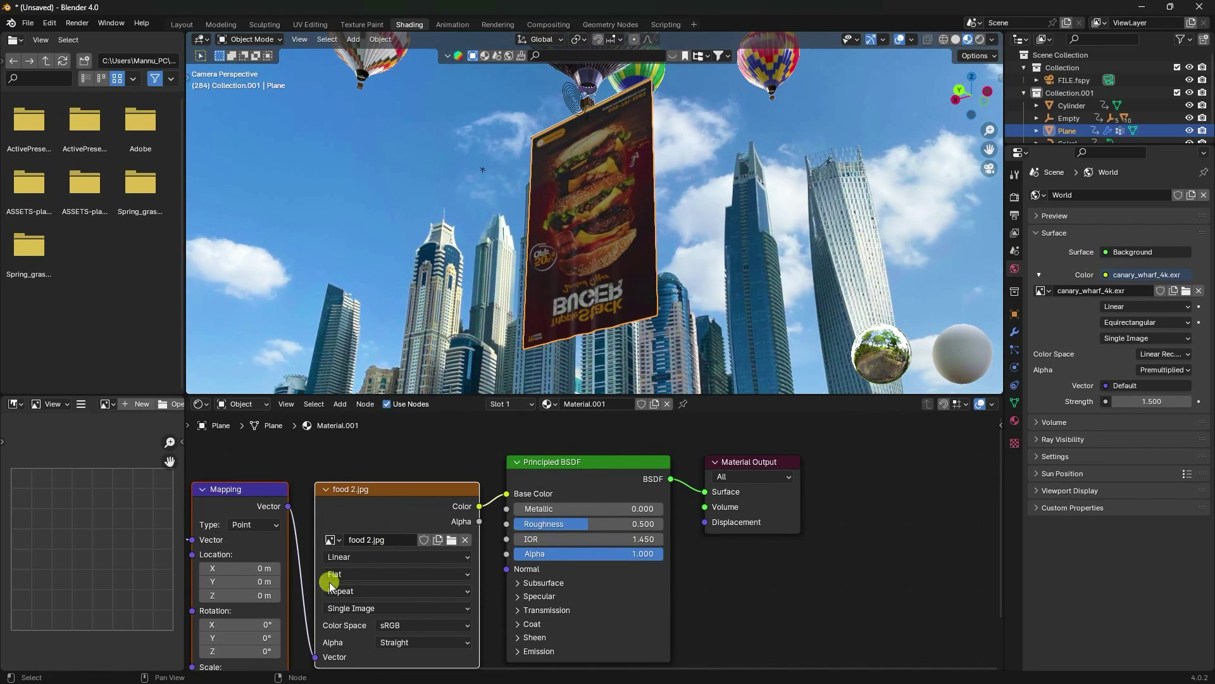
{"action": "middle_click_drag", "start_coordinate": [300, 563], "coordinate": [434, 448]}
{"action": "mouse_move", "coordinate": [376, 536]}
{"action": "left_mouse_down"}
{"action": "mouse_move", "coordinate": [1090, 537]}
{"action": "mouse_move", "coordinate": [355, 534]}
{"action": "mouse_move", "coordinate": [380, 534]}
{"action": "left_mouse_up"}
{"action": "left_click", "coordinate": [377, 535]}
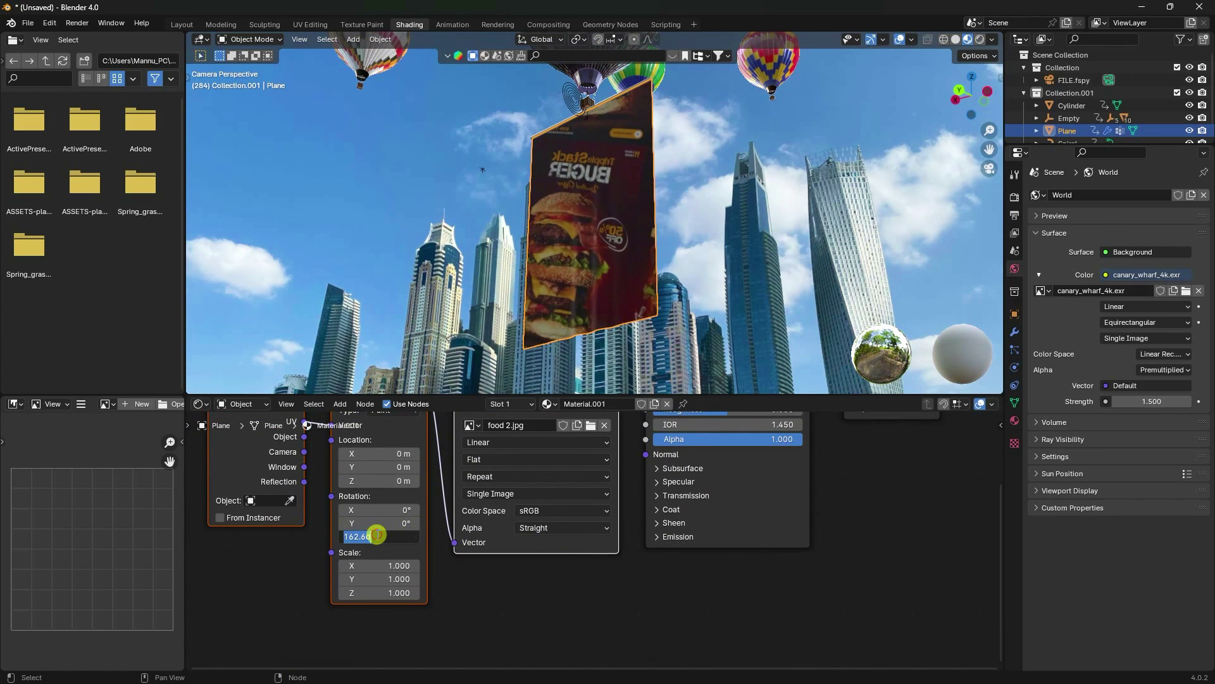
{"action": "type", "text": "180"}
{"action": "key", "text": "Return"}
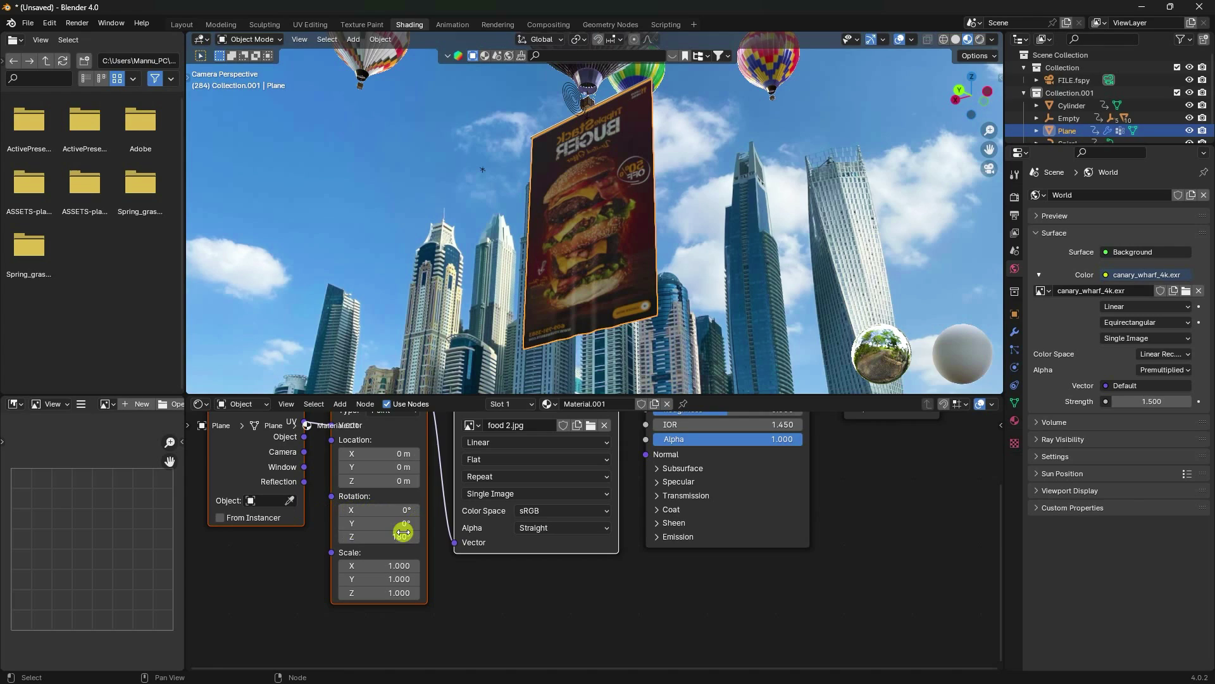
{"action": "mouse_move", "coordinate": [378, 527]}
{"action": "left_mouse_down"}
{"action": "mouse_move", "coordinate": [800, 529]}
{"action": "mouse_move", "coordinate": [268, 557]}
{"action": "mouse_move", "coordinate": [517, 154]}
{"action": "mouse_move", "coordinate": [377, 528]}
{"action": "left_mouse_up"}
{"action": "left_click", "coordinate": [370, 526]}
{"action": "type", "text": "18"}
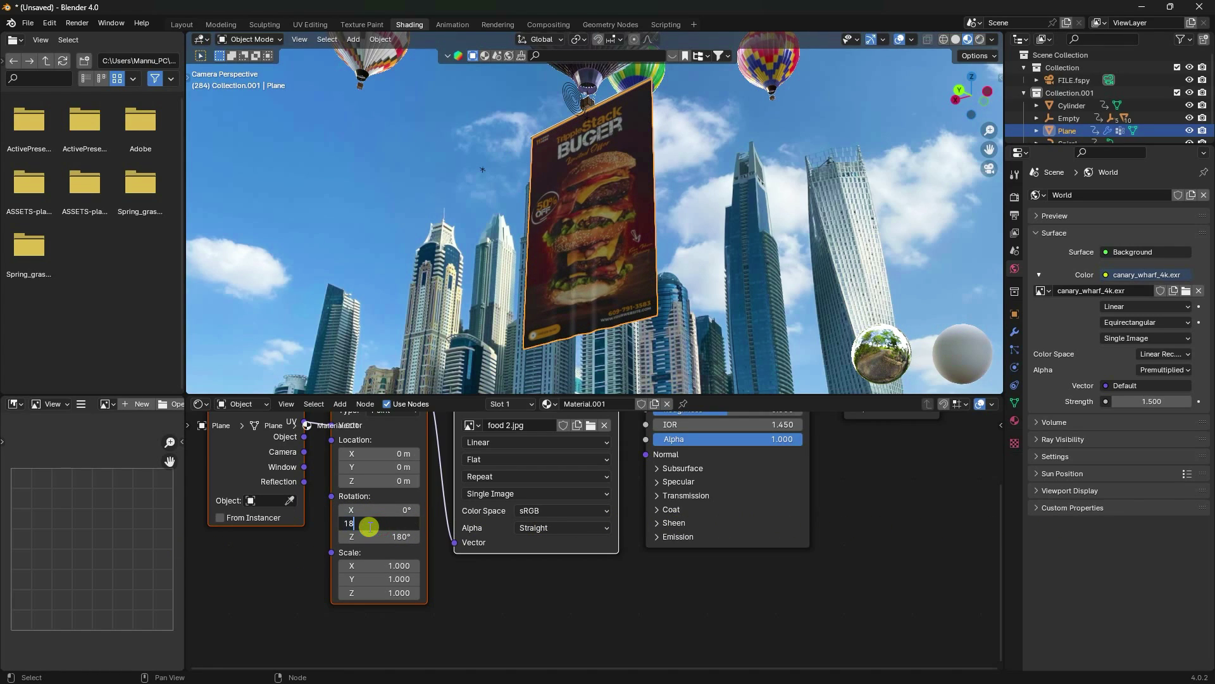
{"action": "type", "text": "0"}
{"action": "key", "text": "Return"}
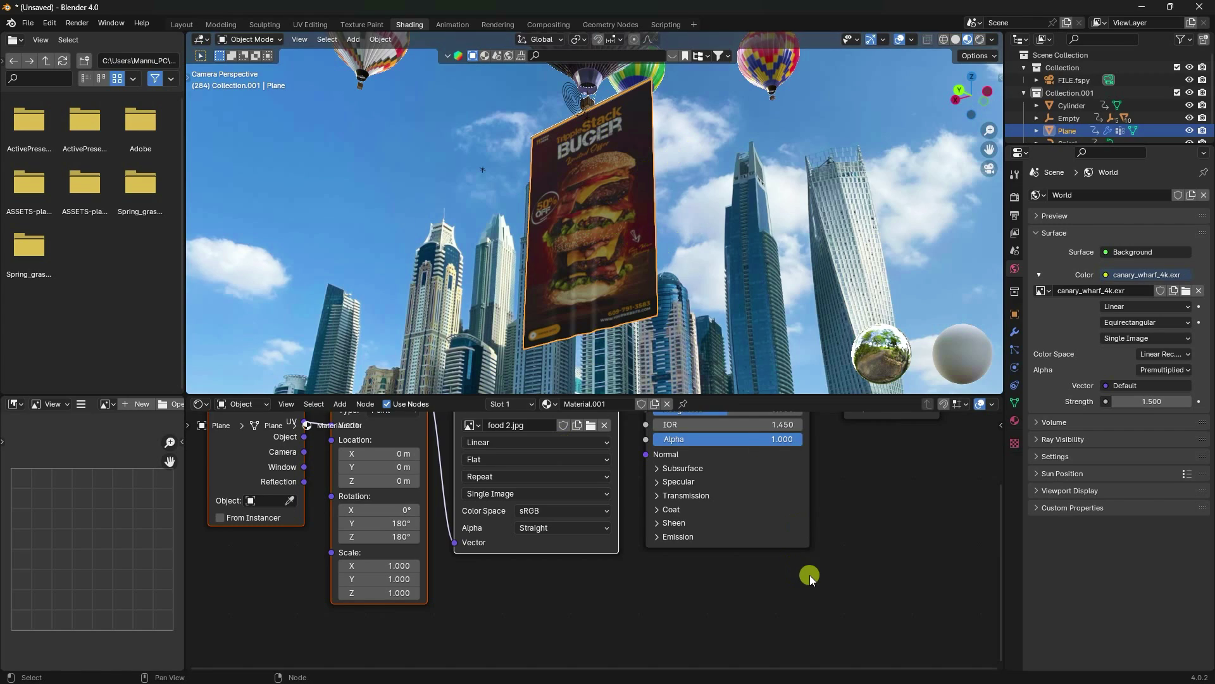
Step: Set the banner material's Metallic to 0.5 and Roughness to 0.4 in the Principled BSDF
{"action": "middle_click_drag", "start_coordinate": [811, 579], "coordinate": [751, 671]}
{"action": "scroll", "coordinate": [576, 213], "scroll_direction": "up", "scroll_amount": 2}
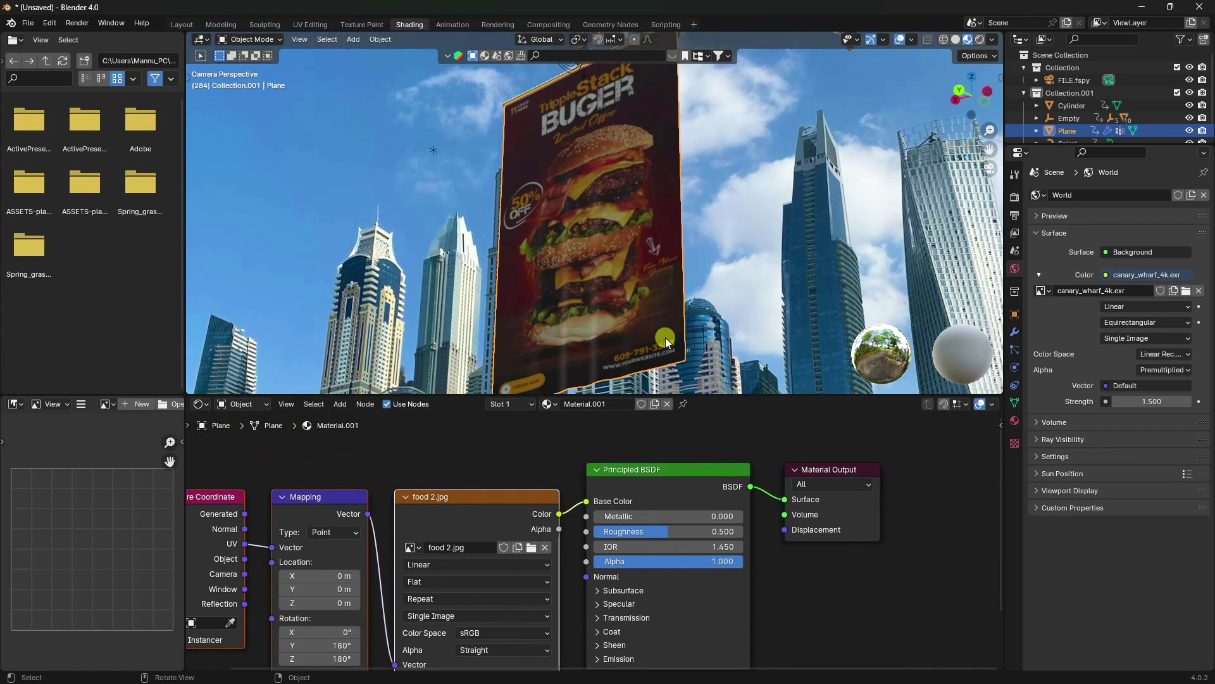
{"action": "left_click_drag", "start_coordinate": [643, 515], "coordinate": [732, 515]}
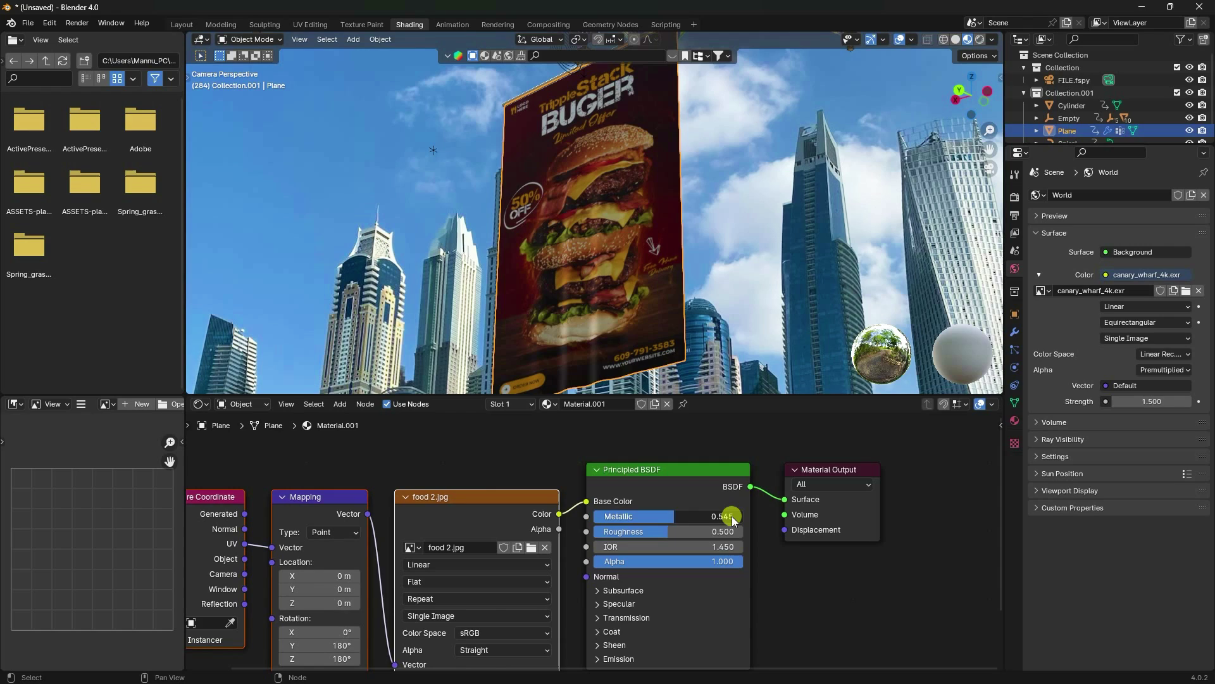
{"action": "double_click", "coordinate": [675, 516]}
{"action": "type", "text": "0.5"}
{"action": "key", "text": "Return"}
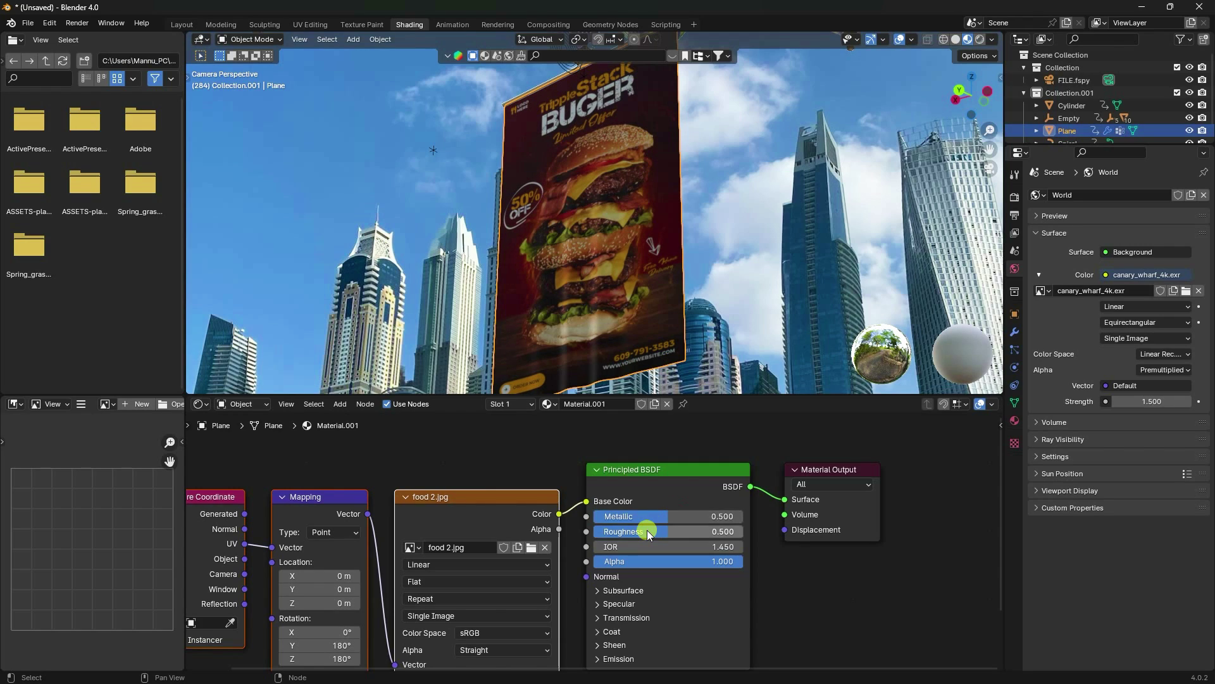
{"action": "double_click", "coordinate": [647, 529]}
{"action": "type", "text": "0.4"}
{"action": "key", "text": "Return"}
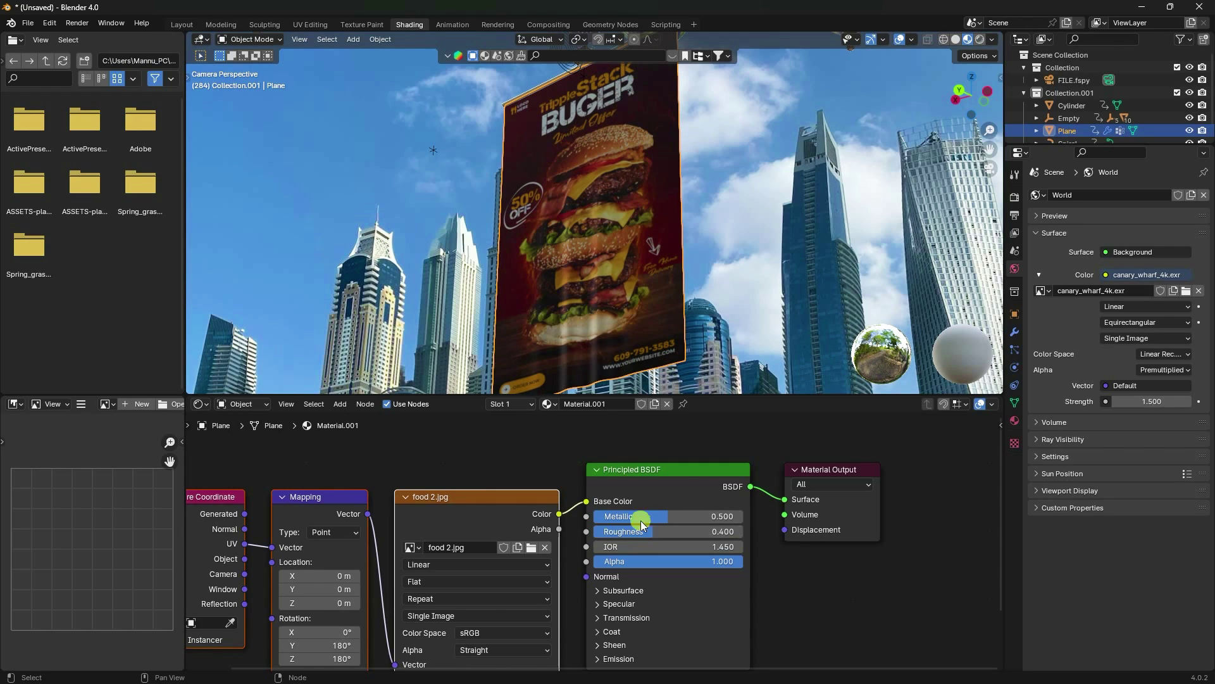
Step: Return to the Layout workspace and set the render's Max Samples to 128
{"action": "left_click", "coordinate": [181, 25]}
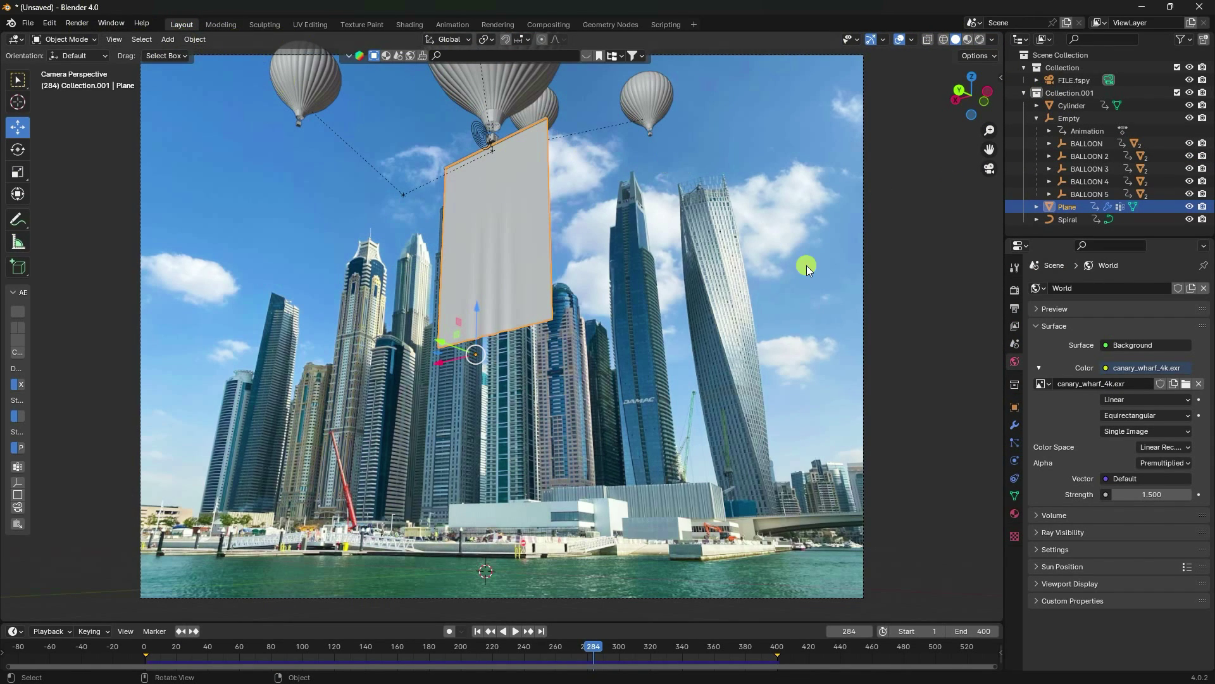
{"action": "left_click", "coordinate": [1014, 290]}
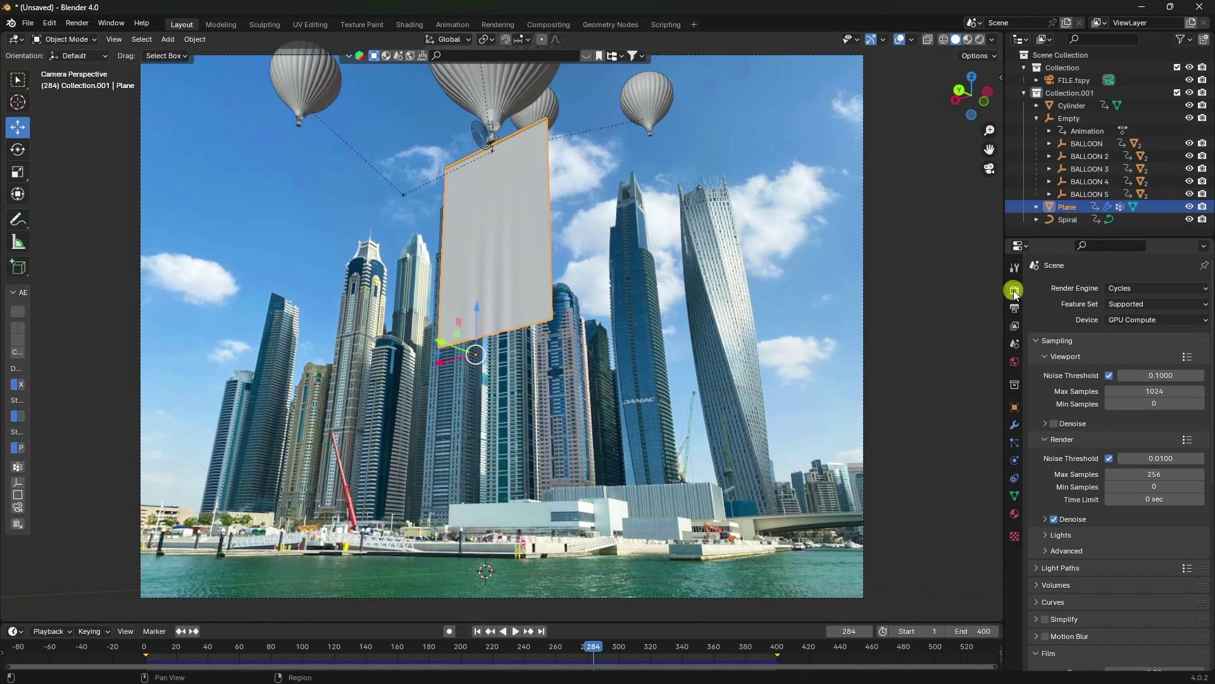
{"action": "left_click", "coordinate": [1138, 474]}
{"action": "type", "text": "12"}
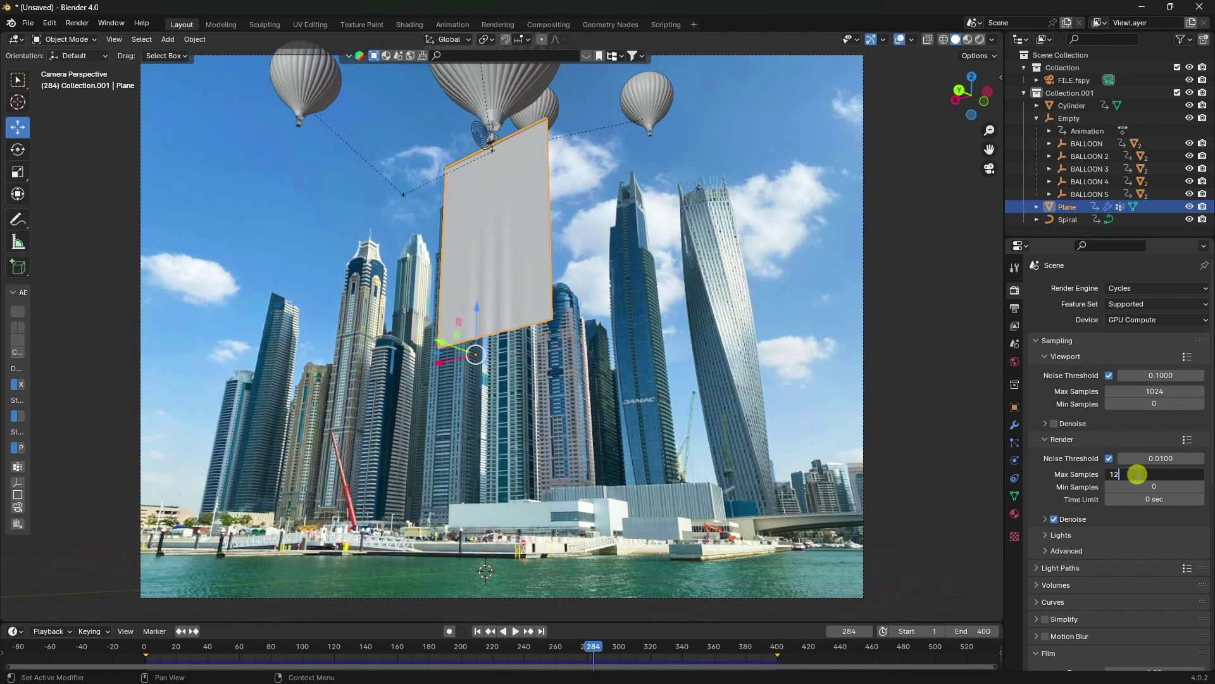
{"action": "type", "text": "8"}
{"action": "key", "text": "Return"}
Step: Render a still image of the current frame and inspect the banner up close in the result
{"action": "left_click", "coordinate": [77, 23]}
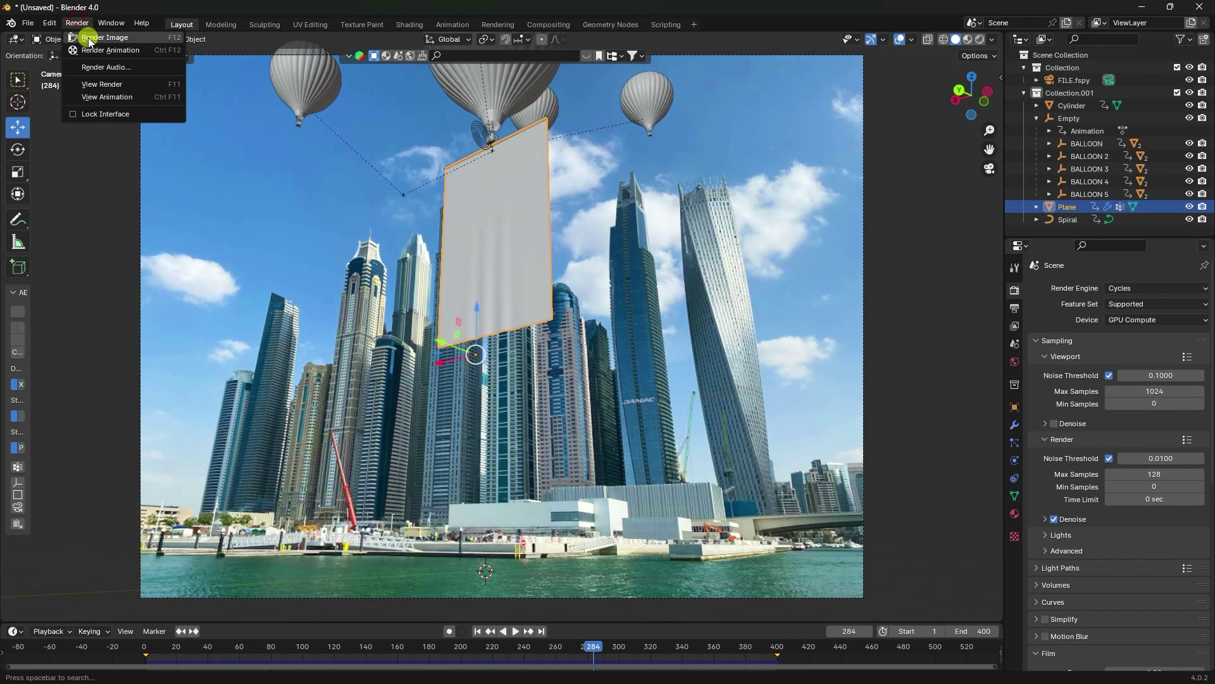
{"action": "left_click", "coordinate": [89, 38]}
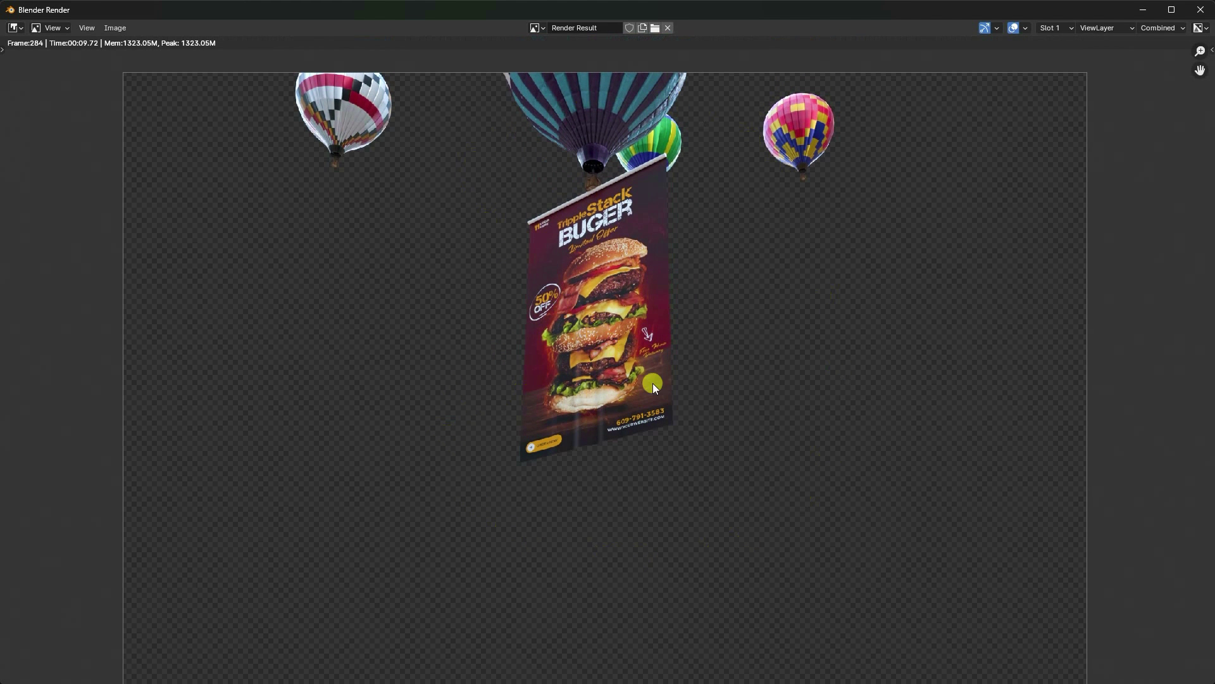
{"action": "scroll", "coordinate": [654, 385], "scroll_direction": "up", "scroll_amount": 1}
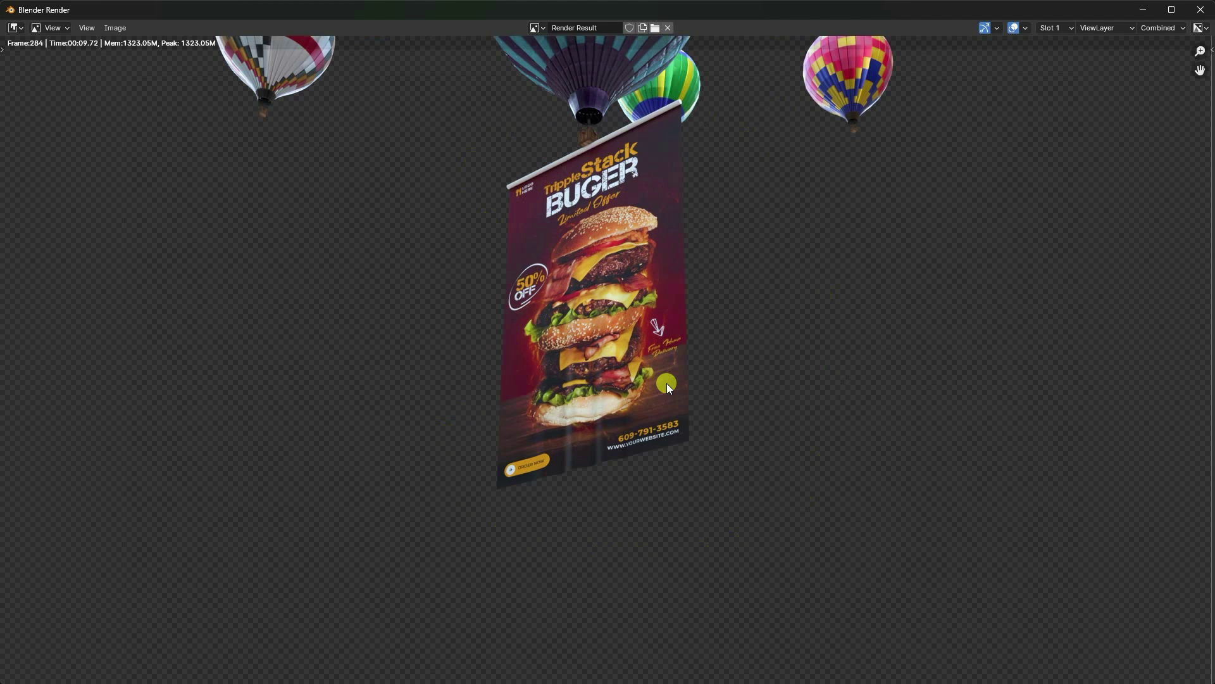
Step: Close the render result, enable nodes in the Compositing workspace, and move the Composite node well away from Render Layers to make room
{"action": "left_click", "coordinate": [1203, 9]}
{"action": "left_click", "coordinate": [549, 24]}
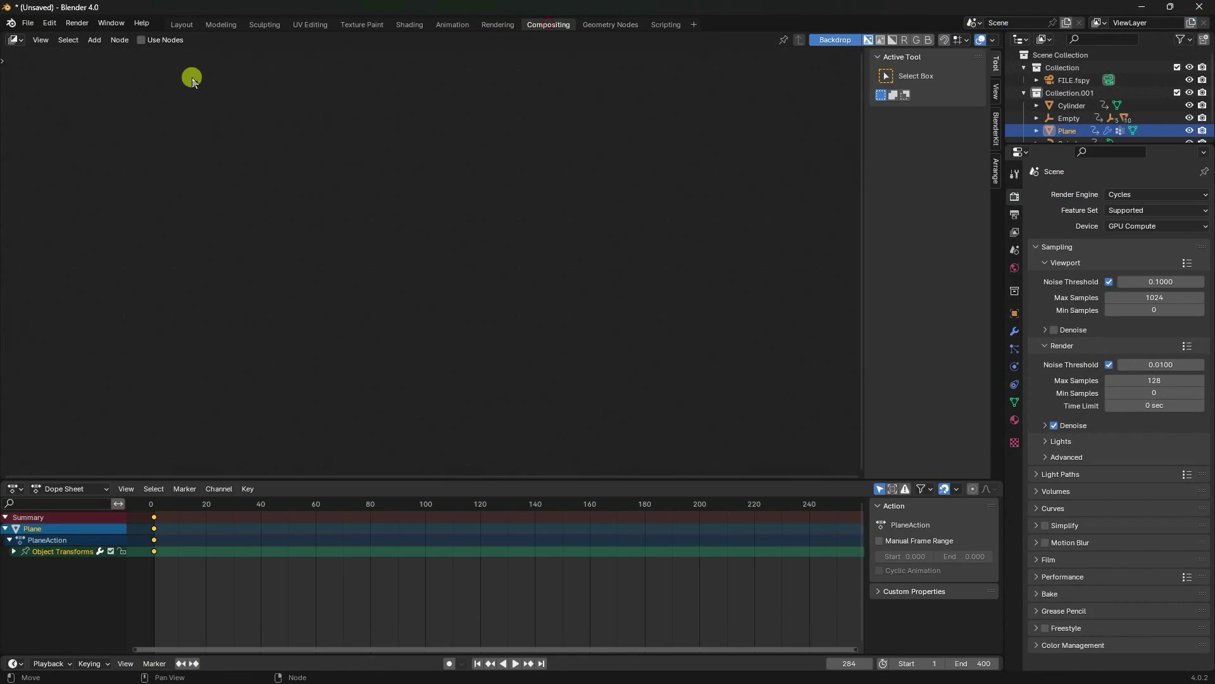
{"action": "left_click", "coordinate": [139, 40]}
{"action": "left_click_drag", "start_coordinate": [364, 219], "coordinate": [252, 388]}
{"action": "left_click", "coordinate": [415, 452]}
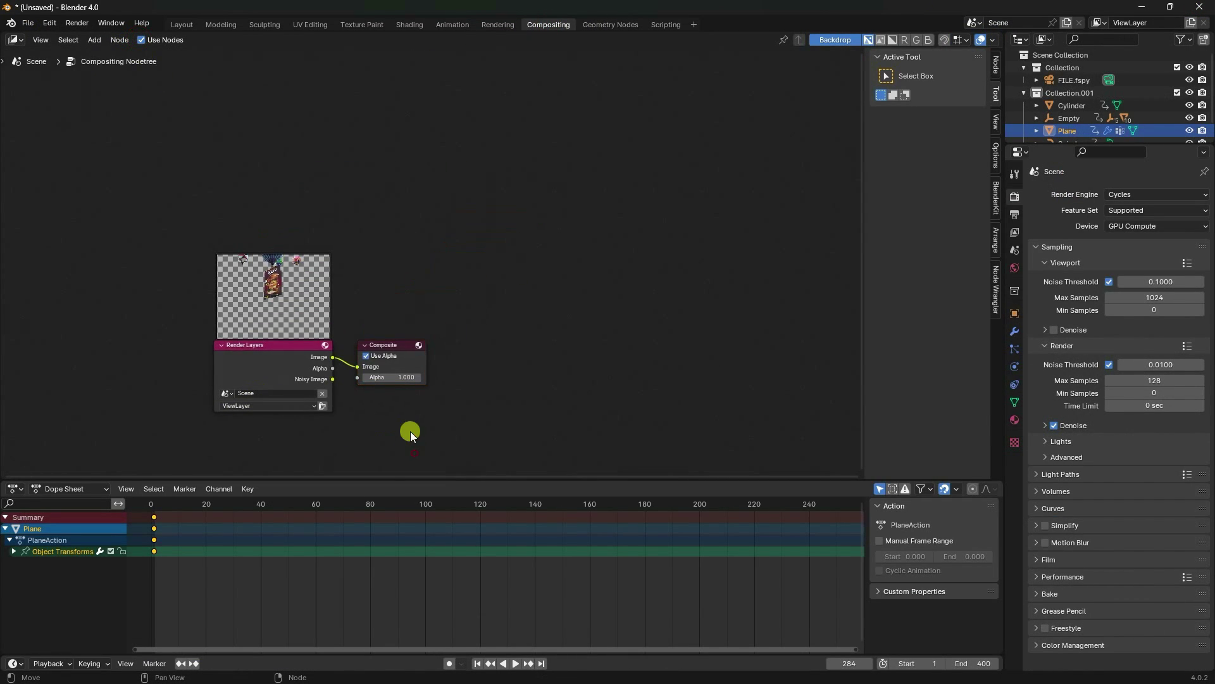
{"action": "left_click_drag", "start_coordinate": [390, 352], "coordinate": [645, 348]}
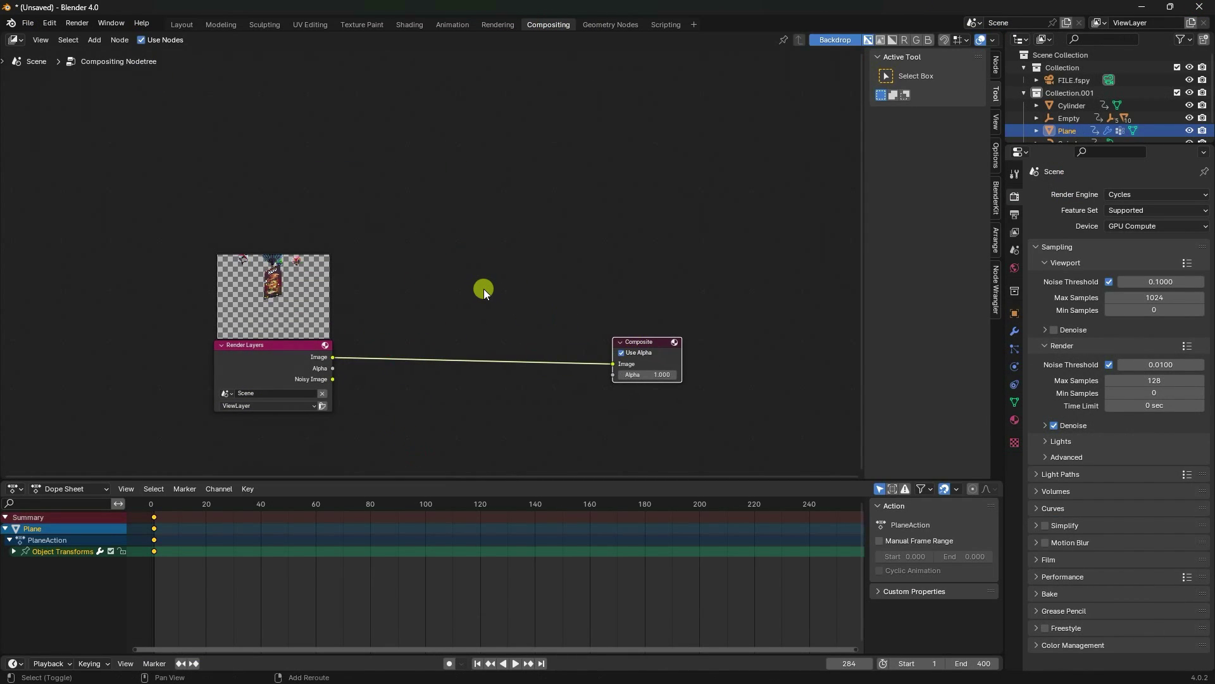
Step: Add a Viewer node to the compositor and place it just below the Composite node
{"action": "key", "text": "shift+a"}
{"action": "type", "text": "viewer"}
{"action": "left_click", "coordinate": [511, 311]}
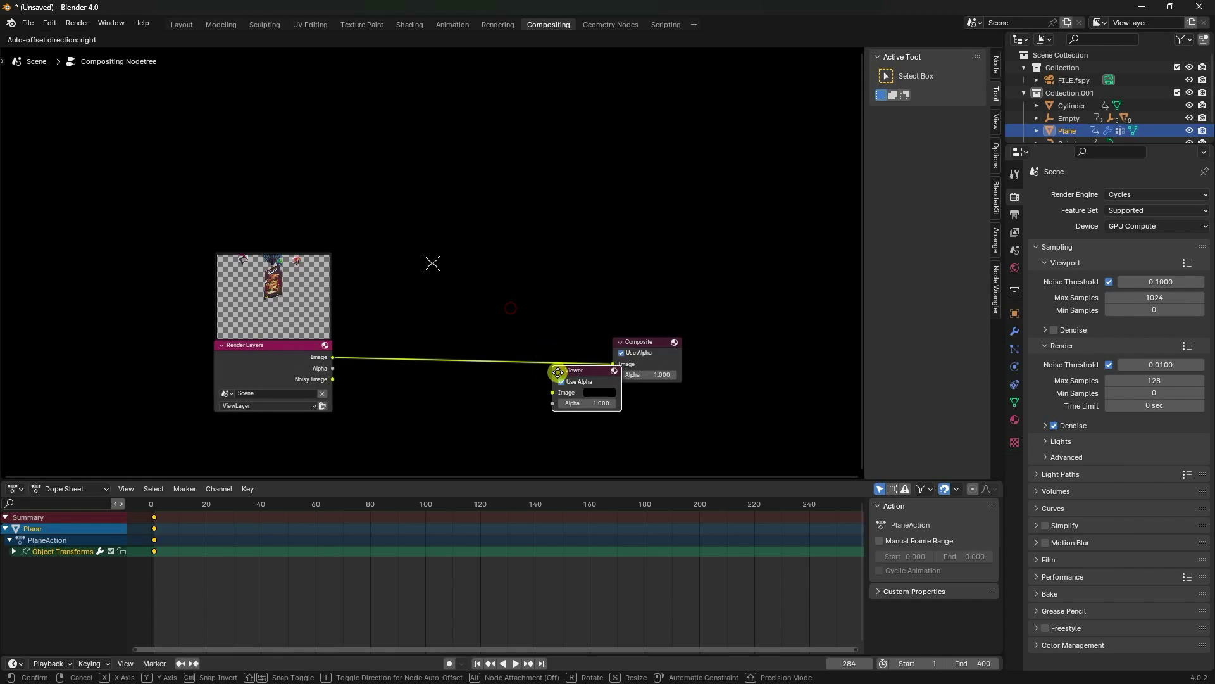
Step: Insert an Alpha Over node between Render Layers and Composite, with the render linked to its second Image input
{"action": "key", "text": "shift+a"}
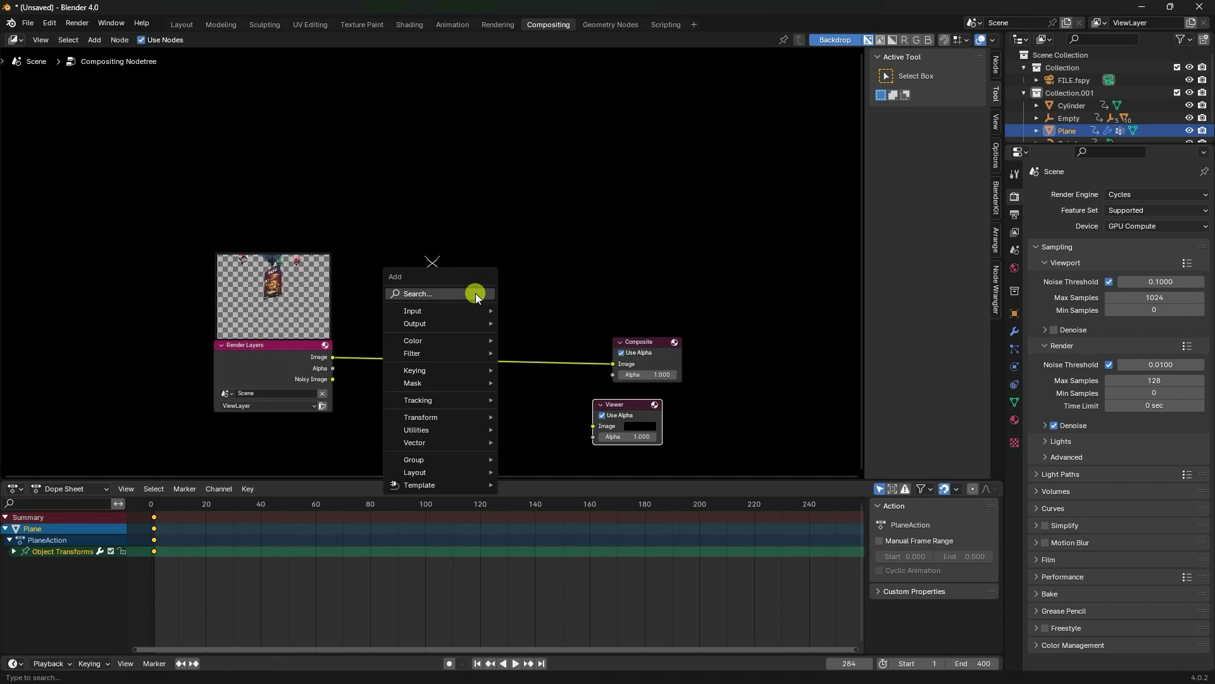
{"action": "type", "text": "alpha"}
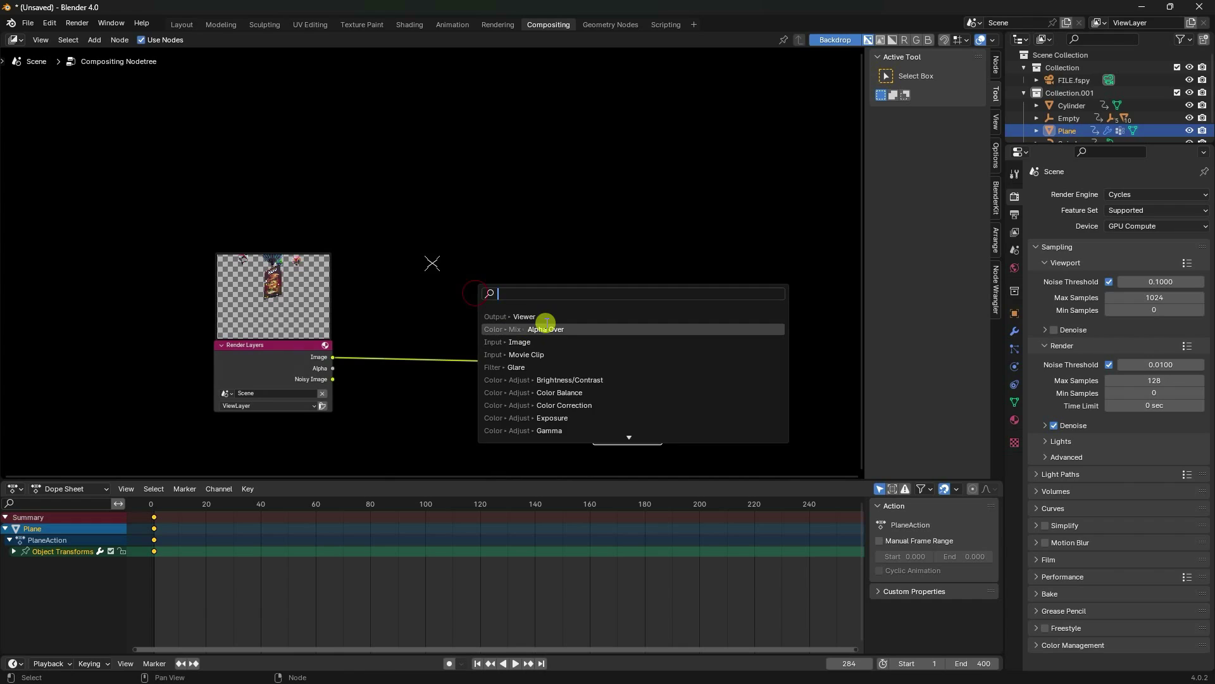
{"action": "left_click", "coordinate": [542, 320]}
{"action": "left_click", "coordinate": [457, 320]}
{"action": "left_click_drag", "start_coordinate": [455, 385], "coordinate": [456, 398]}
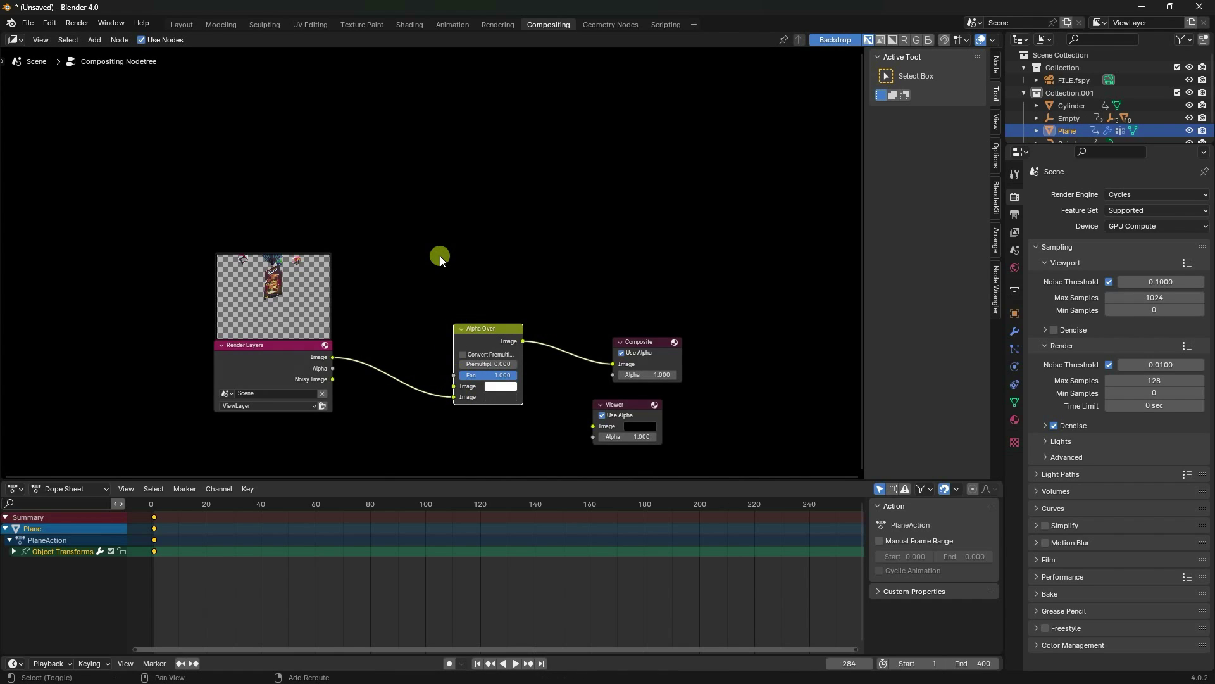
Step: Add an Image node above Render Layers and load the city skyline photo from the Ads Vfx folder on the desktop
{"action": "key", "text": "shift+a"}
{"action": "left_click", "coordinate": [439, 256]}
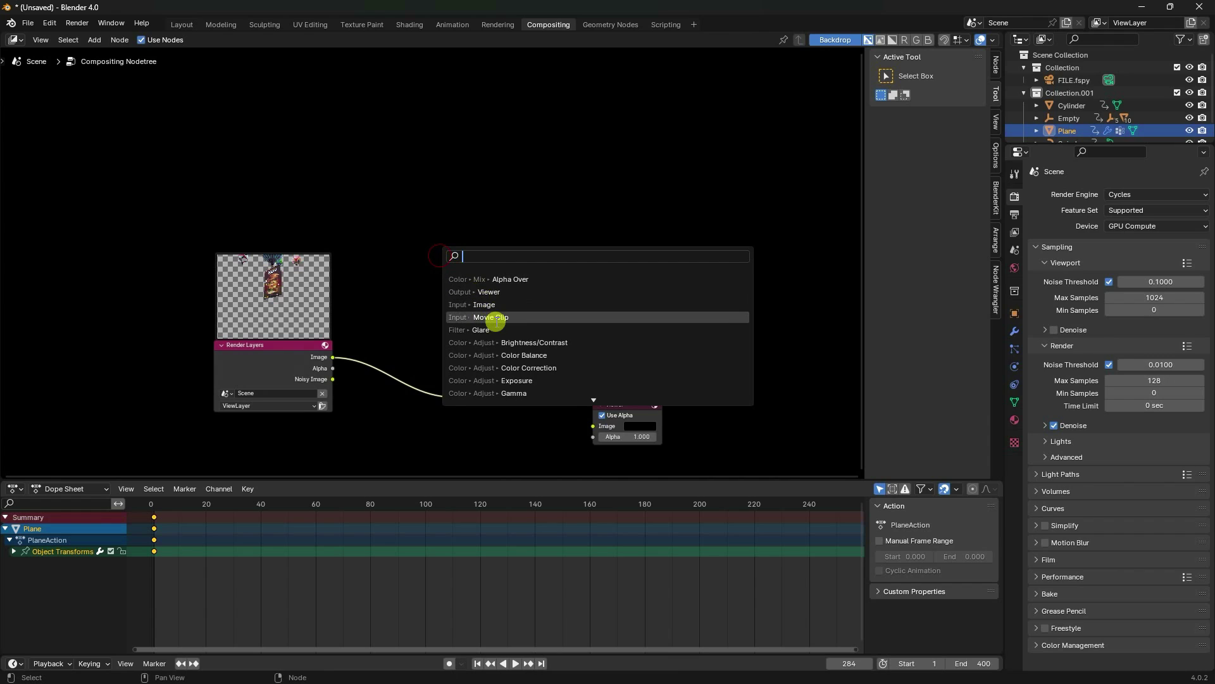
{"action": "left_click", "coordinate": [484, 305]}
{"action": "left_click", "coordinate": [264, 156]}
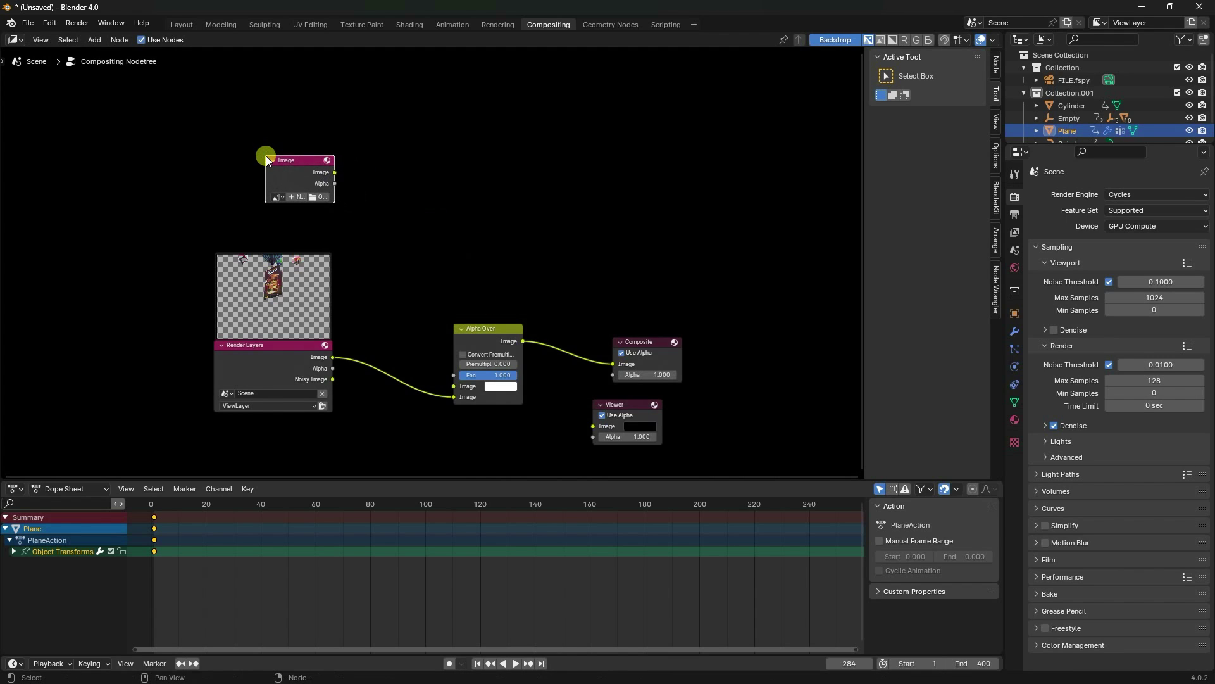
{"action": "left_click", "coordinate": [315, 198]}
{"action": "left_click", "coordinate": [377, 210]}
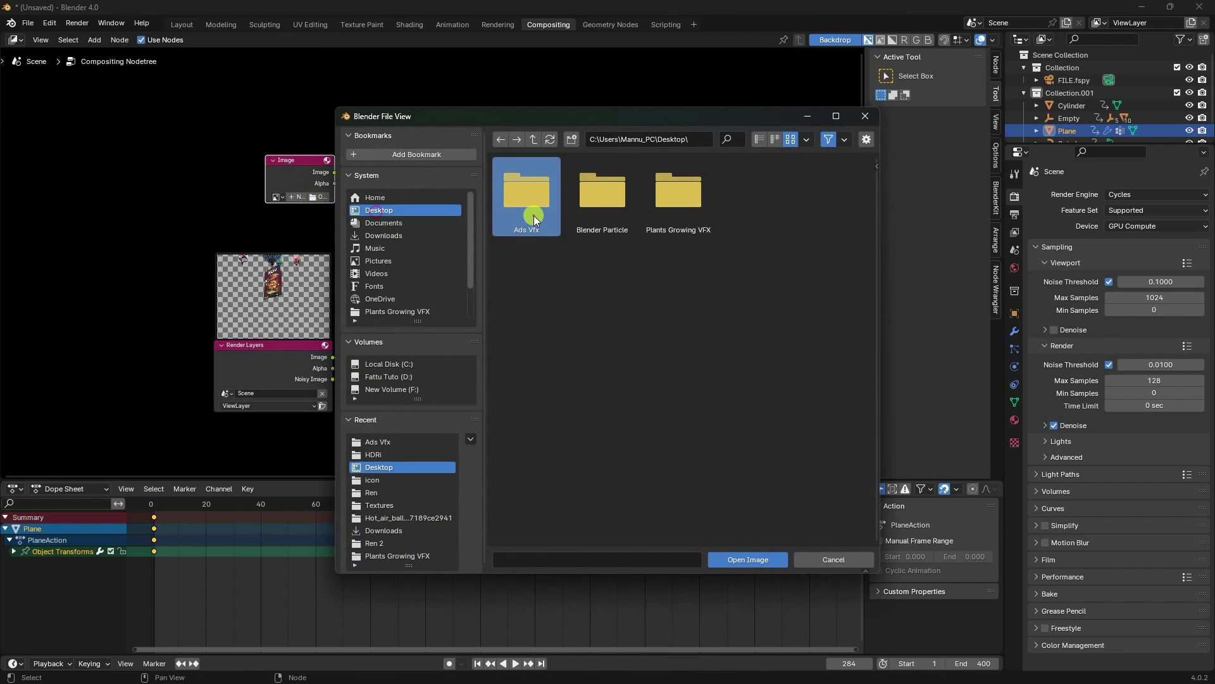
{"action": "double_click", "coordinate": [533, 216]}
{"action": "double_click", "coordinate": [662, 290]}
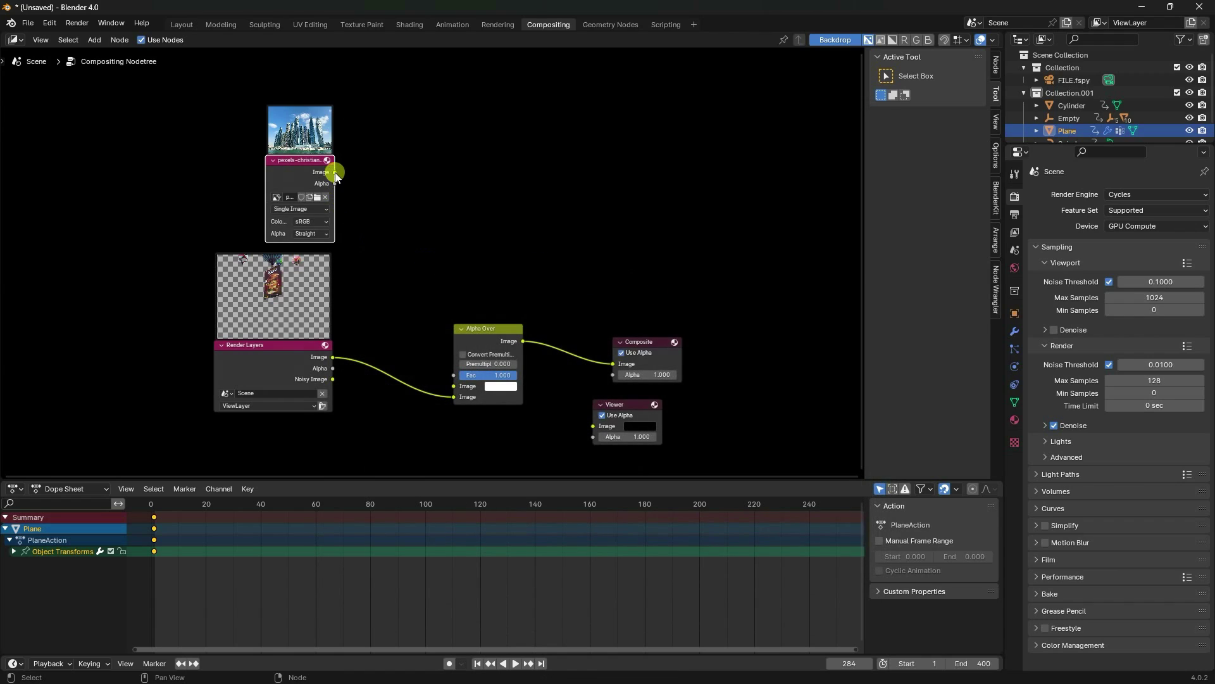
Step: Link the skyline image to Alpha Over's first Image input and Alpha Over's output to the Viewer's Image input
{"action": "left_click_drag", "start_coordinate": [334, 172], "coordinate": [455, 387]}
{"action": "left_click_drag", "start_coordinate": [523, 340], "coordinate": [593, 426]}
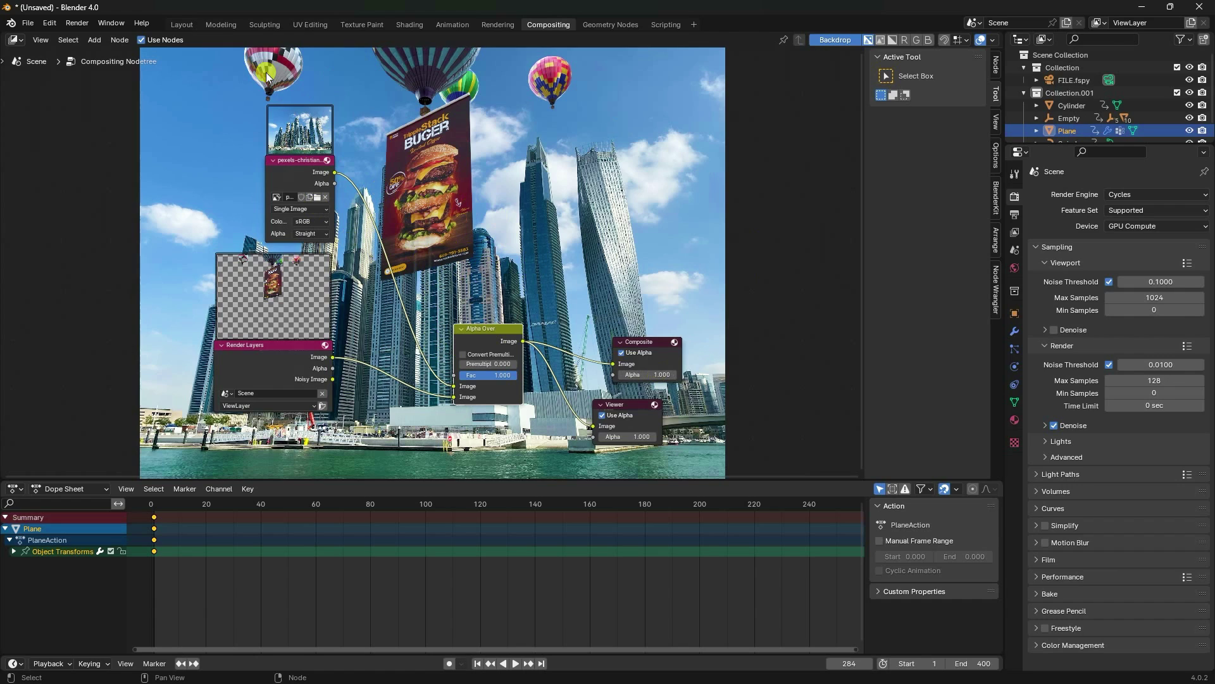
Step: In the Layout workspace, add a plane to the first Collection and scale it up to about 10.14 as the ground
{"action": "left_click", "coordinate": [182, 25]}
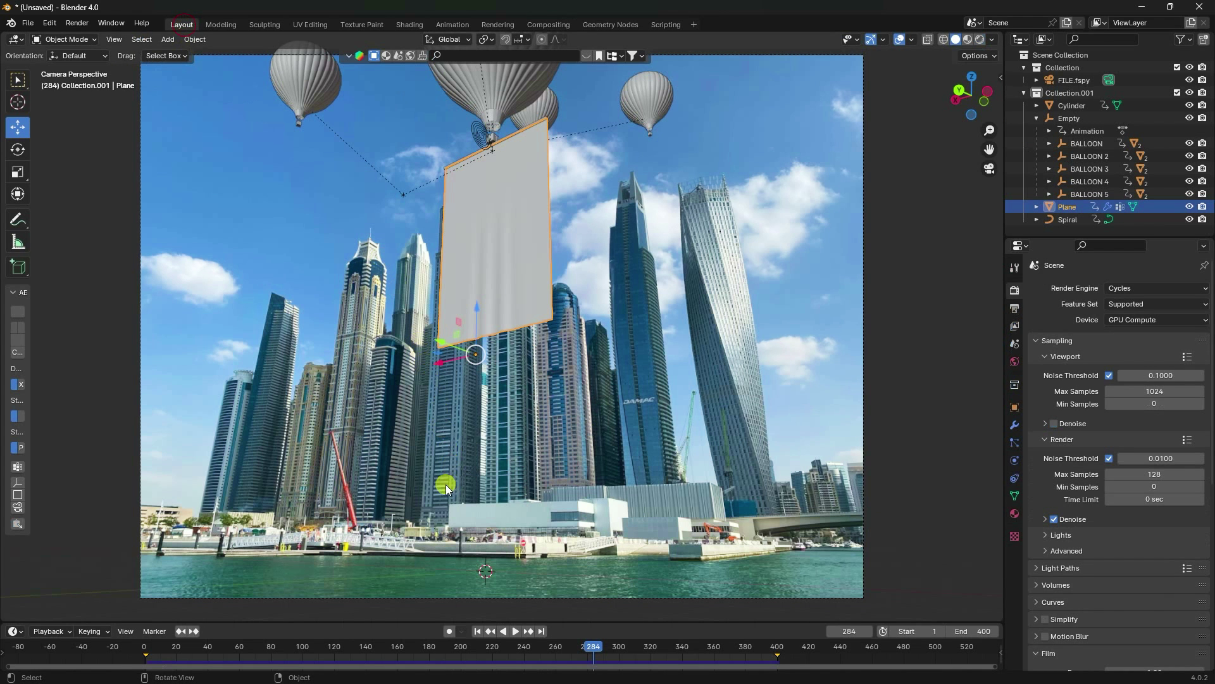
{"action": "left_click", "coordinate": [166, 41]}
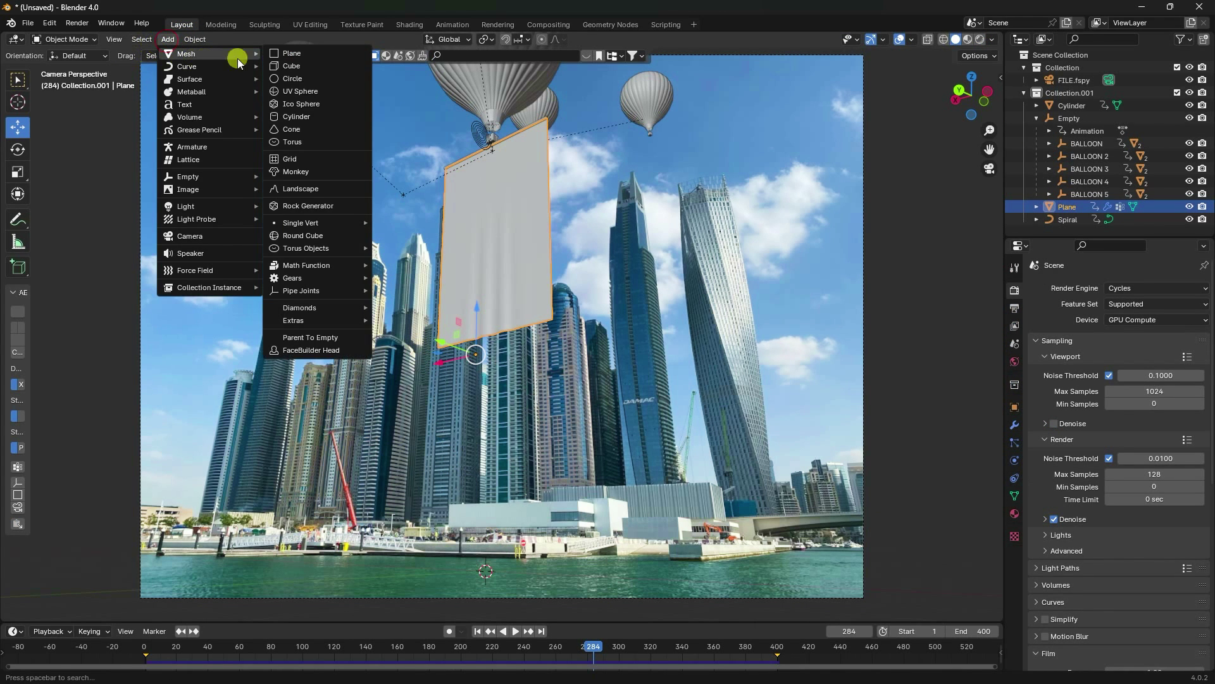
{"action": "left_click", "coordinate": [1064, 67]}
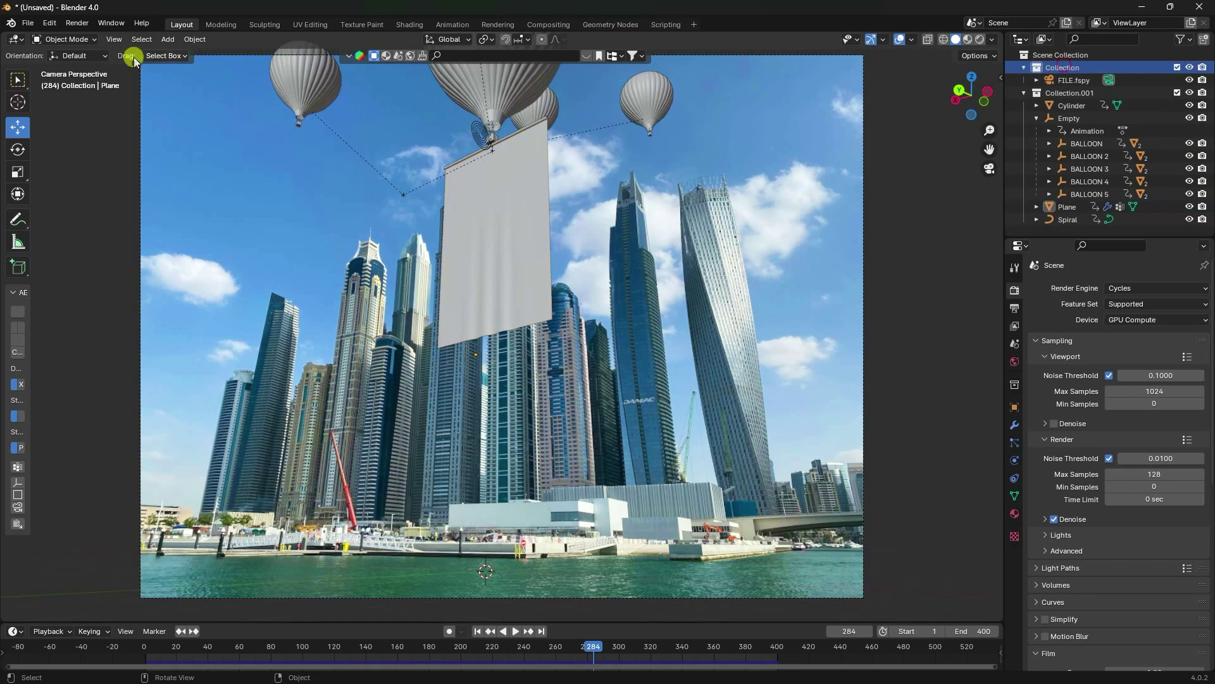
{"action": "left_click", "coordinate": [166, 39]}
{"action": "mouse_move", "coordinate": [181, 48]}
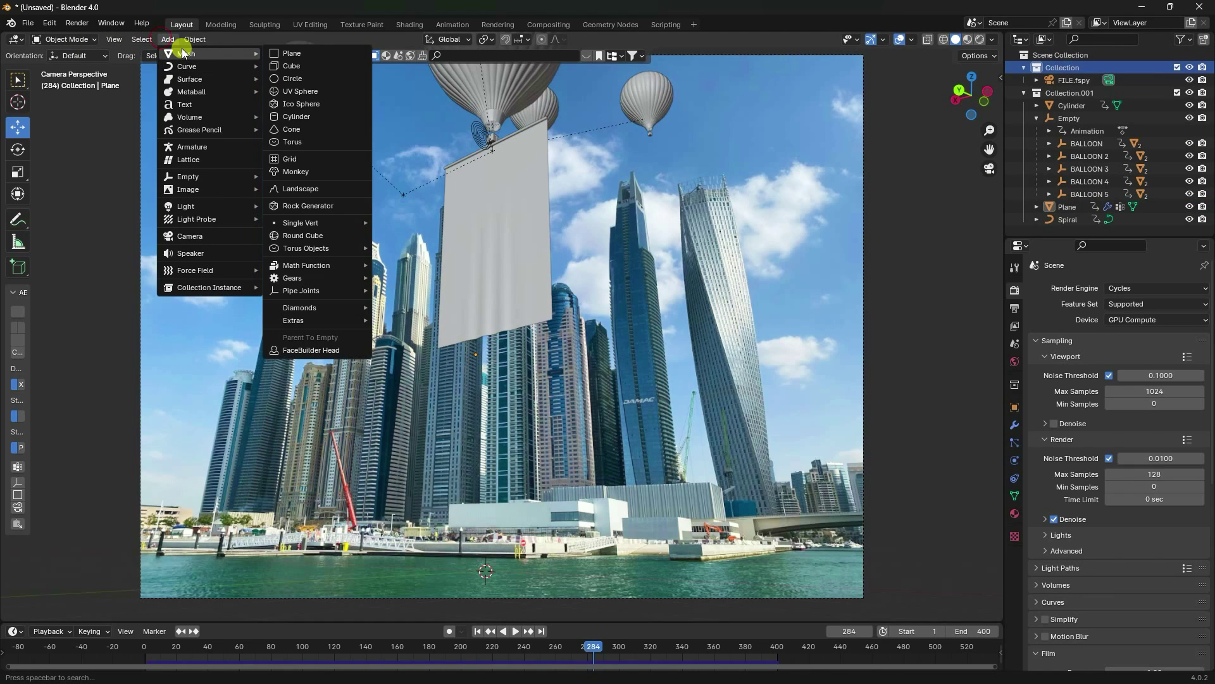
{"action": "left_click", "coordinate": [289, 45]}
{"action": "key", "text": "s"}
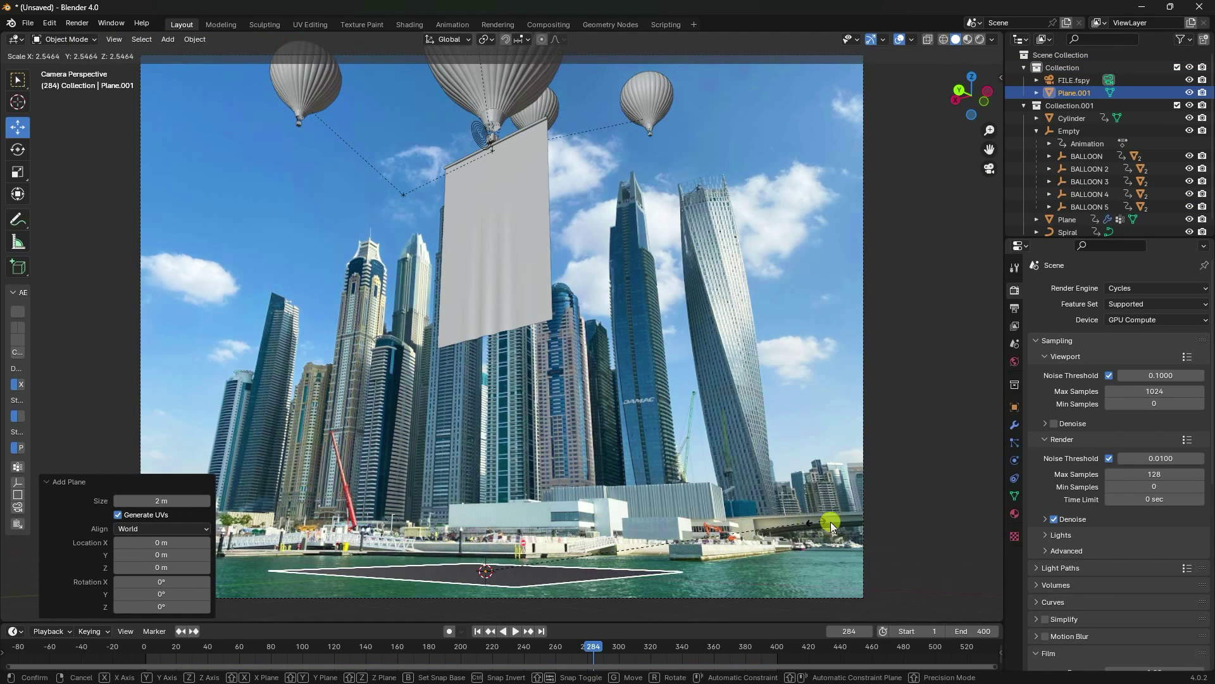
{"action": "left_click", "coordinate": [831, 521]}
{"action": "key", "text": "s"}
{"action": "left_click", "coordinate": [707, 523]}
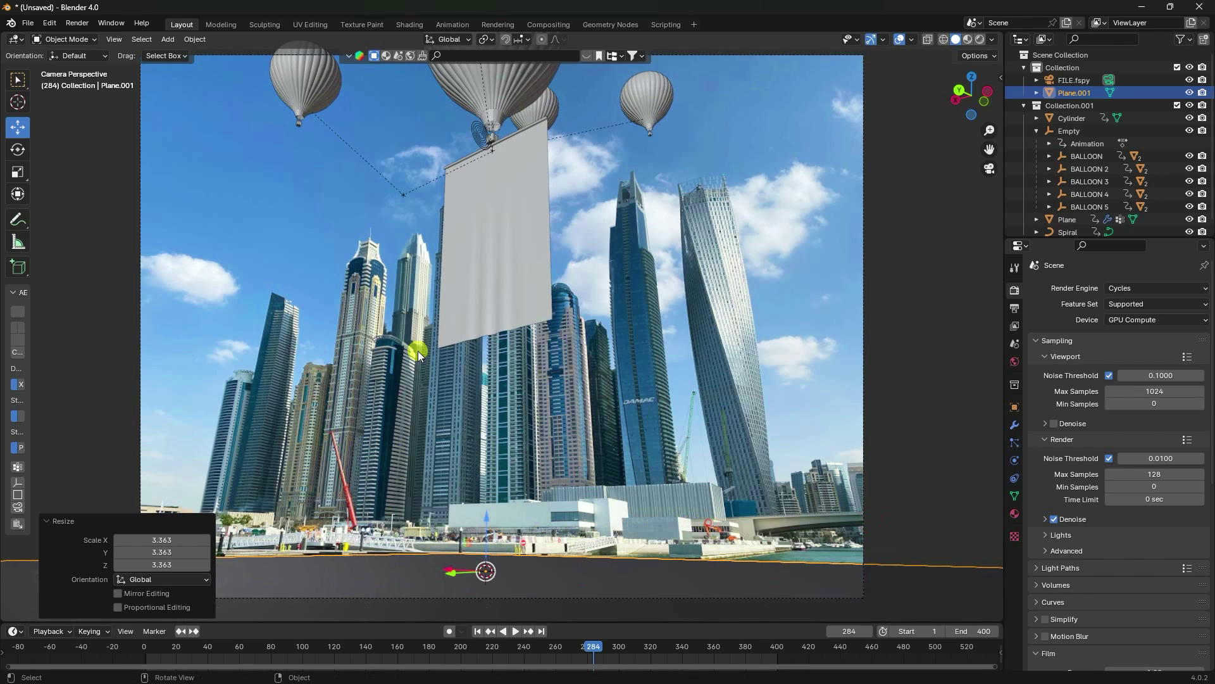
Step: Enable Shadow Catcher for the ground plane in its object visibility settings
{"action": "mouse_move", "coordinate": [506, 451]}
{"action": "middle_mouse_down"}
{"action": "mouse_move", "coordinate": [518, 505]}
{"action": "mouse_move", "coordinate": [507, 382]}
{"action": "mouse_move", "coordinate": [525, 419]}
{"action": "mouse_move", "coordinate": [485, 381]}
{"action": "middle_mouse_up"}
{"action": "left_click", "coordinate": [632, 348]}
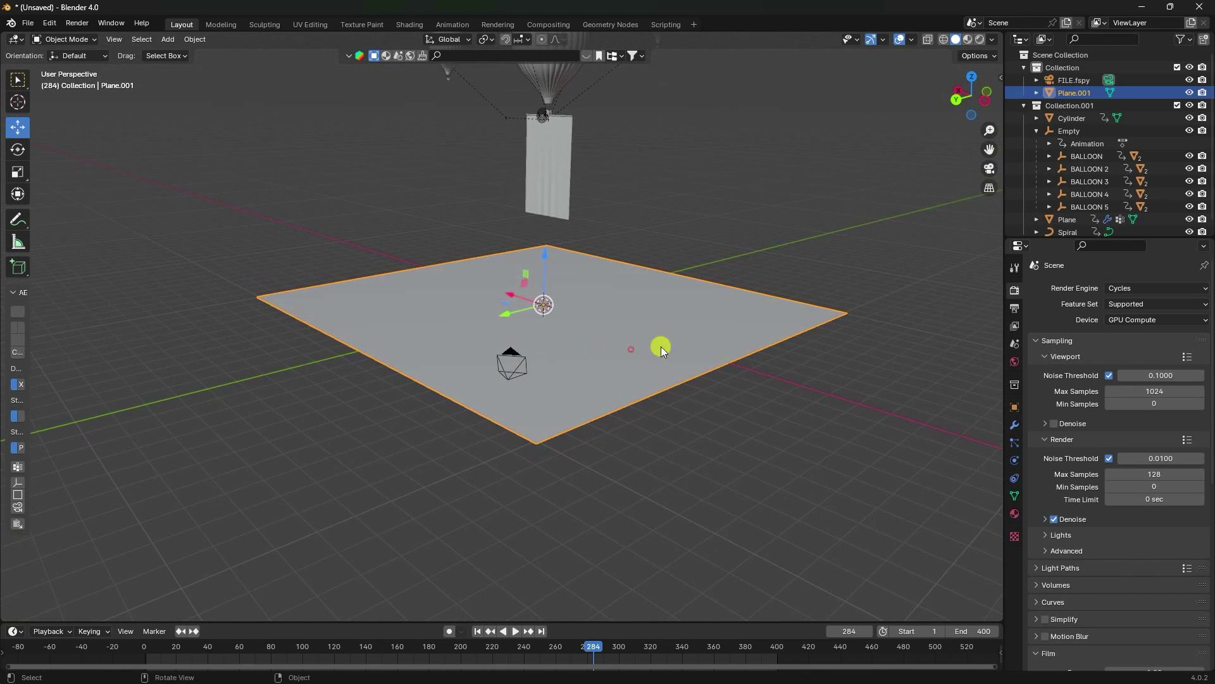
{"action": "left_click", "coordinate": [1016, 405]}
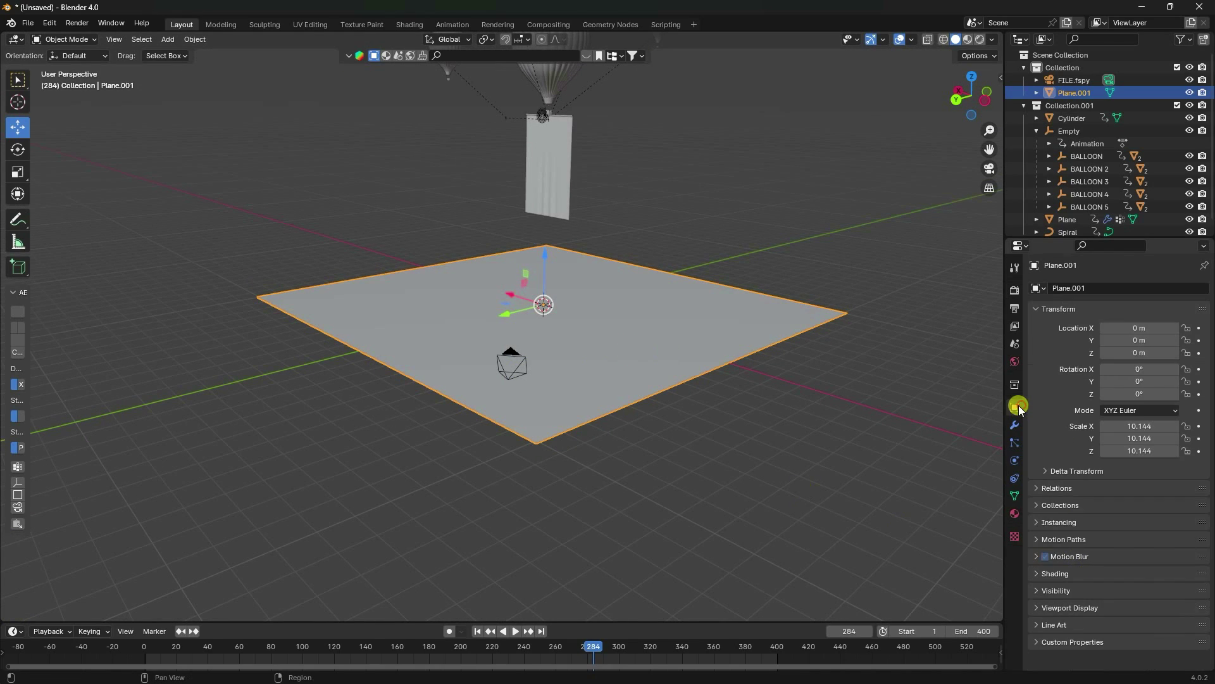
{"action": "left_click", "coordinate": [1043, 590]}
{"action": "scroll", "coordinate": [1095, 499], "scroll_direction": "down", "scroll_amount": 5}
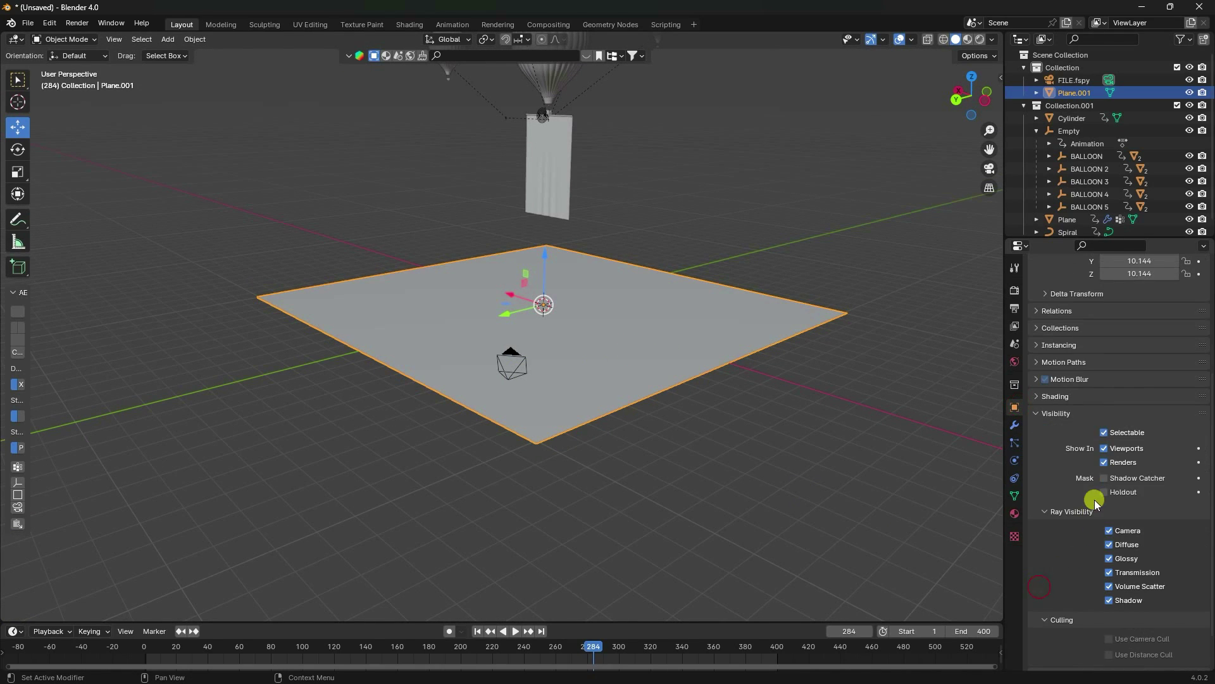
Step: Return to the camera view at frame 1 and check the scene in Material Preview and Rendered shading
{"action": "key", "text": "KP_0"}
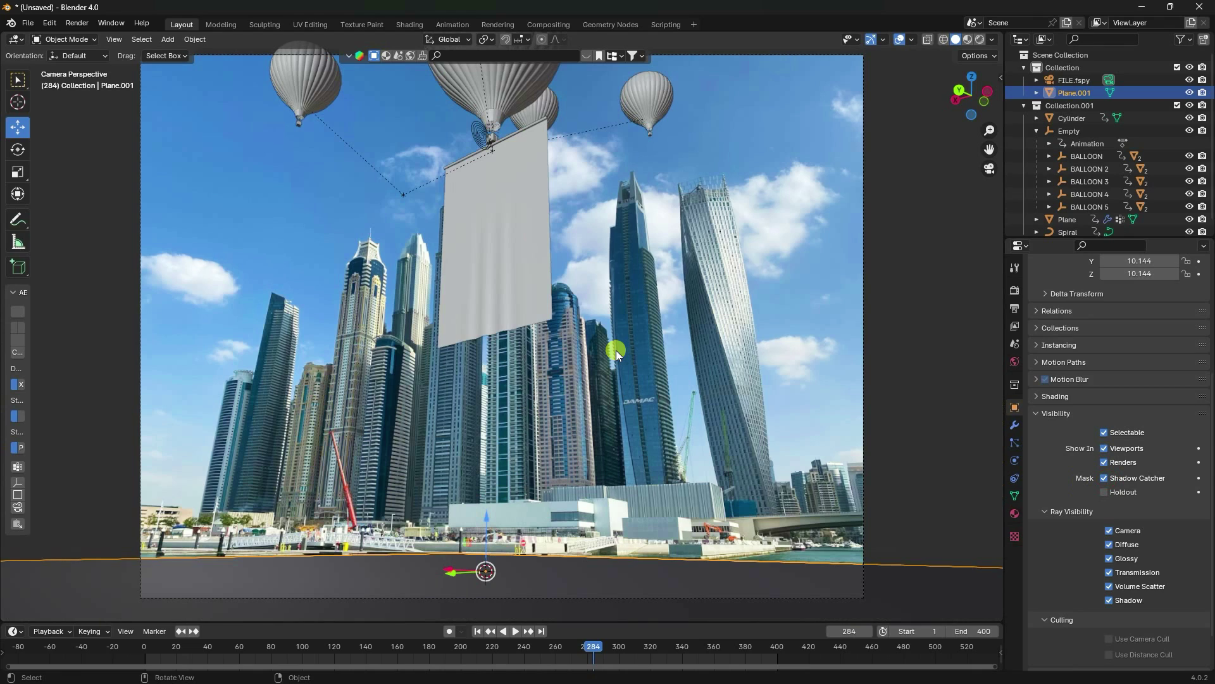
{"action": "left_click", "coordinate": [477, 631]}
{"action": "left_click", "coordinate": [968, 39]}
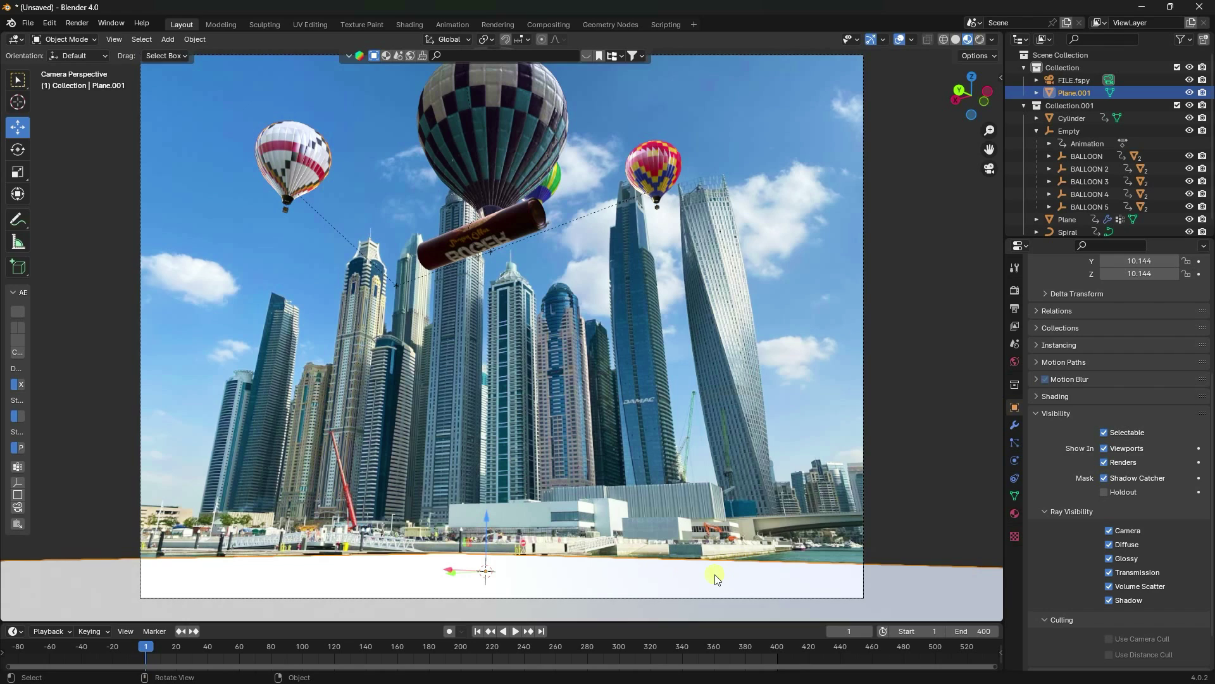
{"action": "left_click", "coordinate": [978, 39]}
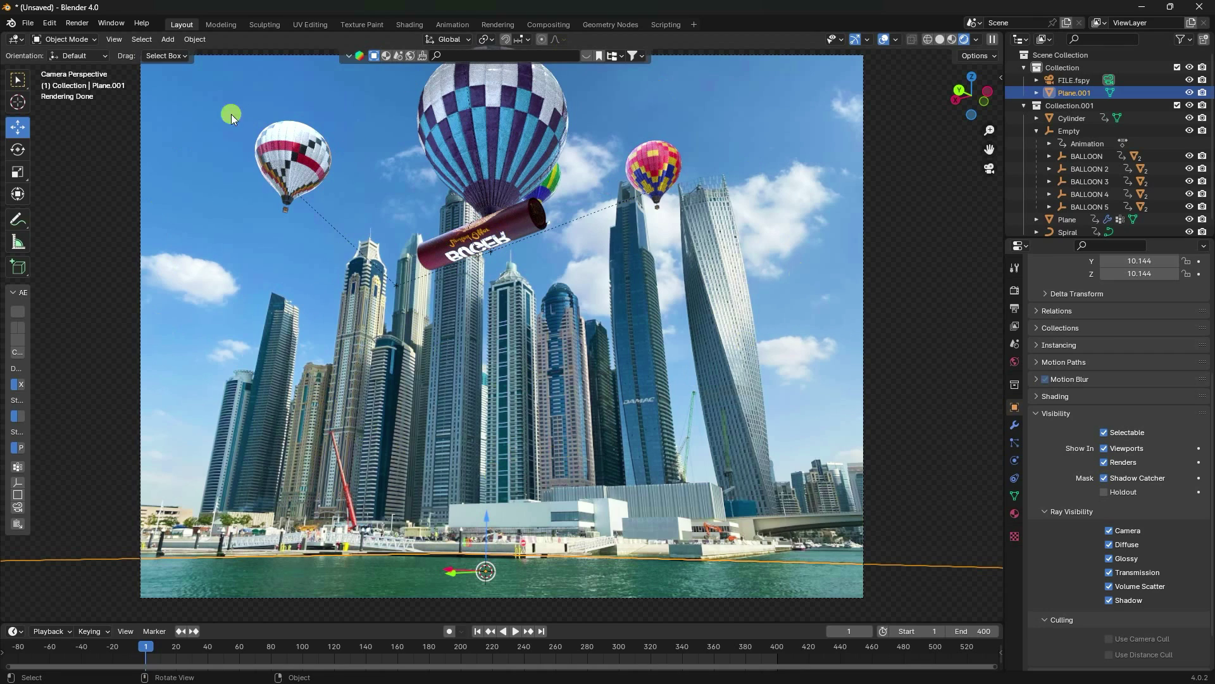
Step: Play the animation in Material Preview shading and watch the banner unroll up close
{"action": "left_click", "coordinate": [952, 39]}
{"action": "left_click", "coordinate": [511, 631]}
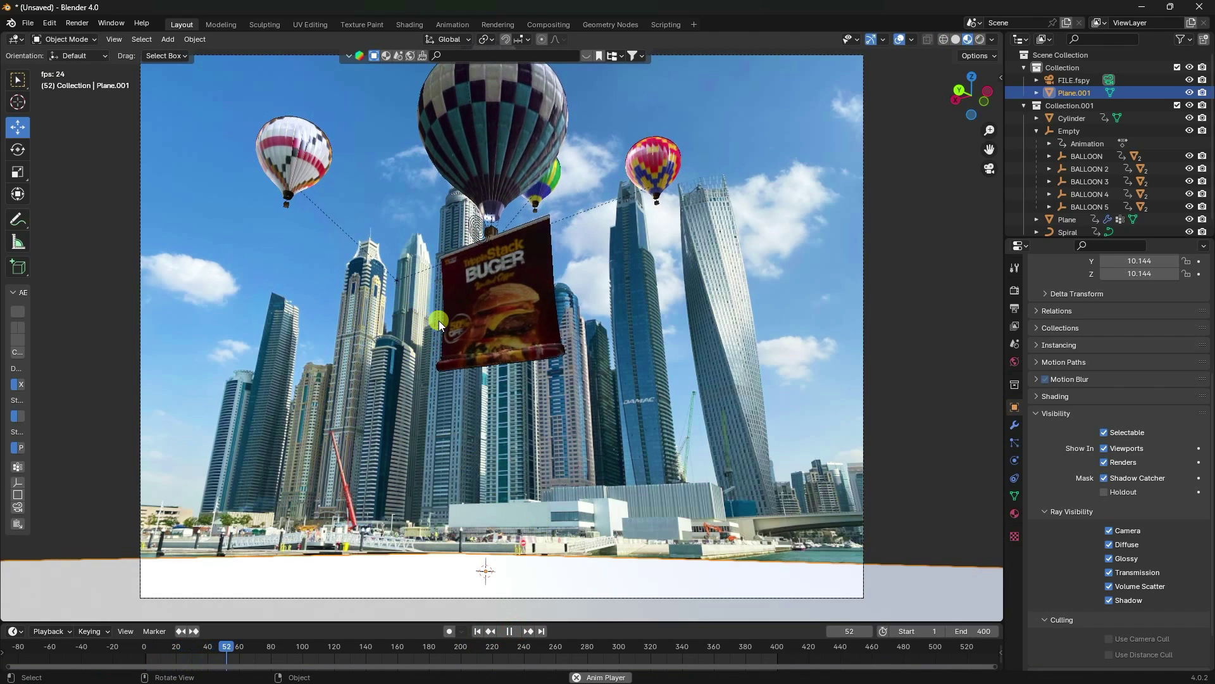
{"action": "scroll", "coordinate": [439, 320], "scroll_direction": "up", "scroll_amount": 1}
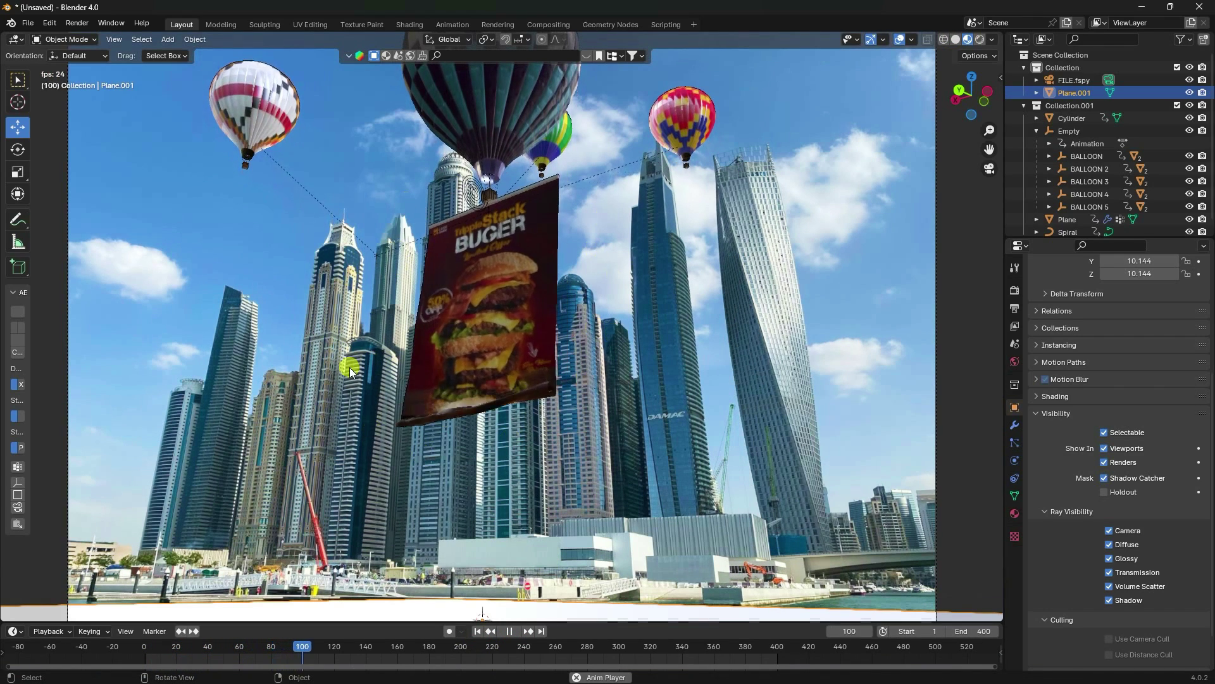